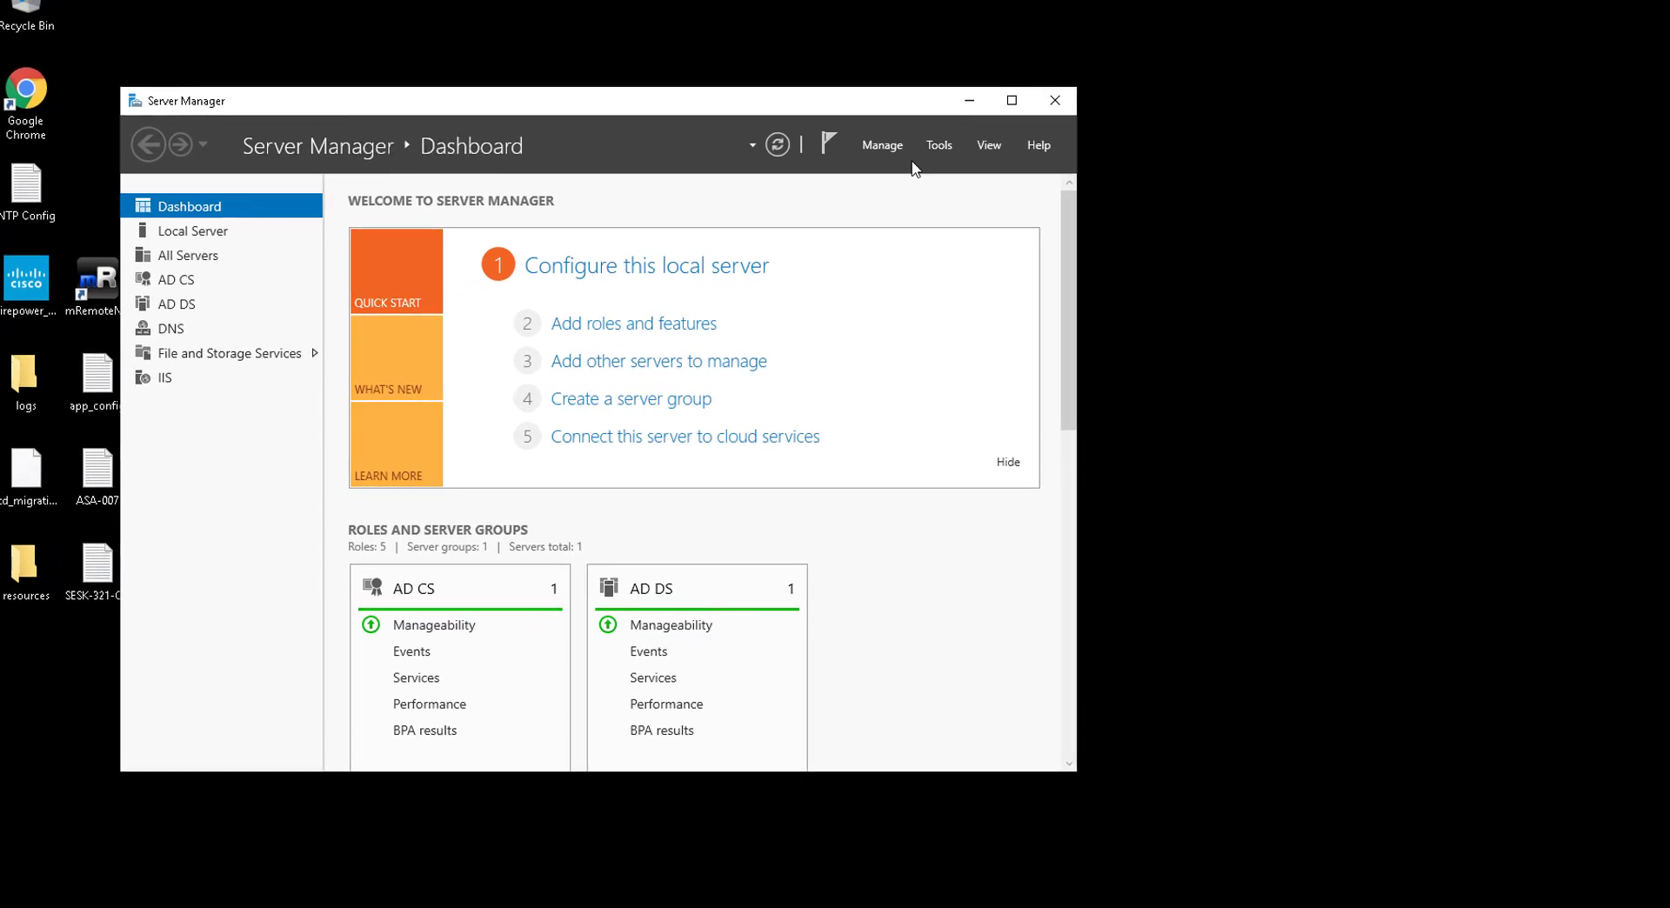
# - Open the Certification Authority console and list the certificate templates of the nwsrv authority
pyautogui.click(1145, 71)
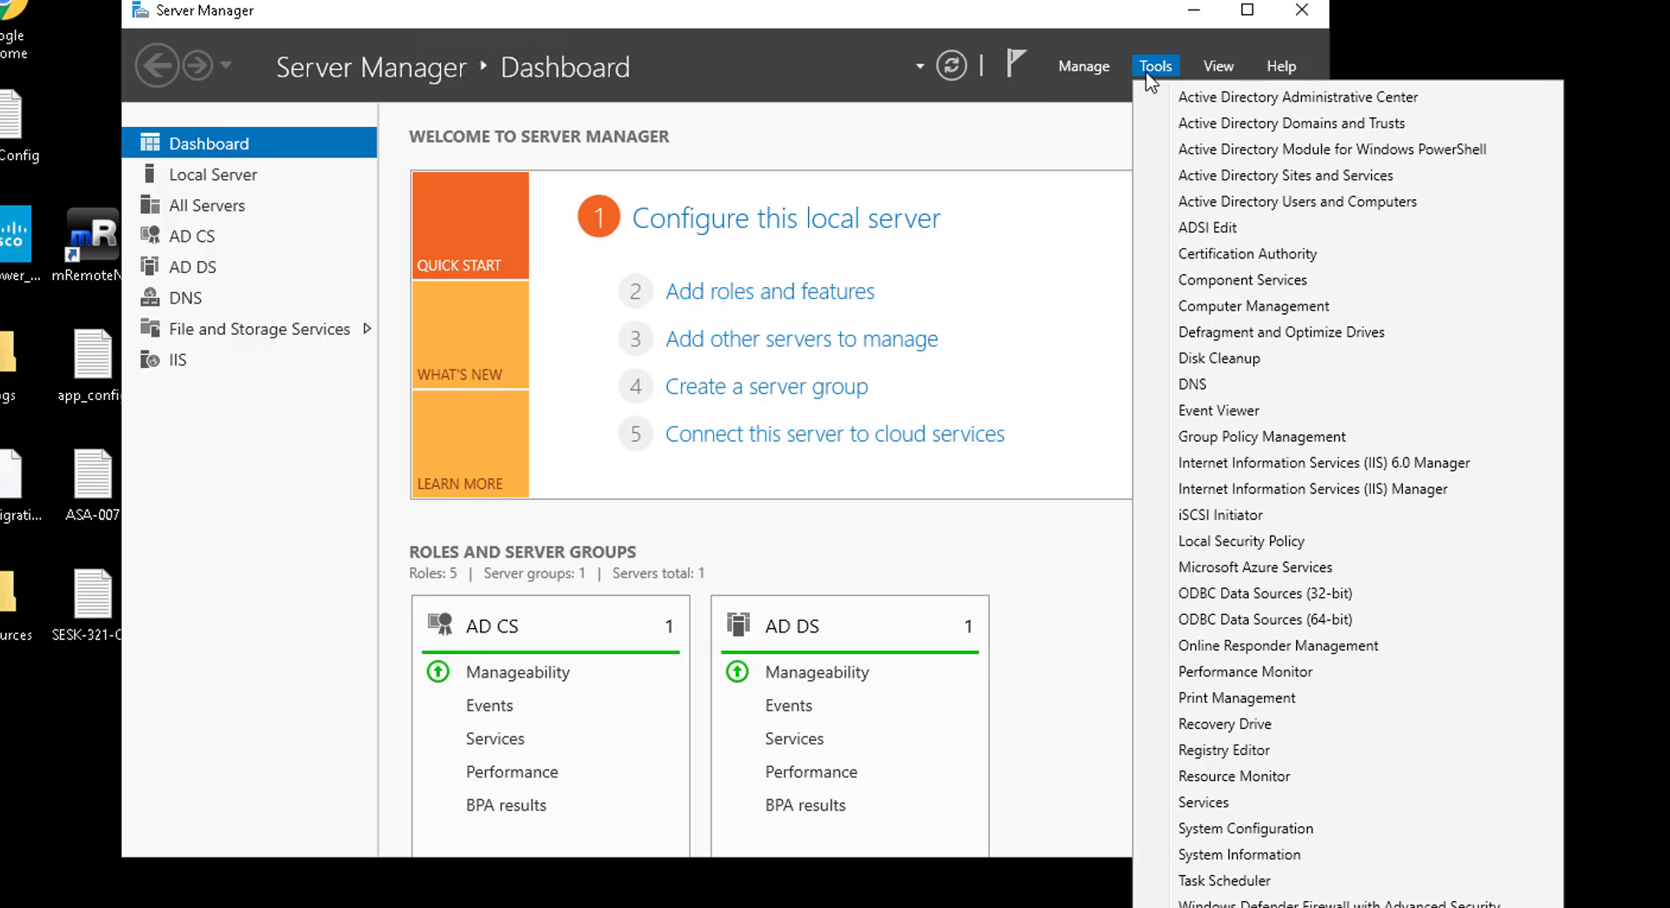
pyautogui.click(1181, 255)
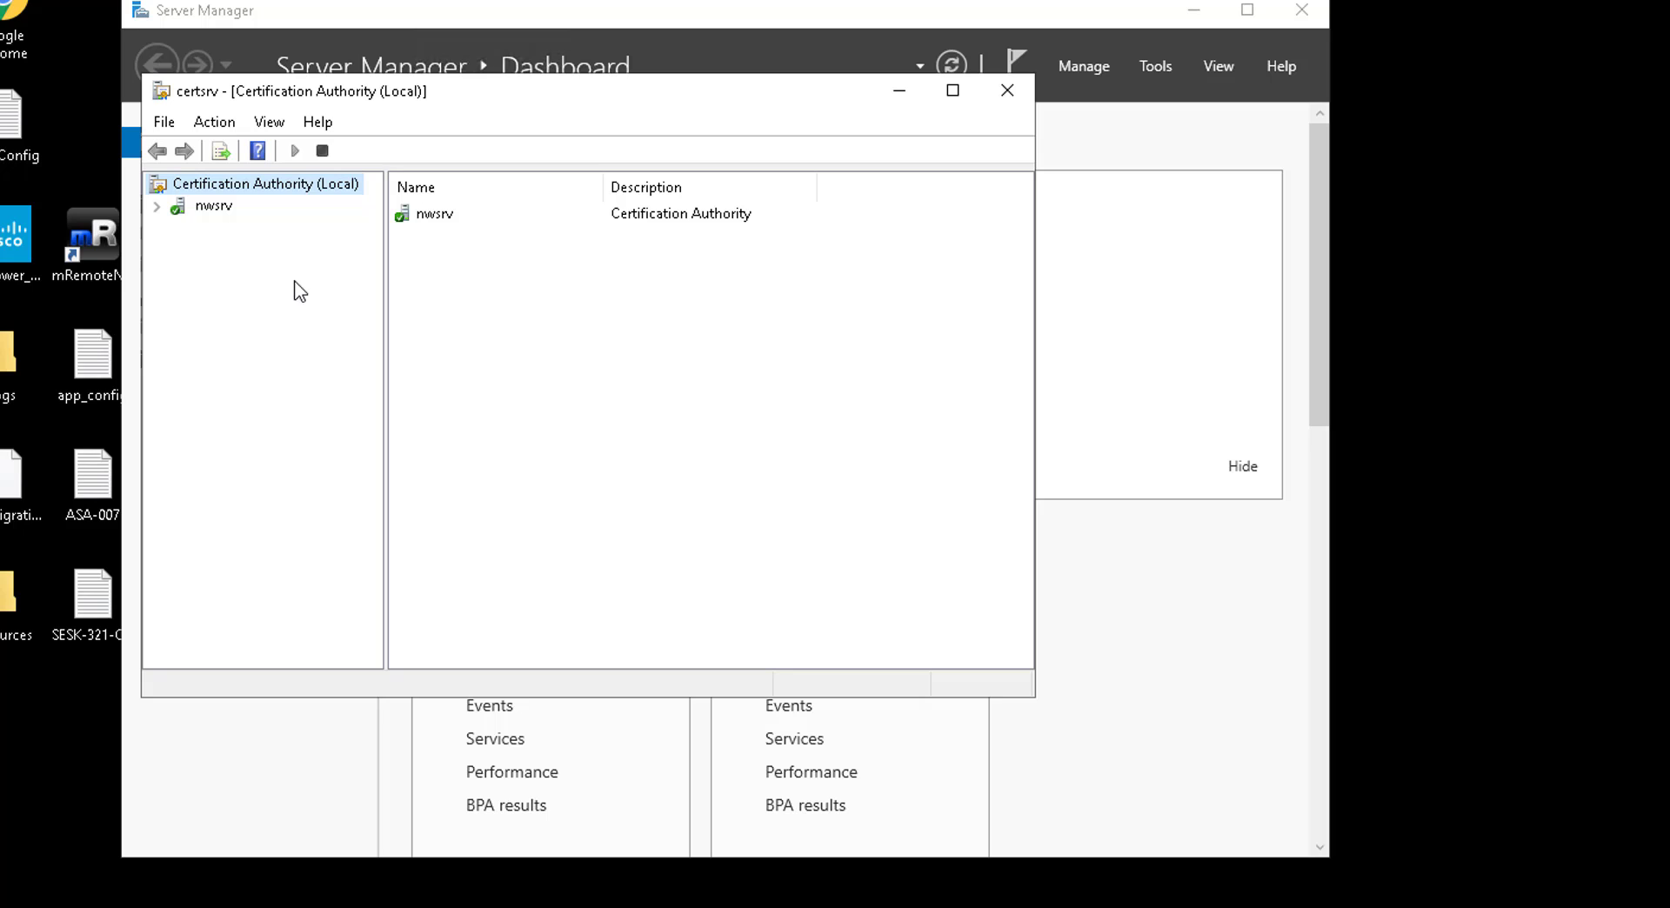
pyautogui.click(156, 209)
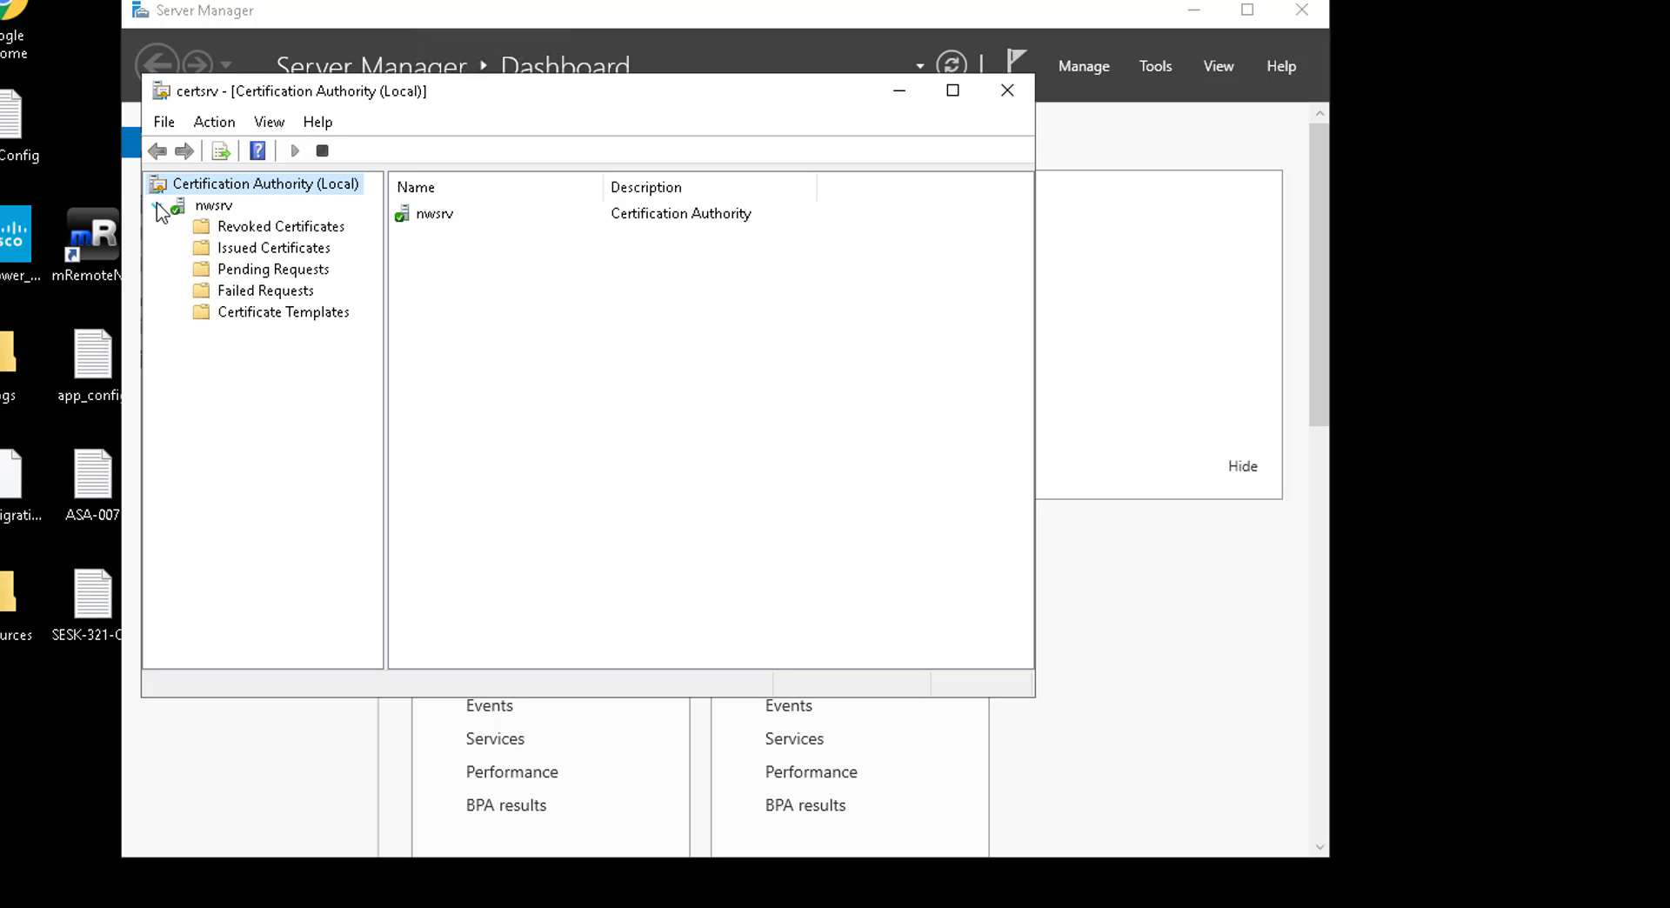
pyautogui.click(264, 313)
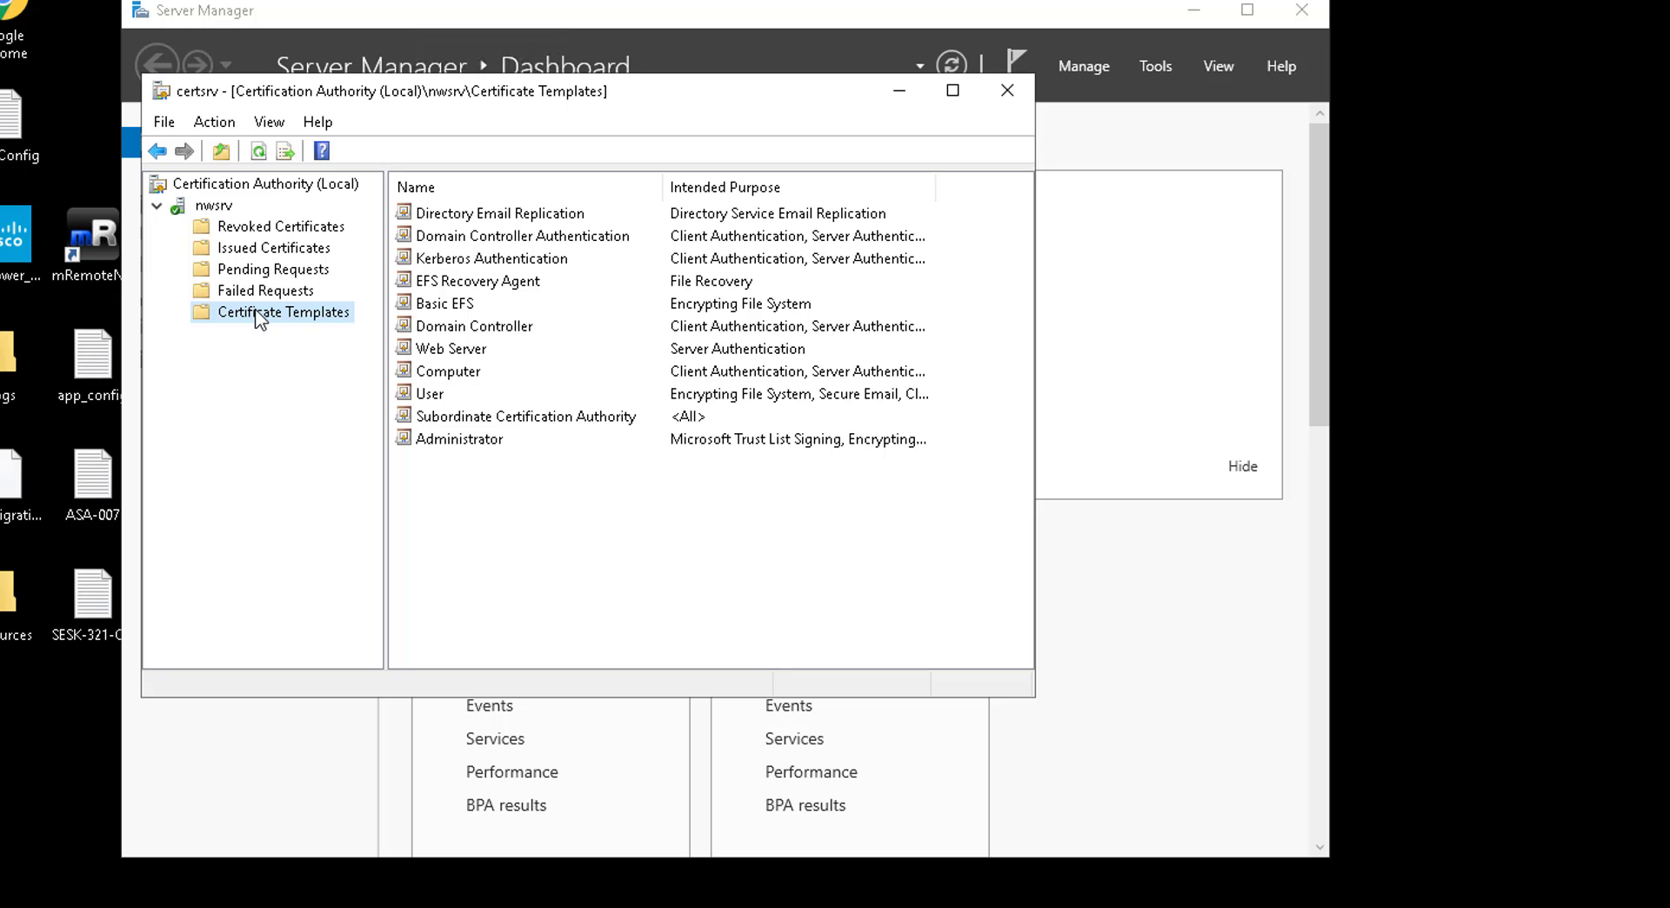
# - Review the properties of the Computer and User certificate templates, closing each without changes
pyautogui.click(445, 393)
pyautogui.press('Up')
pyautogui.click(447, 399)
pyautogui.click(450, 378)
pyautogui.click(457, 384)
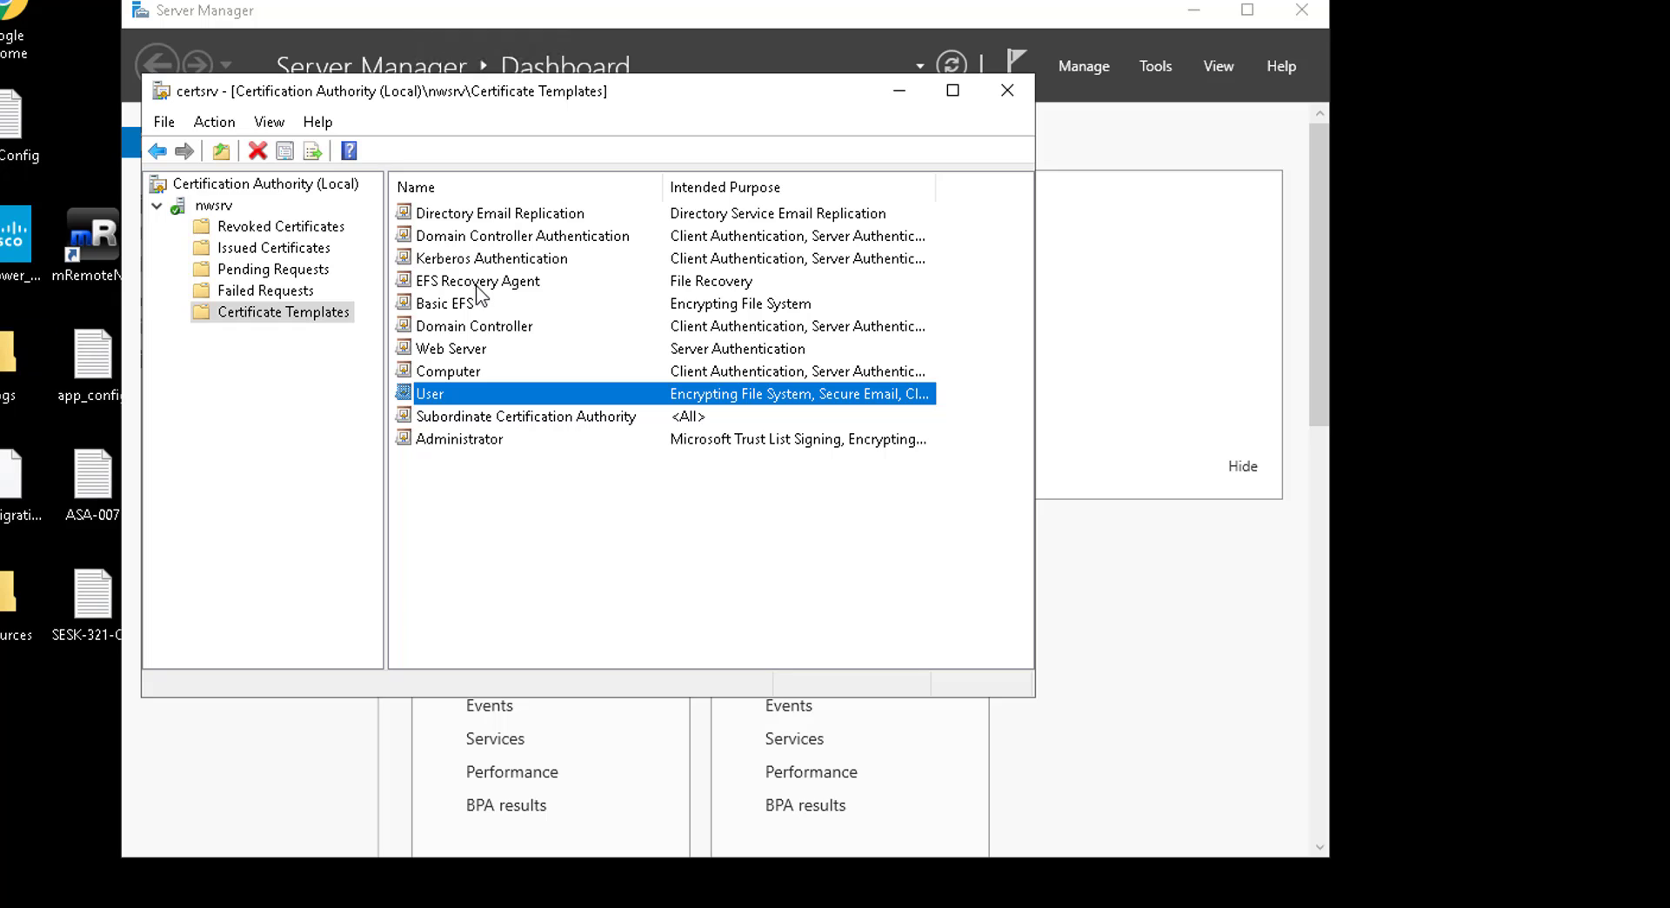
pyautogui.click(438, 377)
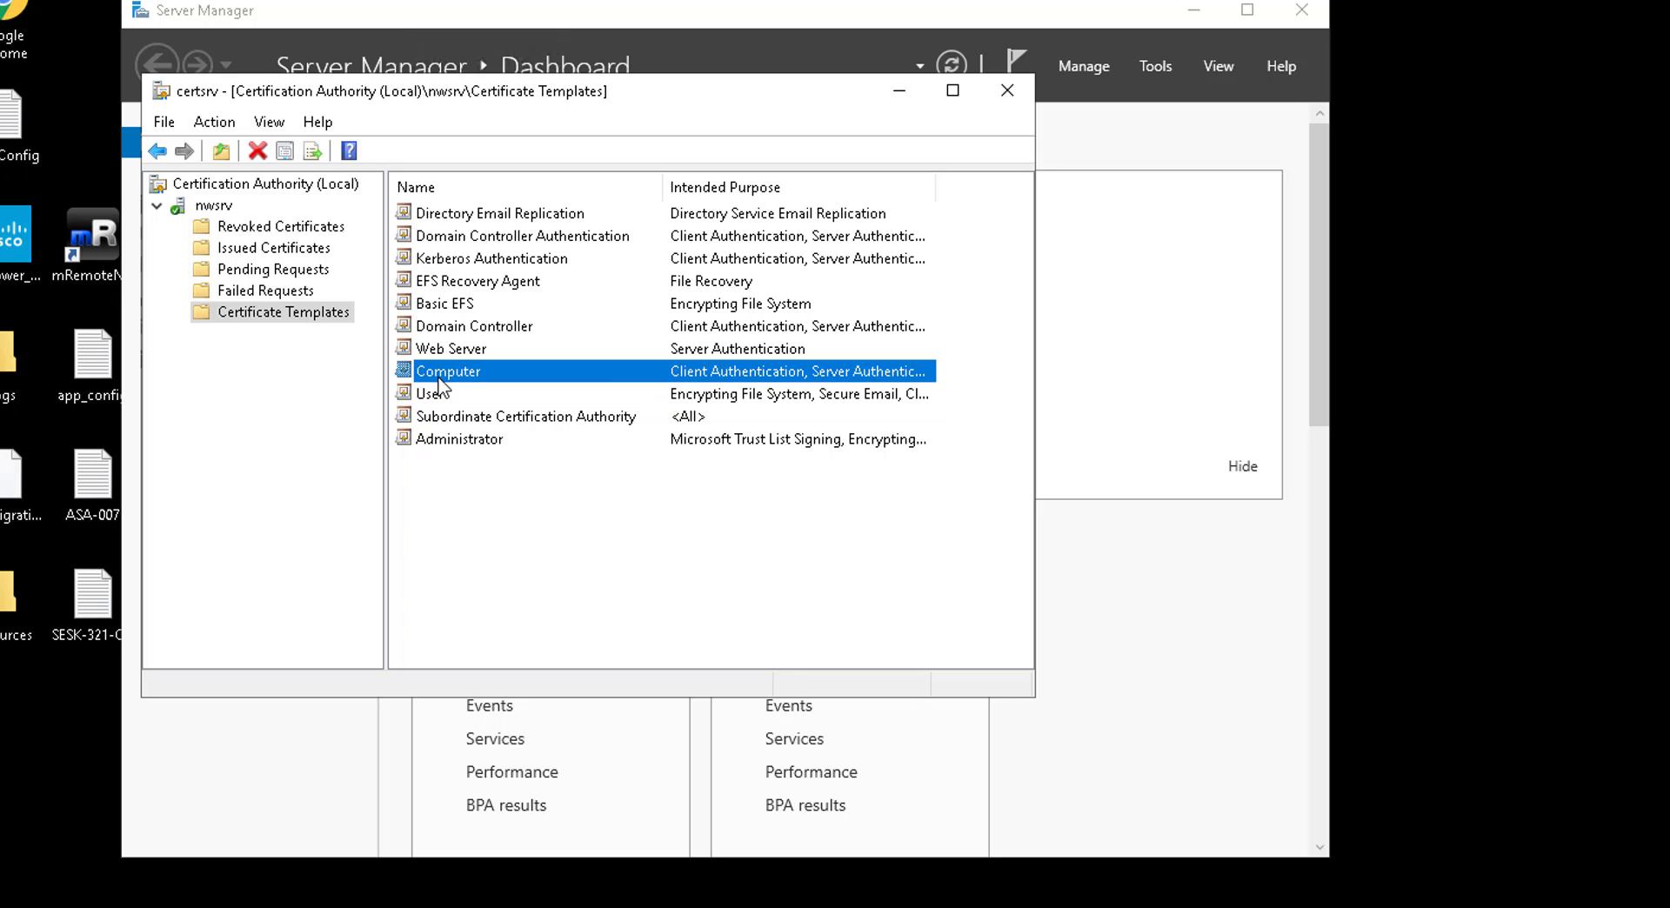
pyautogui.rightClick(442, 382)
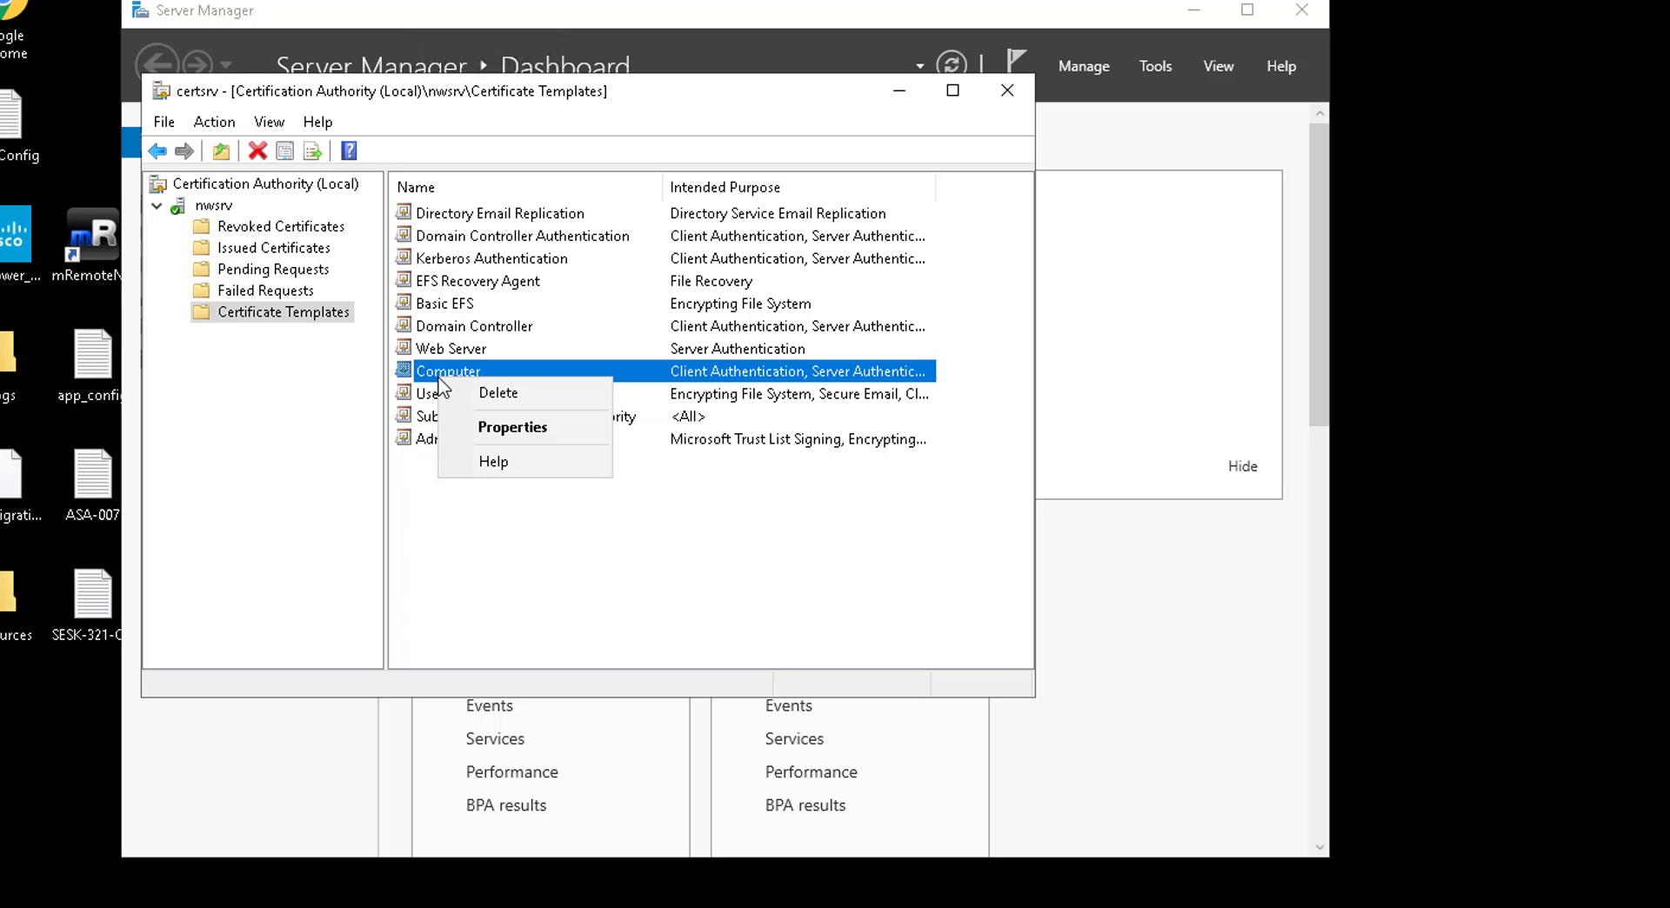
pyautogui.click(494, 427)
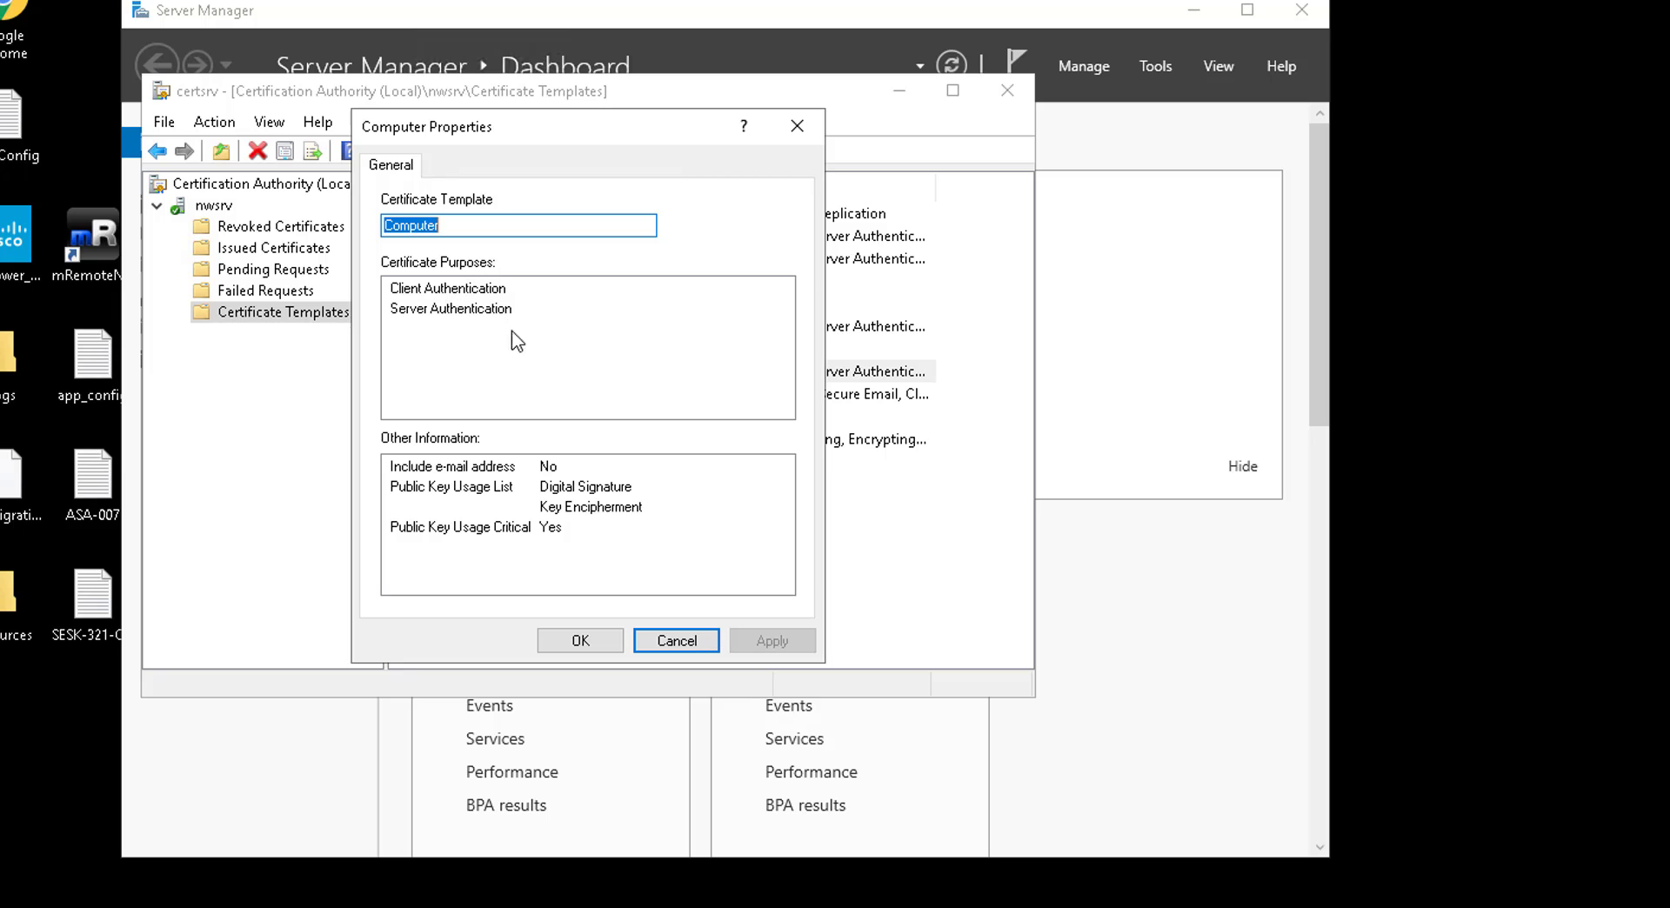
pyautogui.click(674, 641)
pyautogui.rightClick(466, 398)
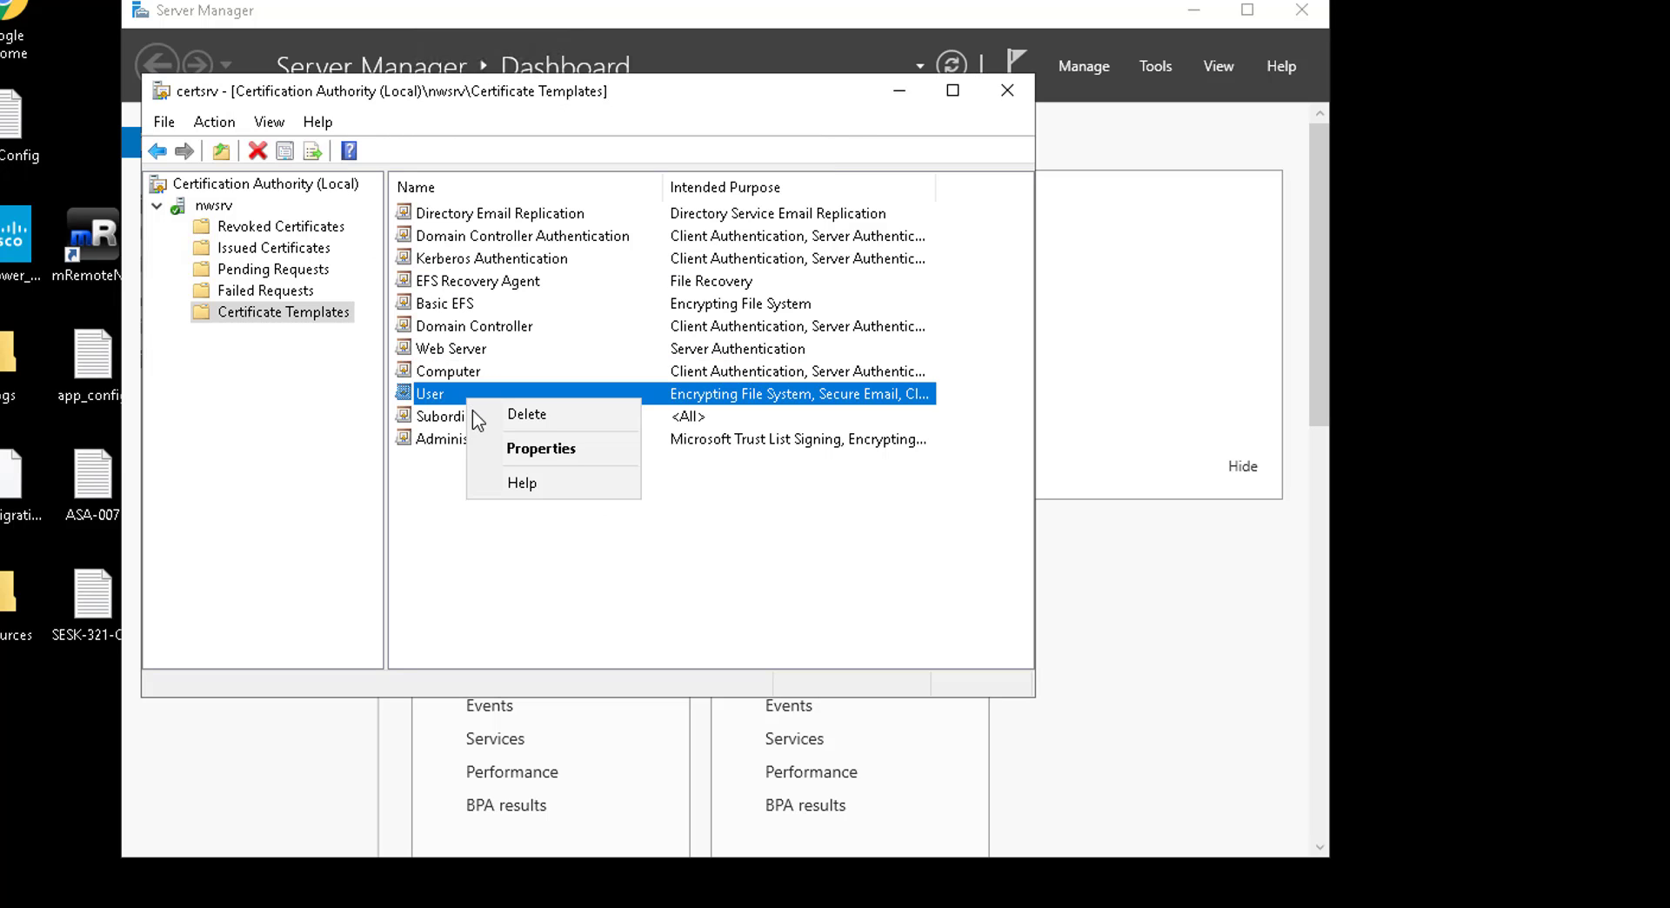
pyautogui.click(494, 449)
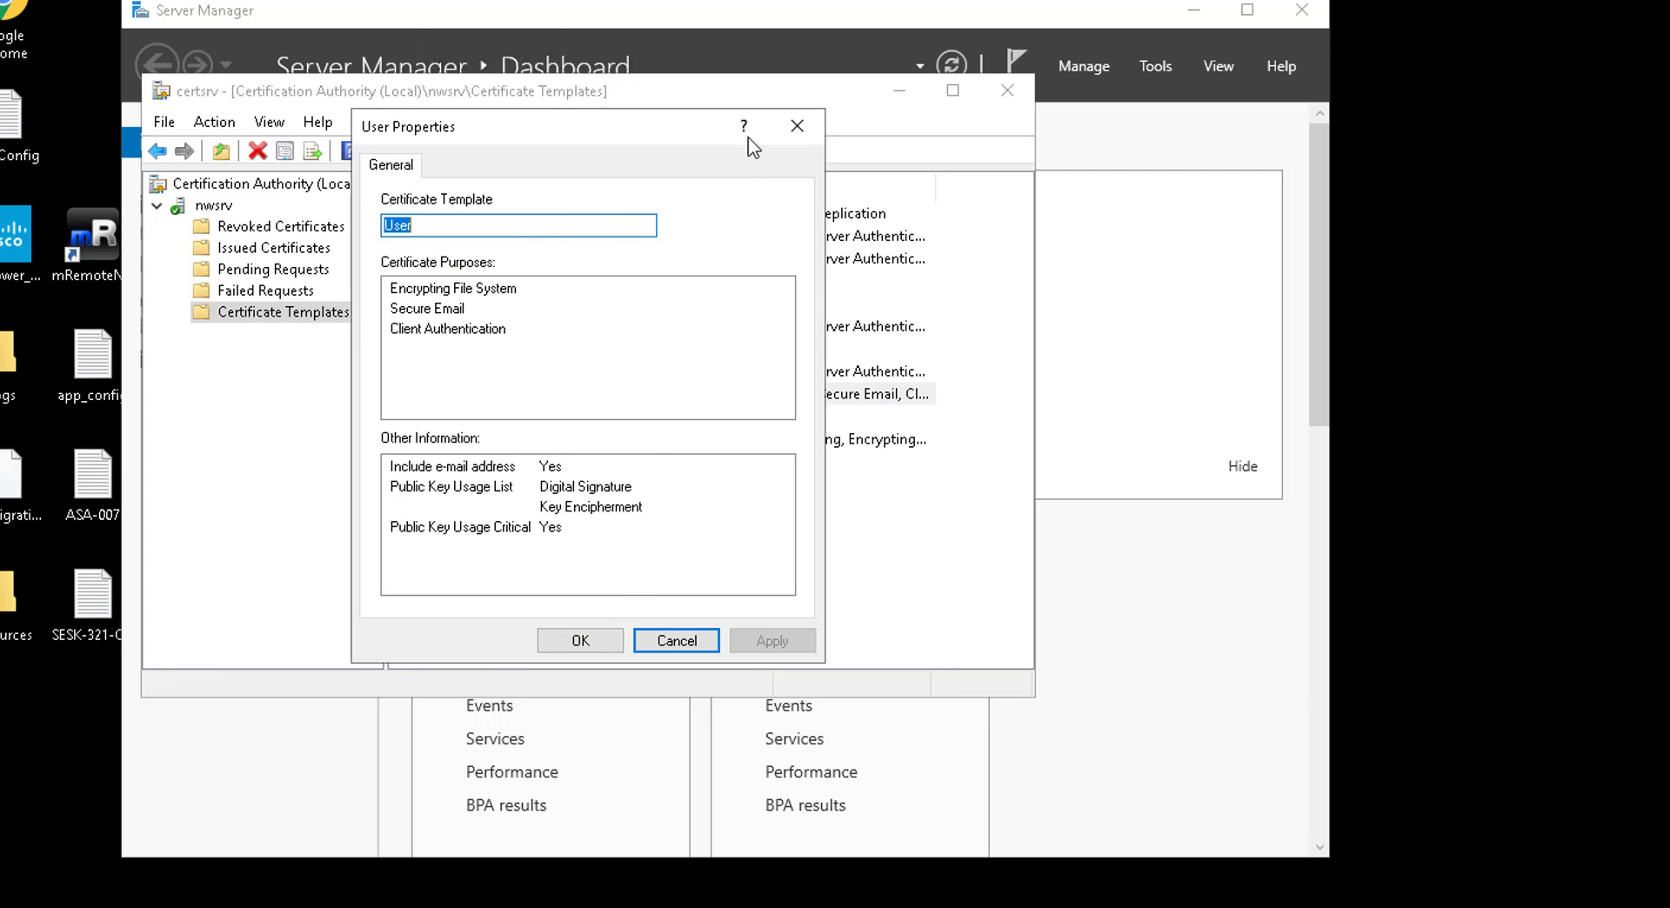
pyautogui.click(797, 129)
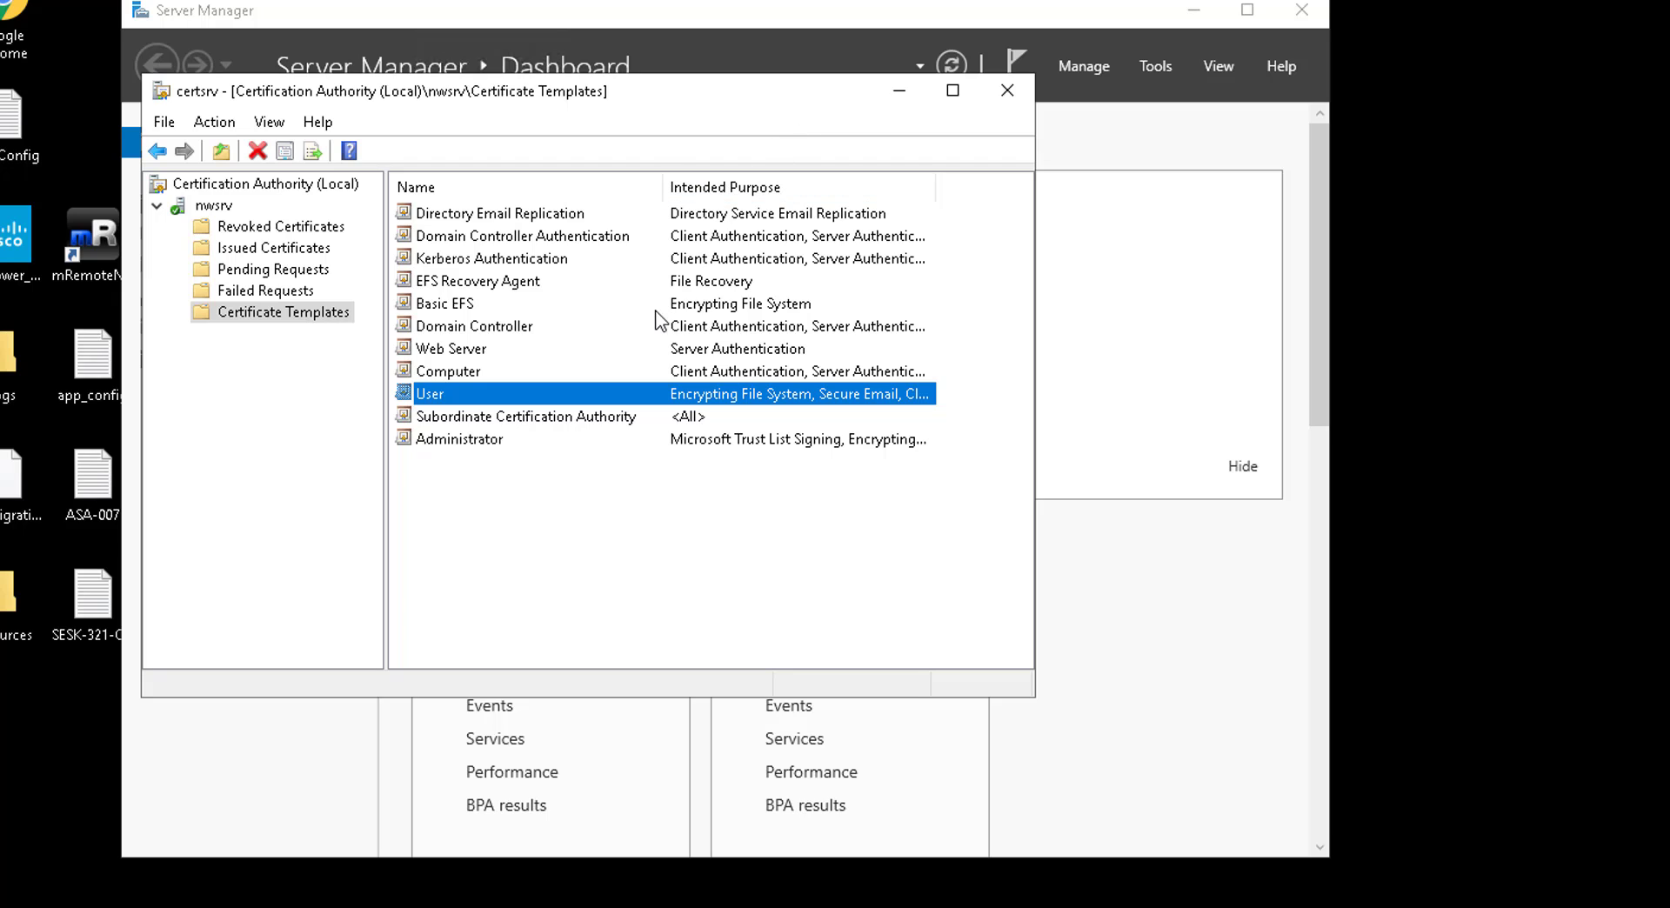
# - Open the Certificate Templates Console to manage the authority's templates
pyautogui.rightClick(227, 315)
pyautogui.click(210, 339)
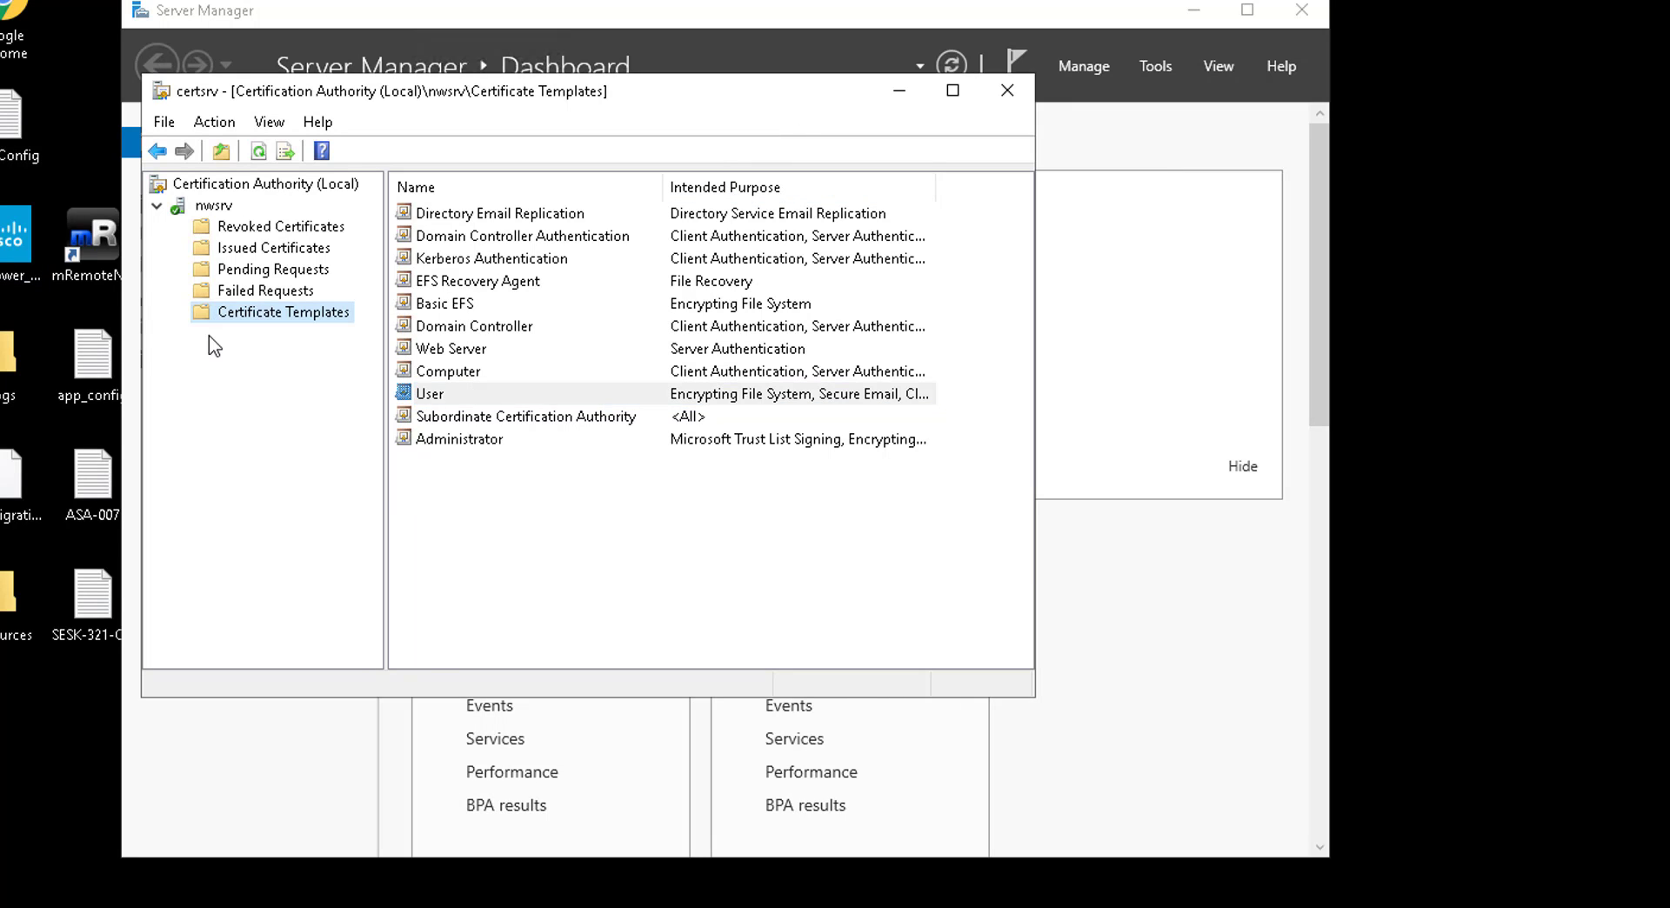
pyautogui.rightClick(230, 313)
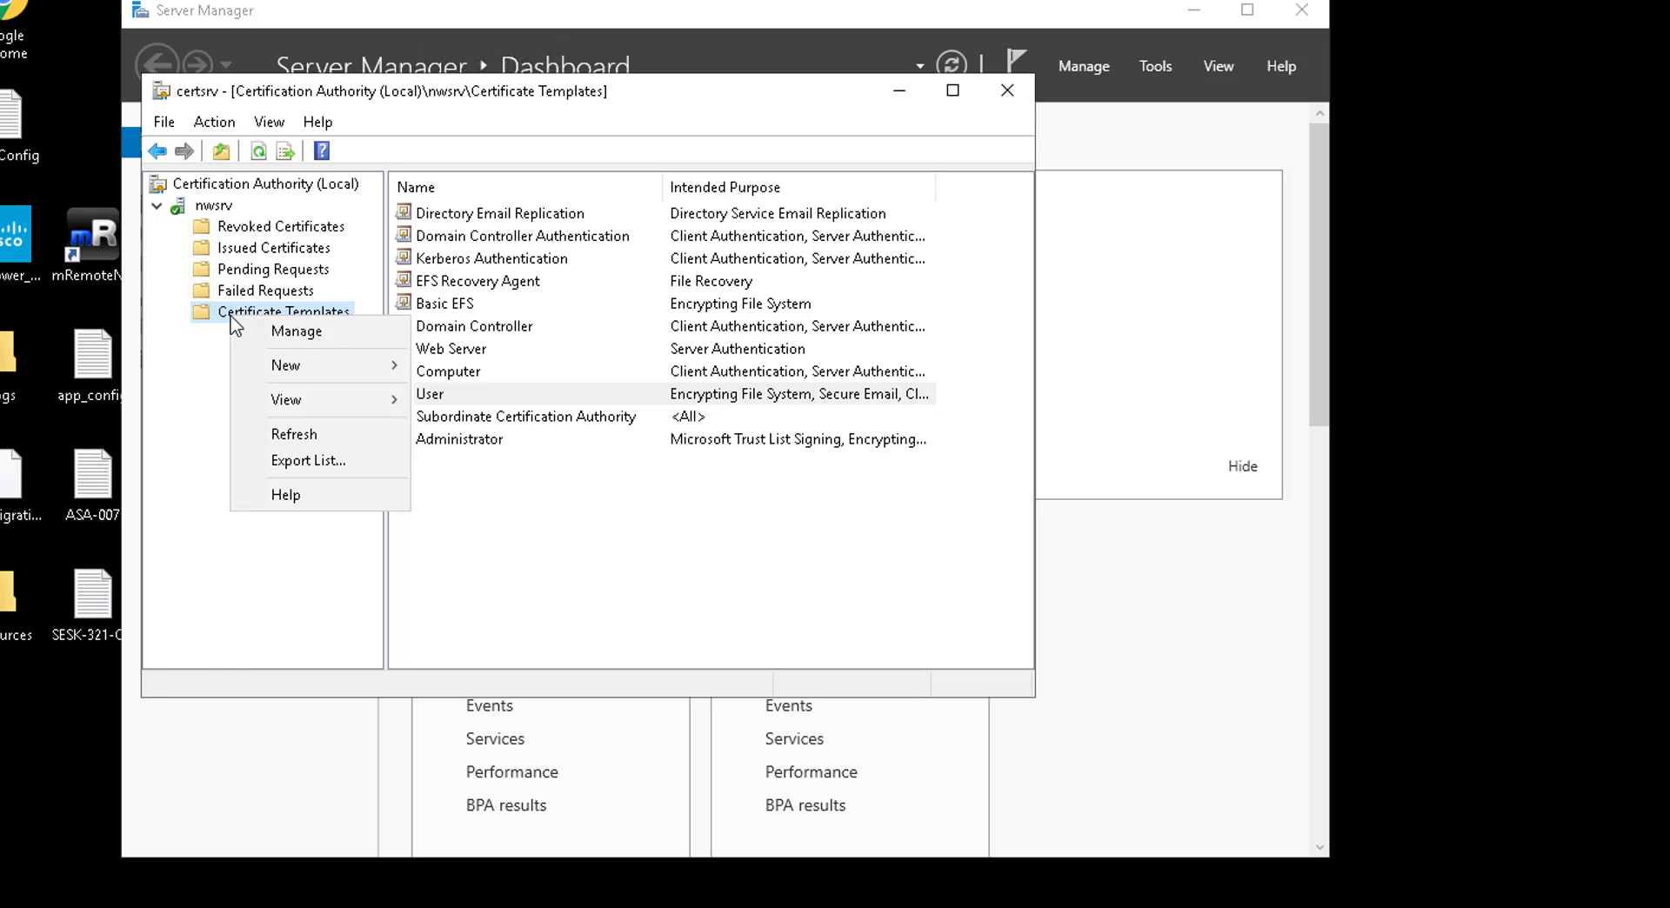
pyautogui.click(295, 334)
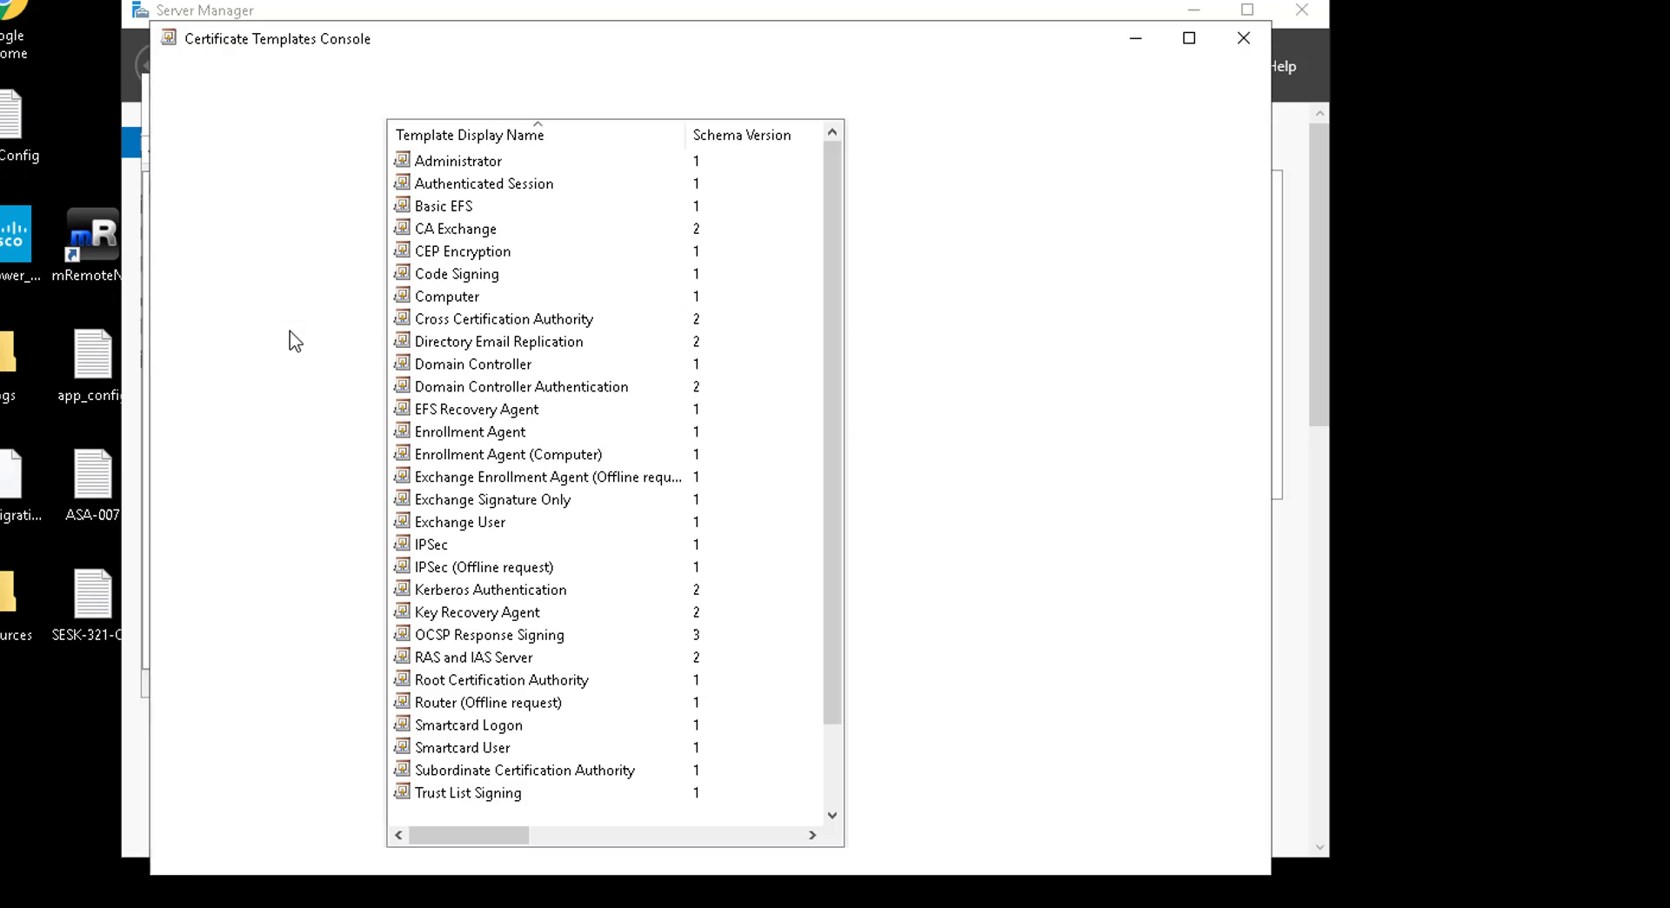
# - Locate the User template in the template list and create a duplicate of it
pyautogui.scroll(-1, 638, 550)
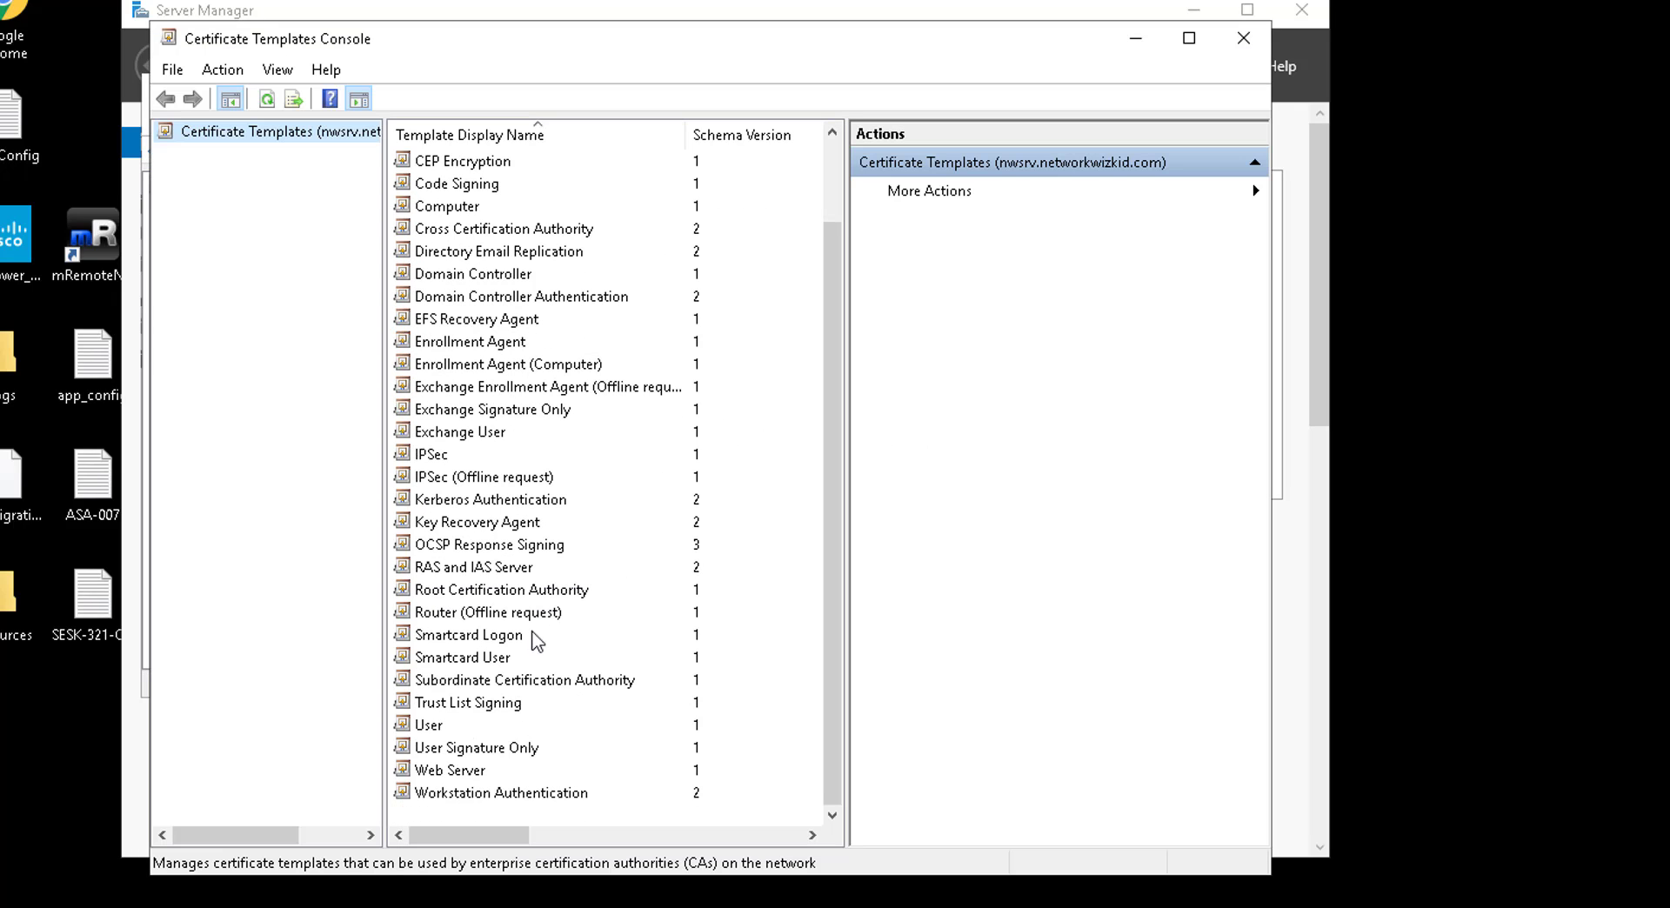
pyautogui.scroll(1, 467, 709)
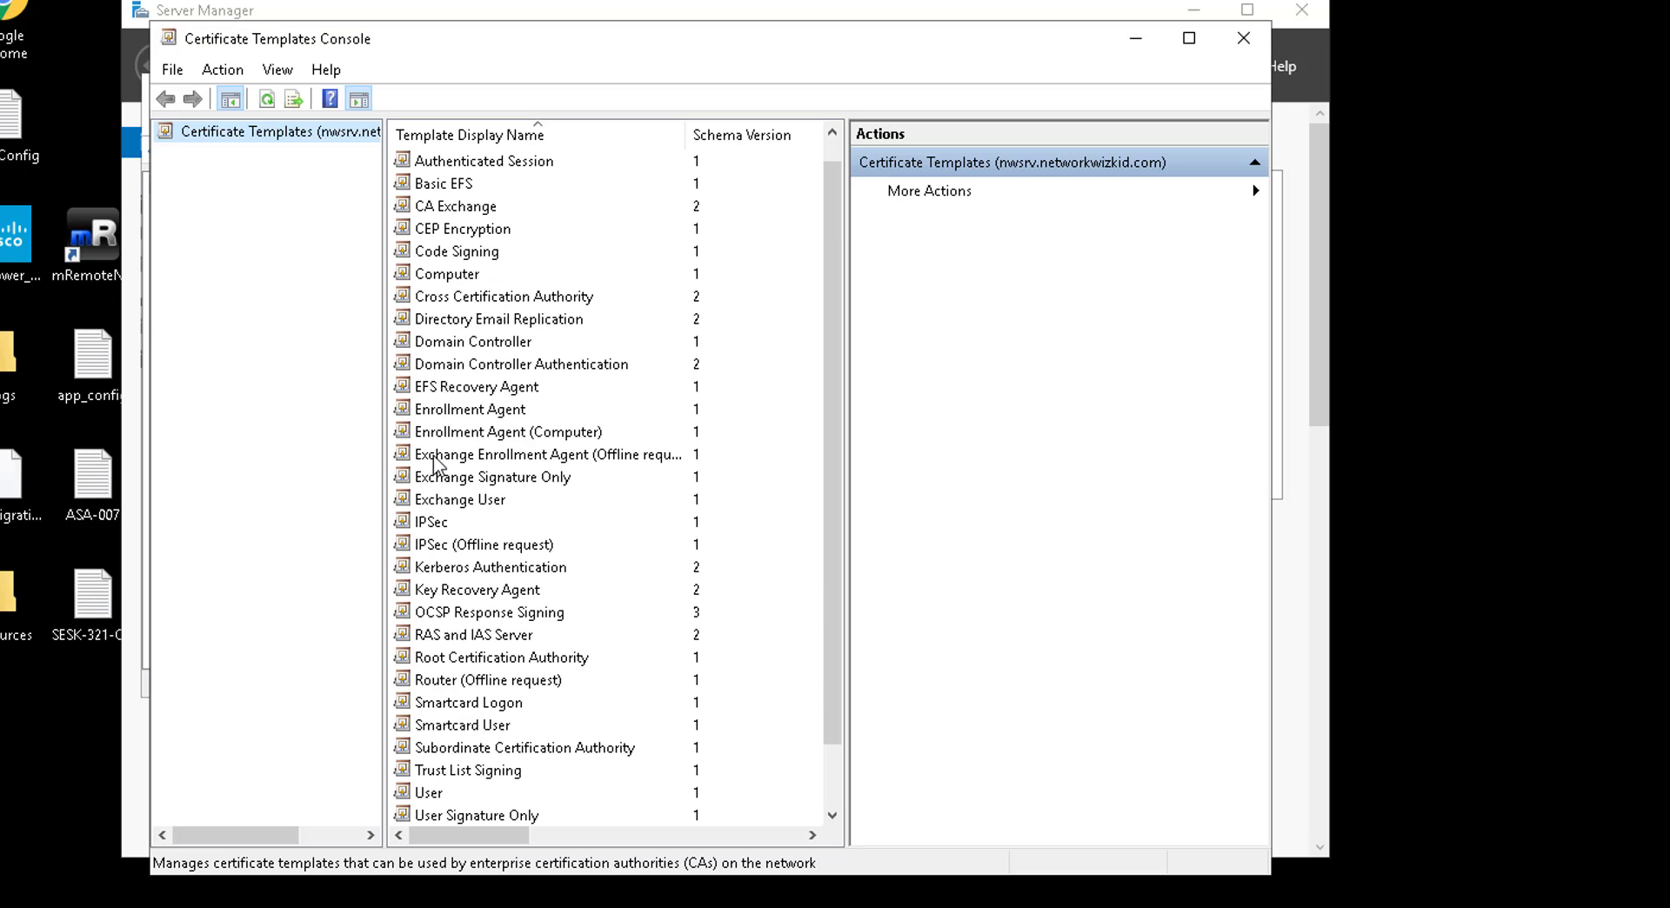
pyautogui.click(445, 274)
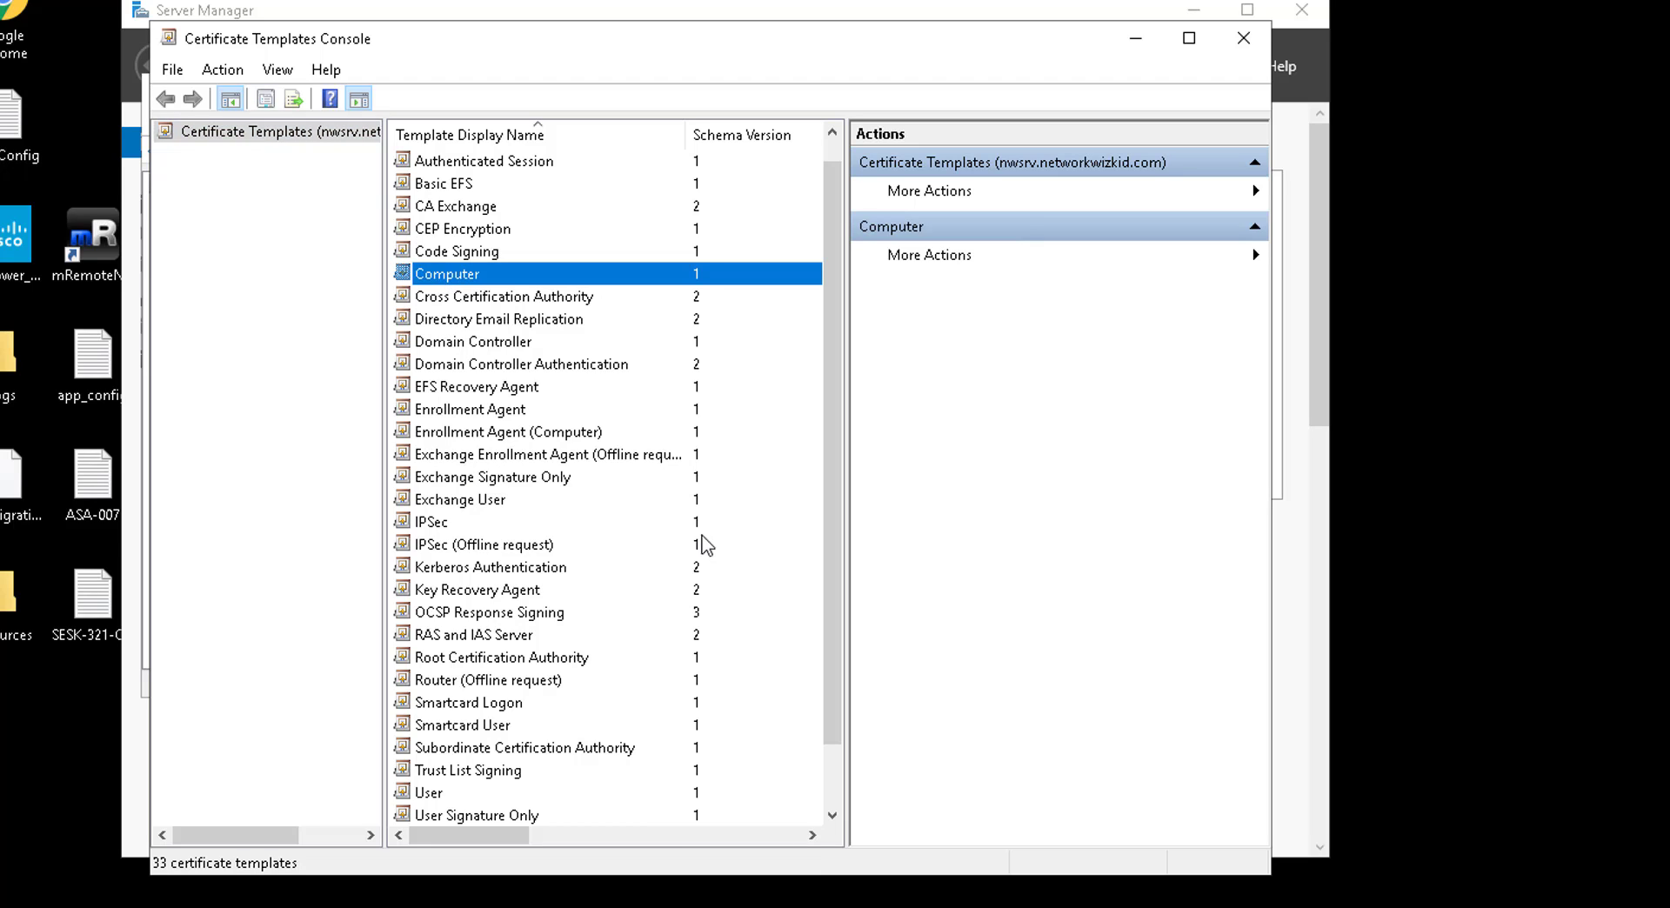
pyautogui.scroll(-1, 701, 584)
pyautogui.click(456, 732)
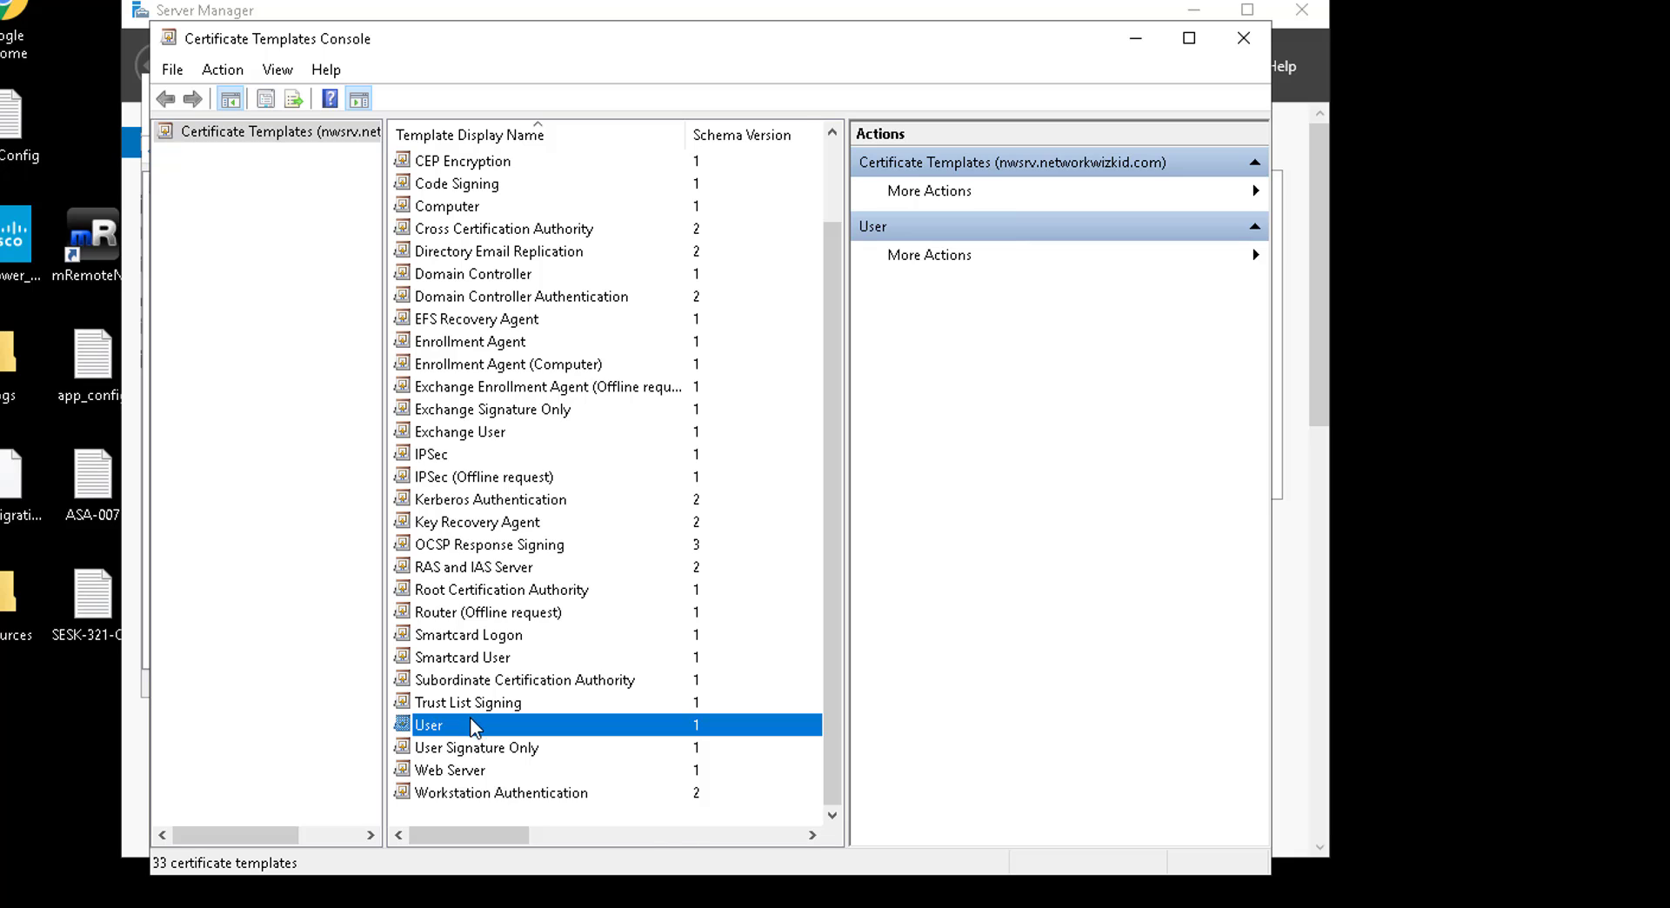
pyautogui.rightClick(471, 718)
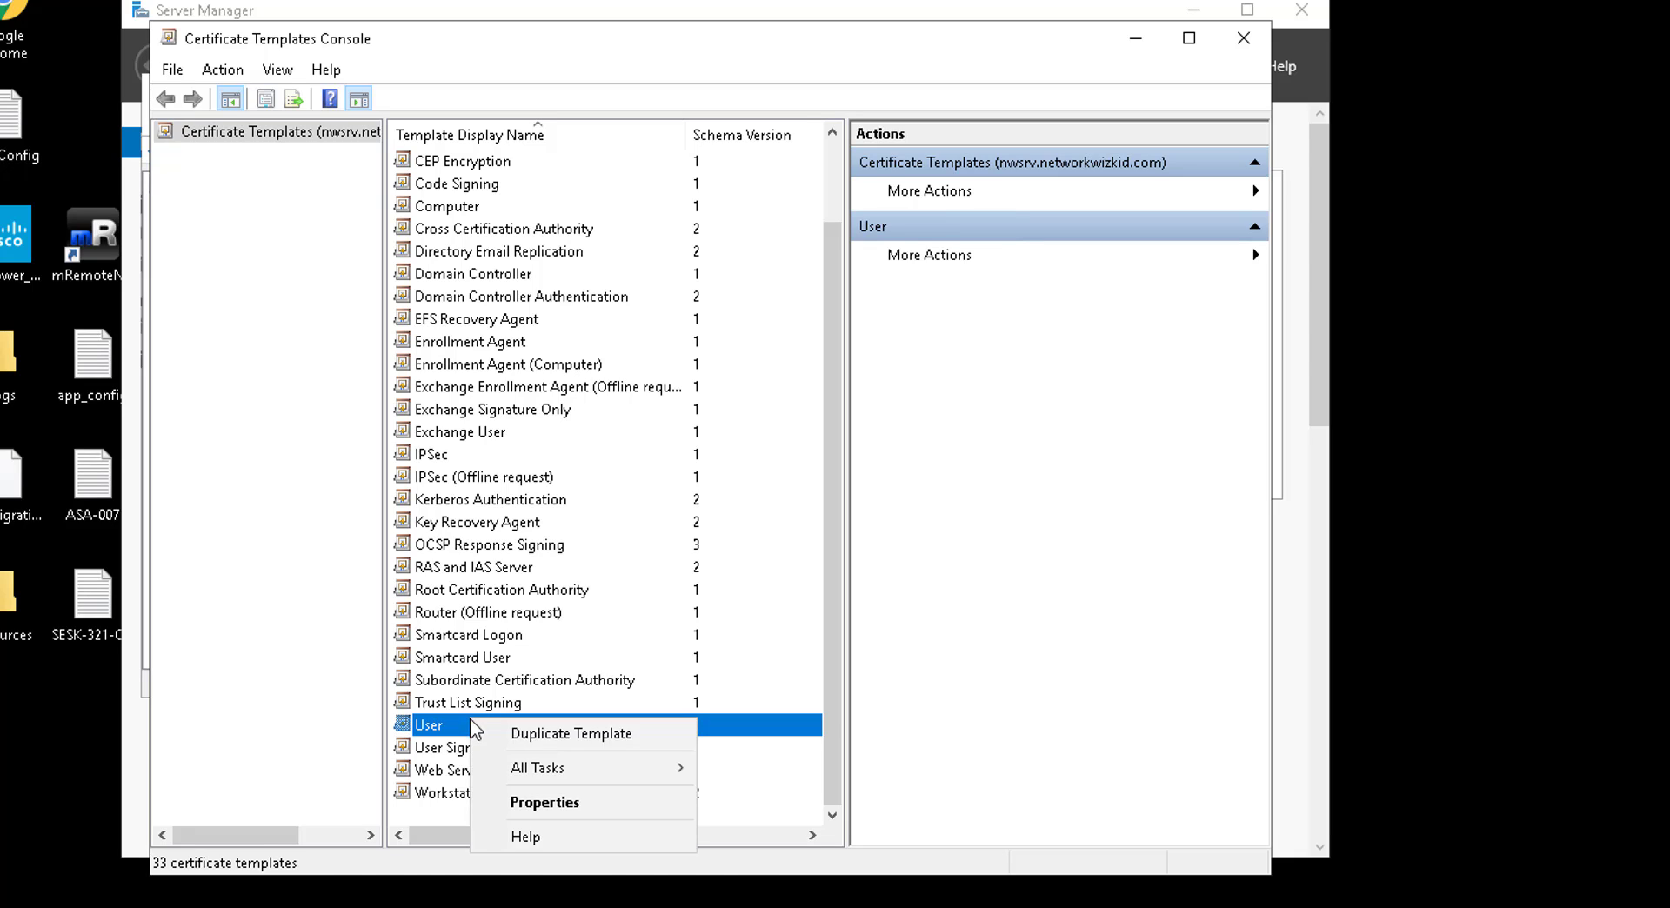
pyautogui.click(530, 738)
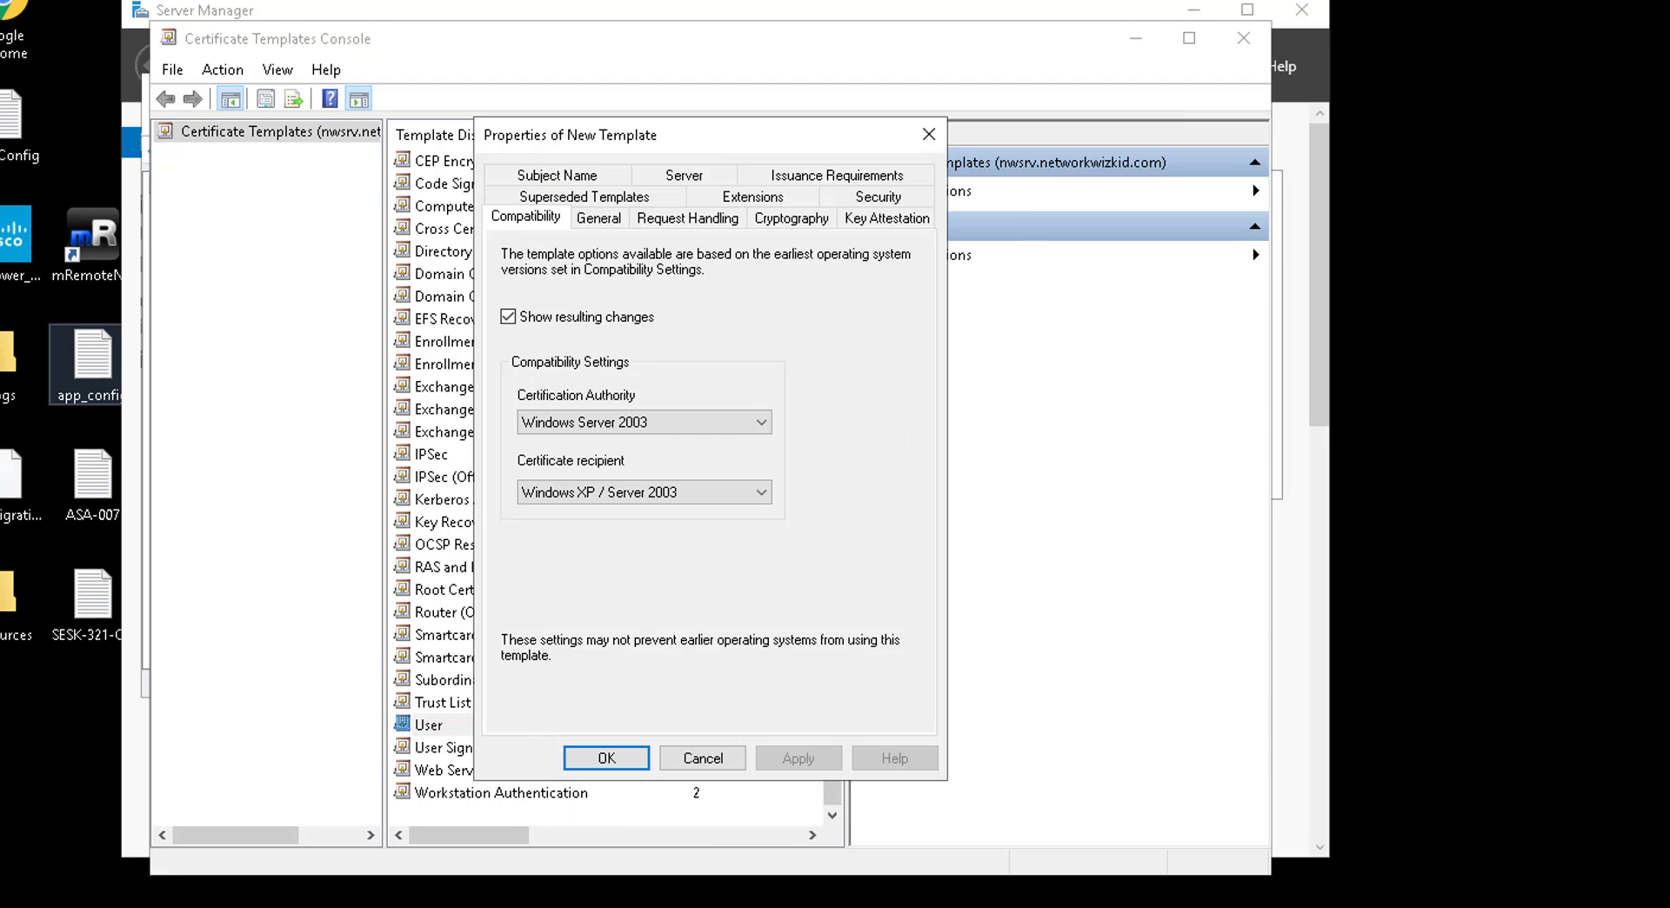
# - Set the new template's display name to User-Modified
pyautogui.click(600, 217)
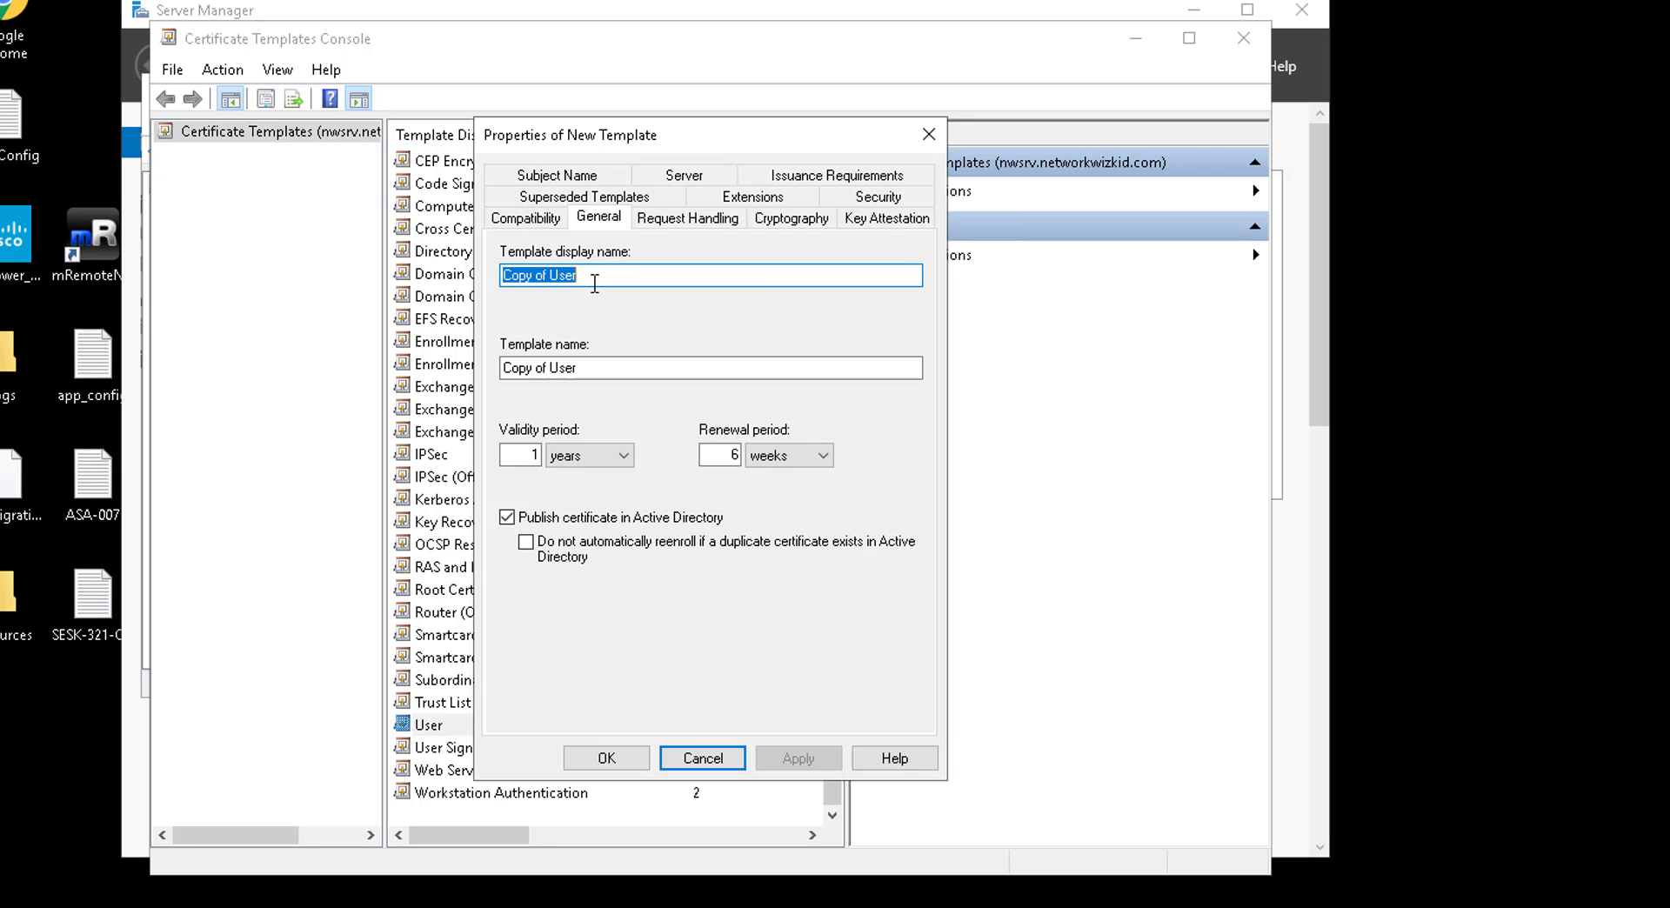
pyautogui.press('Left')
pyautogui.press('Right')
pyautogui.press('Right')
pyautogui.press('Right')
pyautogui.press('Right')
pyautogui.press('Right')
pyautogui.press('Right')
pyautogui.press('Right')
pyautogui.press('BackSpace')
pyautogui.press('BackSpace')
pyautogui.press('BackSpace')
pyautogui.press('BackSpace')
pyautogui.press('BackSpace')
pyautogui.press('BackSpace')
pyautogui.press('BackSpace')
pyautogui.press('BackSpace')
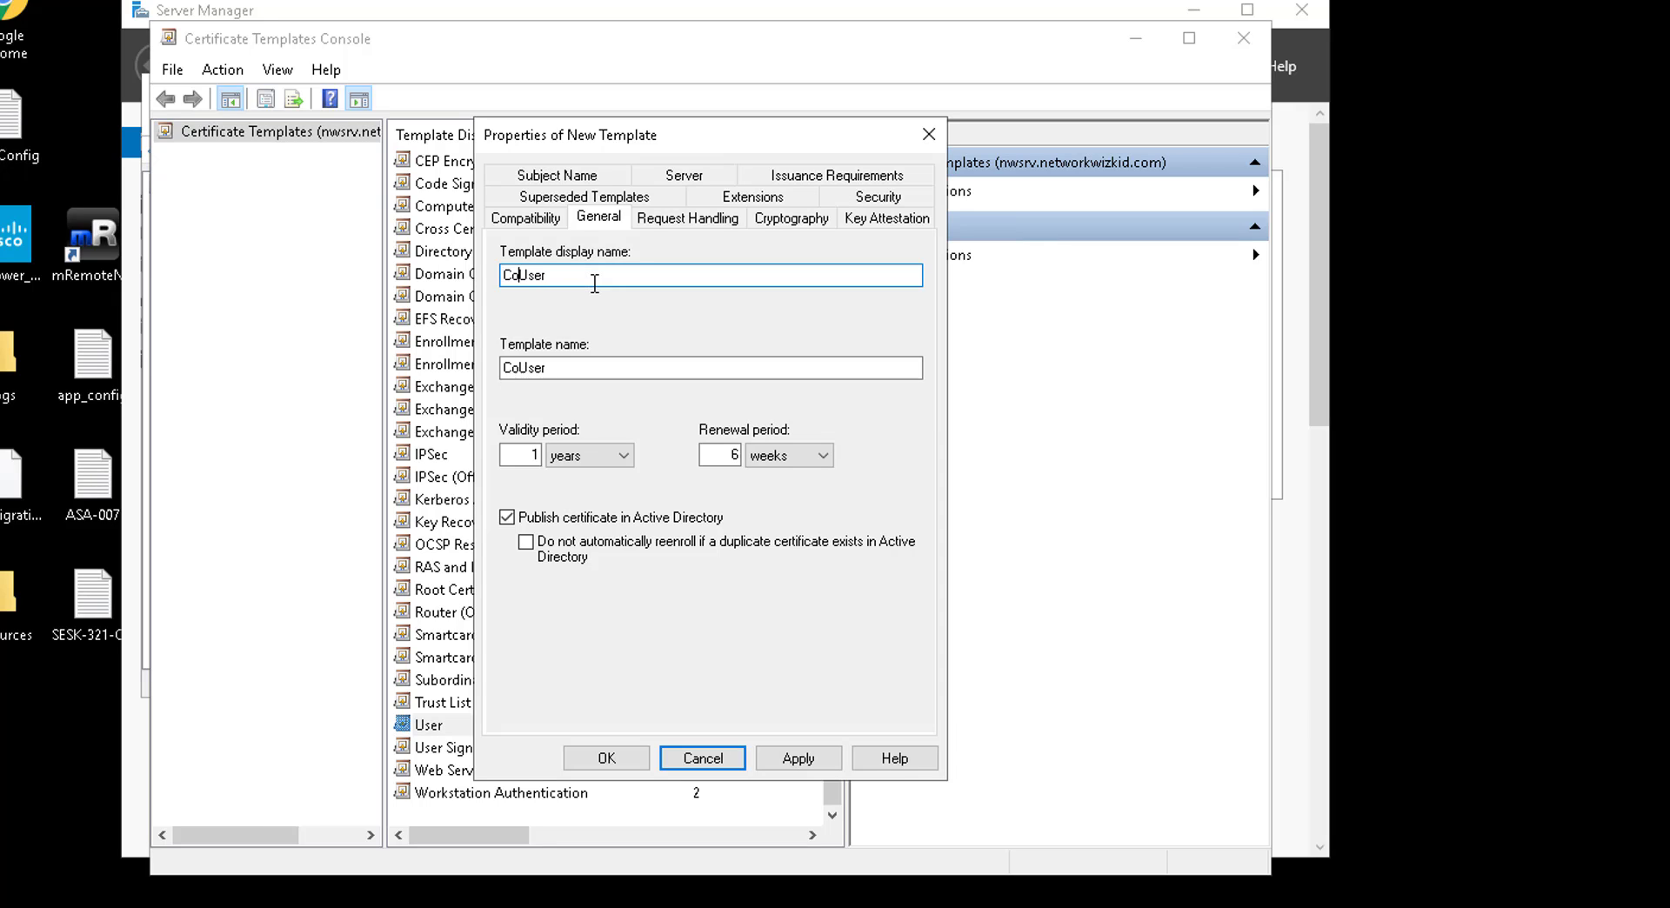
pyautogui.press('Right')
pyautogui.press('Right')
pyautogui.press('Right')
pyautogui.press('Right')
pyautogui.write('-Modified')
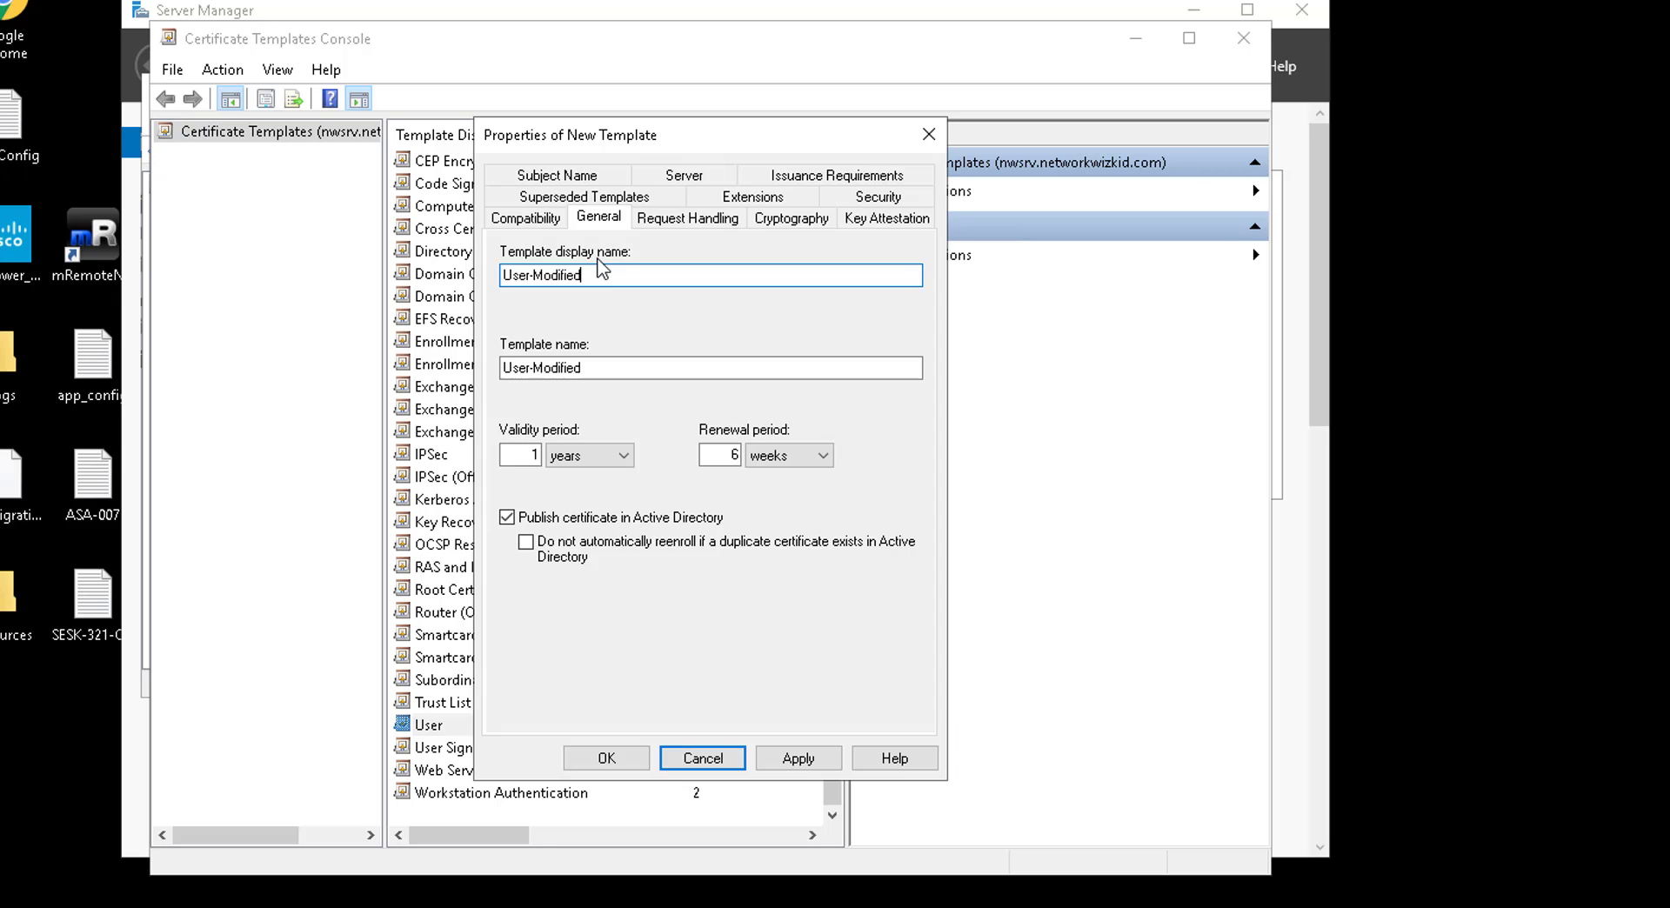
# - Check the template's subject name settings and allow the Domain Users group the Autoenroll and Read permissions
pyautogui.click(594, 180)
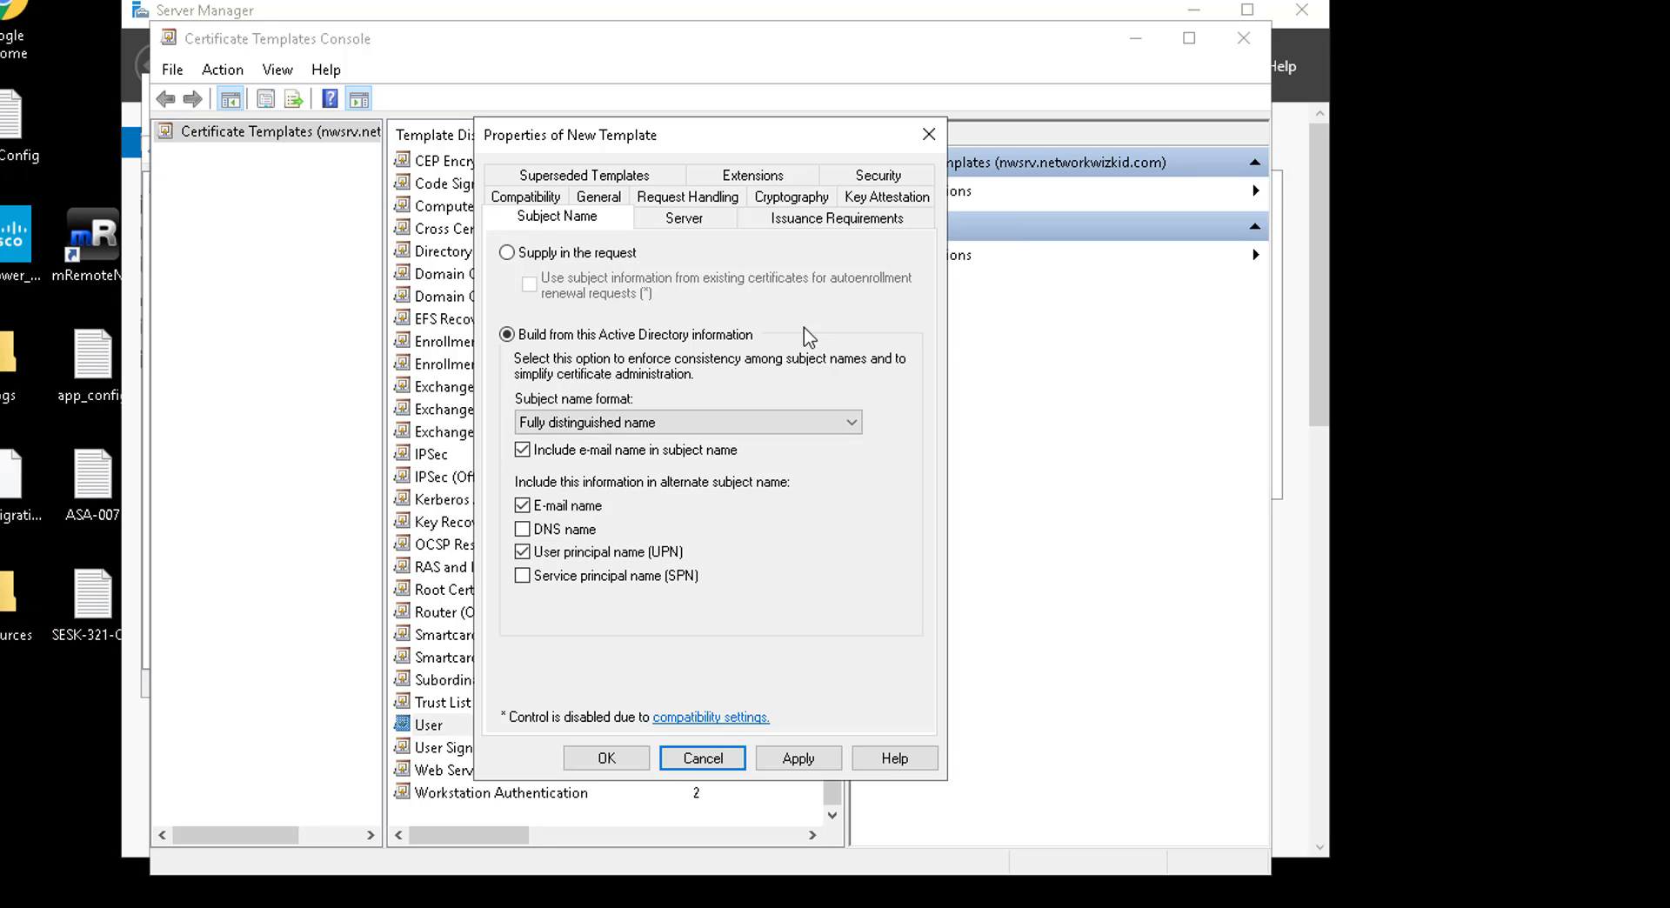
pyautogui.click(891, 173)
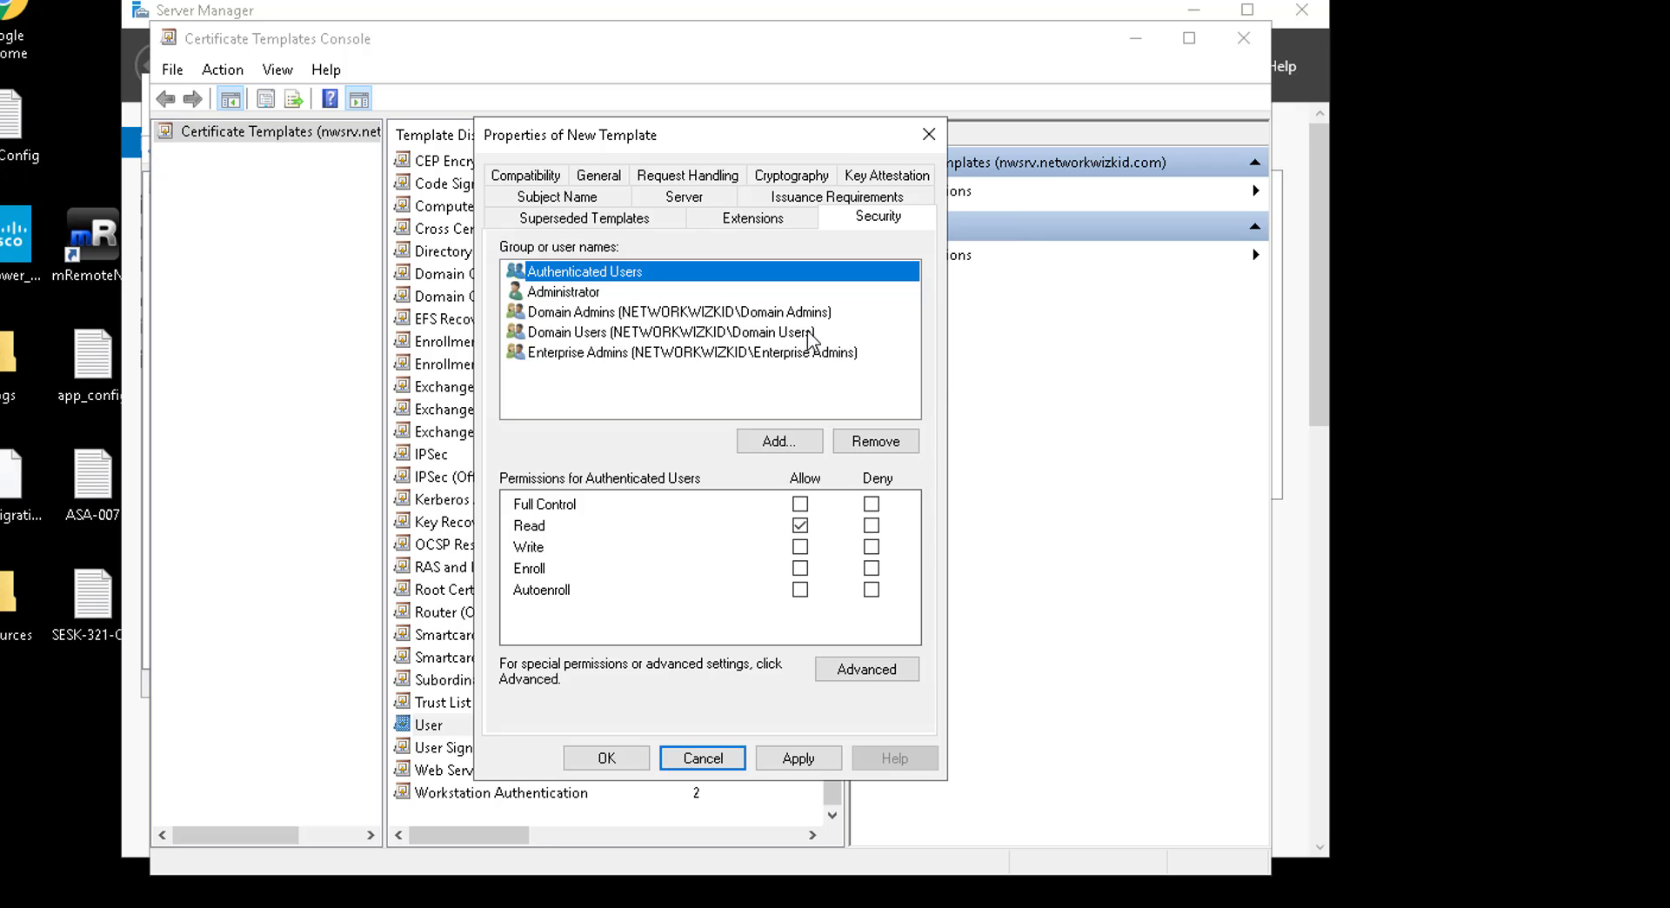
pyautogui.click(750, 333)
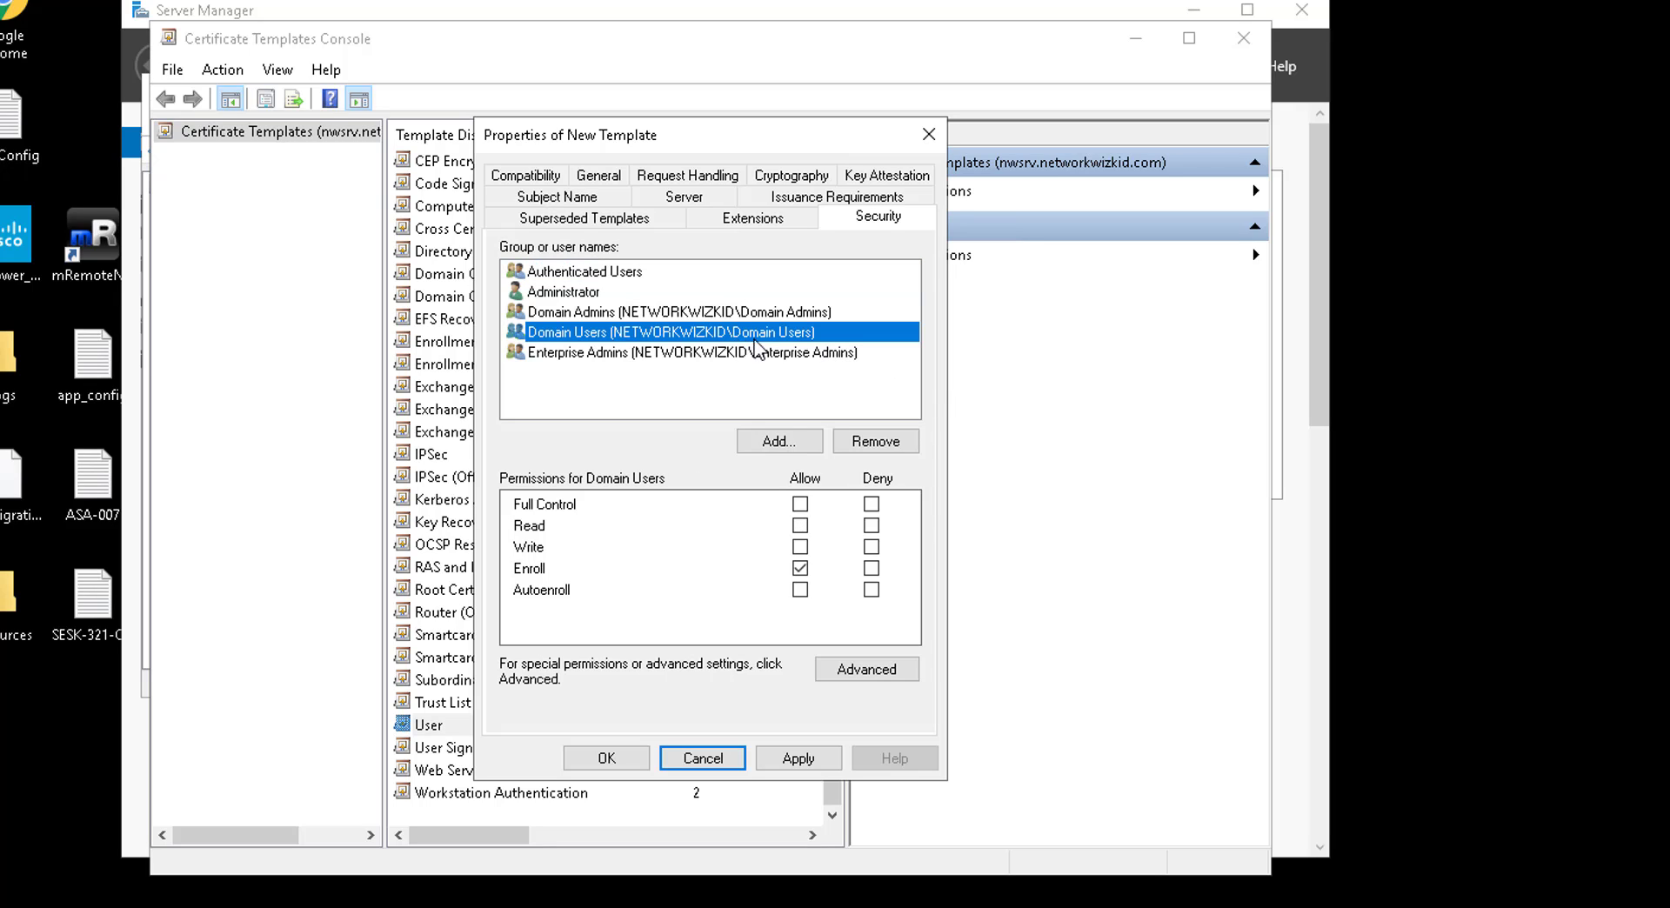
pyautogui.click(800, 592)
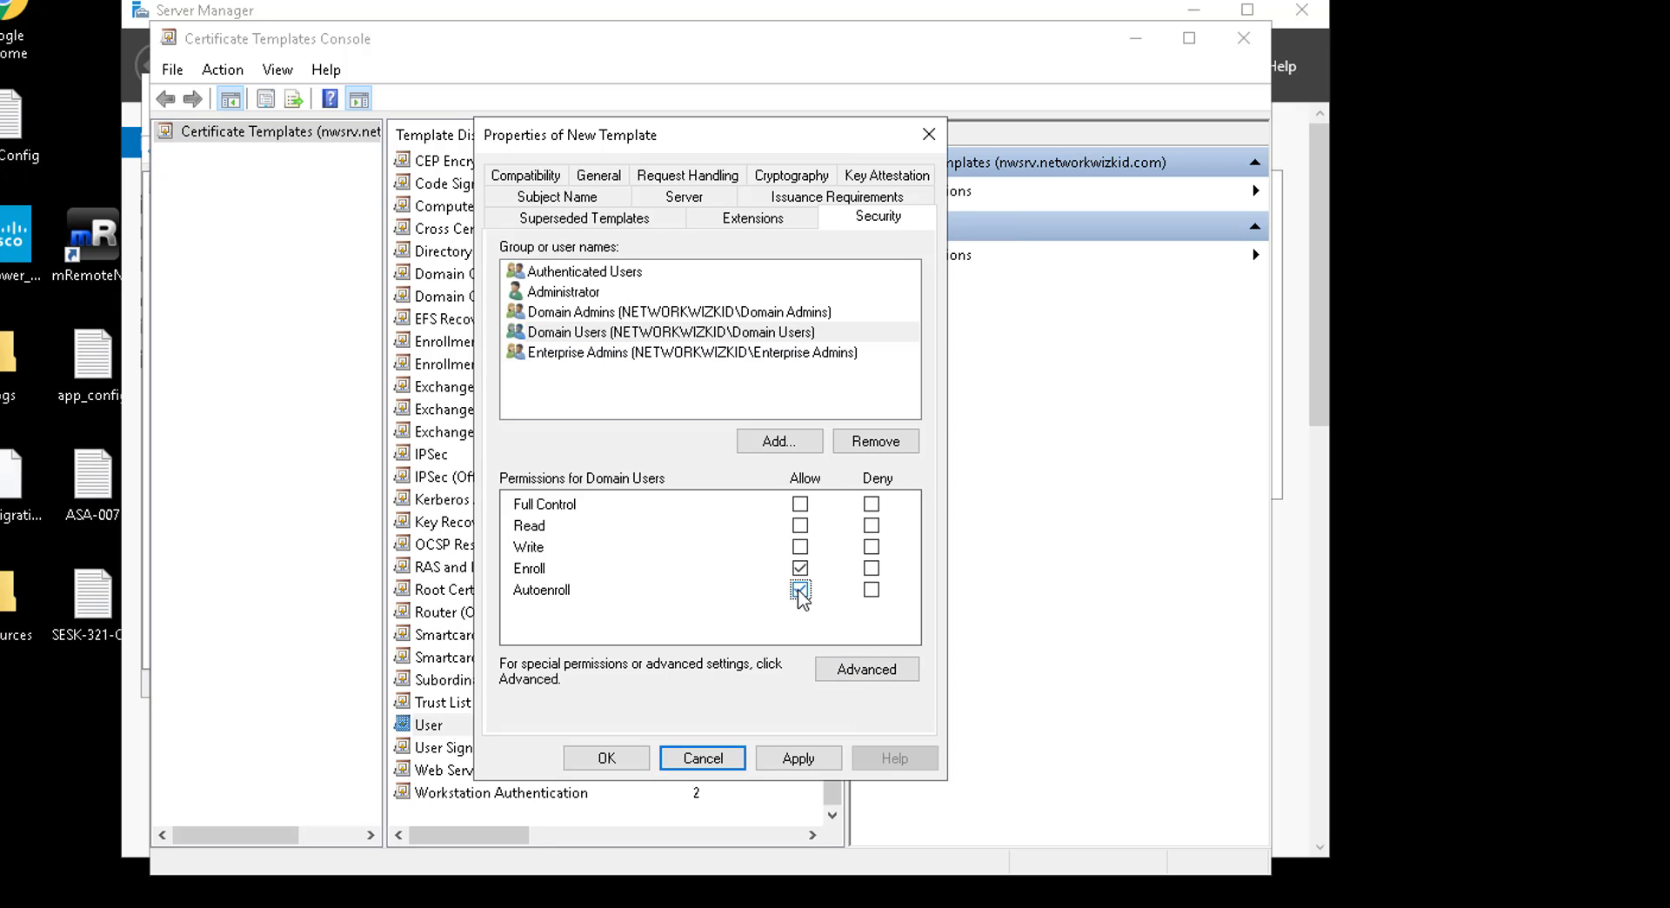
pyautogui.click(802, 527)
# - Add Server Authentication to the new template's Application Policies extension and check it in the policy description
pyautogui.click(724, 221)
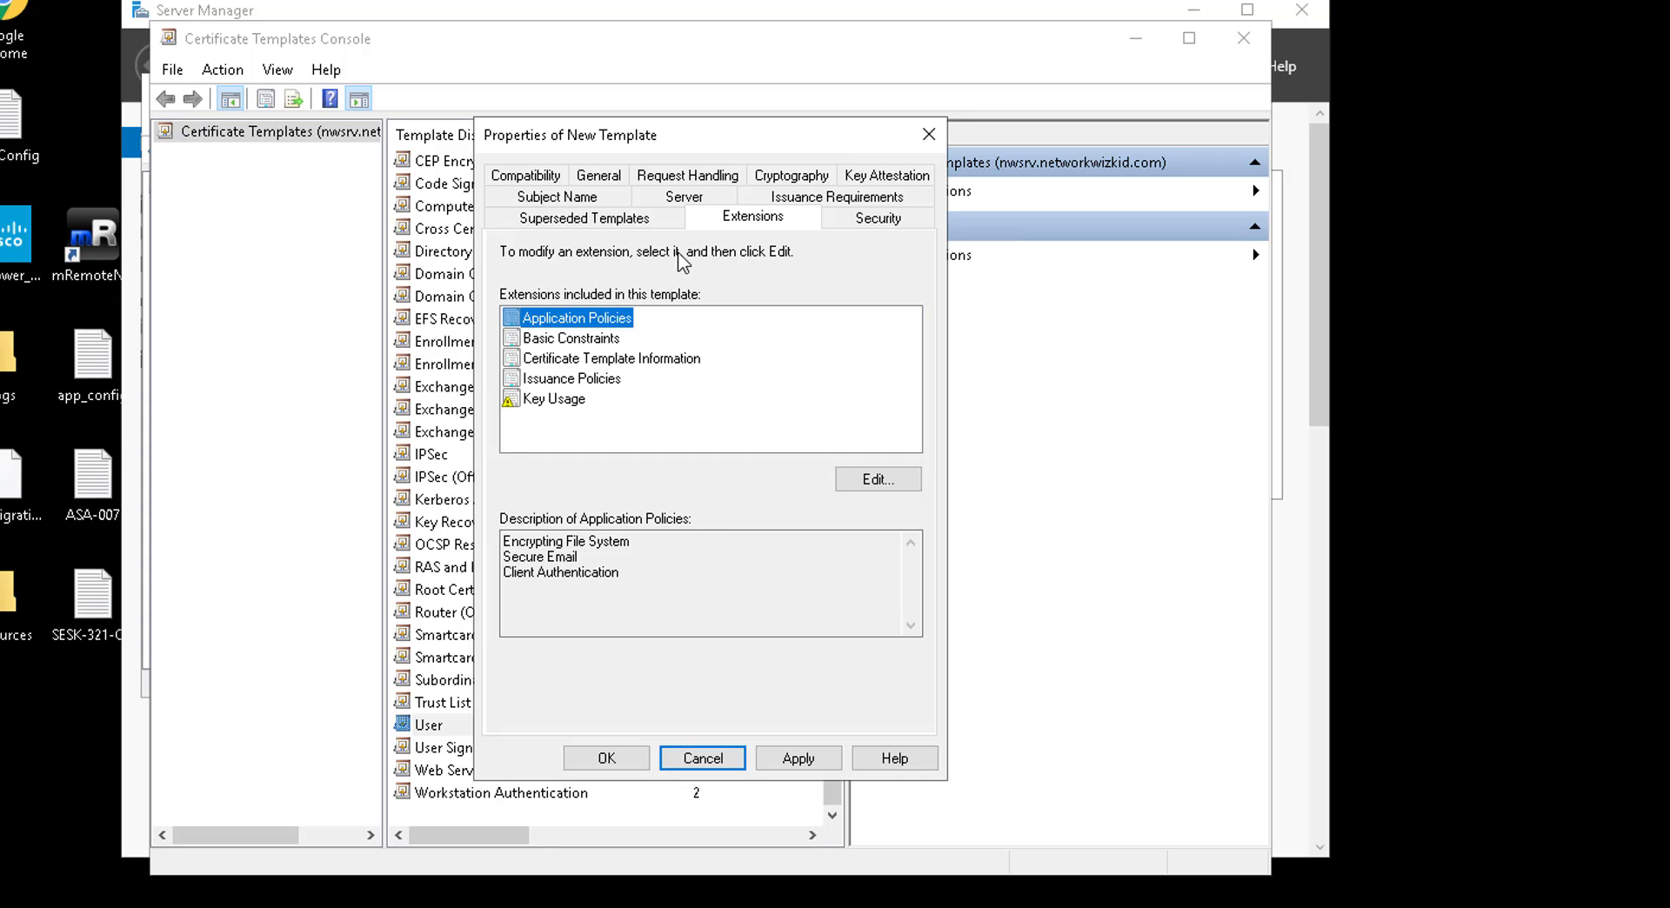
pyautogui.click(877, 483)
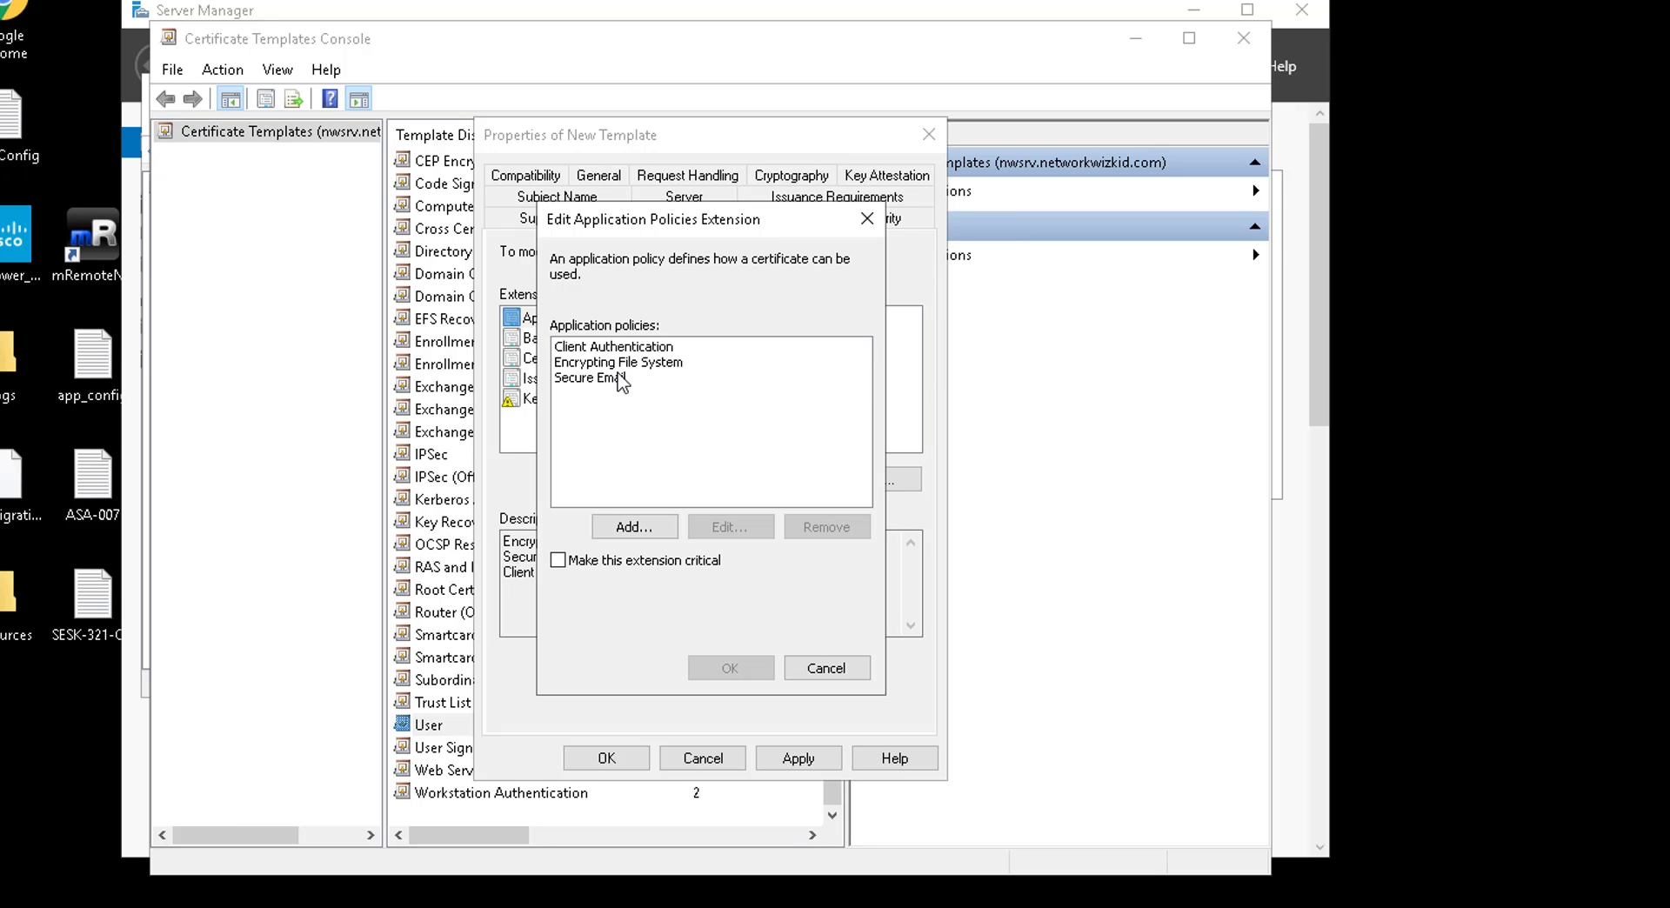
pyautogui.click(634, 527)
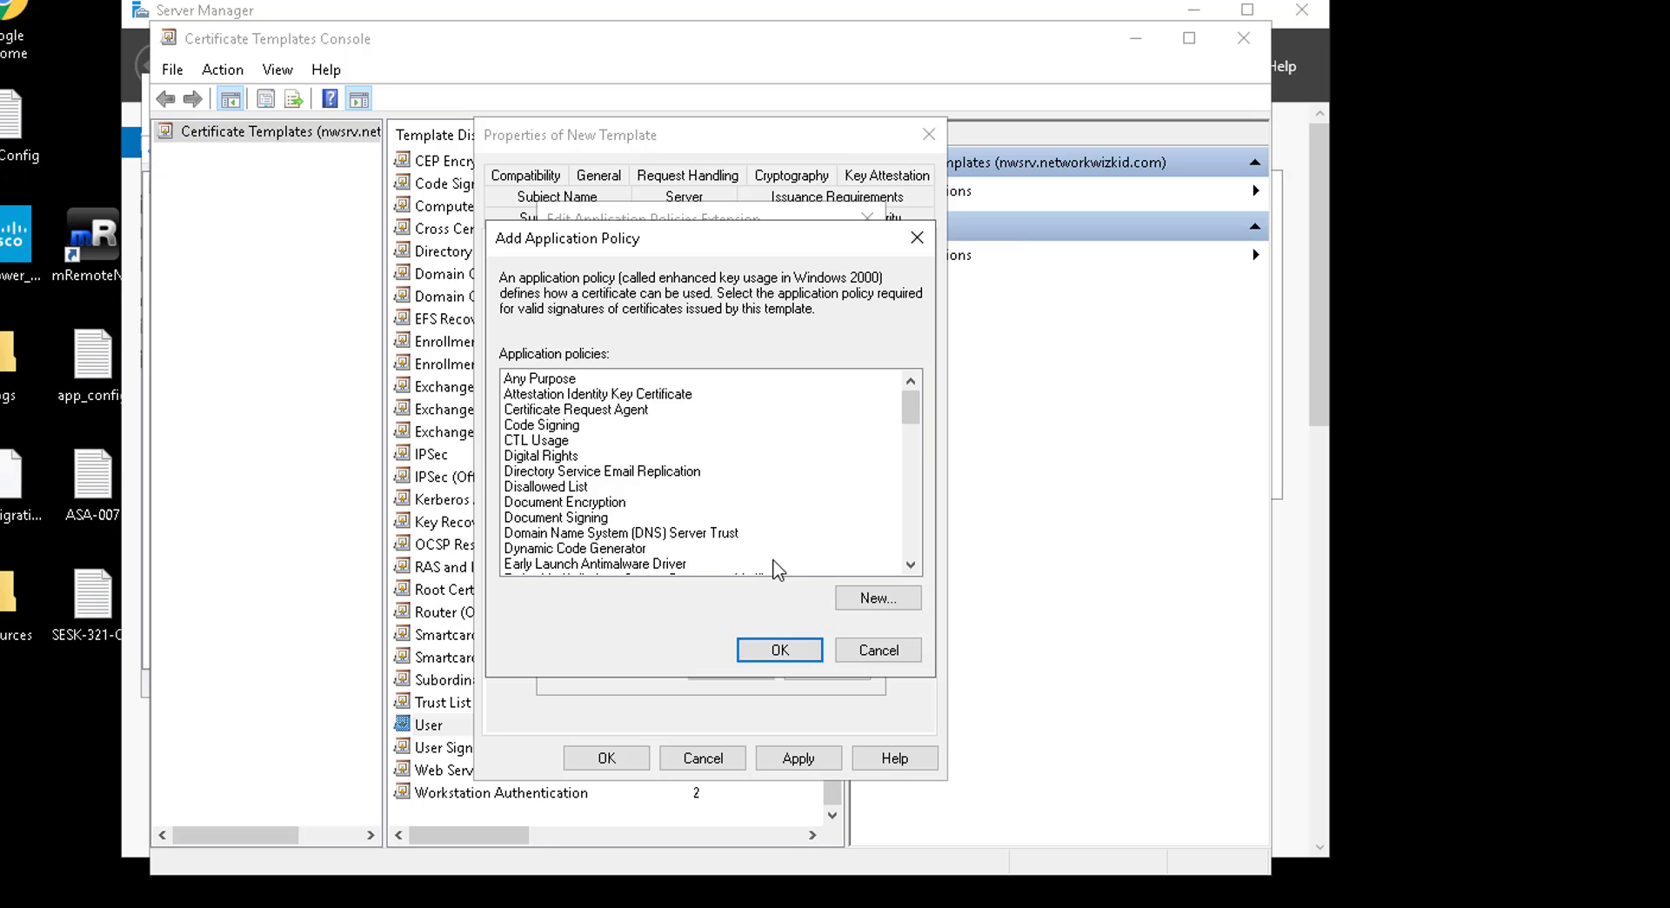
pyautogui.scroll(-6, 775, 566)
pyautogui.scroll(-7, 771, 553)
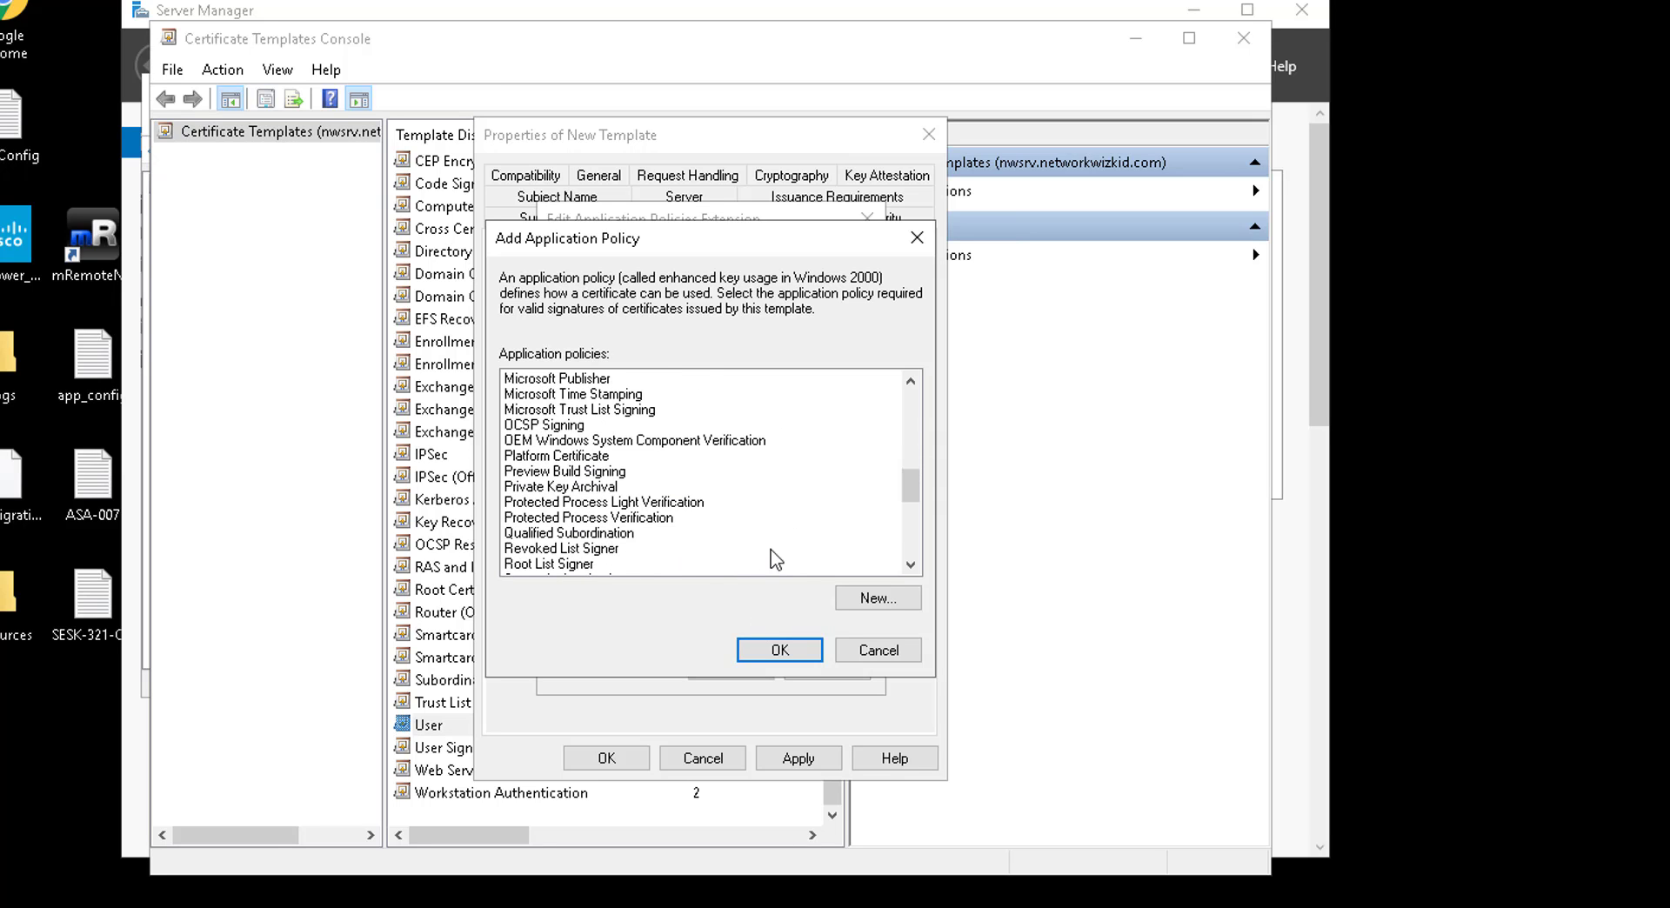
pyautogui.click(532, 441)
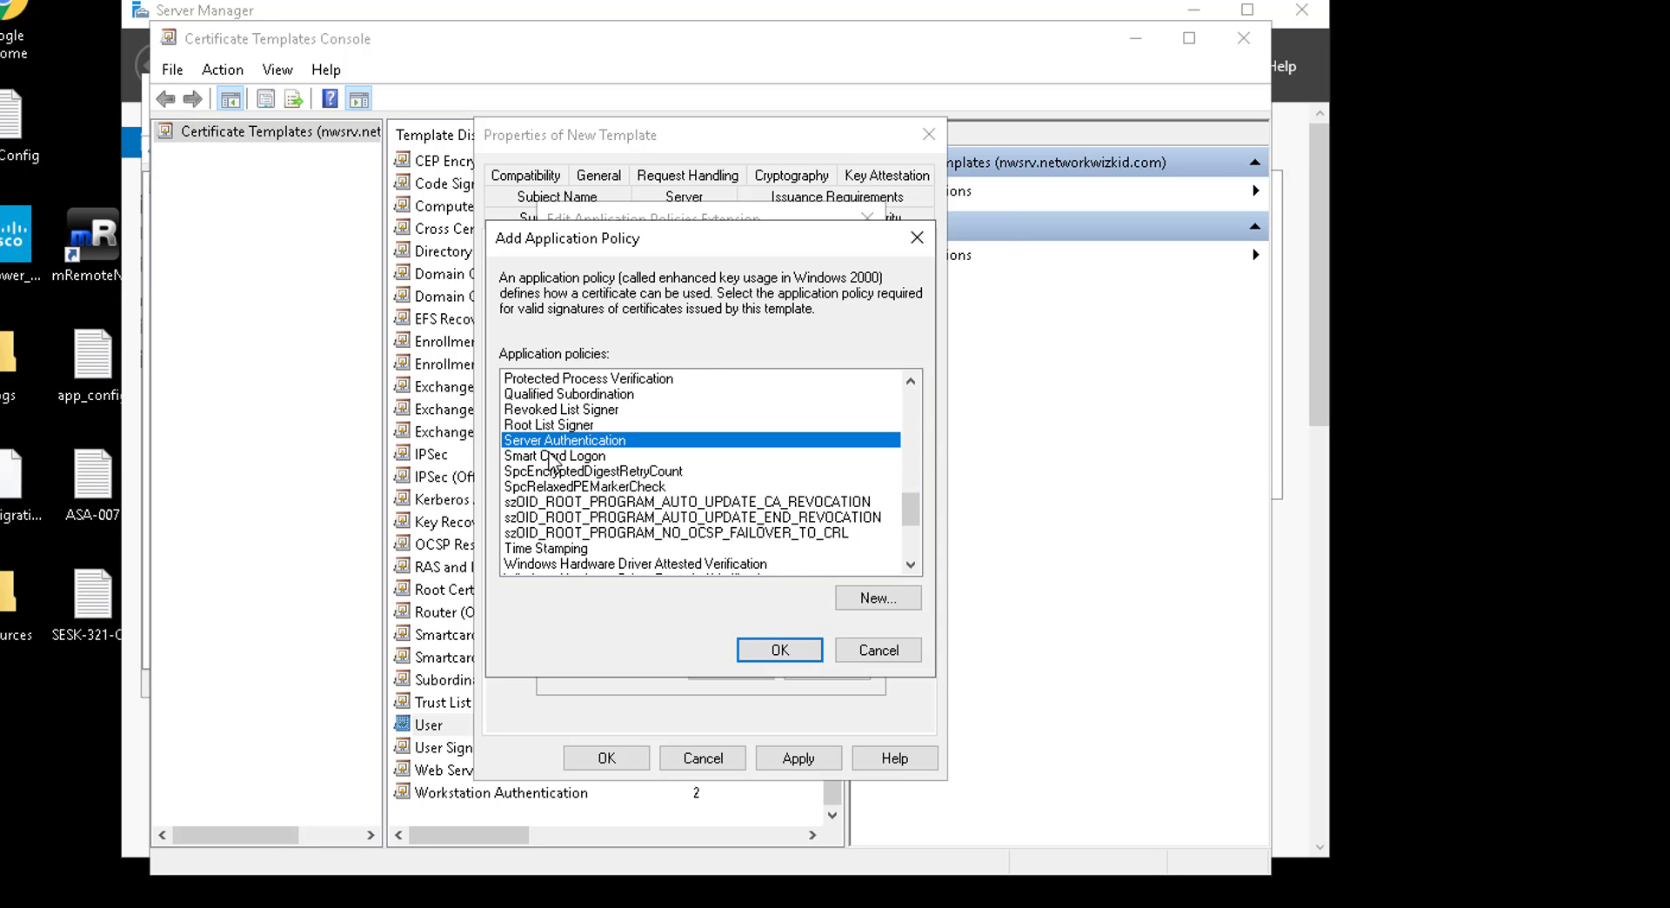
pyautogui.click(771, 649)
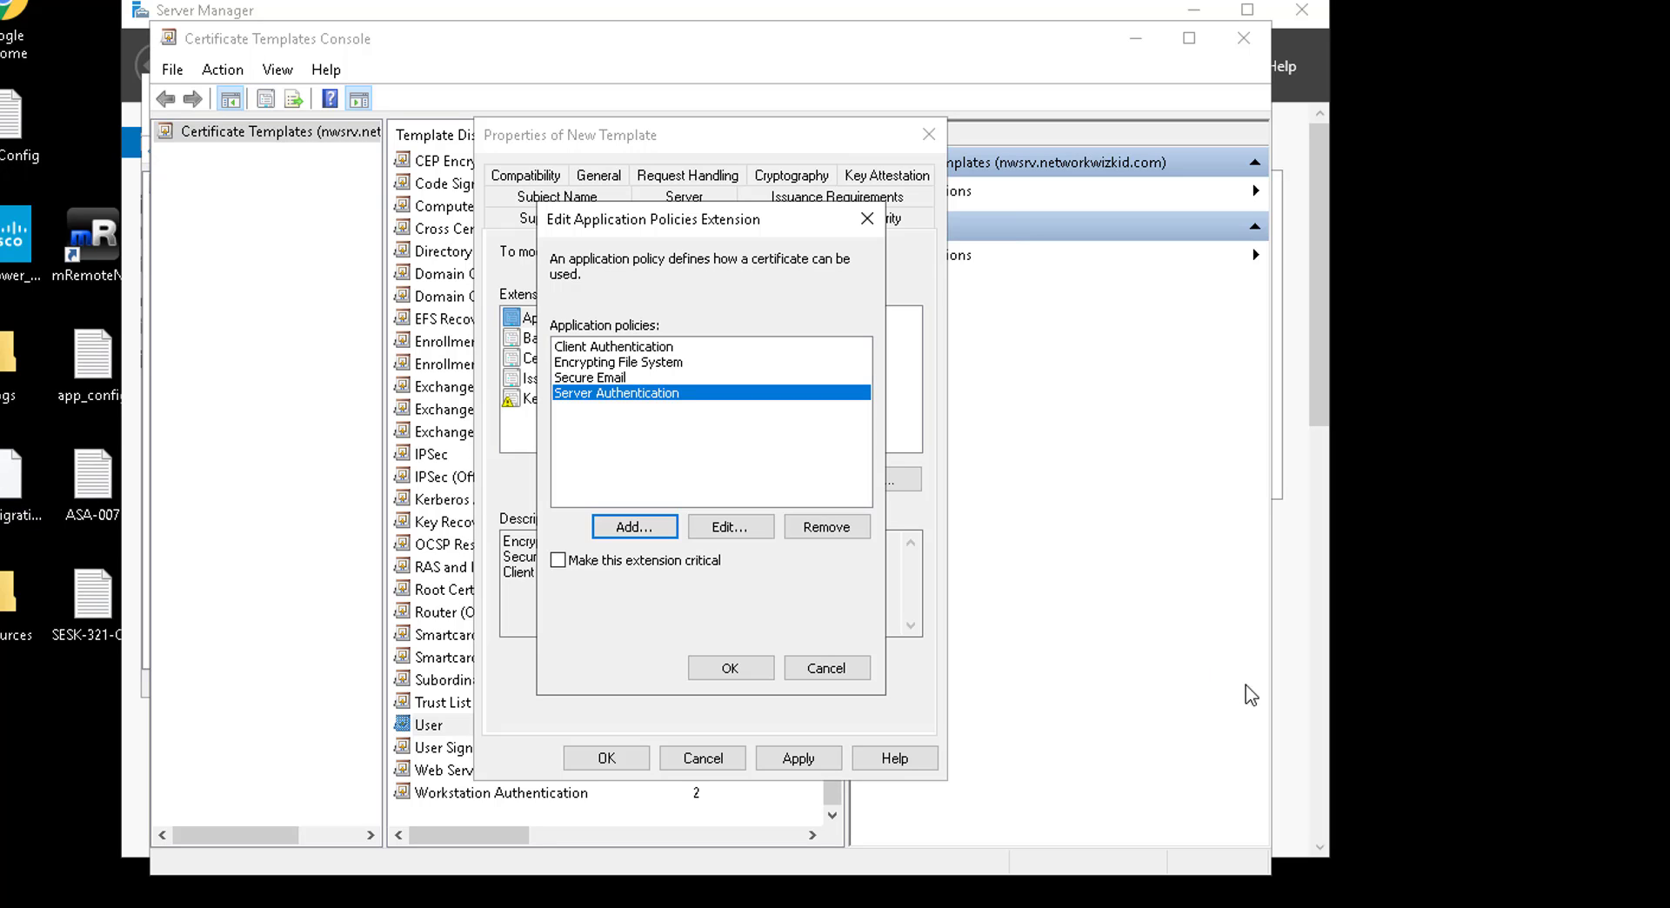
pyautogui.click(729, 668)
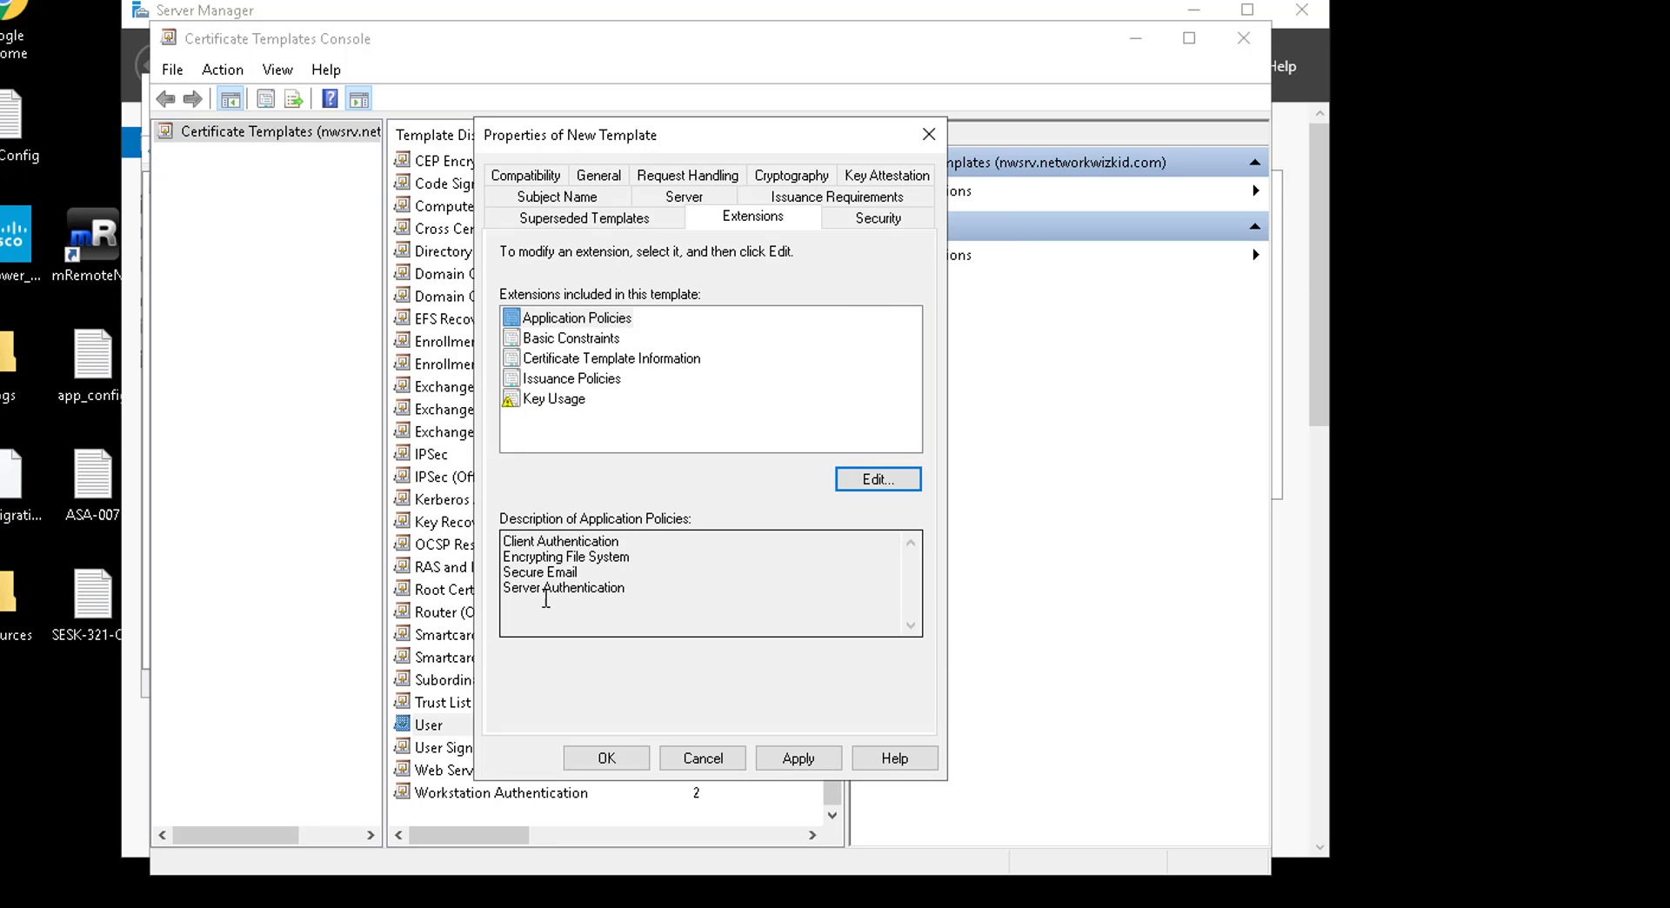
pyautogui.moveTo(511, 590); pyautogui.dragTo(626, 592)
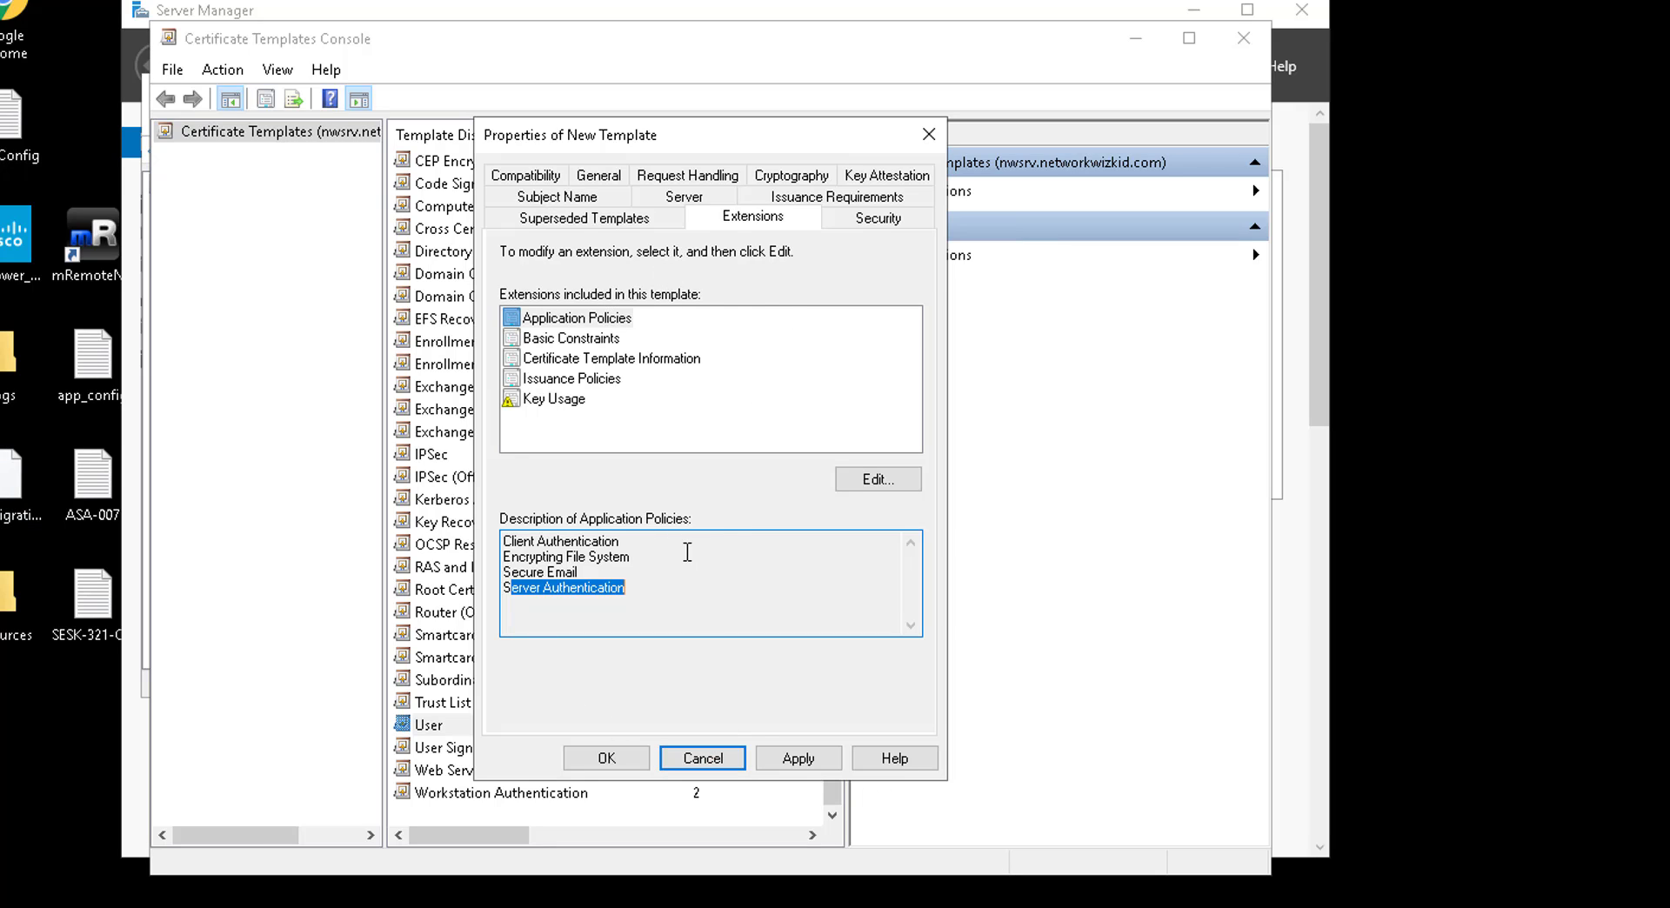
# - Save the User-Modified template and create a duplicate of the Computer template
pyautogui.click(812, 759)
pyautogui.click(607, 758)
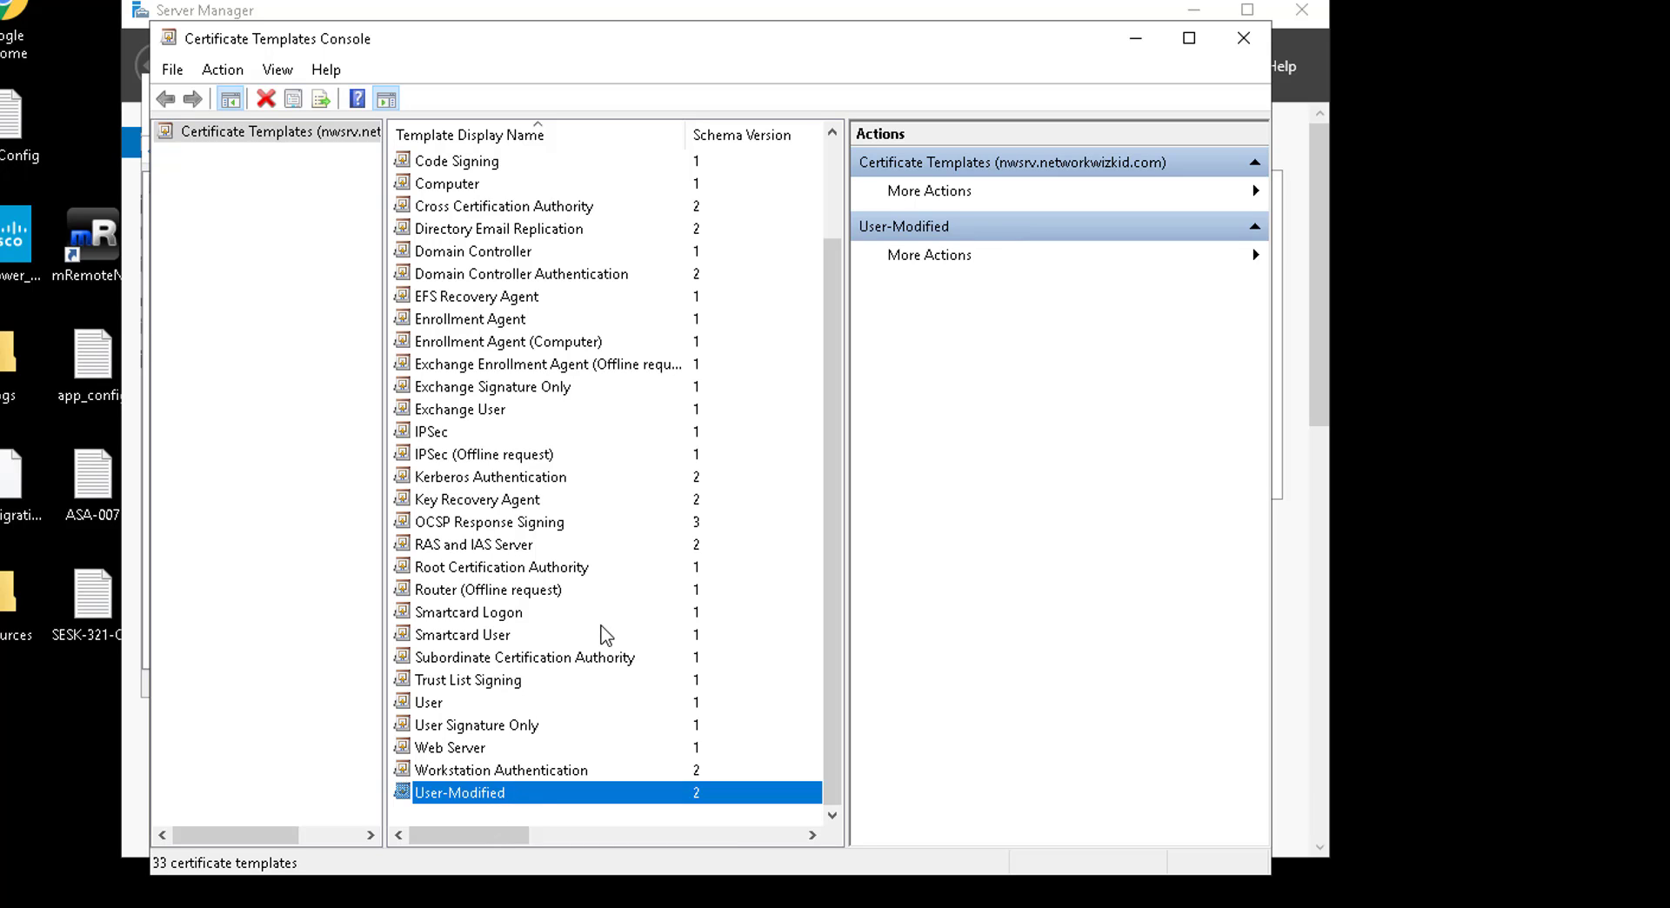
pyautogui.scroll(1, 600, 633)
pyautogui.click(435, 297)
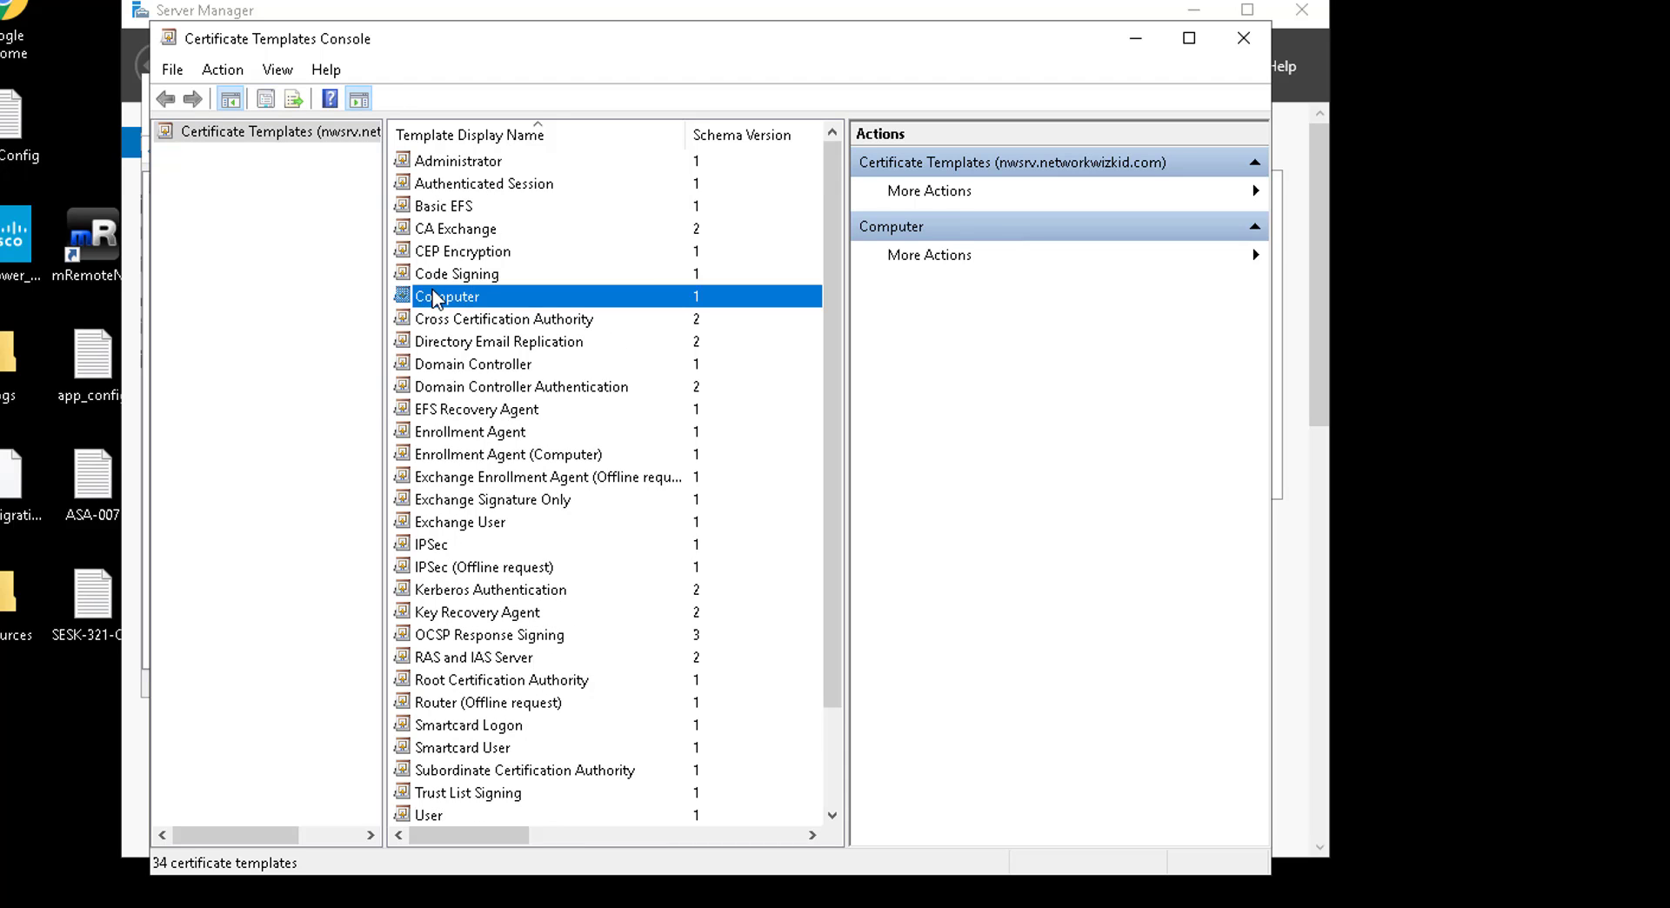
pyautogui.rightClick(433, 292)
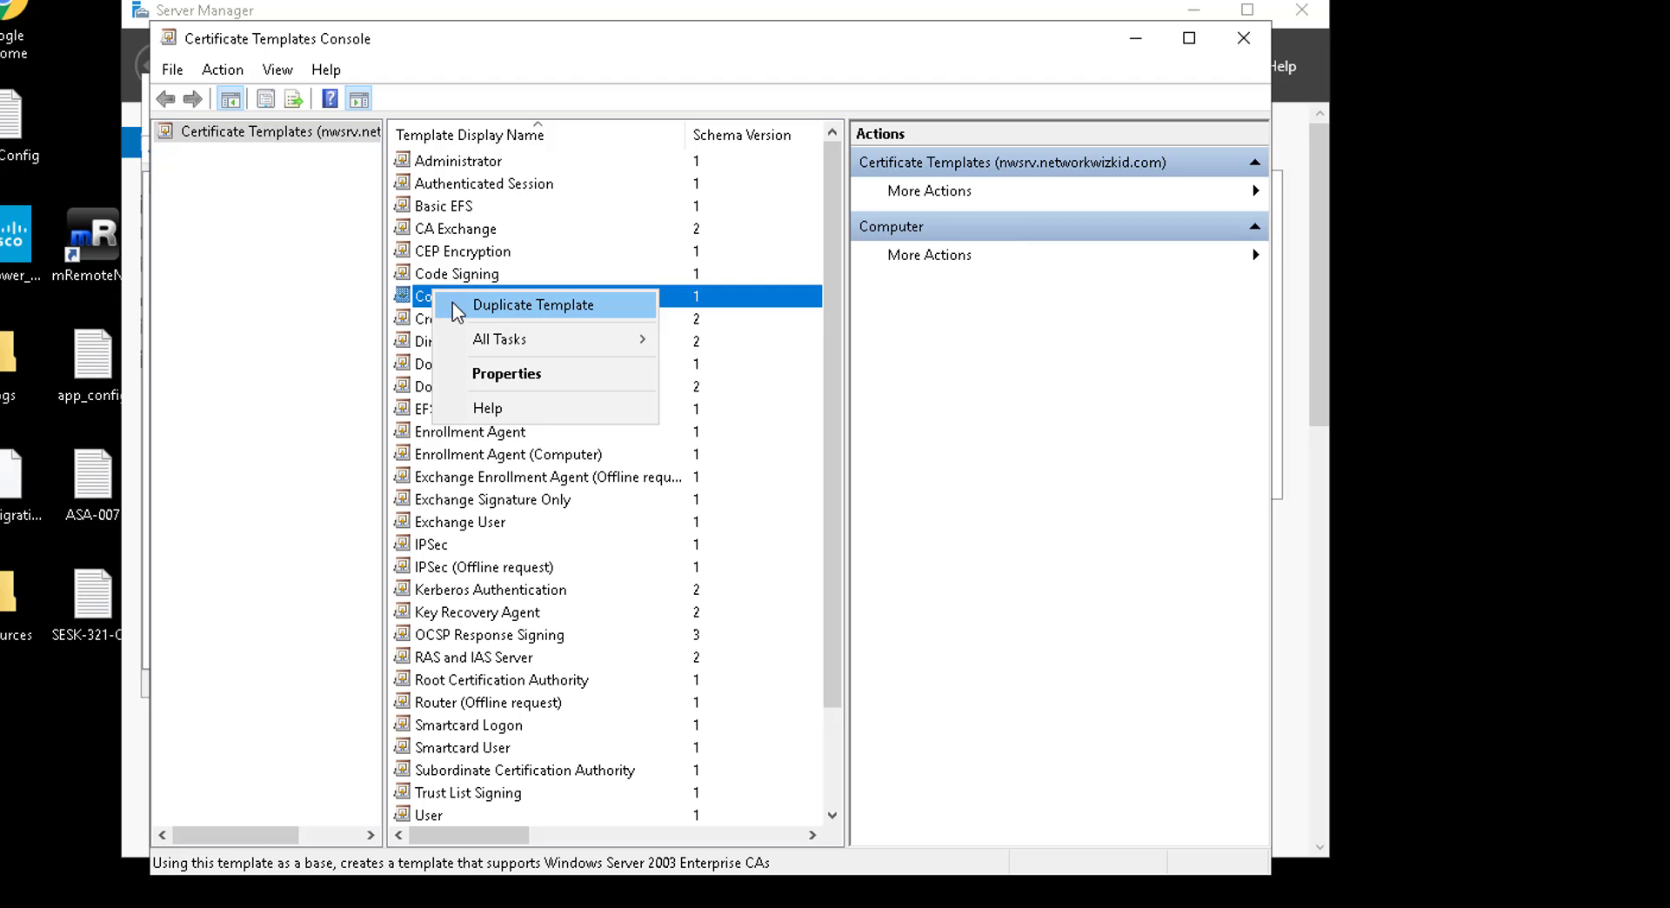
pyautogui.click(452, 301)
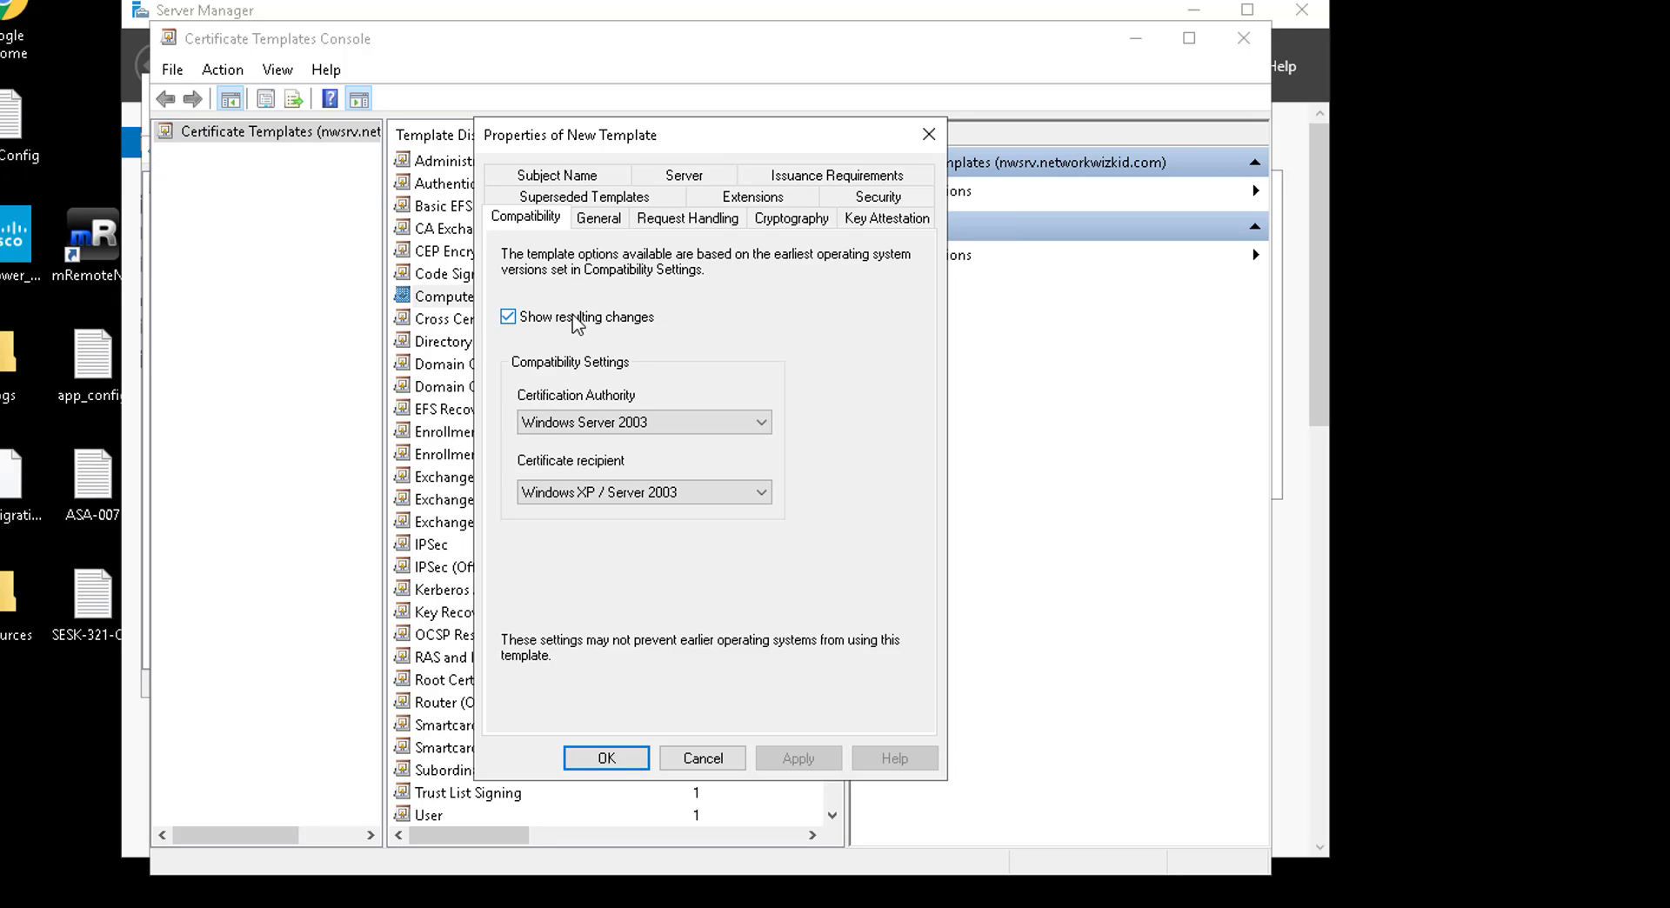
# - Set the new template's display name to Computer-Modified
pyautogui.click(584, 200)
pyautogui.click(588, 209)
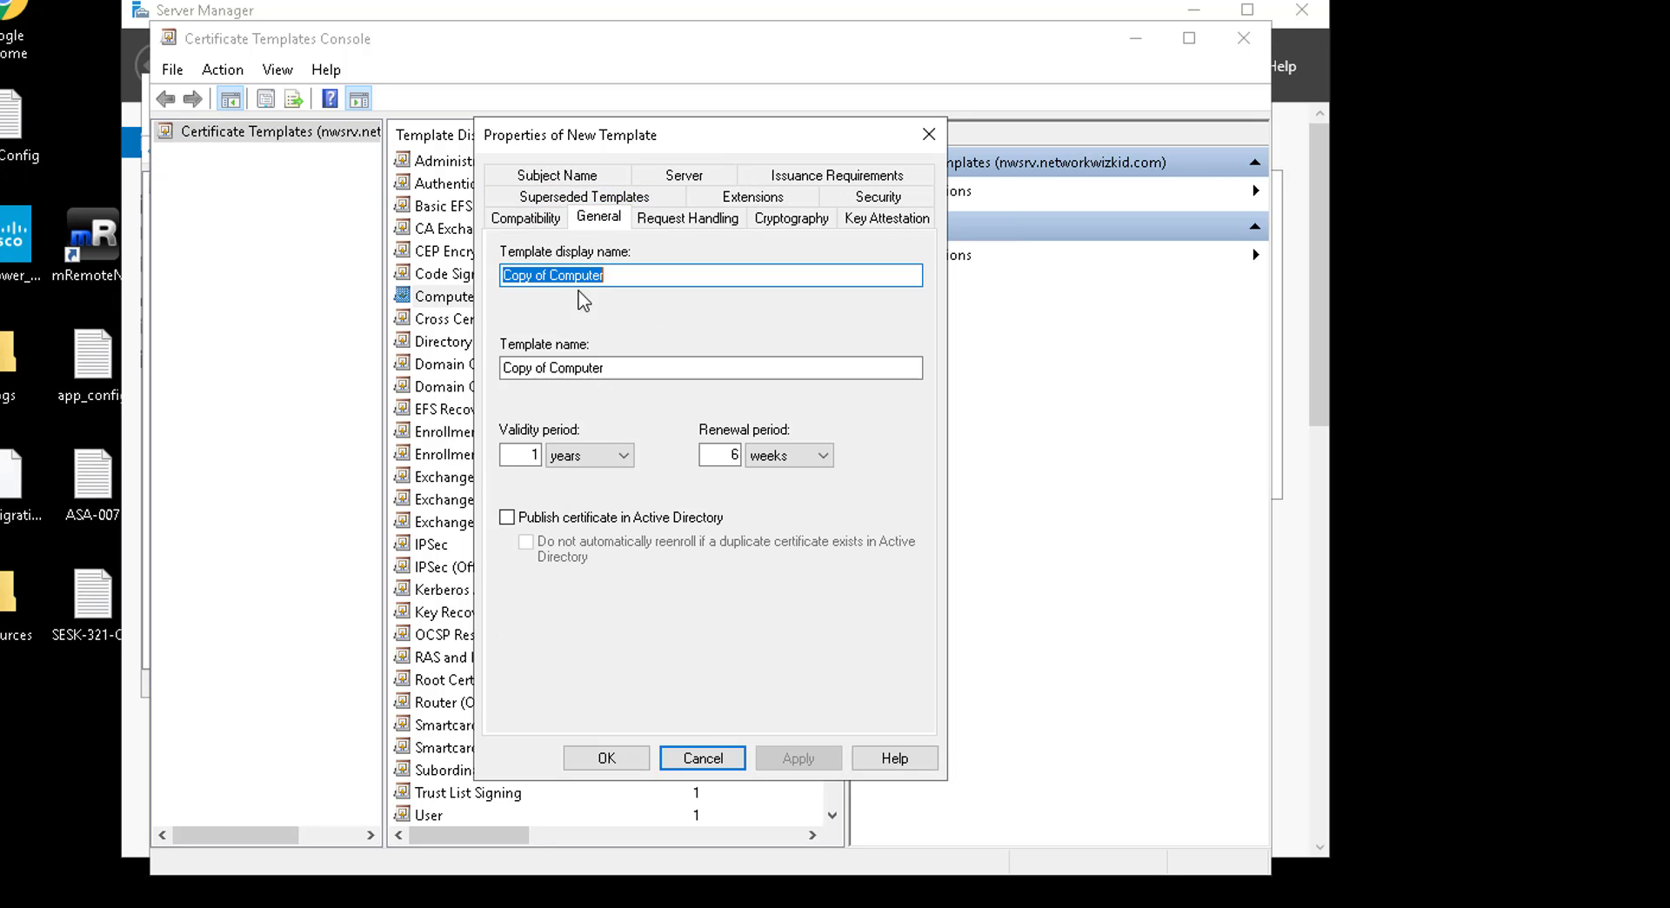
pyautogui.press('Home')
pyautogui.press('Right')
pyautogui.press('Right')
pyautogui.press('Right')
pyautogui.press('Right')
pyautogui.press('Right')
pyautogui.press('Right')
pyautogui.press('Right')
pyautogui.press('Delete')
pyautogui.press('BackSpace')
pyautogui.press('BackSpace')
pyautogui.press('BackSpace')
pyautogui.press('BackSpace')
pyautogui.press('BackSpace')
pyautogui.press('BackSpace')
pyautogui.press('BackSpace')
pyautogui.press('Right')
pyautogui.press('Right')
pyautogui.press('Right')
pyautogui.press('Right')
pyautogui.press('Right')
pyautogui.press('Right')
pyautogui.press('Right')
pyautogui.press('Right')
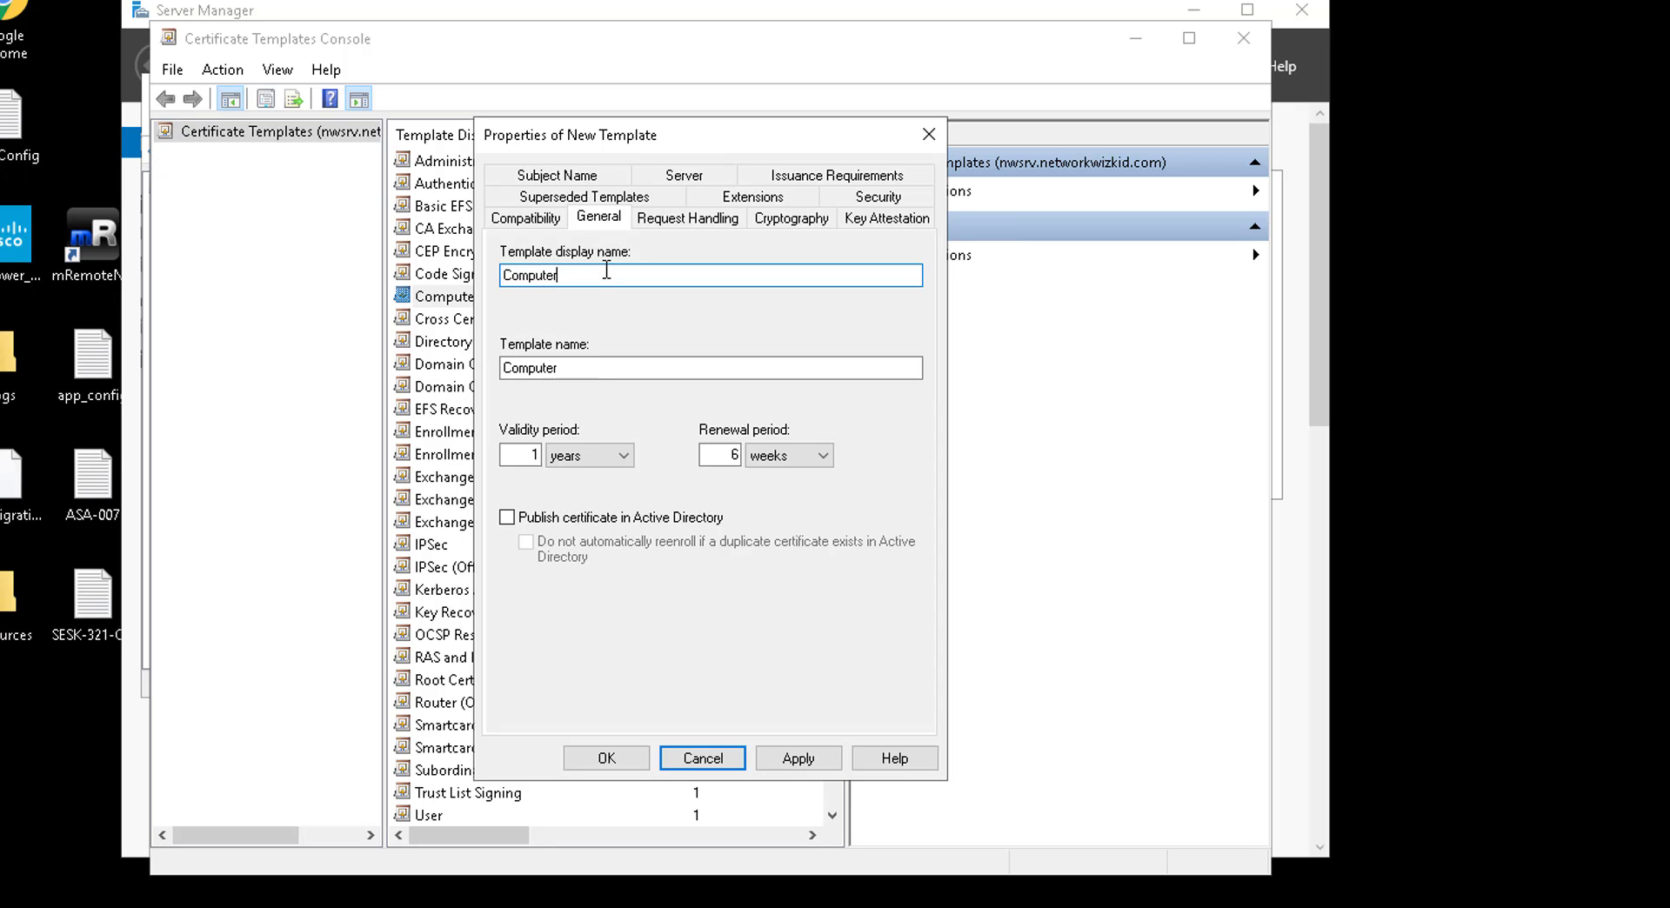
pyautogui.write('-Modified')
# - Include the user principal name (UPN) in the alternate subject name, allow Domain Computers the Read and Autoenroll permissions, and save the template
pyautogui.click(557, 181)
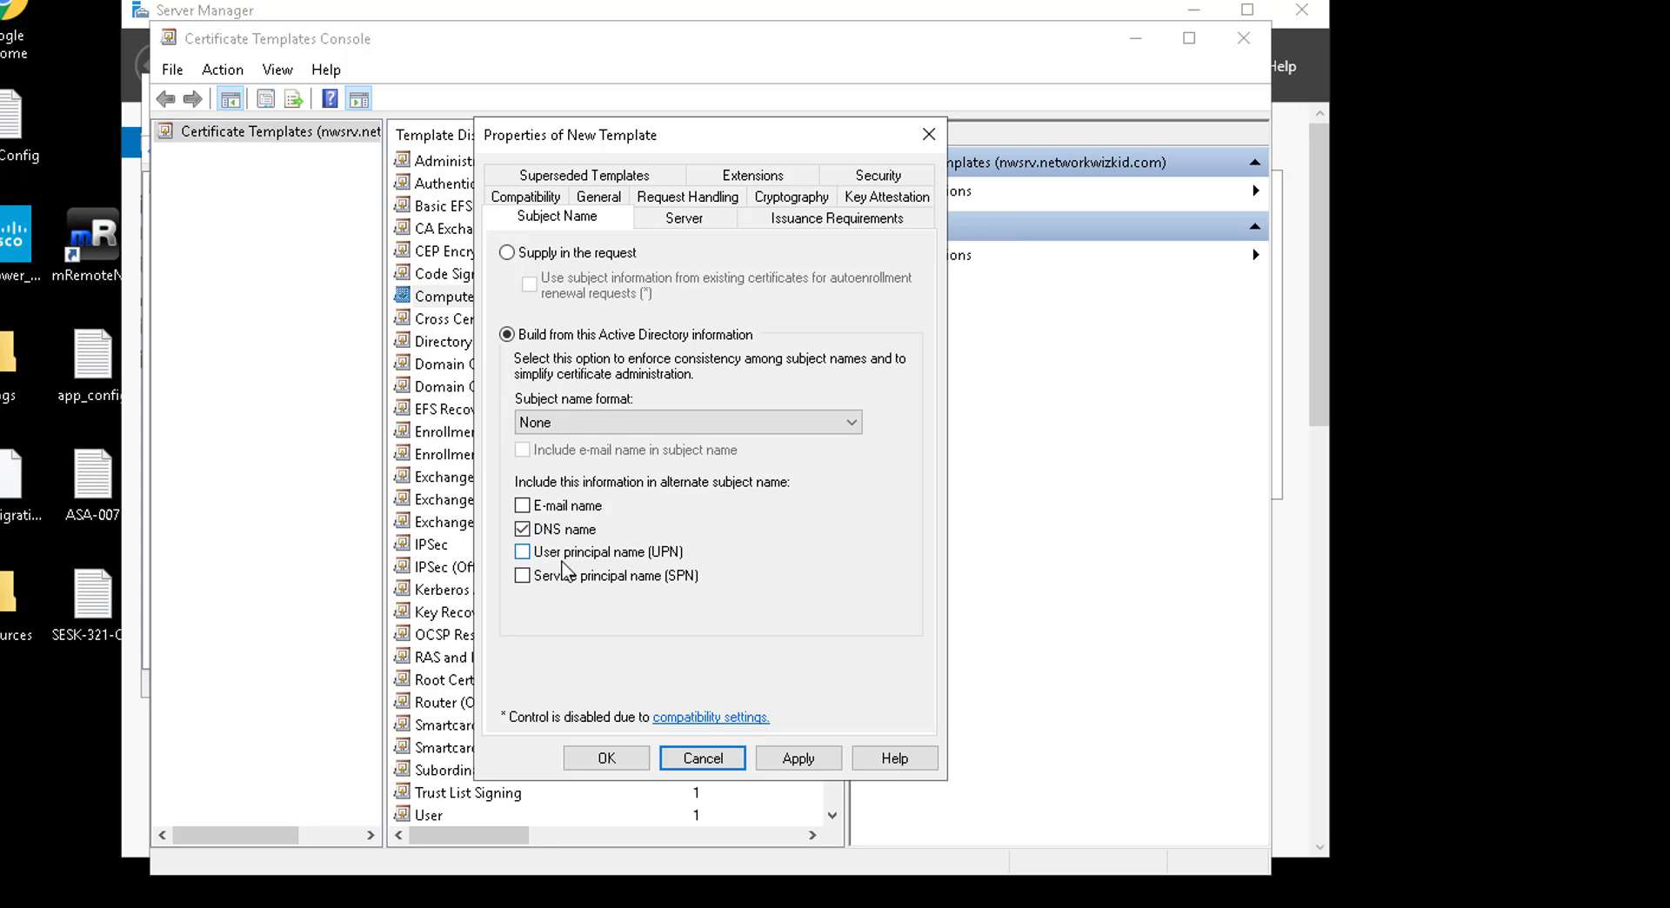
pyautogui.click(522, 551)
pyautogui.click(852, 178)
pyautogui.click(730, 331)
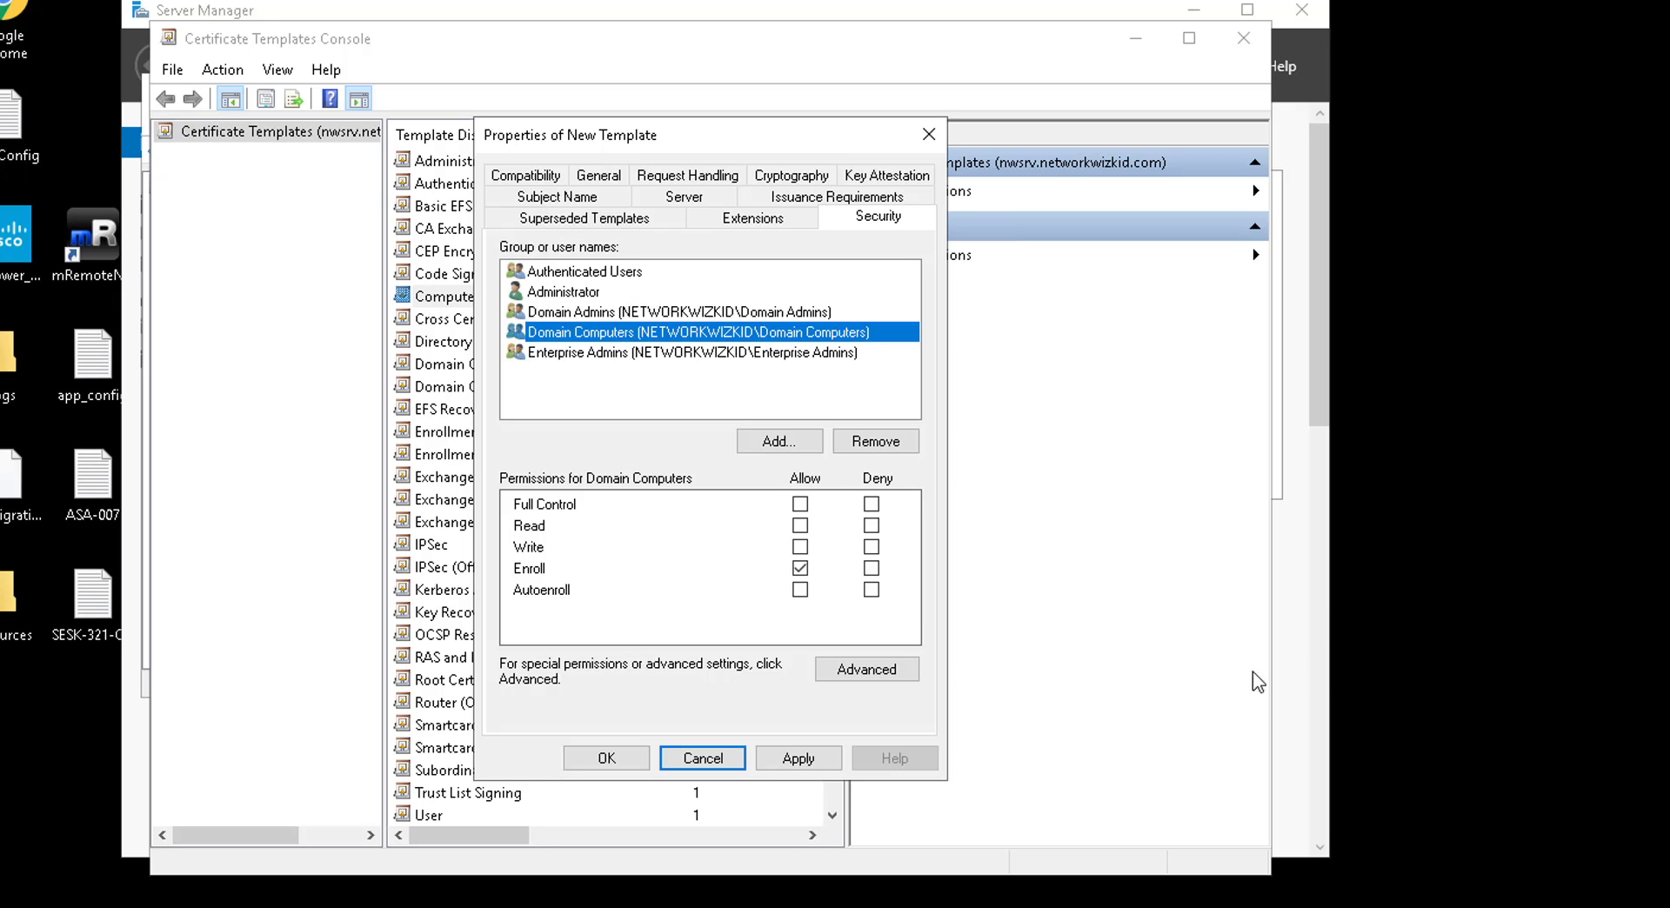
pyautogui.click(800, 526)
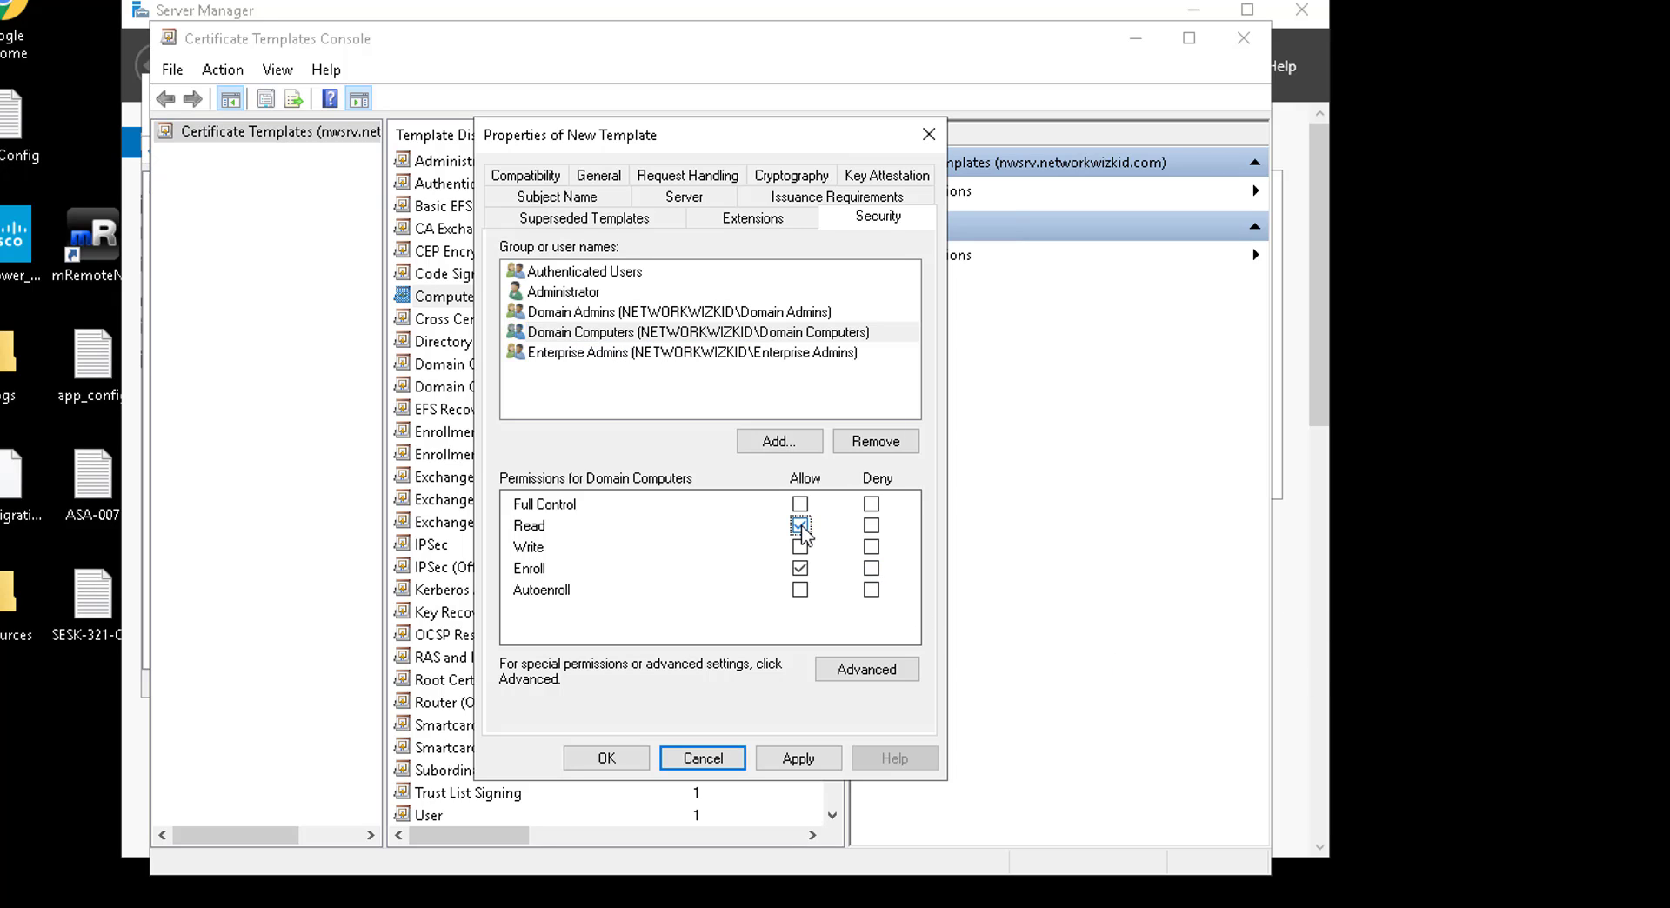
pyautogui.click(799, 590)
pyautogui.click(610, 759)
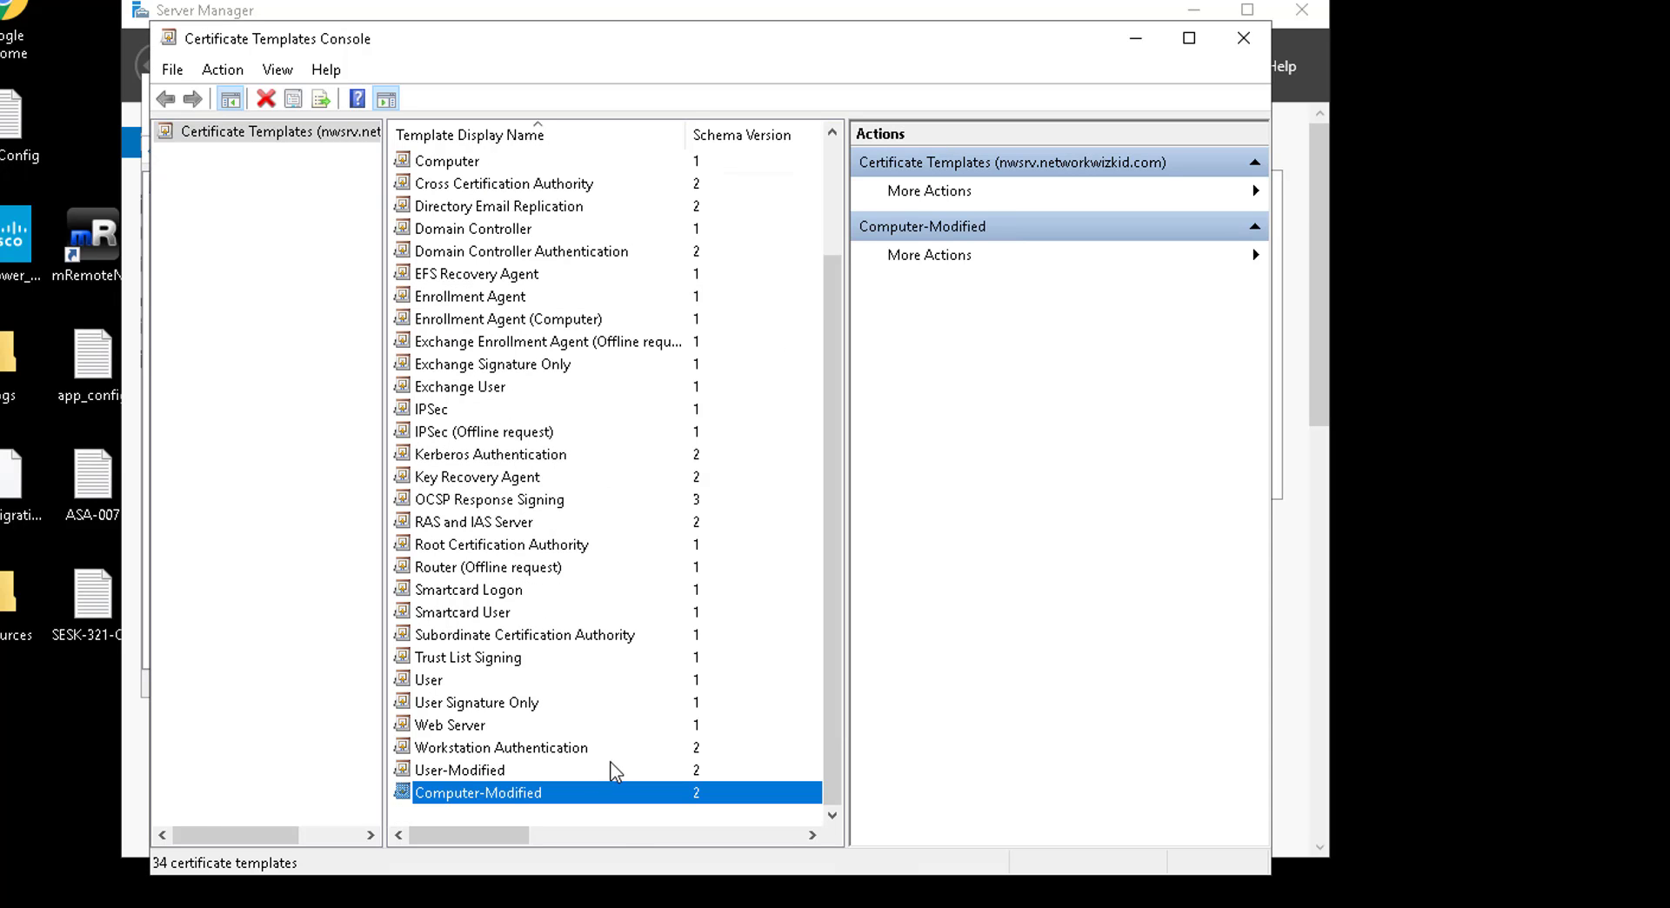
# - Review the Computer-Modified template's Application Policies extension for client and server authentication, and check both modified templates in the template list
pyautogui.rightClick(578, 796)
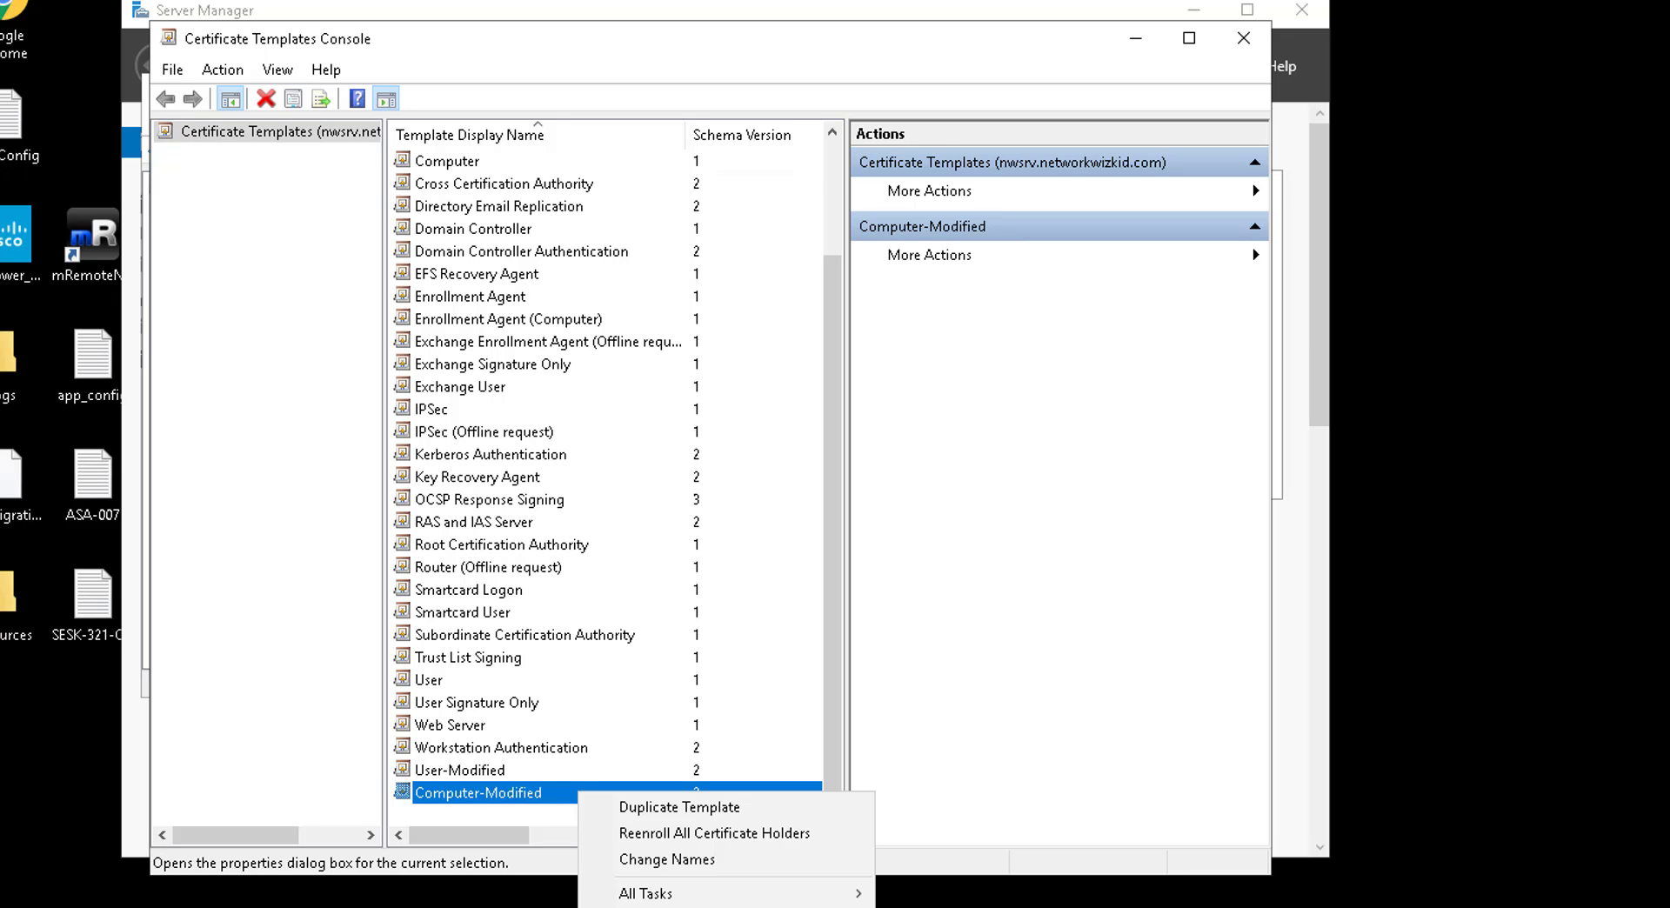
pyautogui.click(648, 905)
pyautogui.click(757, 191)
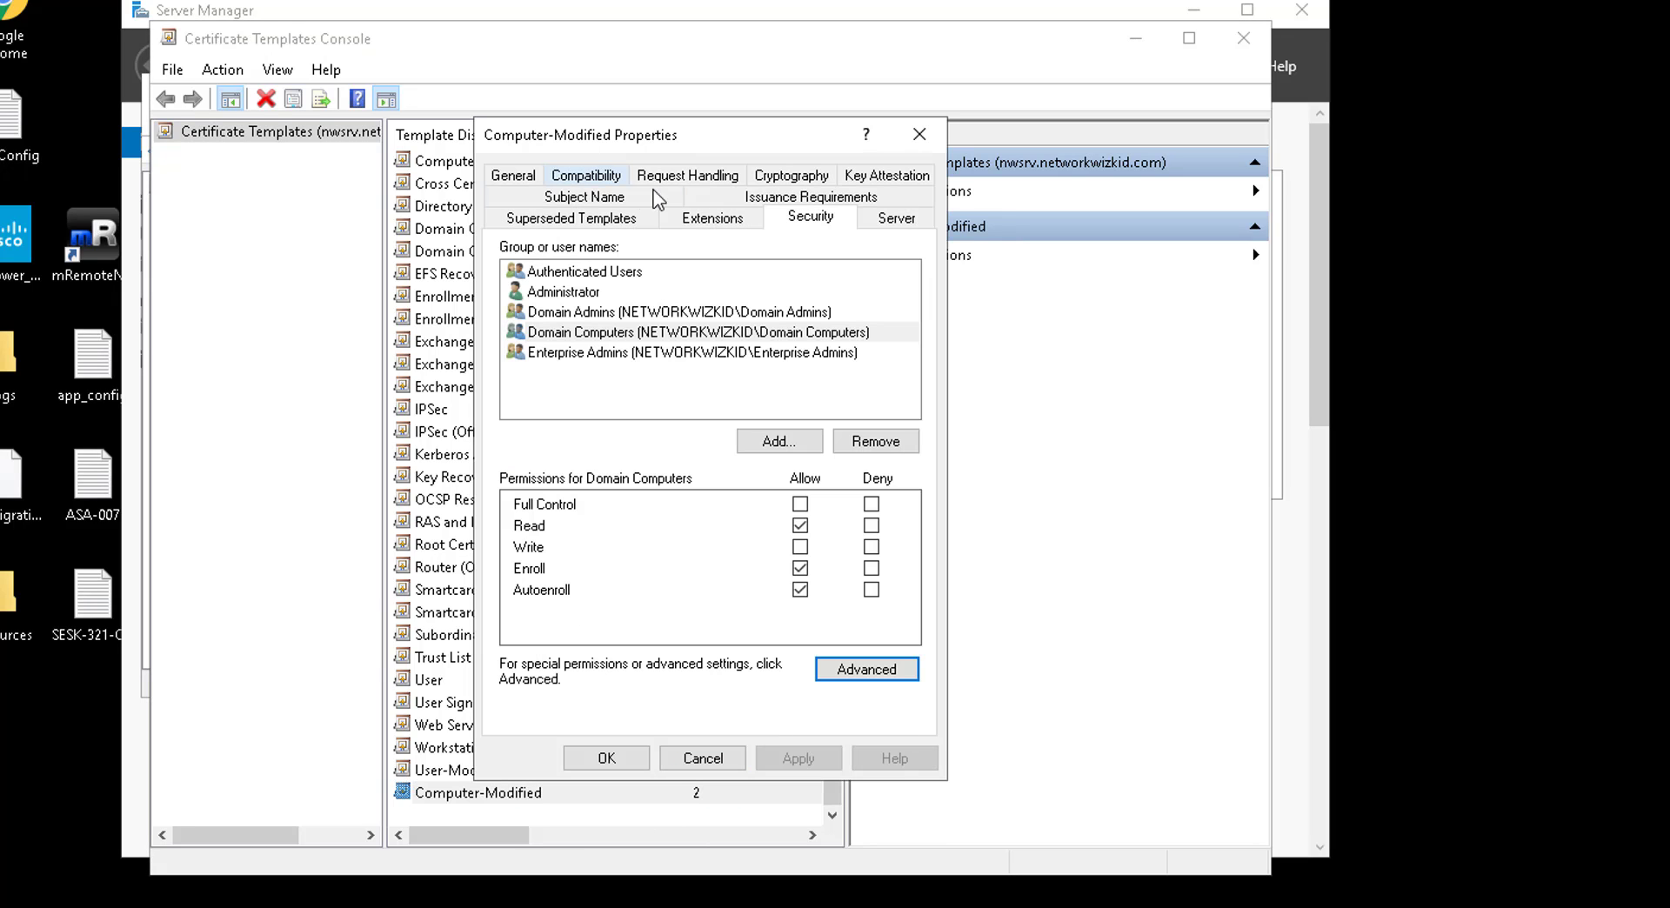
pyautogui.click(709, 218)
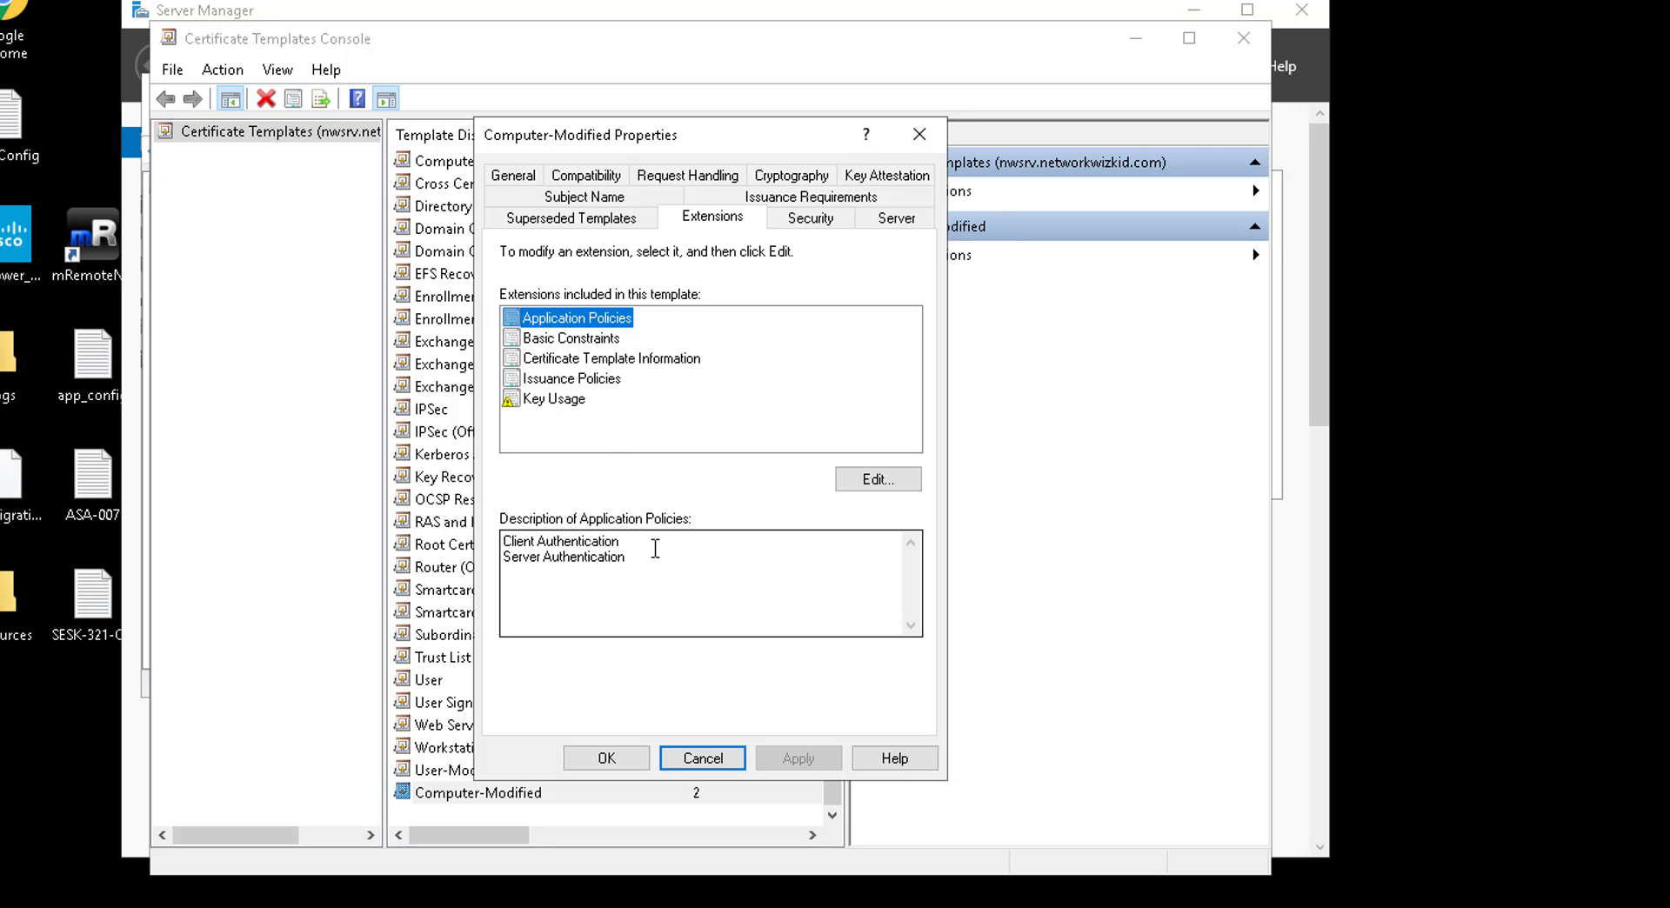
pyautogui.moveTo(656, 548); pyautogui.dragTo(520, 540)
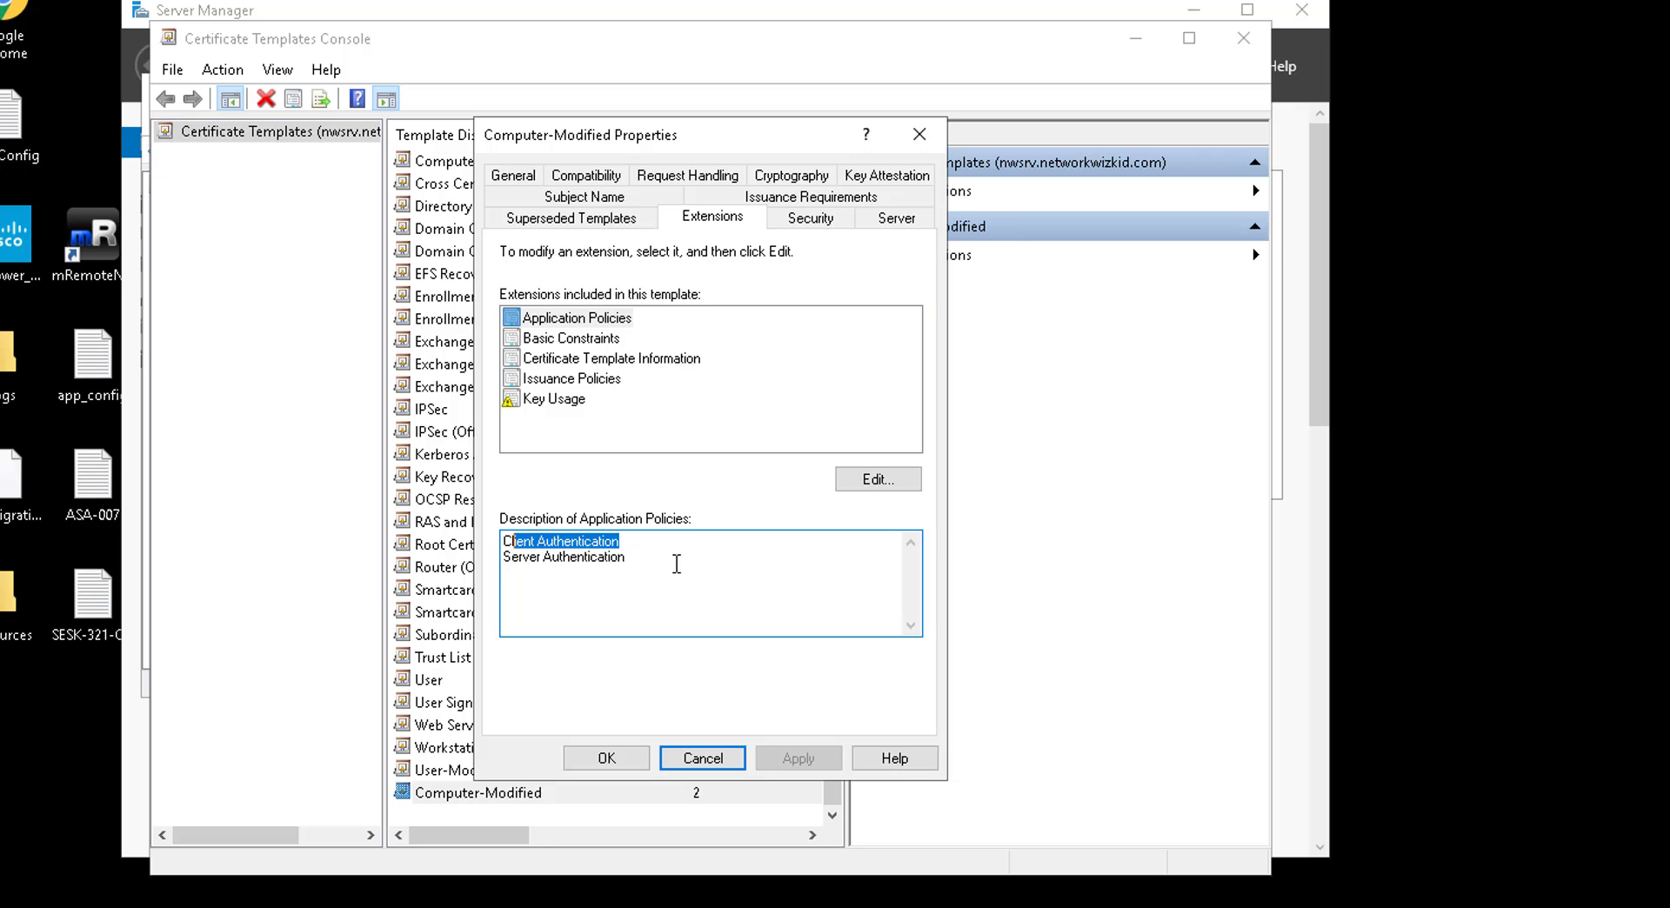
pyautogui.moveTo(675, 563); pyautogui.dragTo(563, 557)
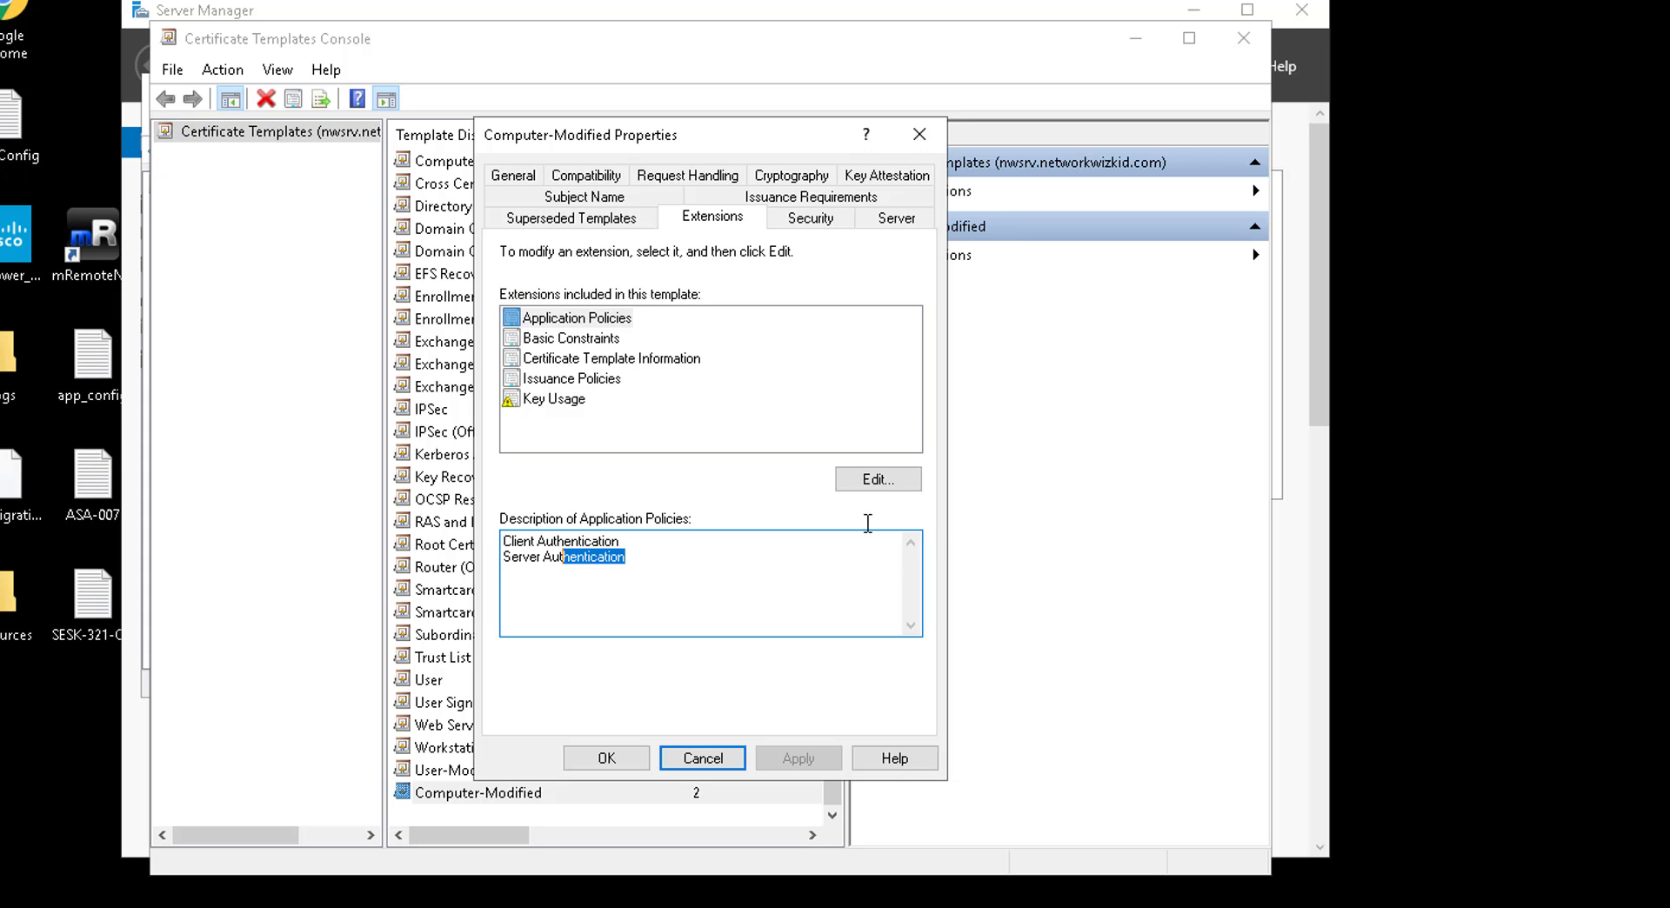
pyautogui.click(877, 481)
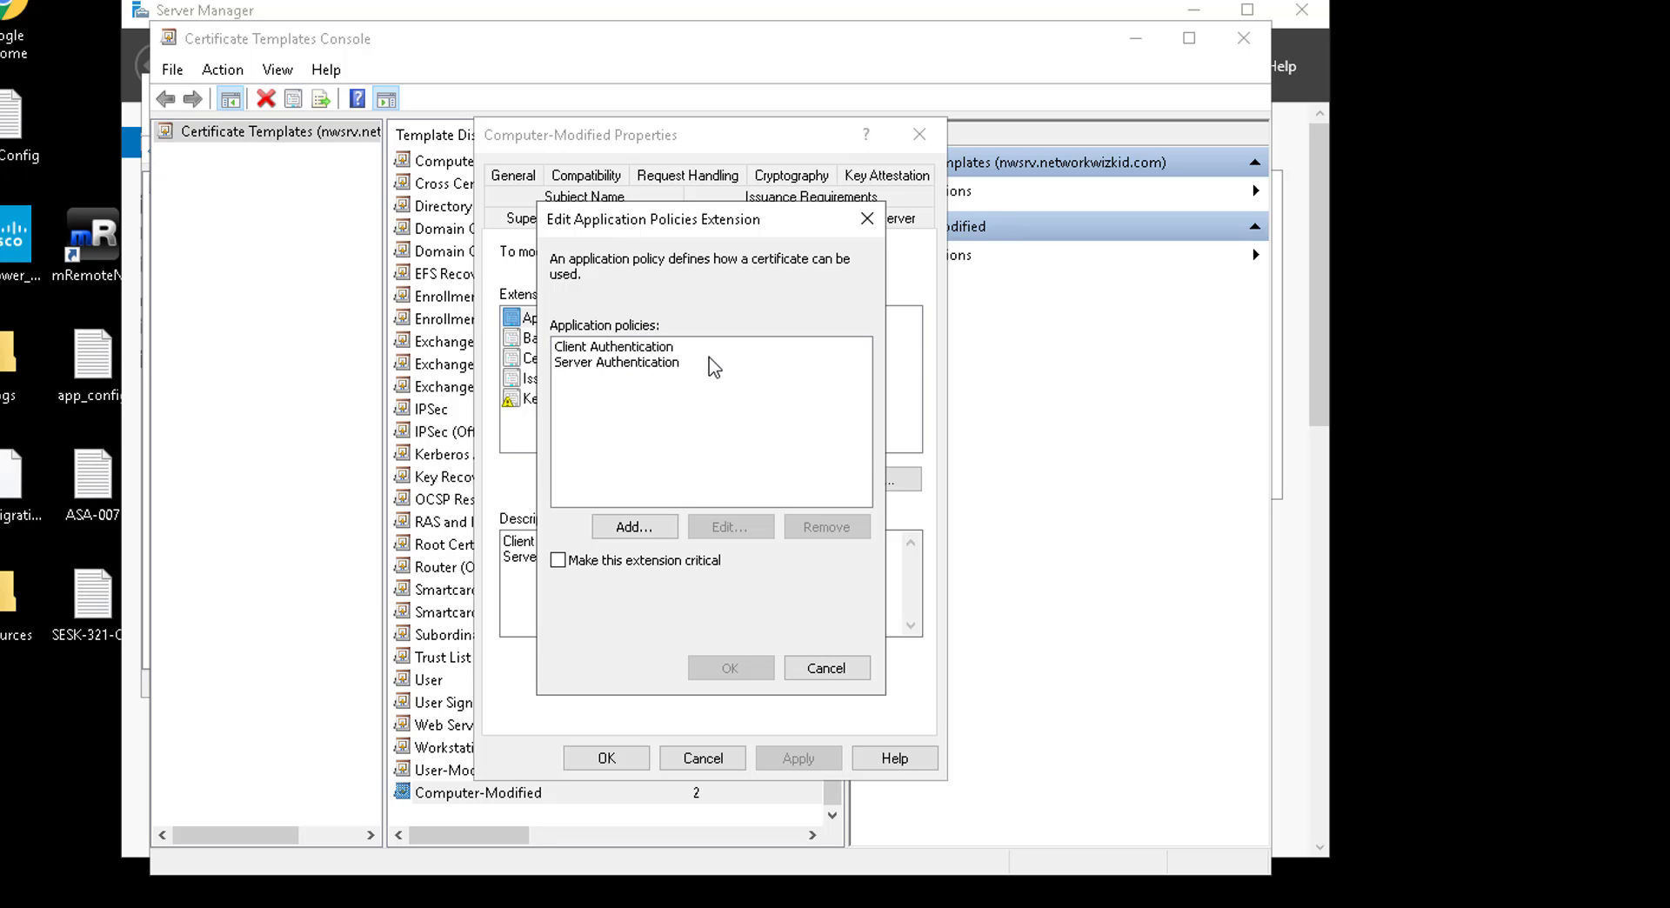
pyautogui.click(830, 670)
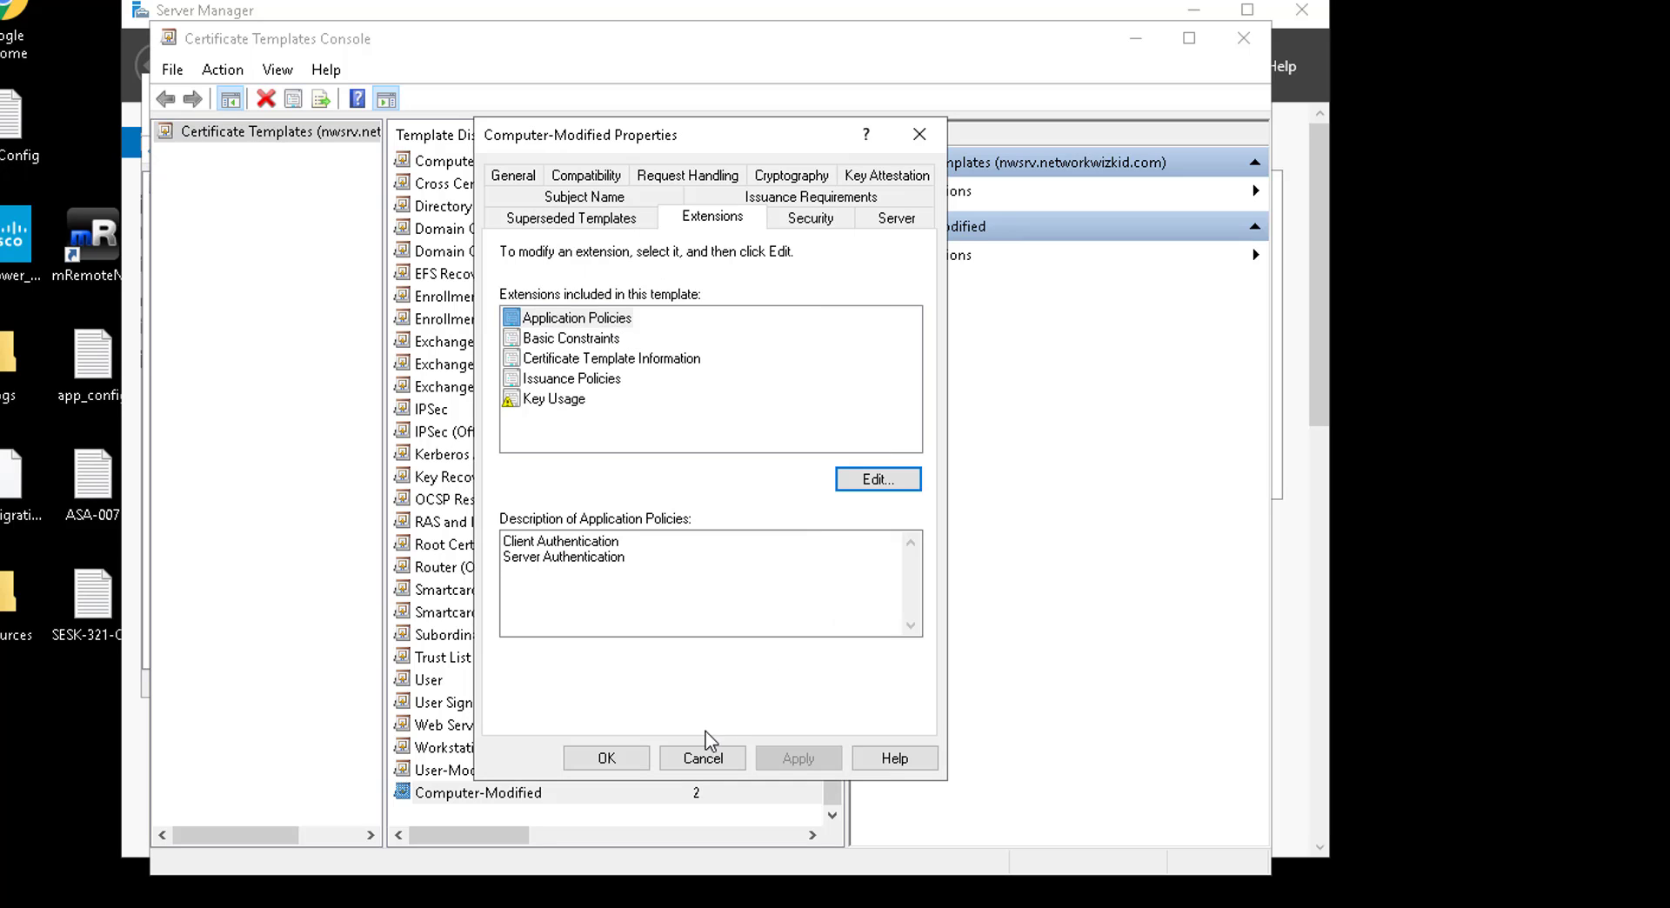
pyautogui.click(606, 757)
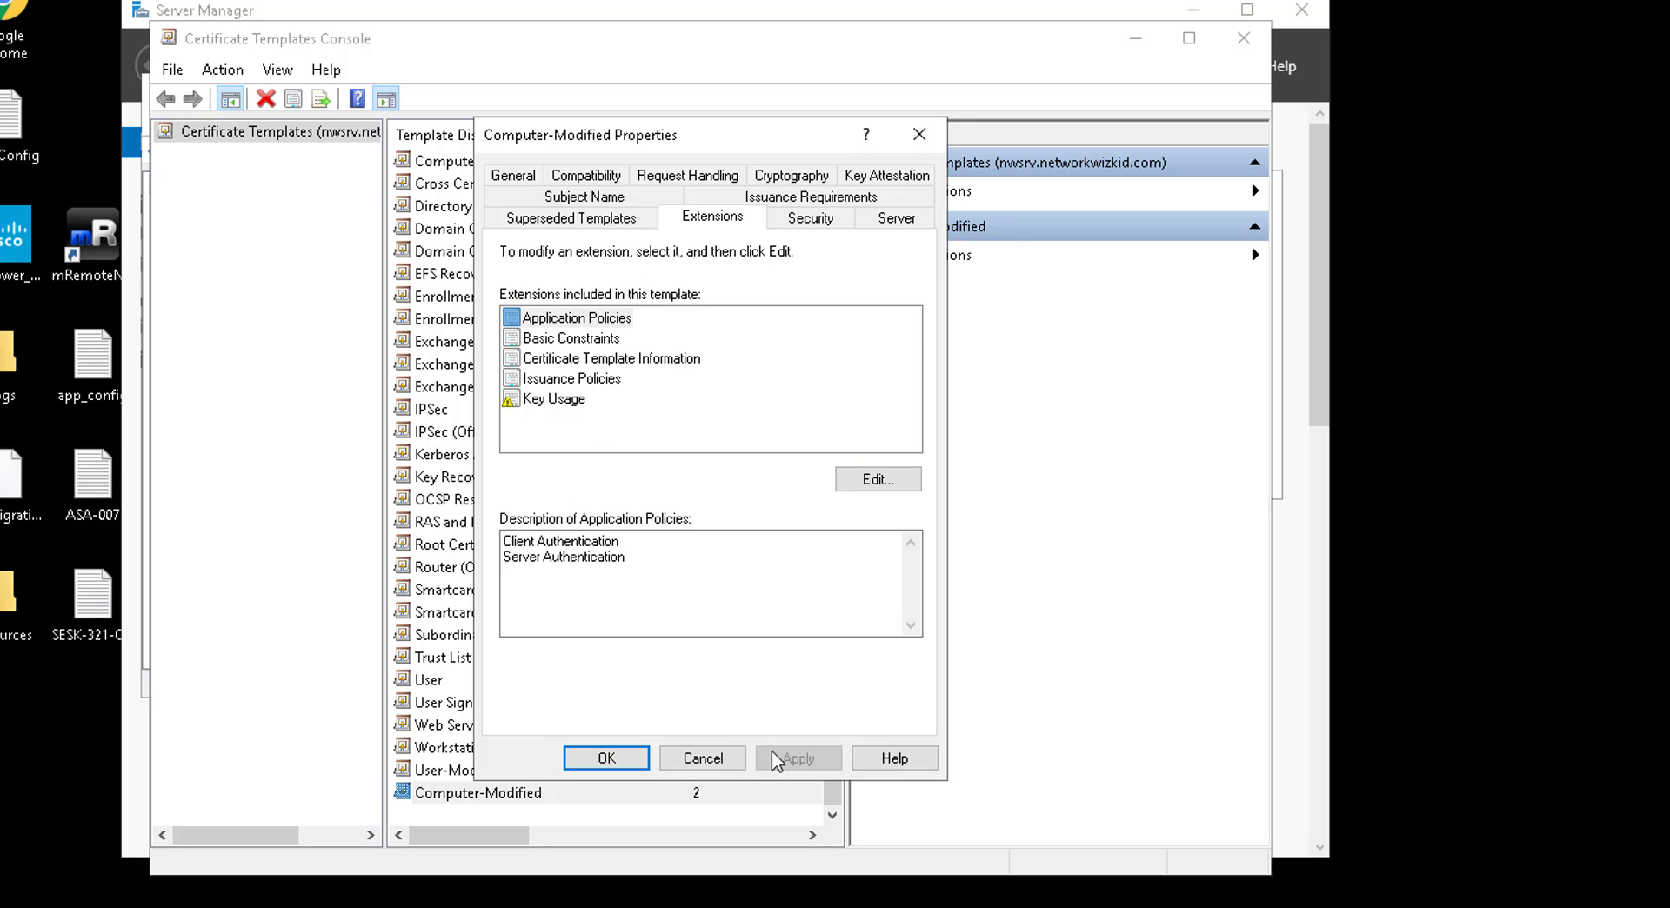
pyautogui.click(600, 757)
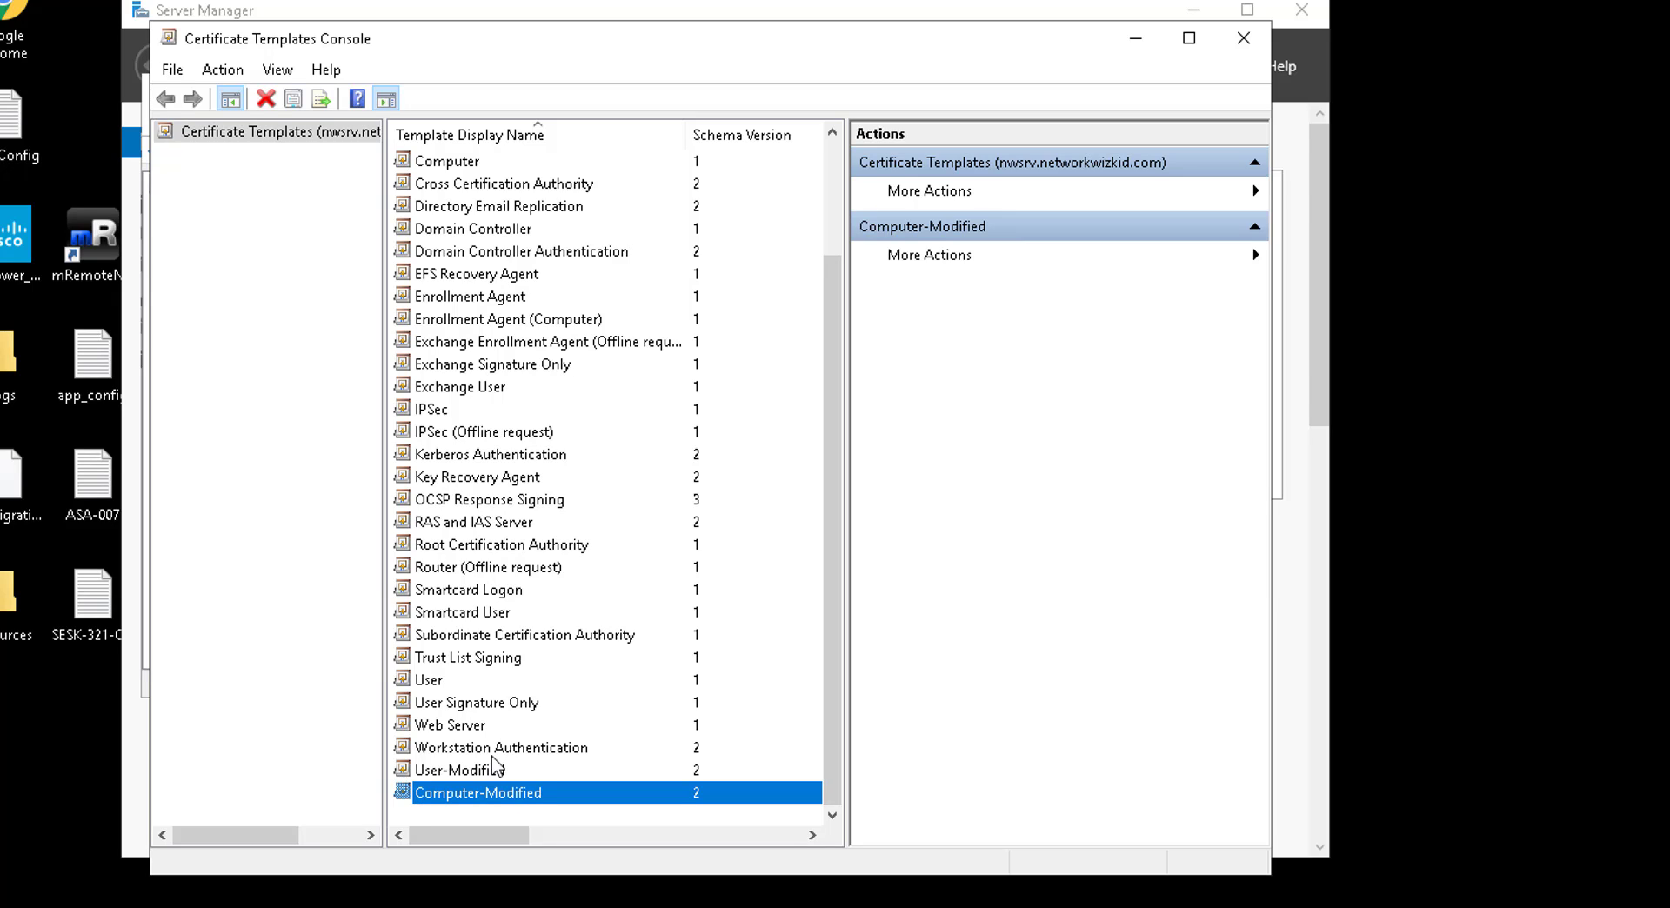
pyautogui.click(511, 776)
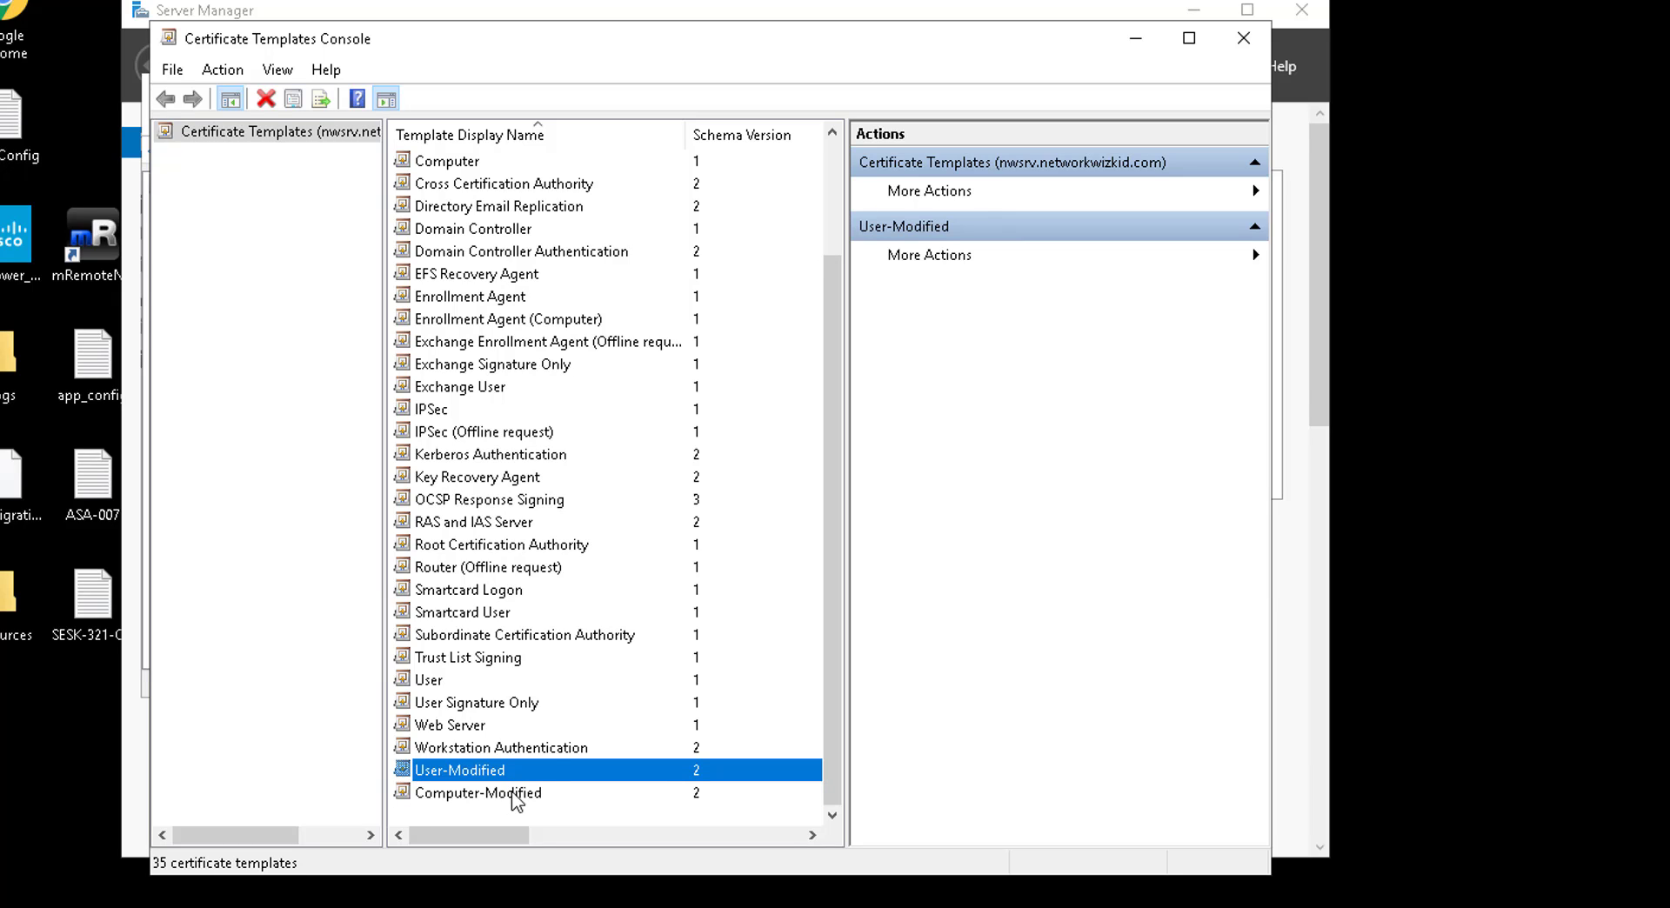
pyautogui.click(508, 795)
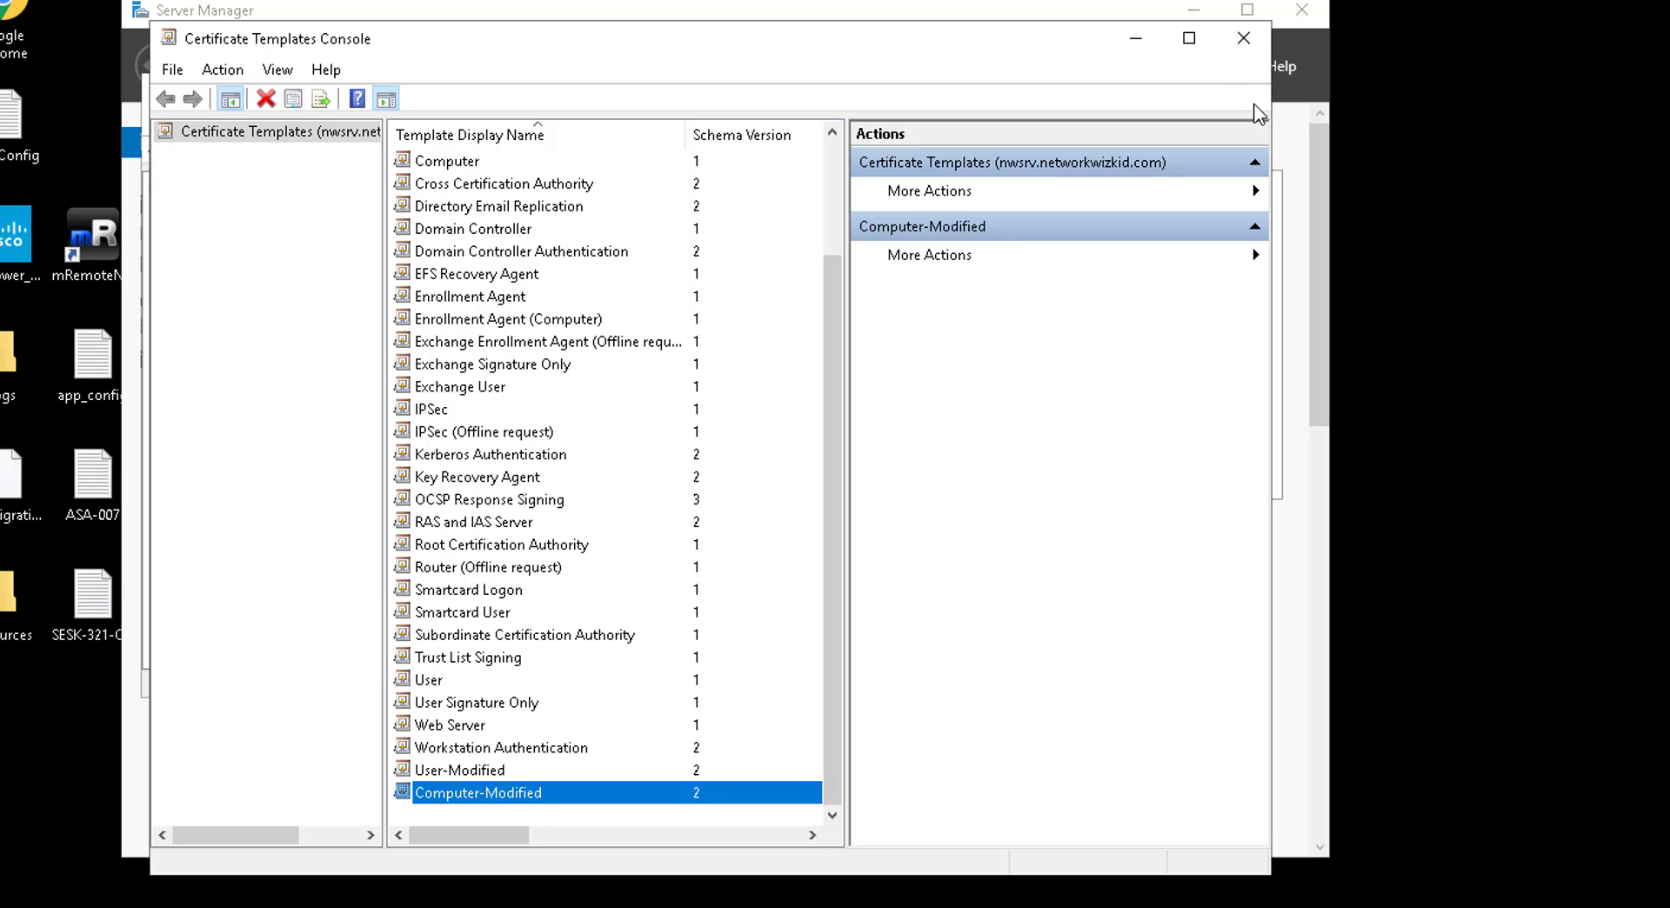
# - Close the Certificate Templates Console and enable the User-Modified and Computer-Modified templates for issuing on the certification authority
pyautogui.click(1245, 38)
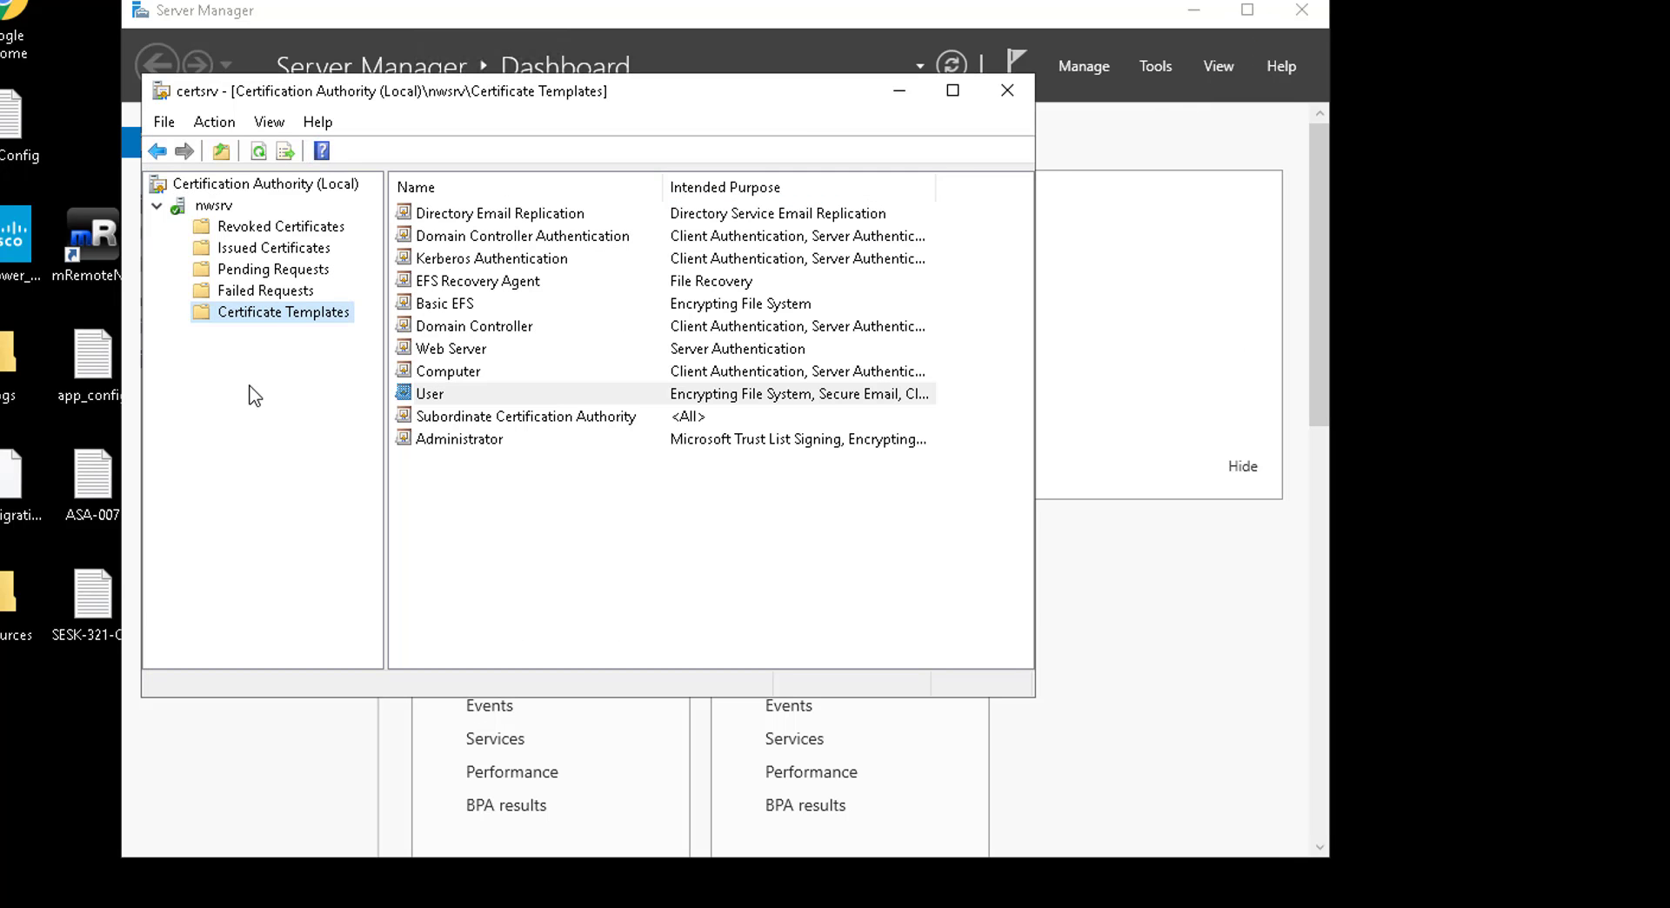
pyautogui.rightClick(295, 311)
pyautogui.moveTo(378, 357)
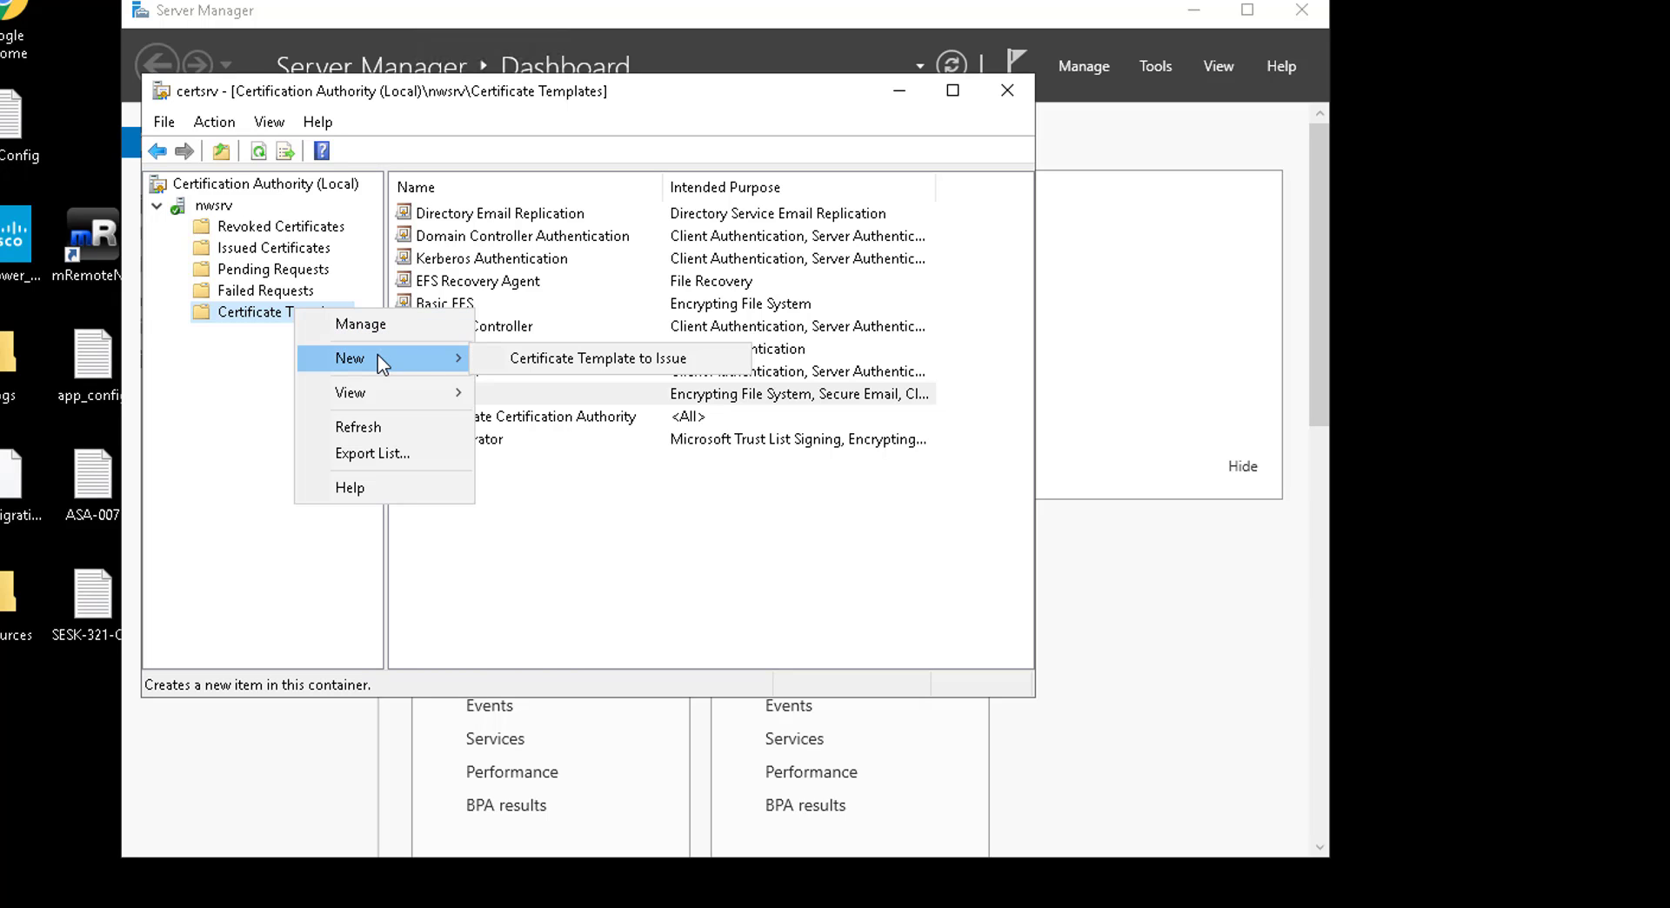
pyautogui.click(522, 356)
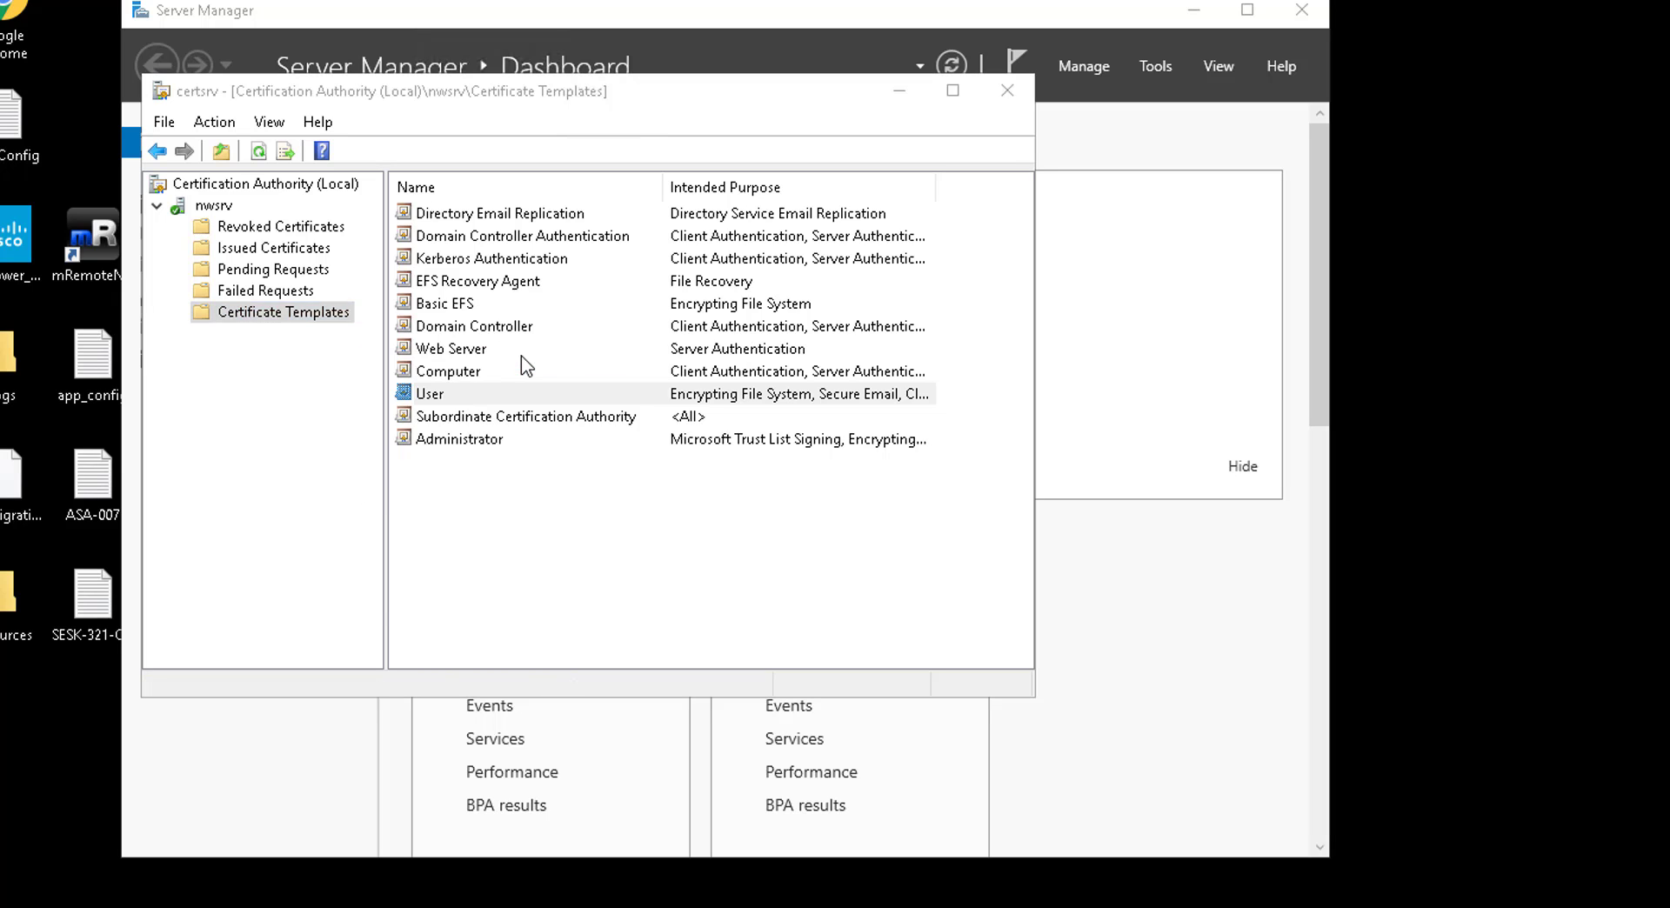
pyautogui.scroll(-5, 816, 474)
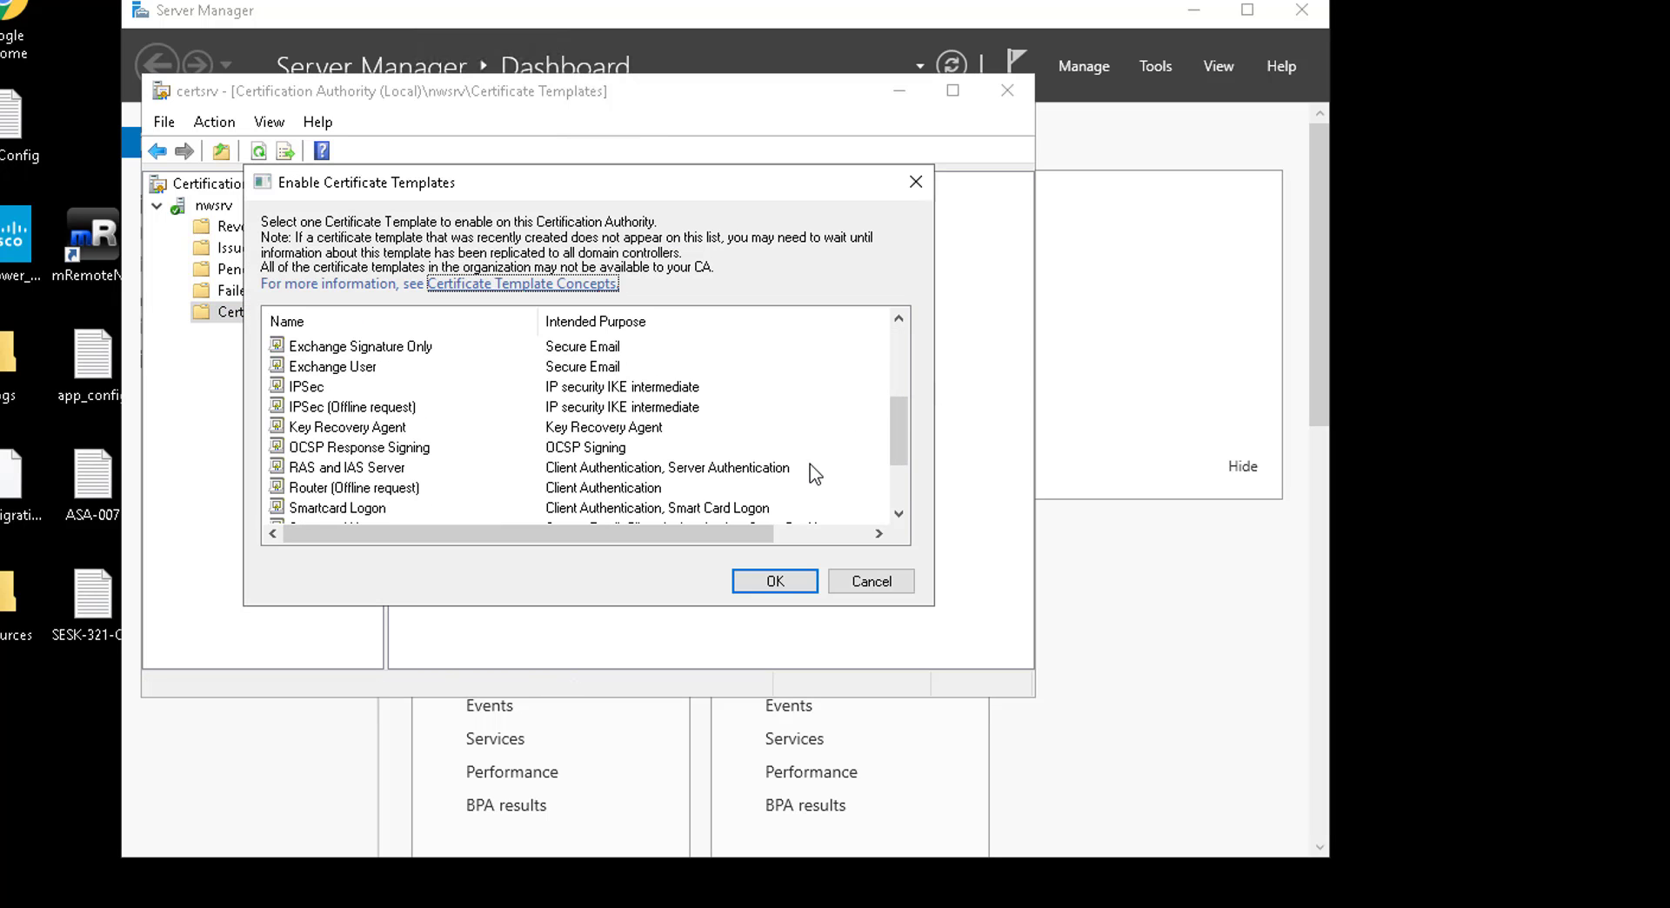
pyautogui.click(382, 489)
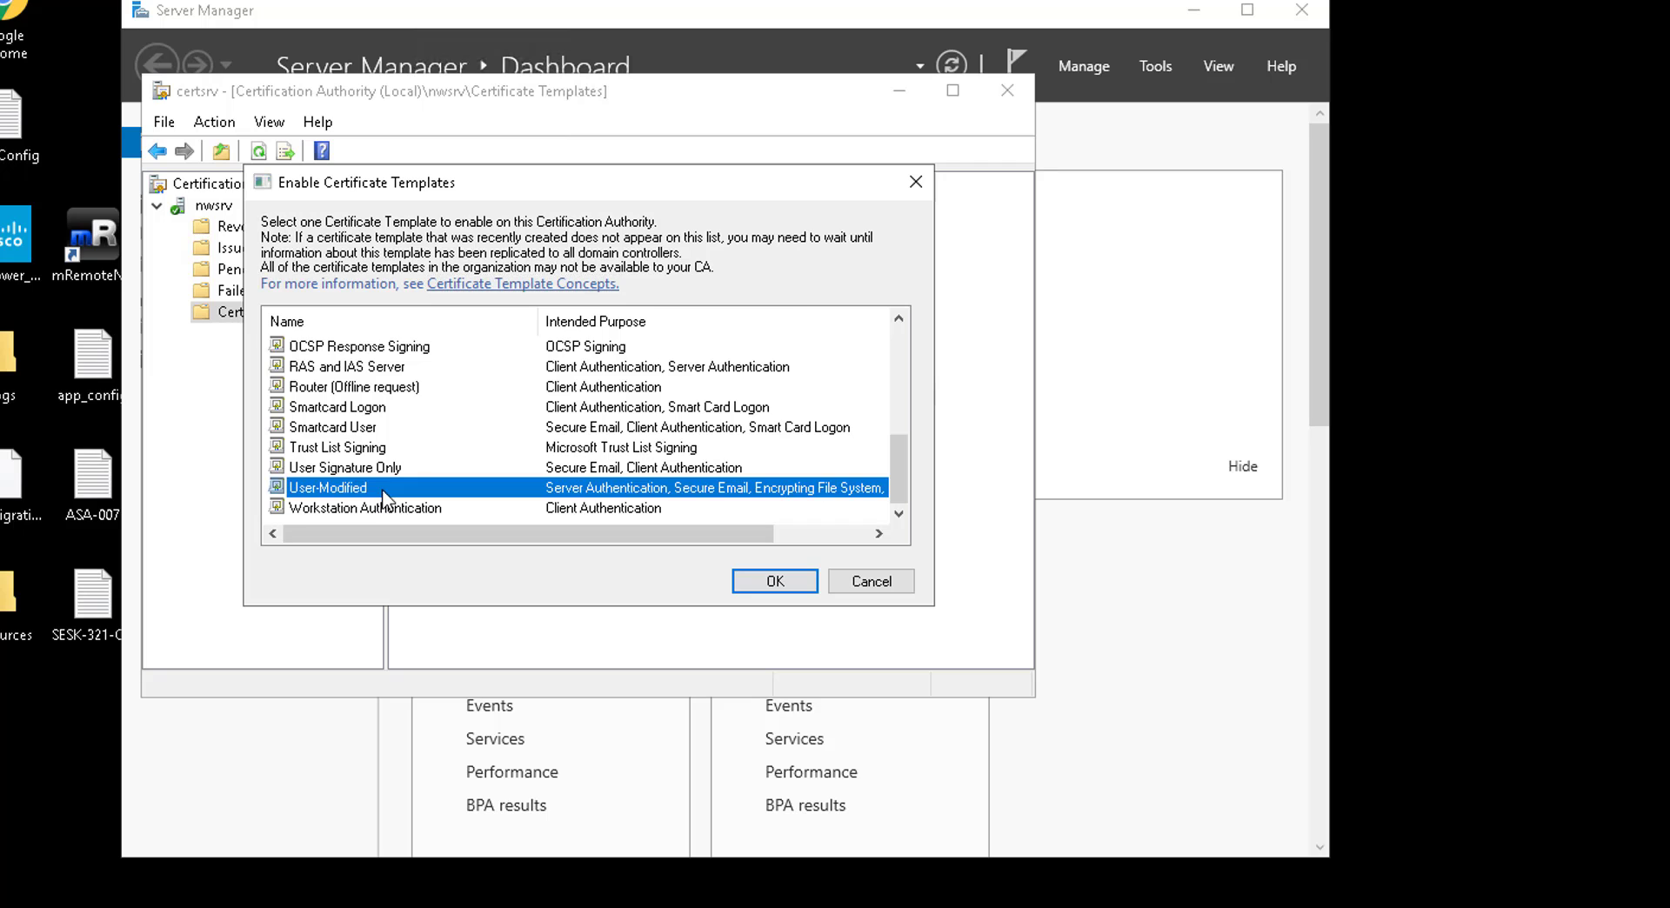
pyautogui.scroll(2, 423, 456)
pyautogui.scroll(3, 426, 455)
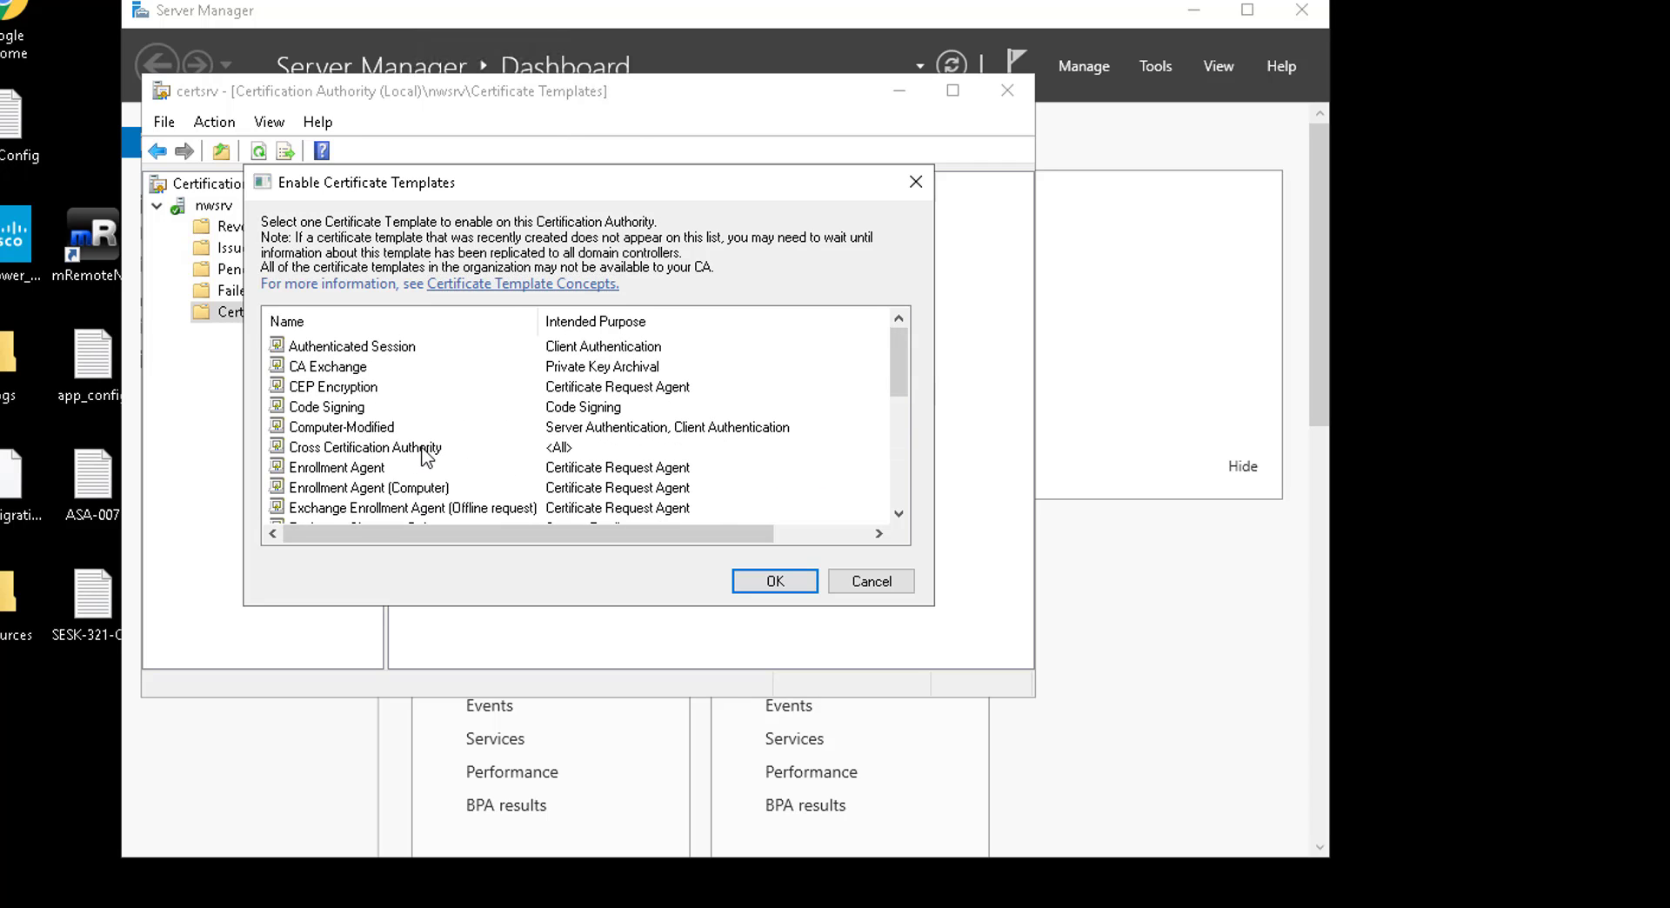
pyautogui.click(389, 426)
pyautogui.scroll(-5, 388, 426)
pyautogui.click(388, 479)
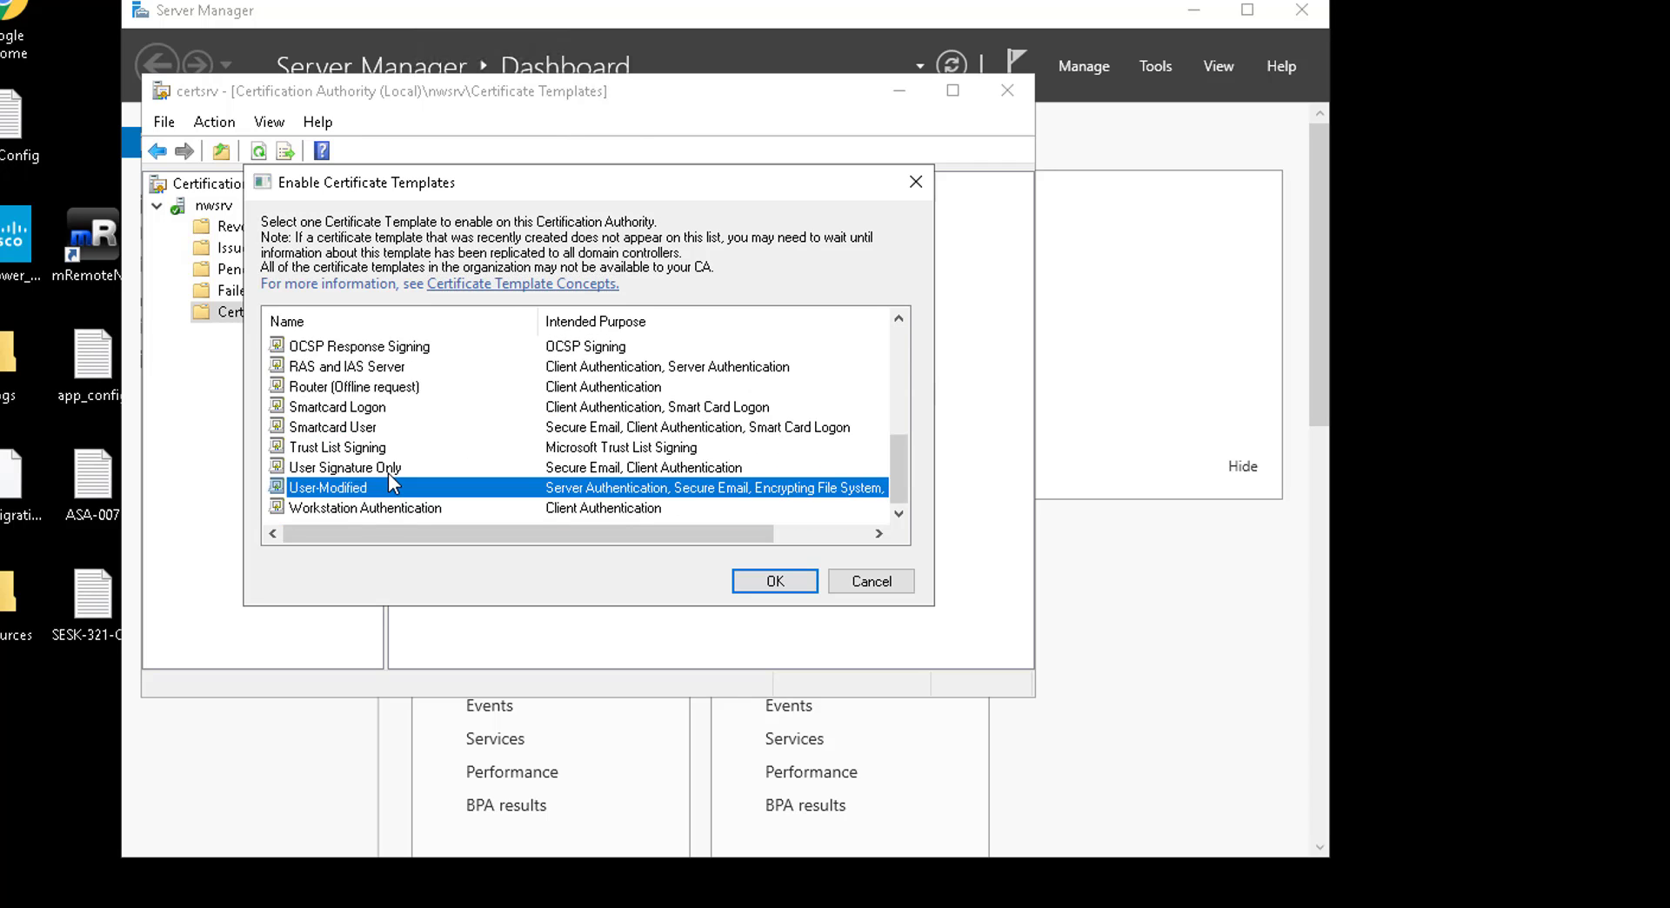
pyautogui.scroll(5, 388, 473)
pyautogui.click(390, 426)
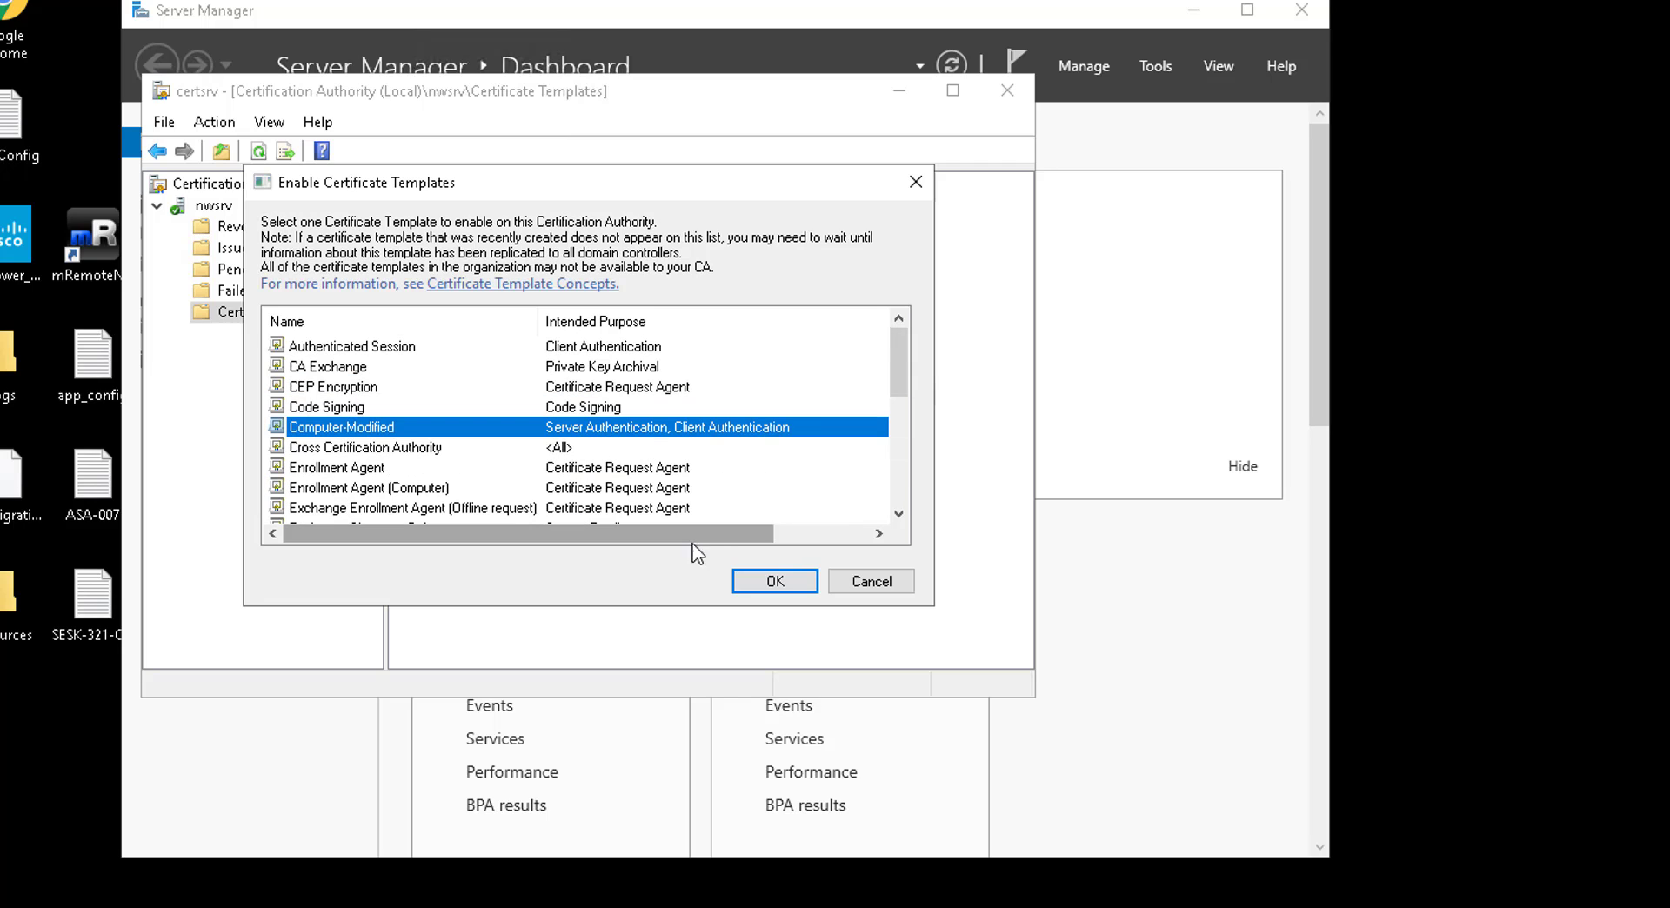
pyautogui.click(776, 581)
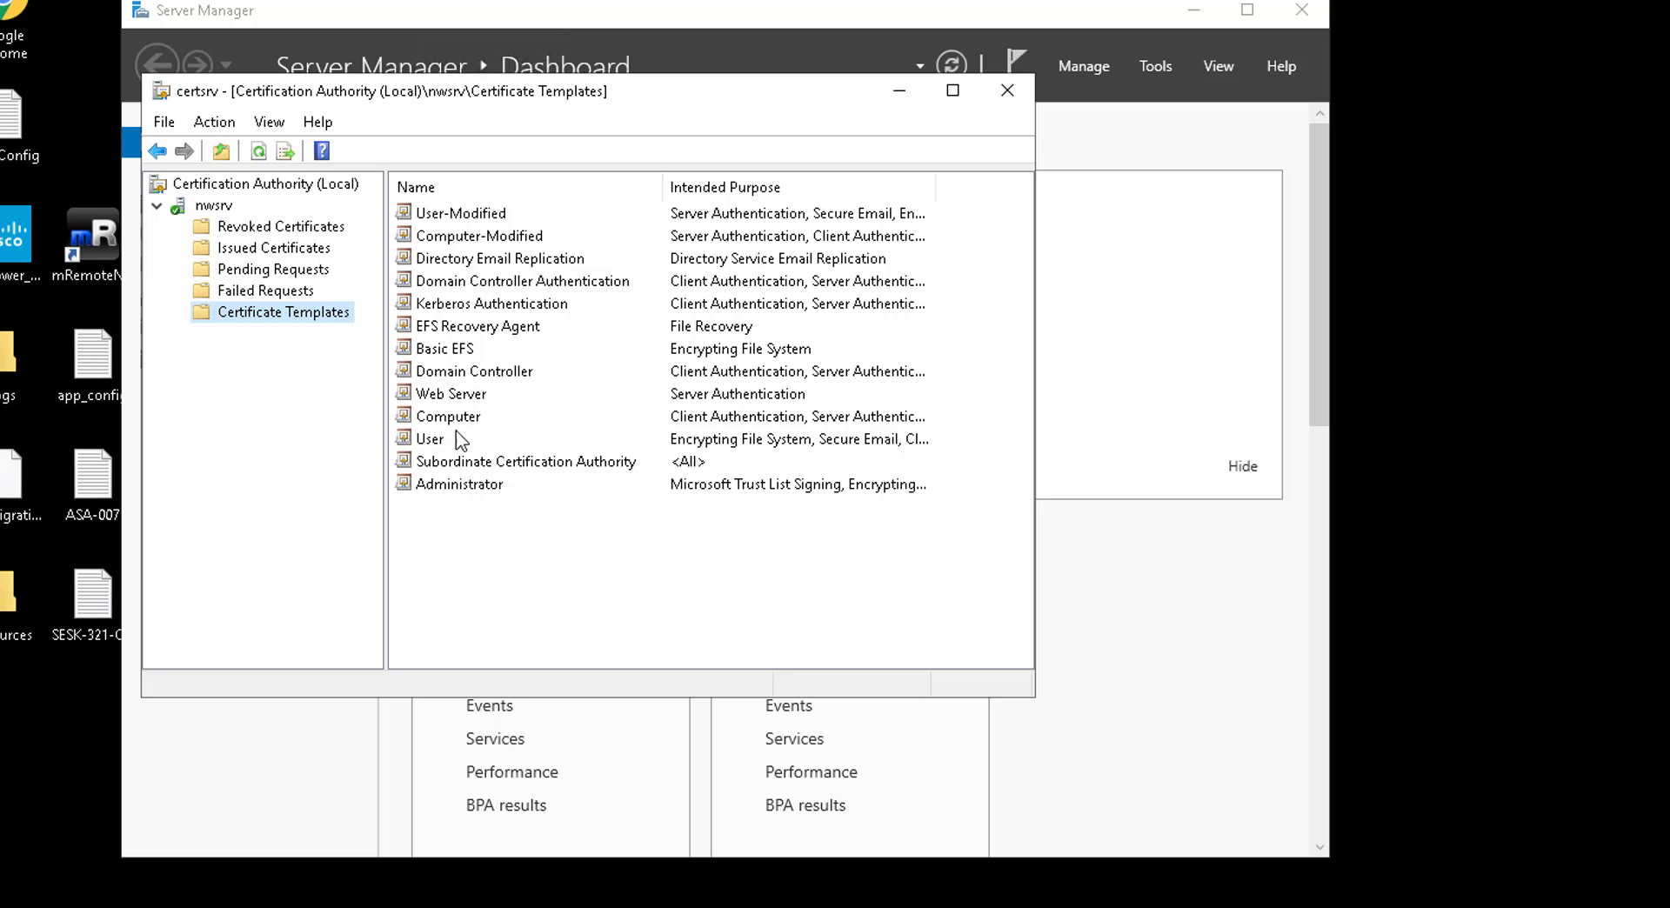
# - Check the User-Modified and Computer-Modified entries among the authority's certificate templates and refresh the list
pyautogui.click(460, 237)
pyautogui.click(463, 215)
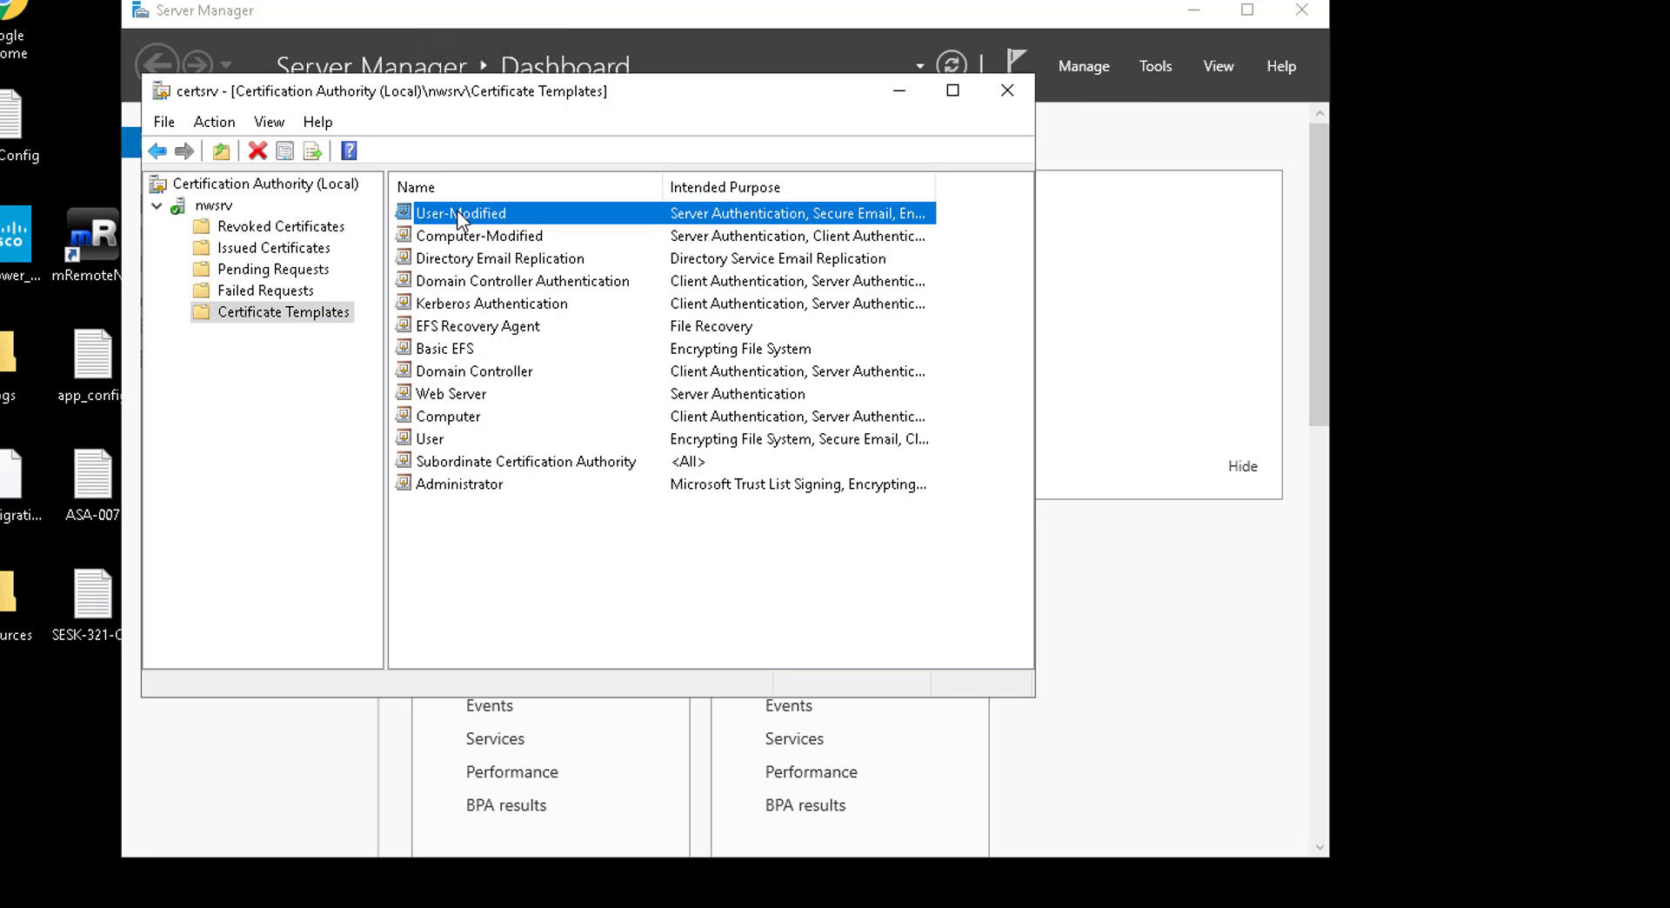
pyautogui.click(461, 236)
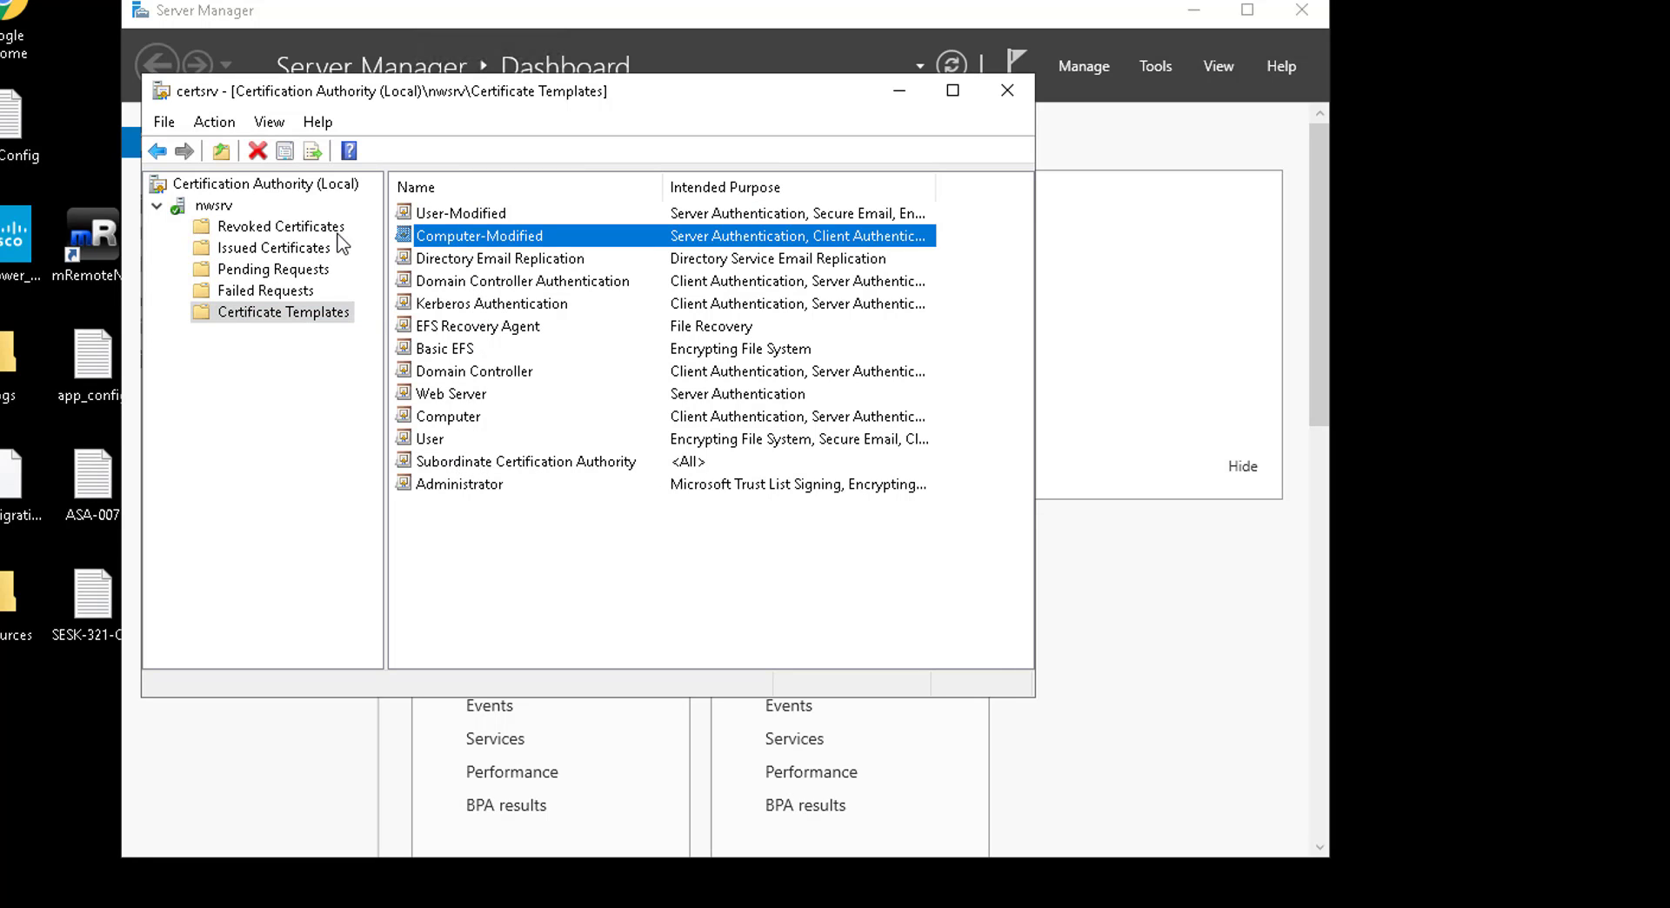
pyautogui.click(485, 218)
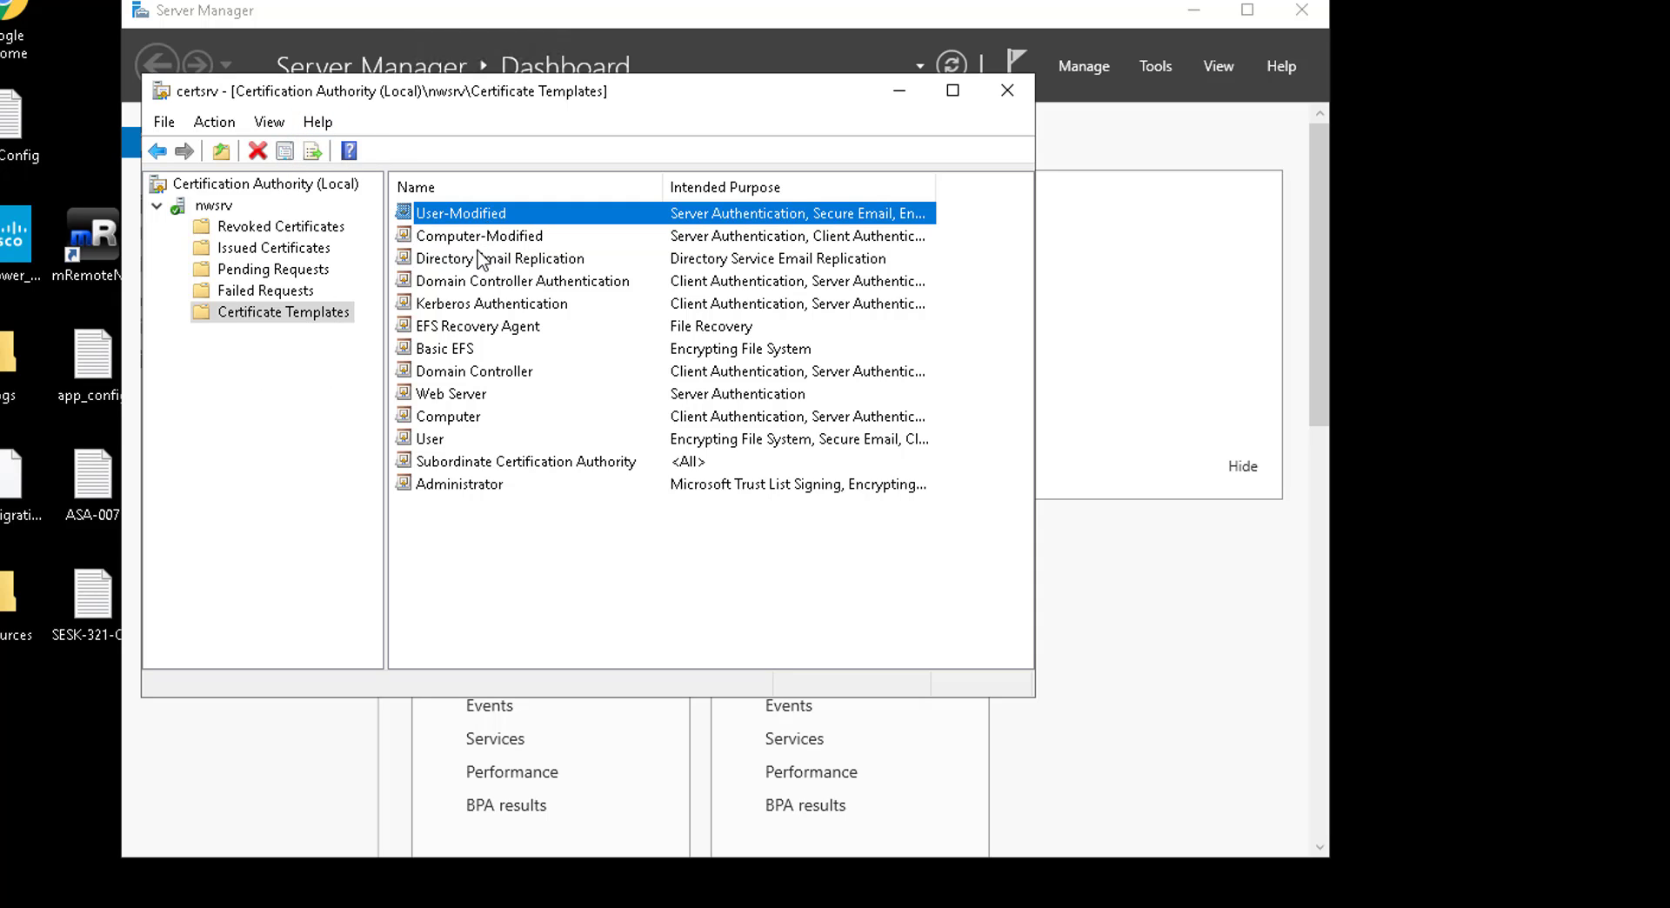
pyautogui.press('F5')
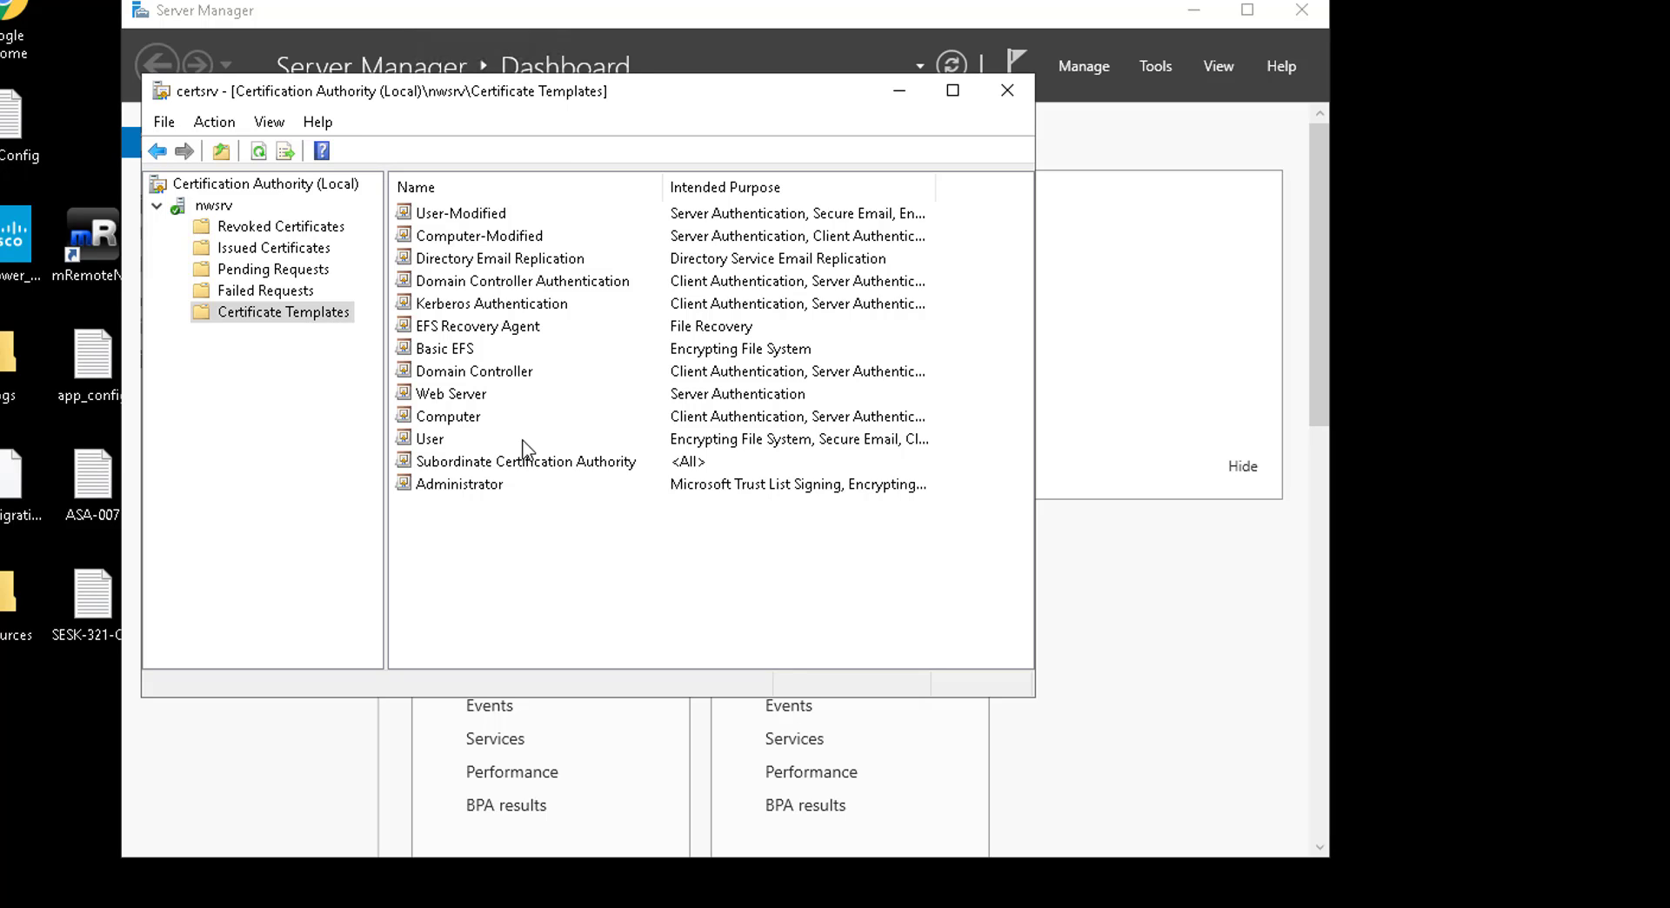
# - Close the Certification Authority console, open Group Policy Management, and expand the networkwizkid.com forest down to the domain's policies
pyautogui.click(1007, 90)
pyautogui.click(1141, 70)
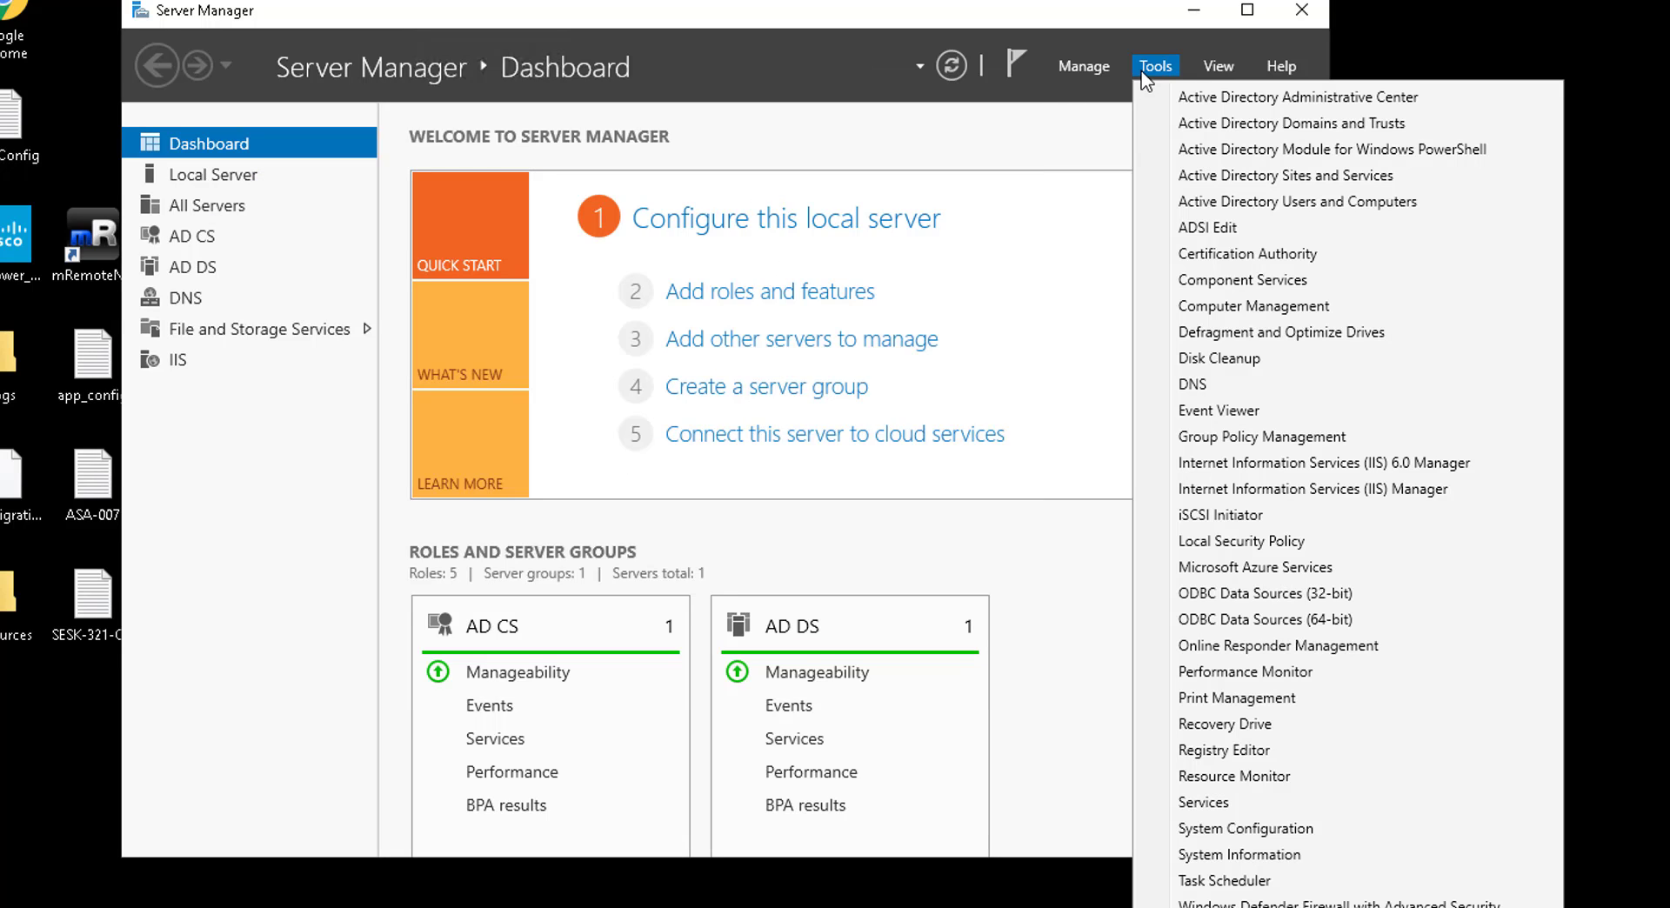
pyautogui.click(1246, 437)
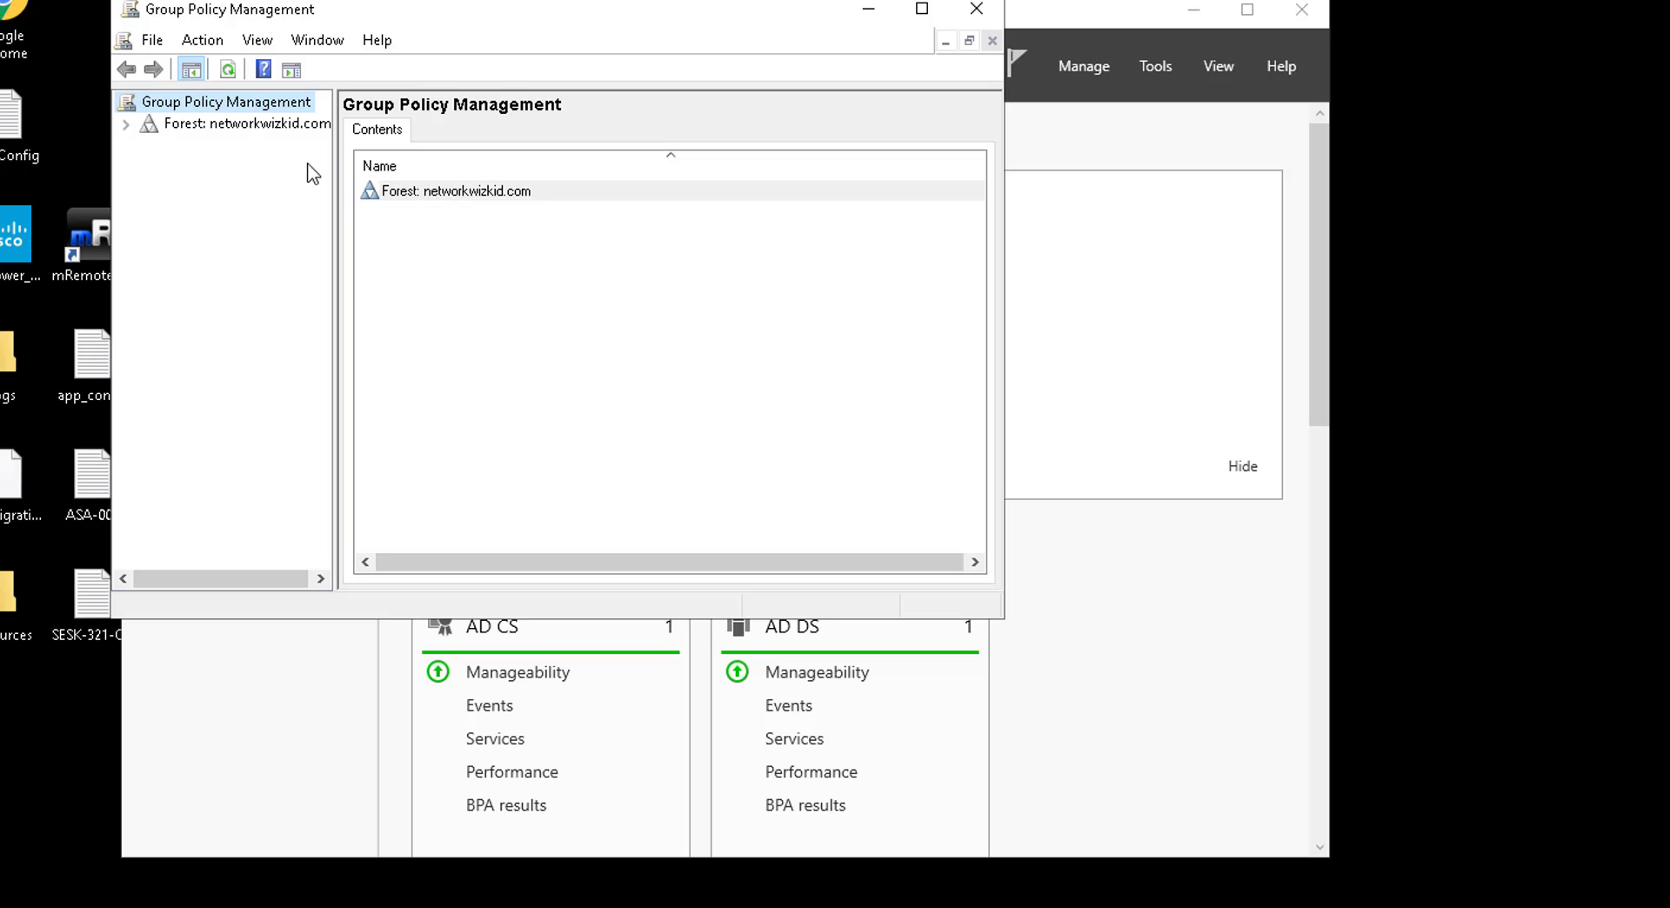
pyautogui.click(127, 126)
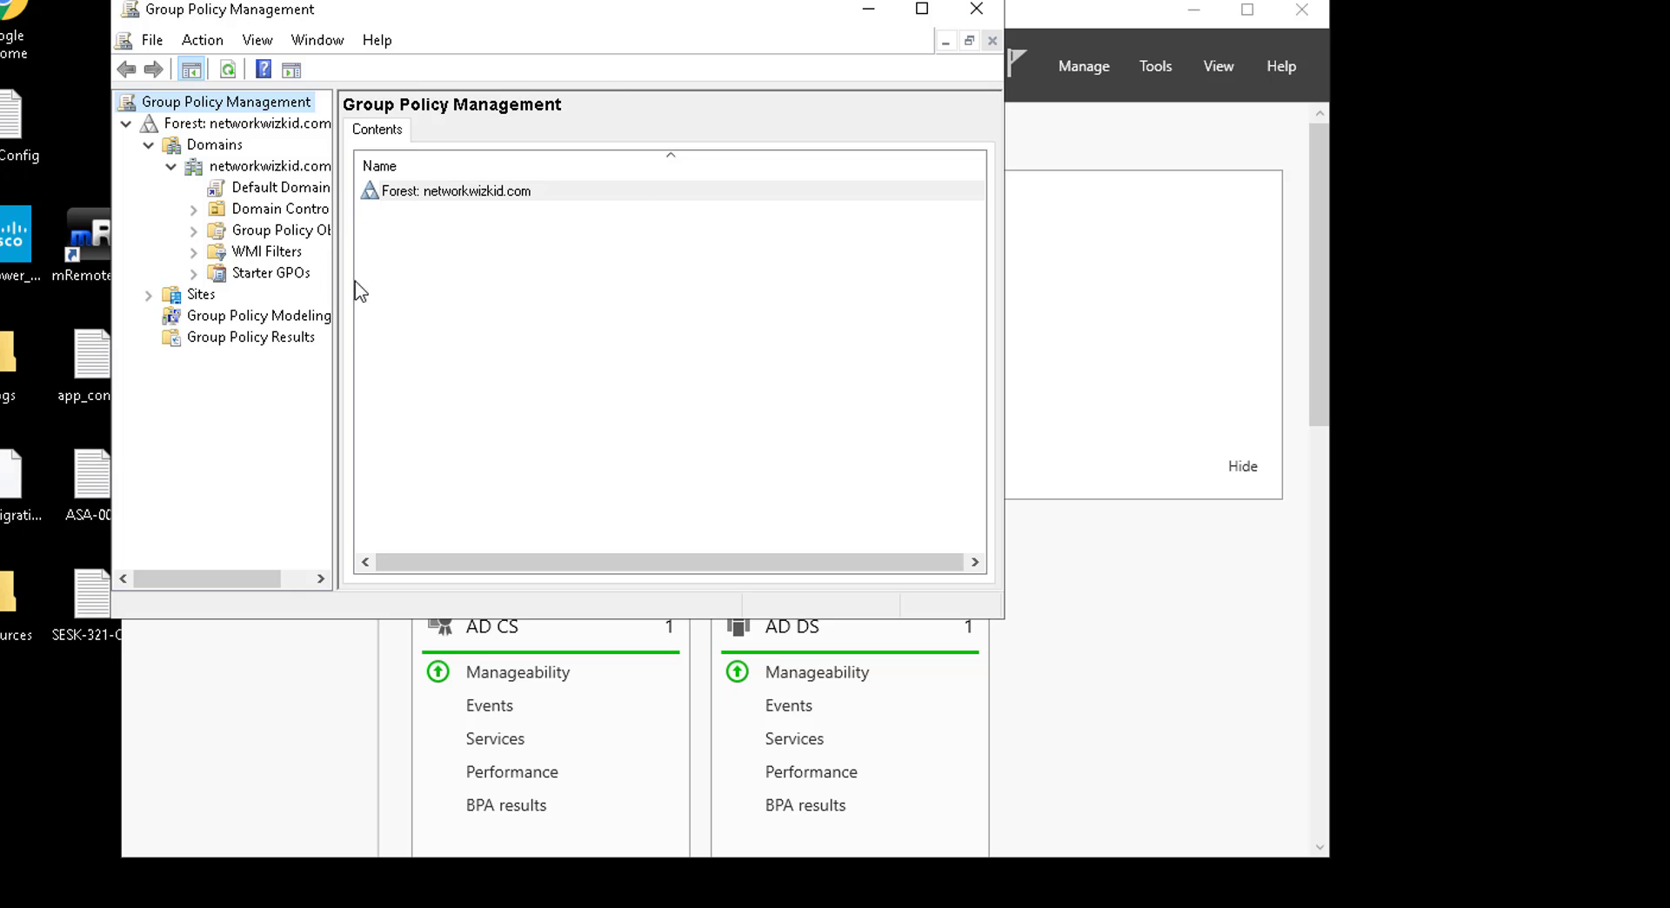
pyautogui.moveTo(335, 296); pyautogui.dragTo(421, 295)
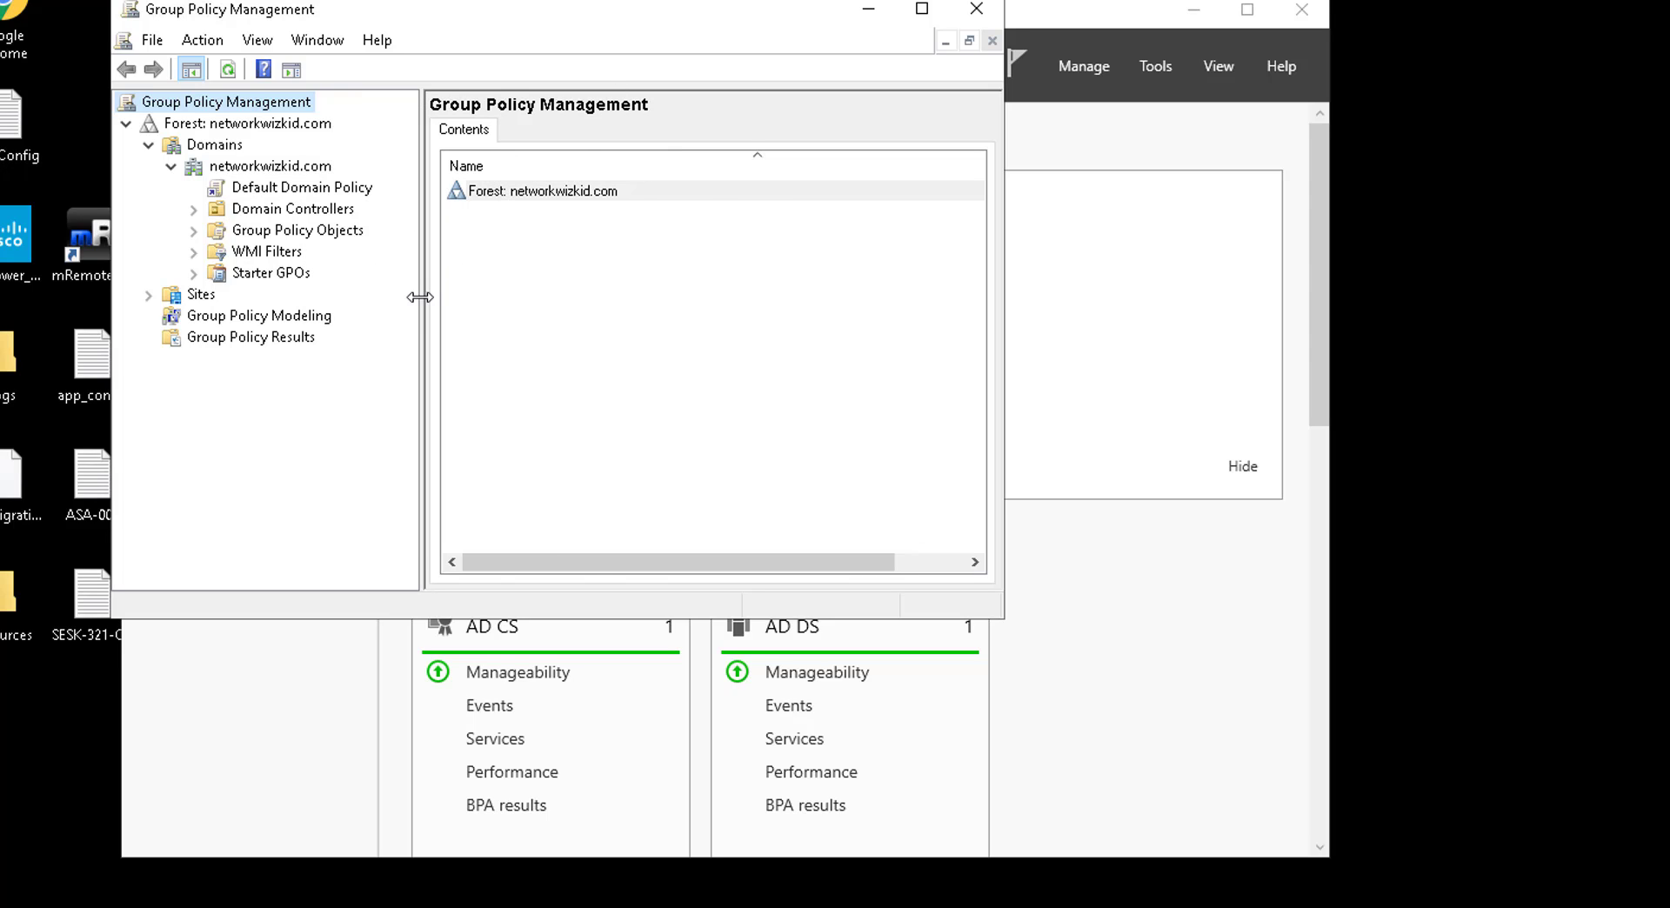
# - Open the Default Domain Policy of networkwizkid.com for editing in the Group Policy Management Editor
pyautogui.click(296, 193)
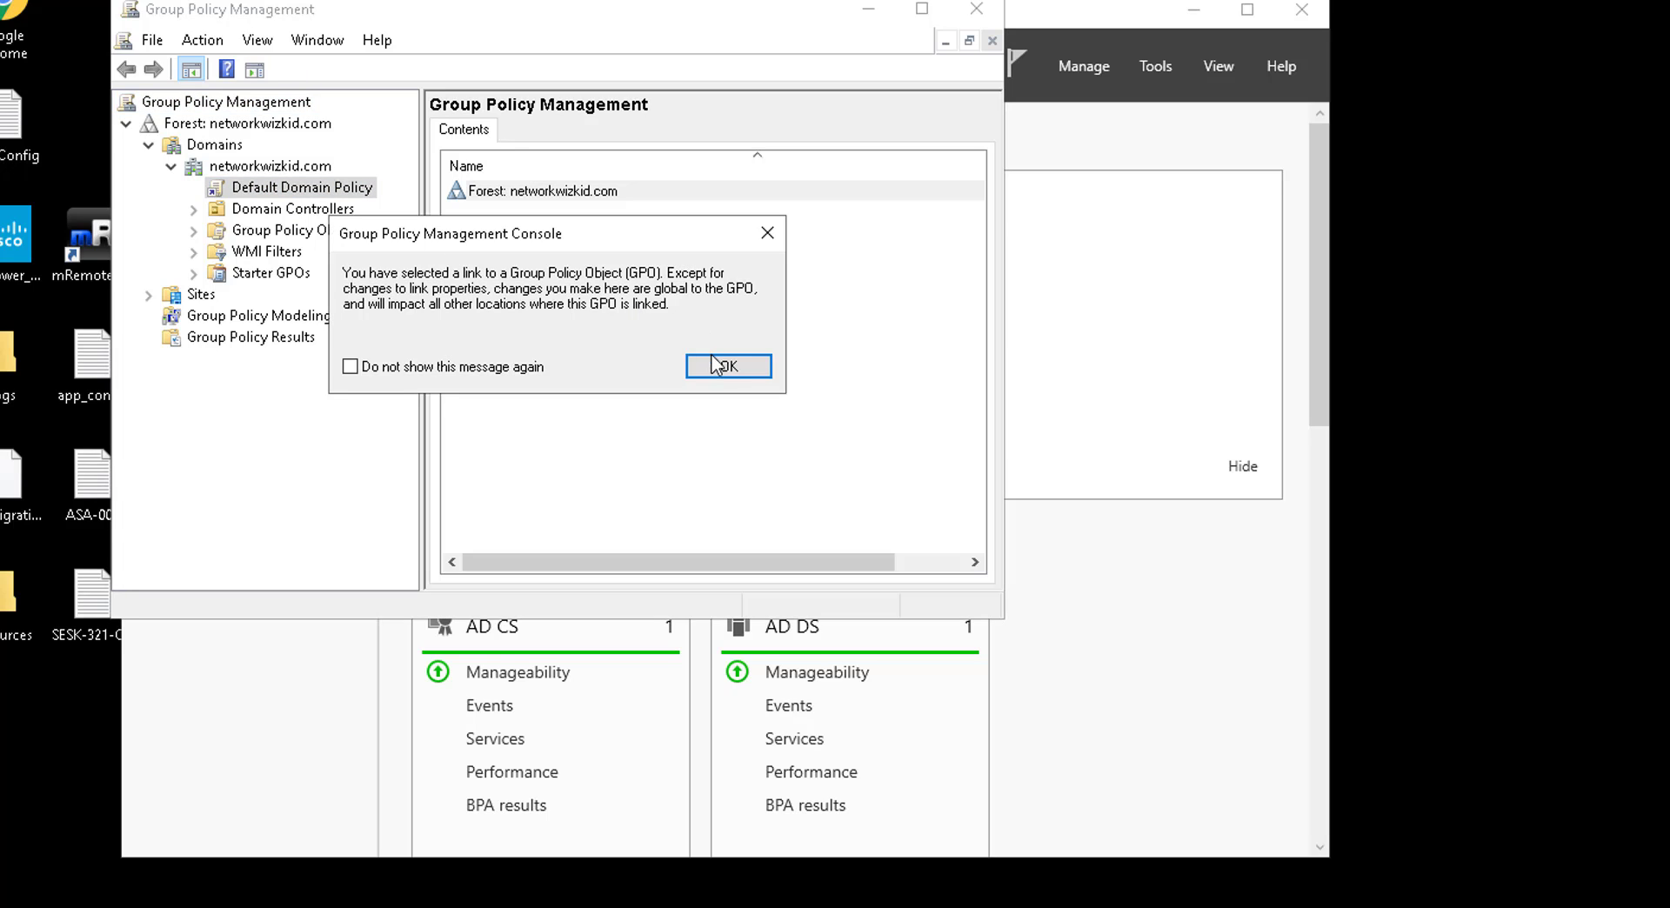
pyautogui.click(720, 365)
pyautogui.rightClick(318, 194)
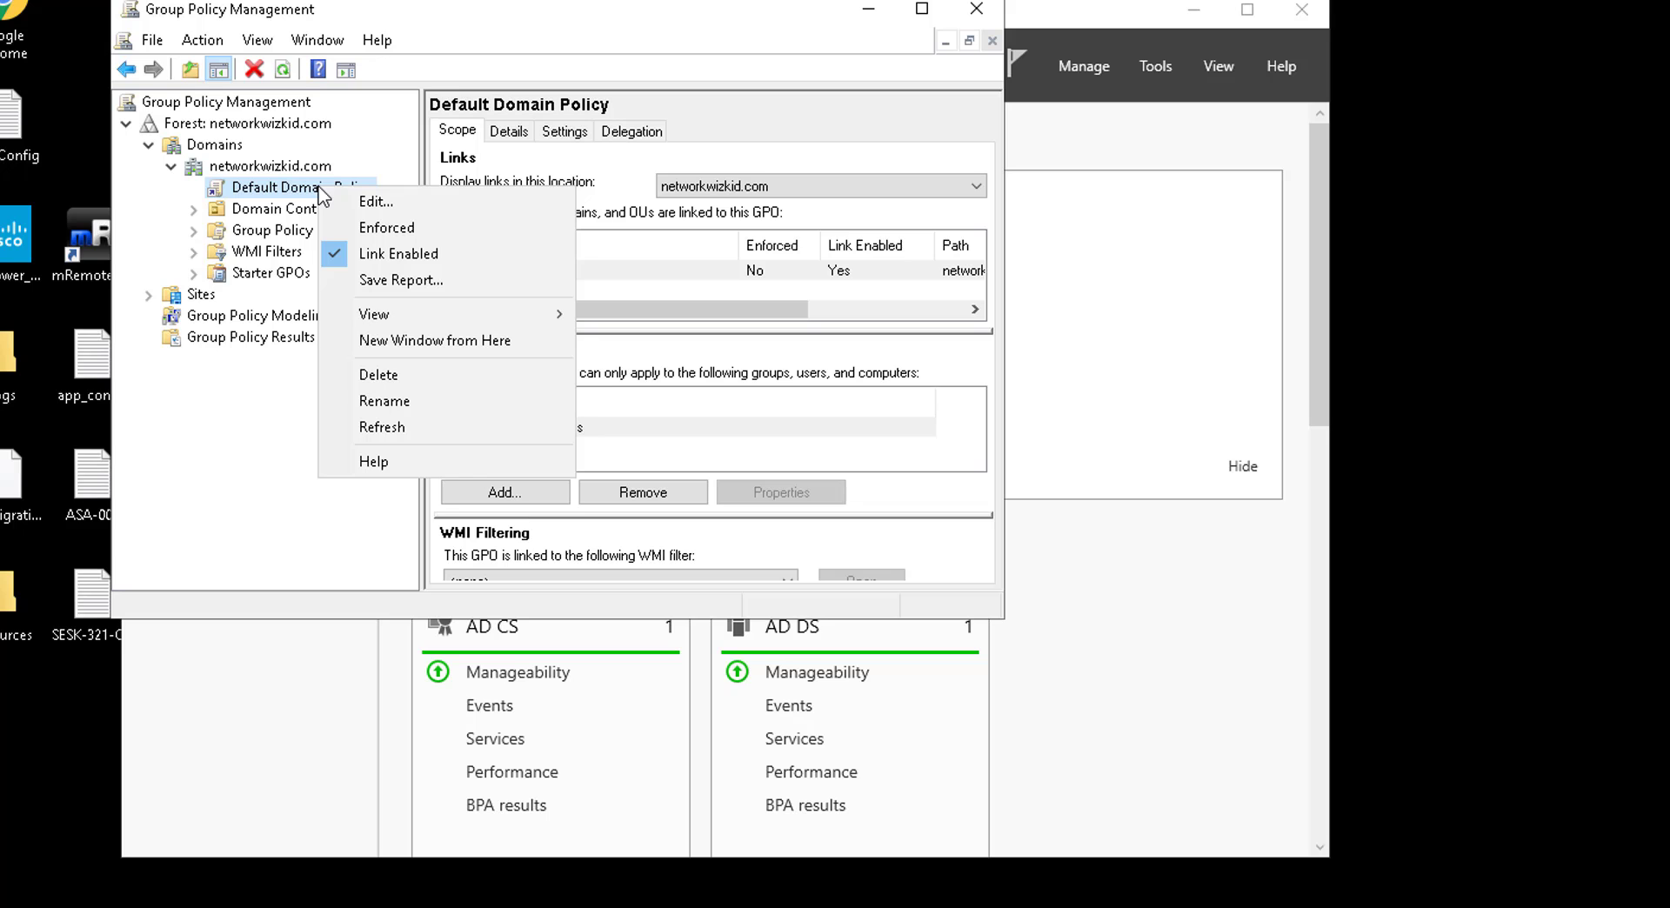
pyautogui.click(410, 202)
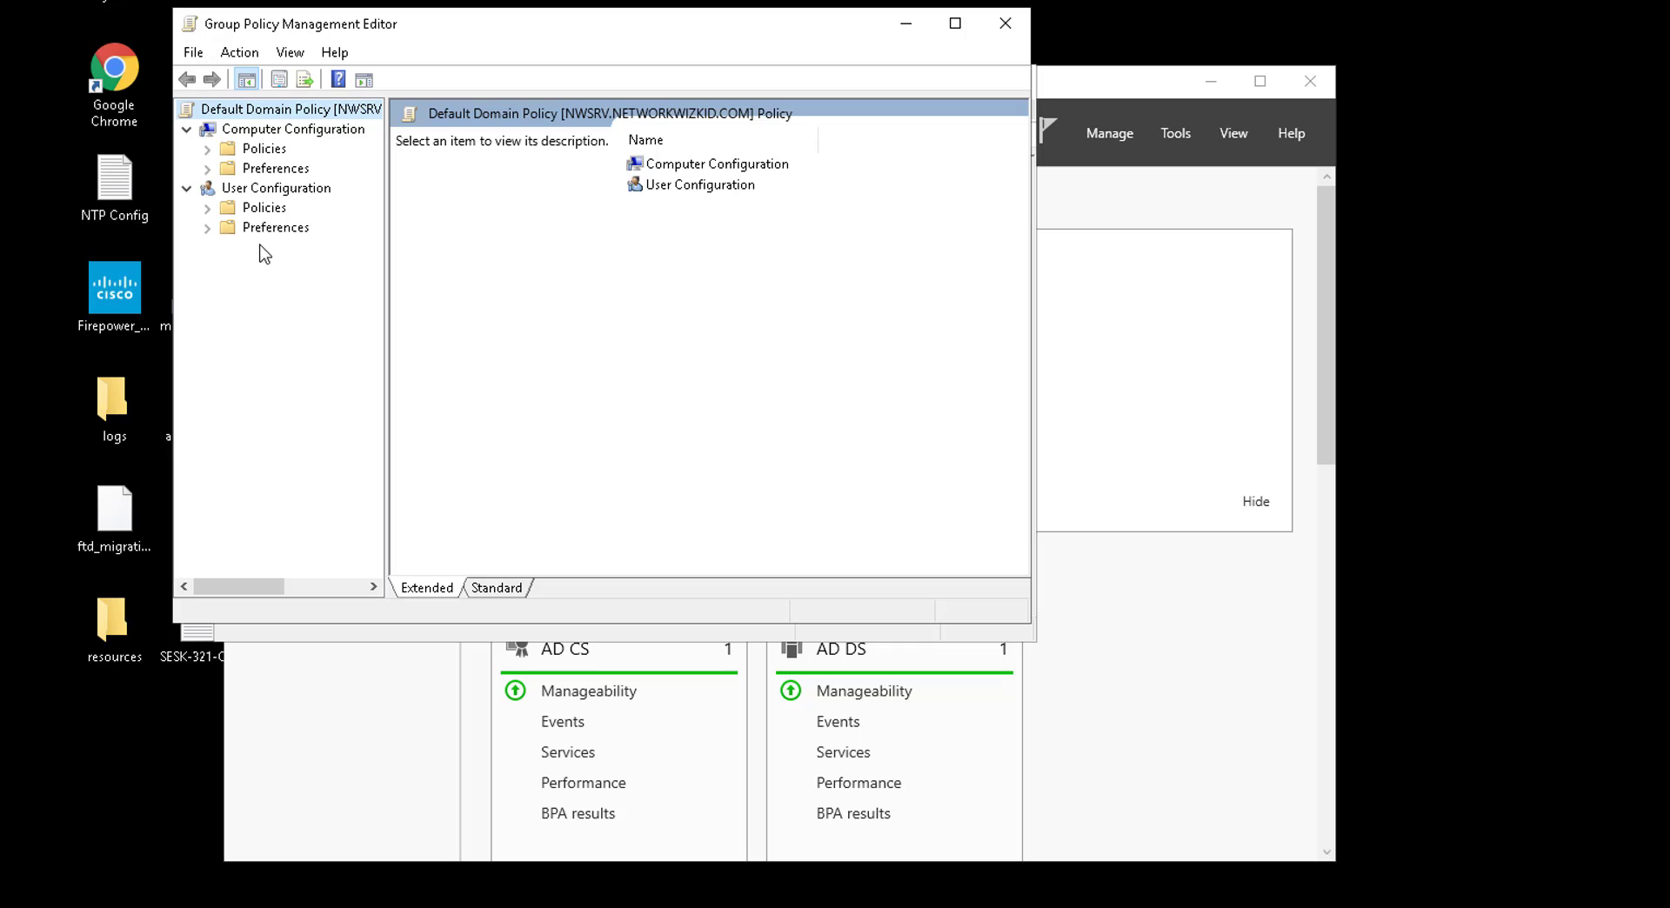
# - Expand the Security Settings in the Windows Settings of the Computer Configuration policies, and enlarge the editor window and its tree pane
pyautogui.click(245, 131)
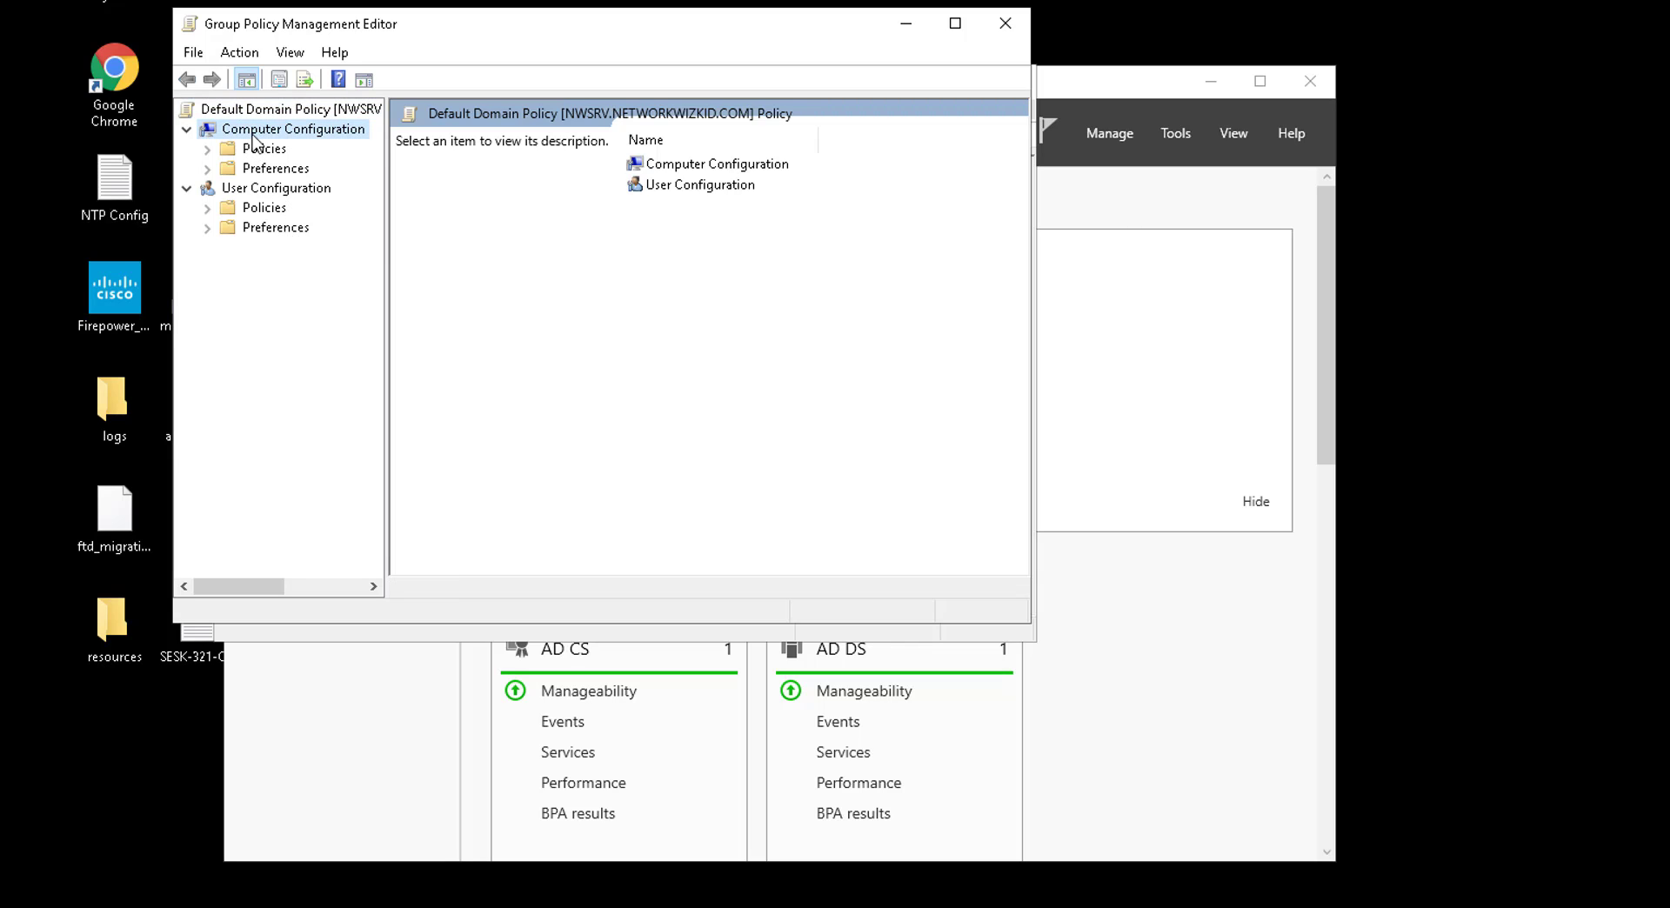
pyautogui.click(290, 190)
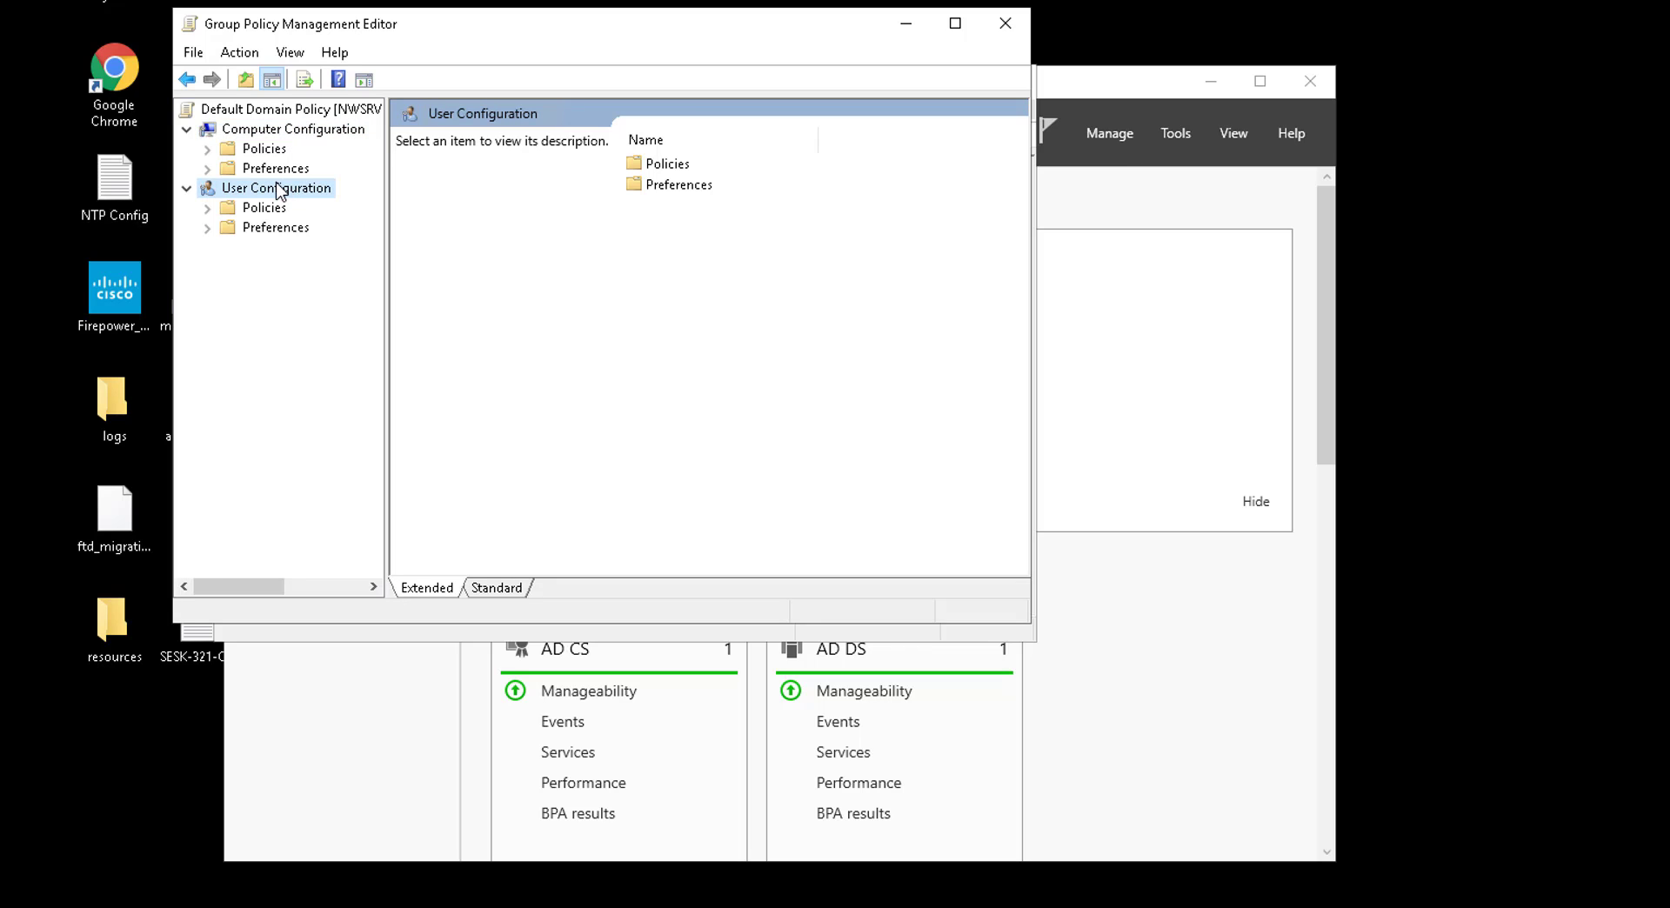
pyautogui.click(246, 134)
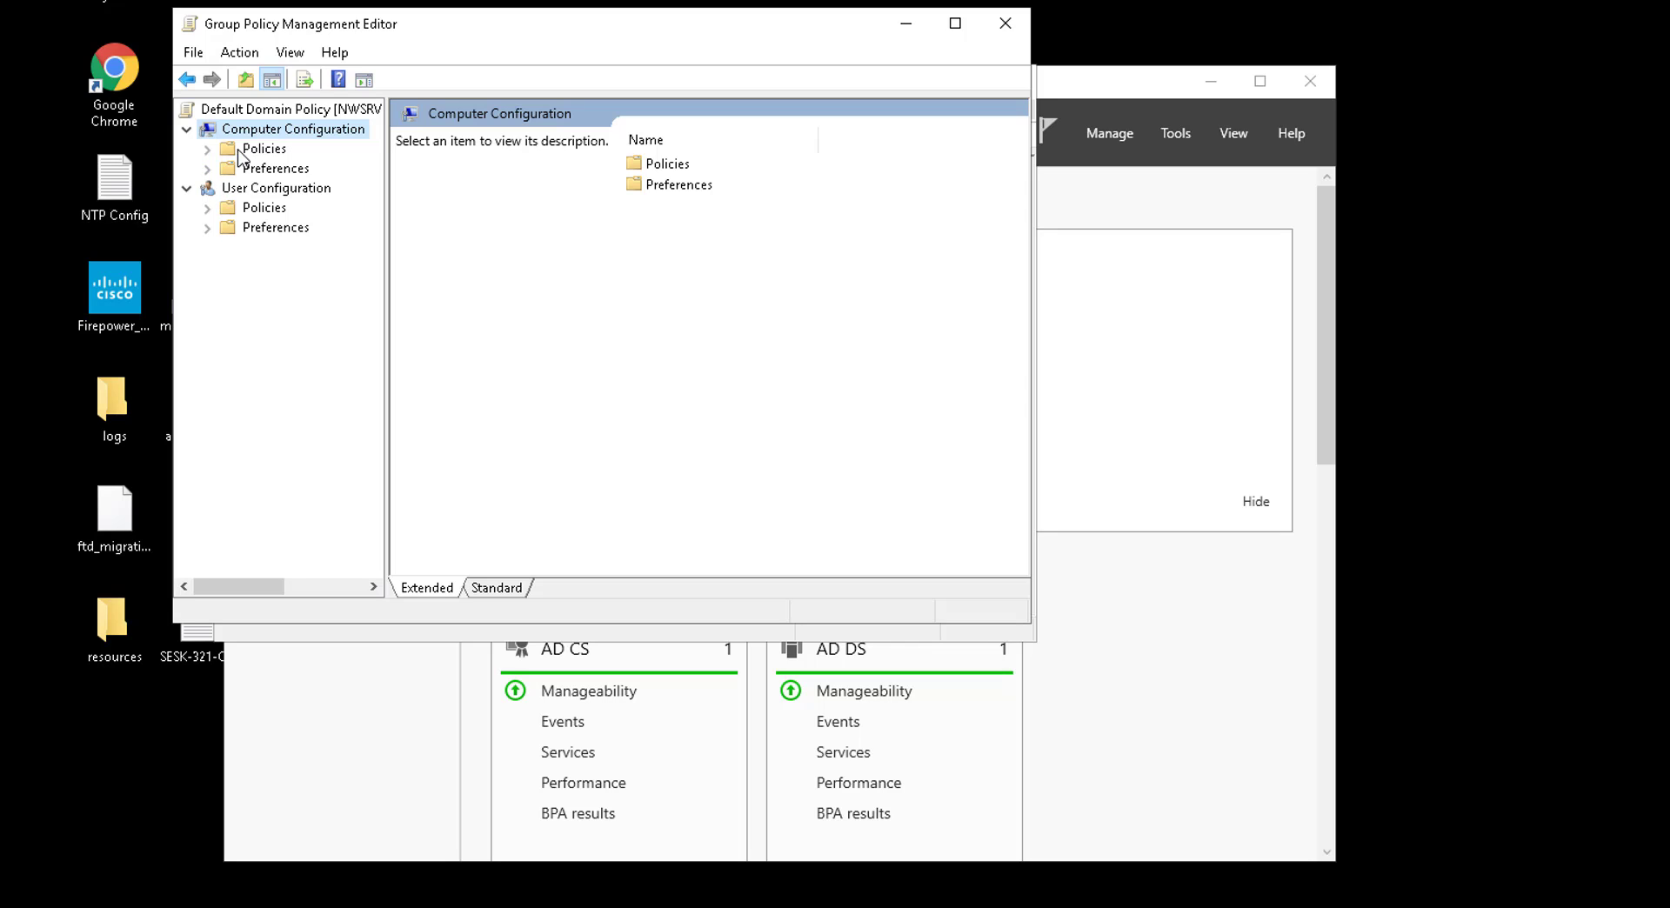
pyautogui.click(209, 149)
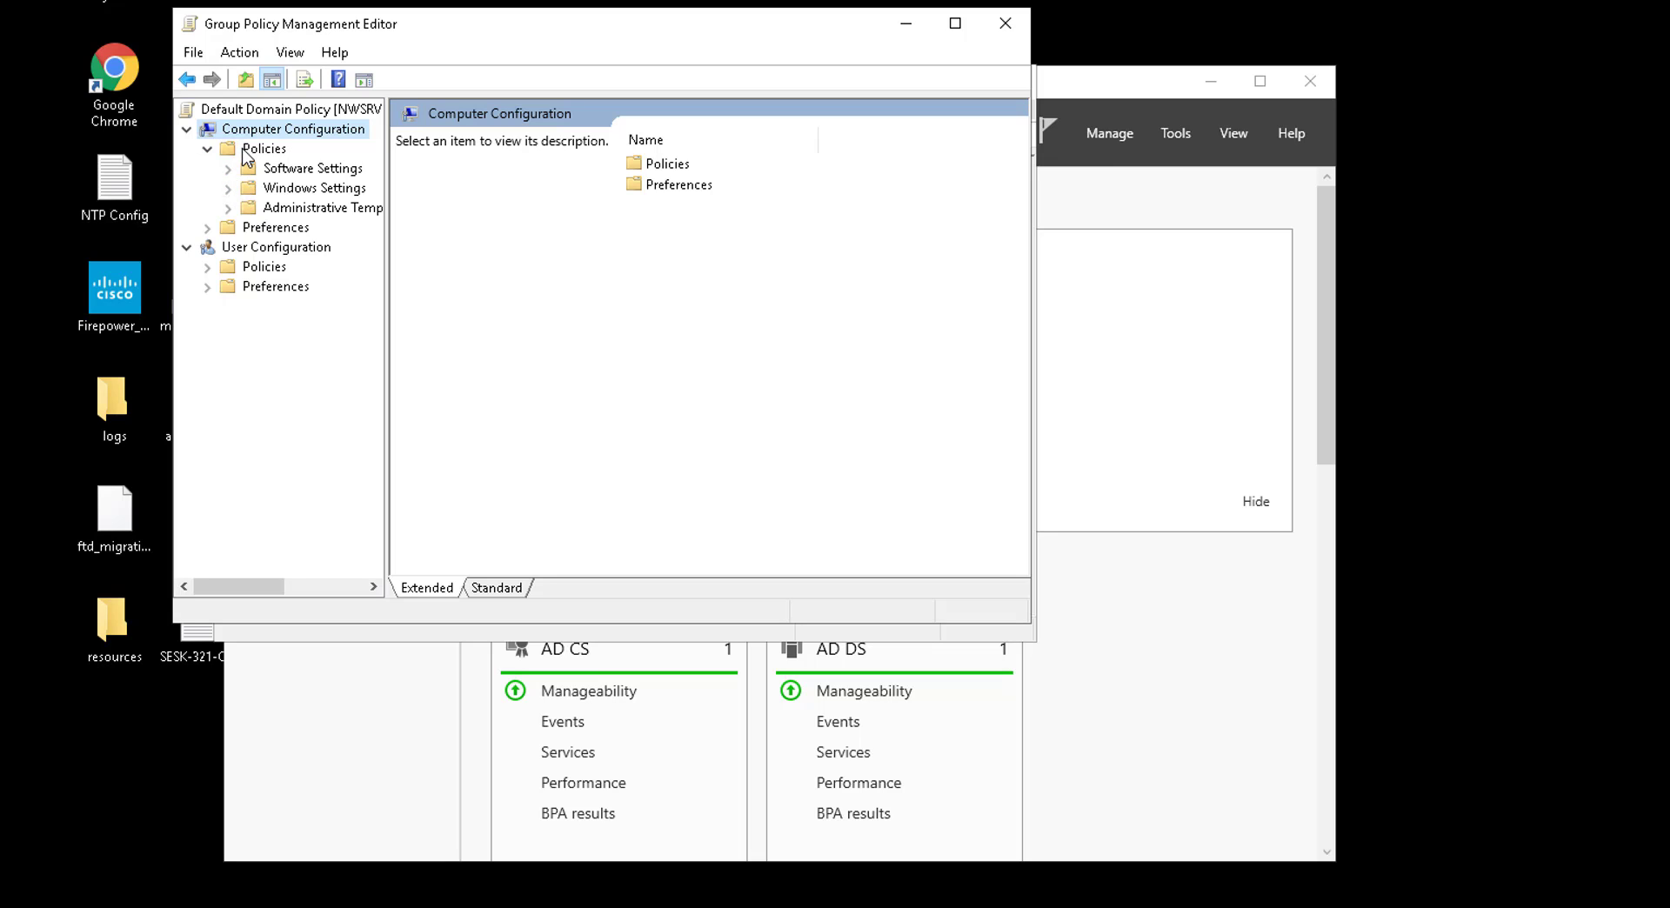
pyautogui.click(229, 187)
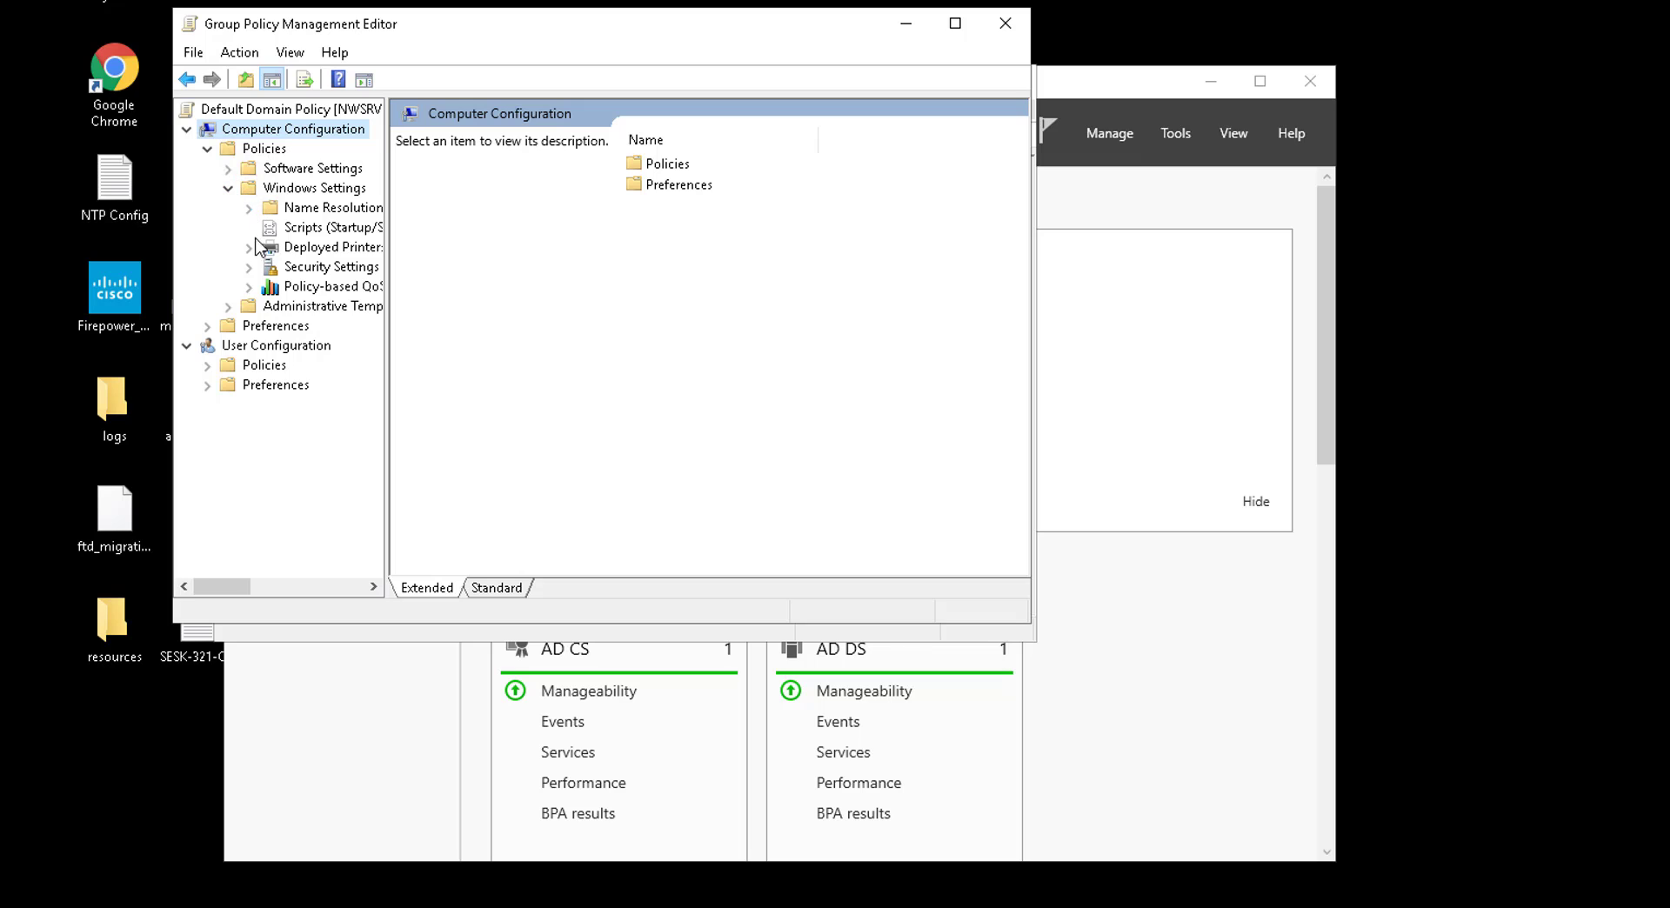
pyautogui.click(248, 268)
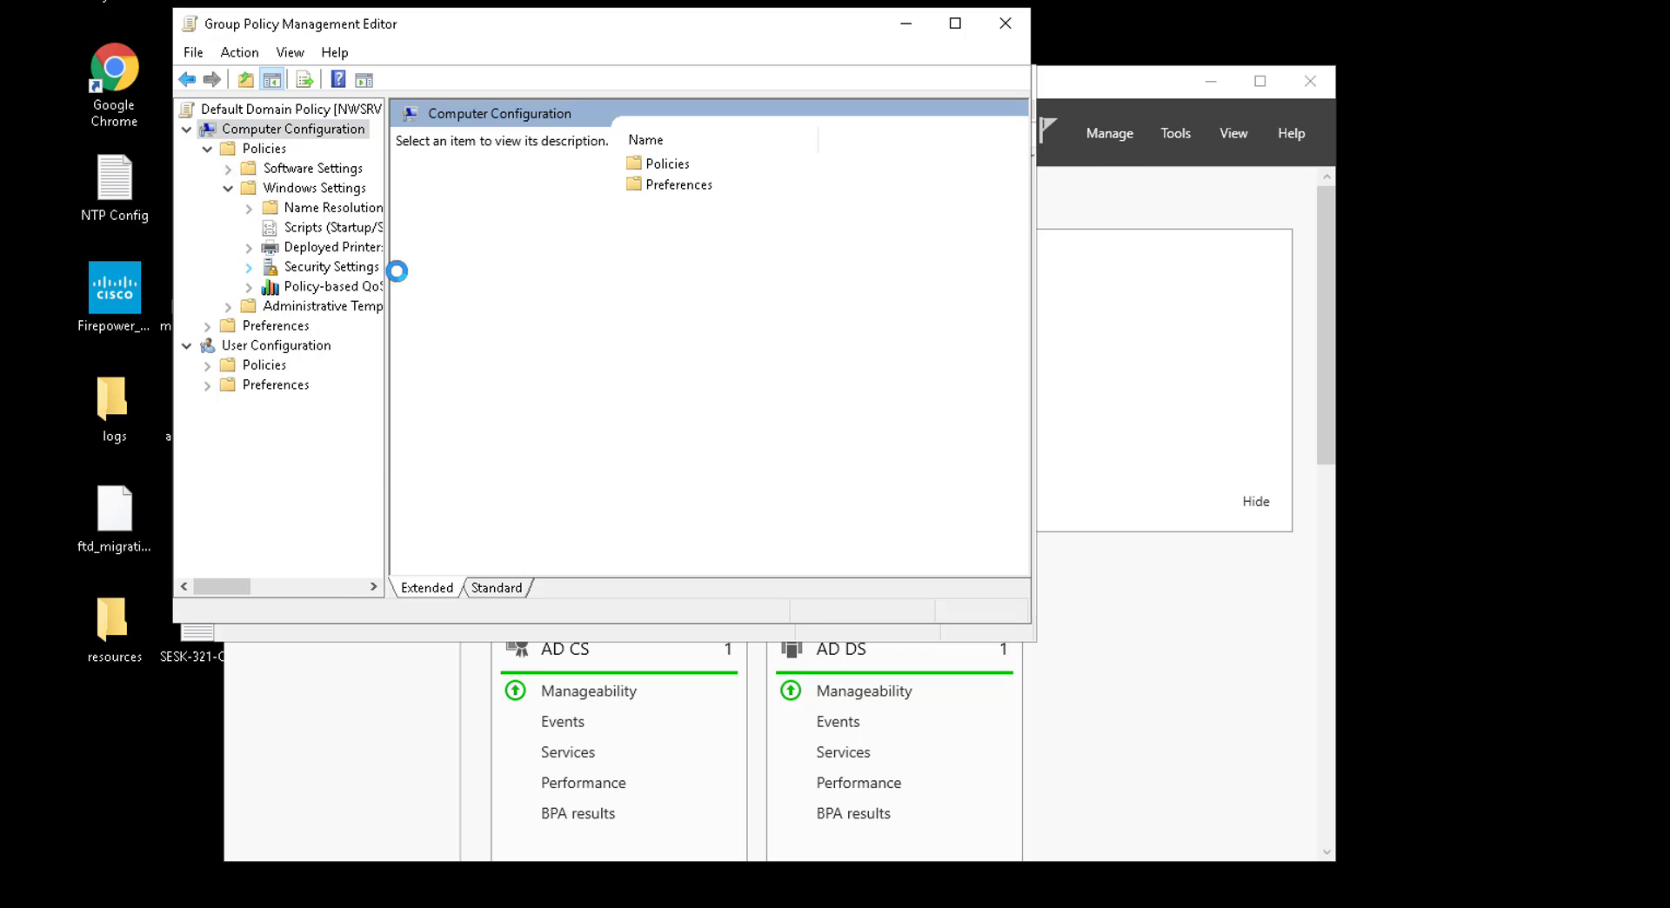
pyautogui.moveTo(387, 276); pyautogui.dragTo(757, 304)
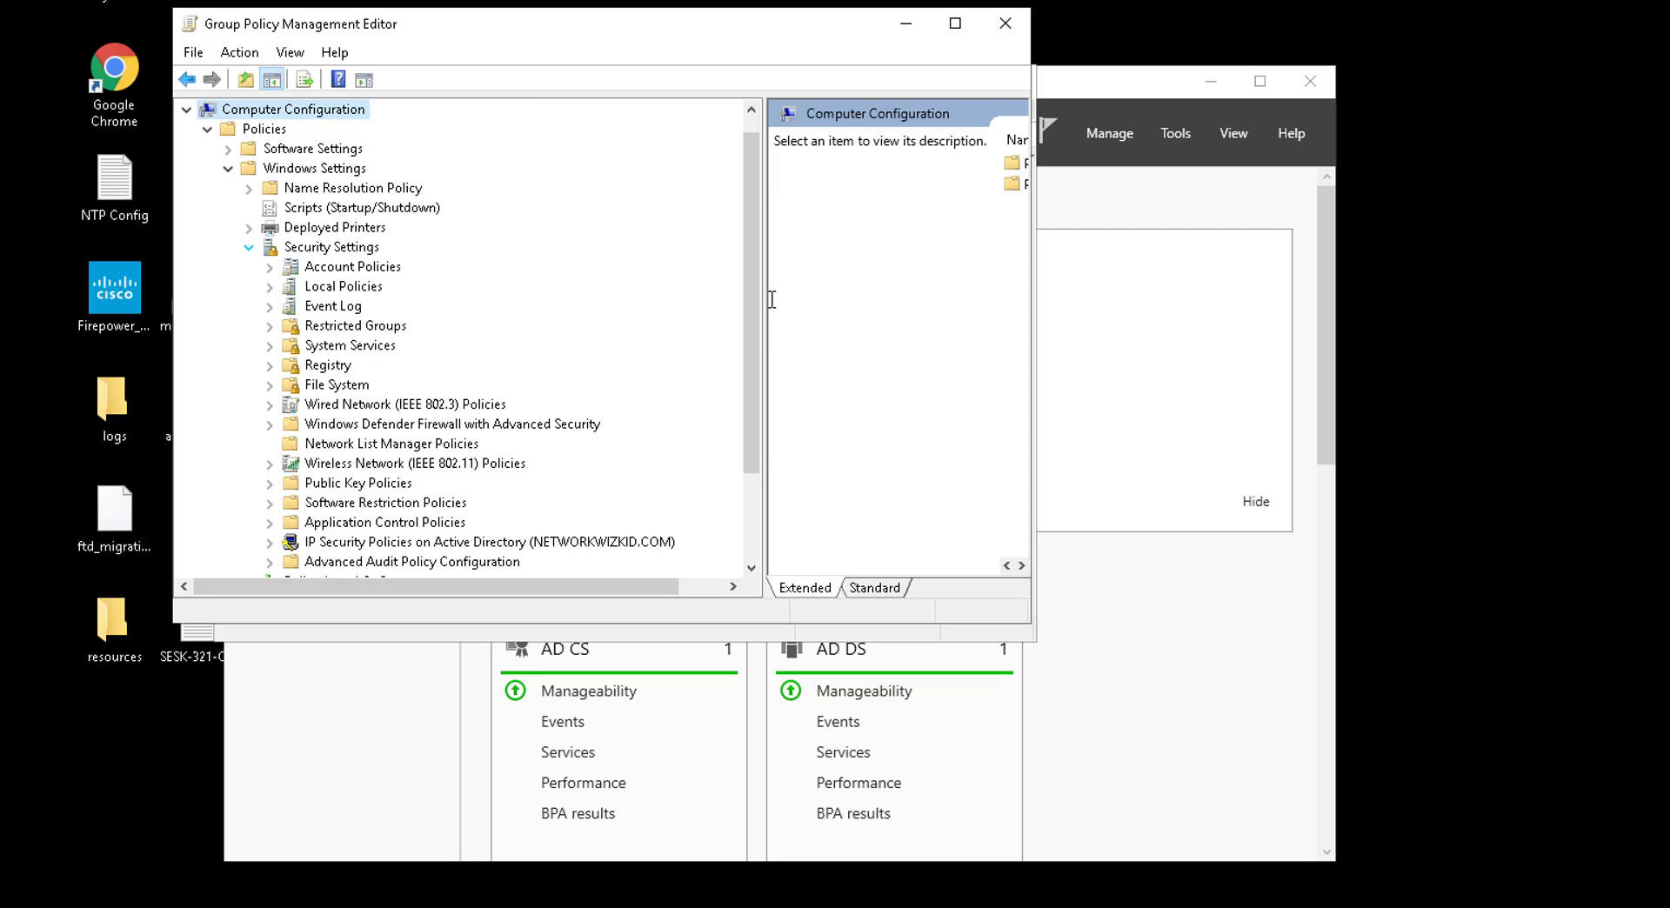
pyautogui.moveTo(1031, 208); pyautogui.dragTo(1666, 212)
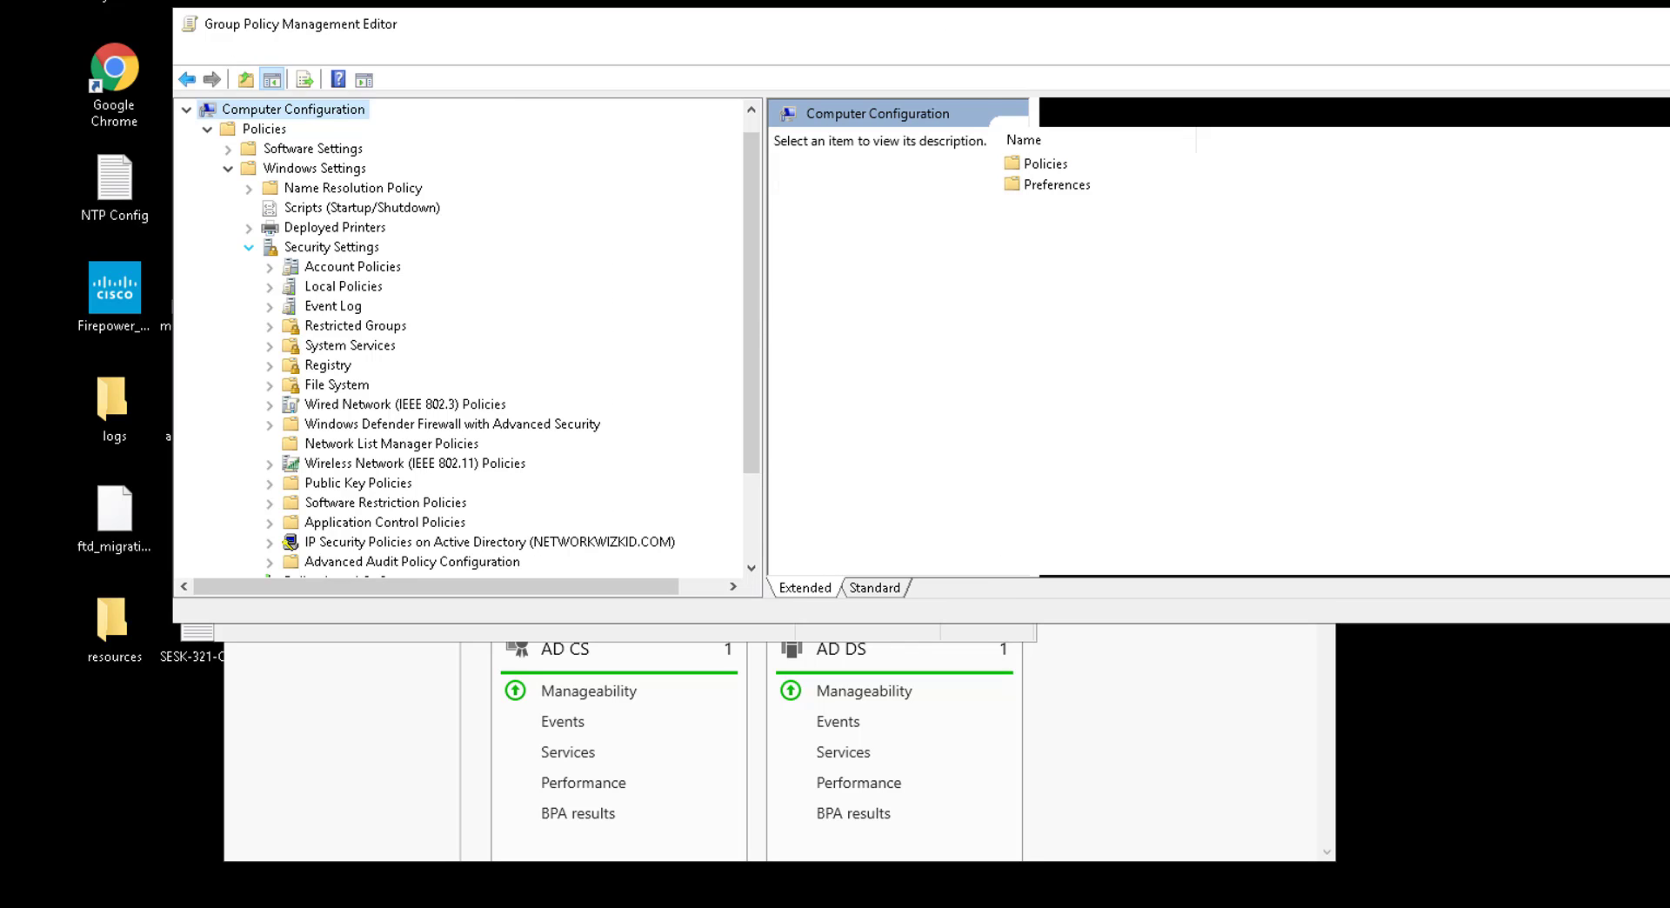
pyautogui.moveTo(944, 623); pyautogui.dragTo(953, 861)
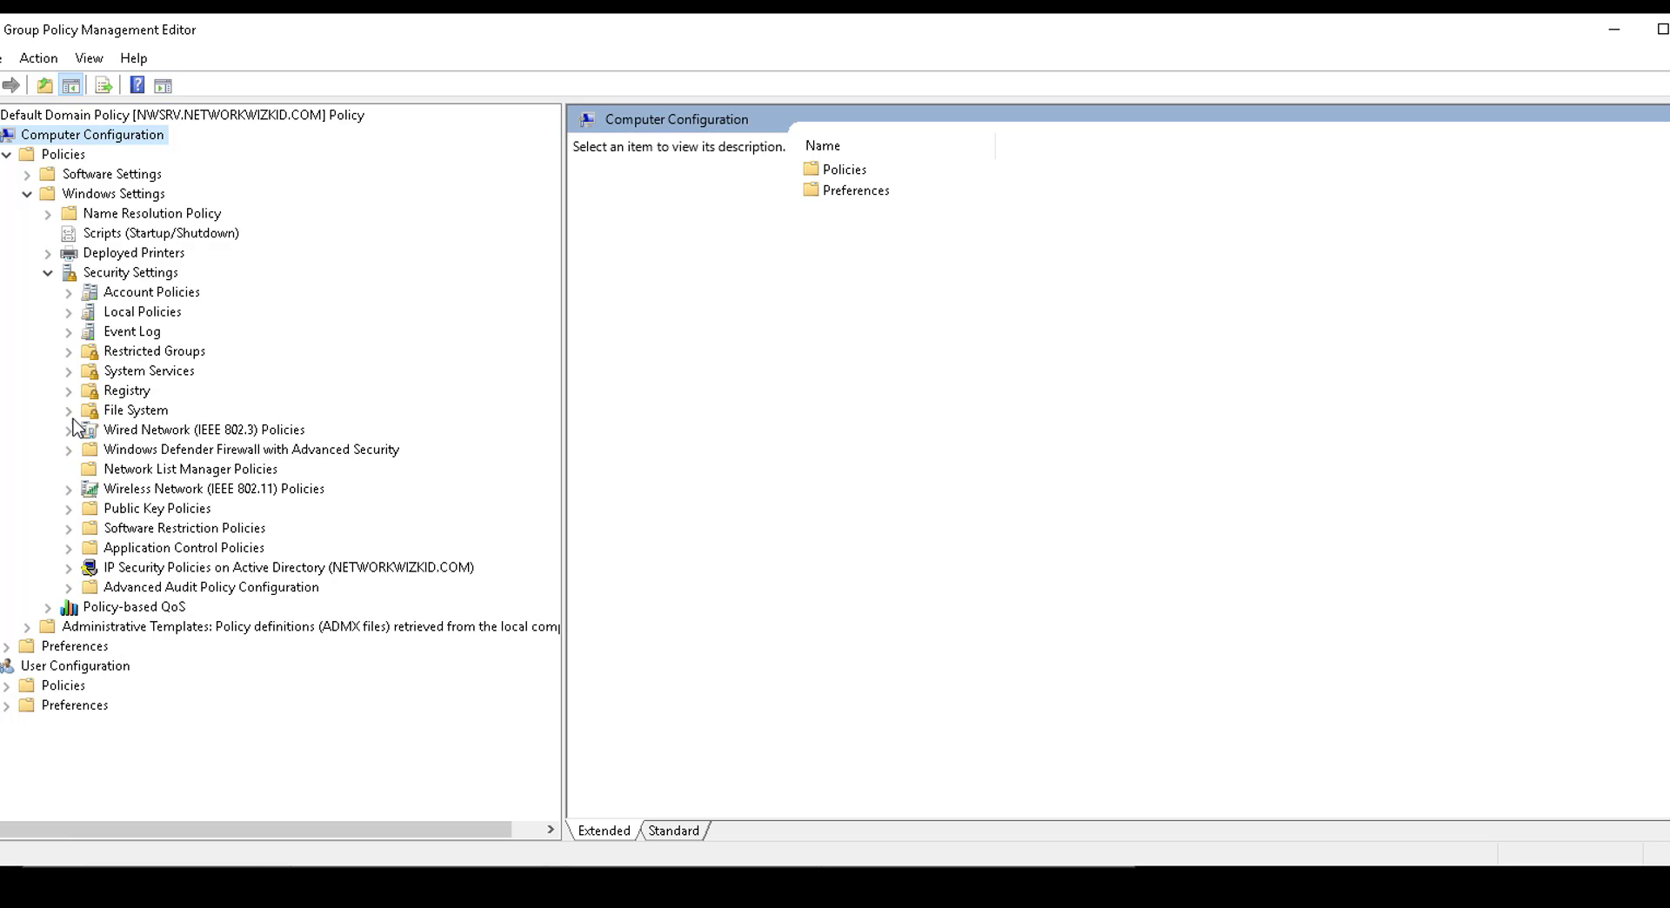
# - Expand the computer Public Key Policies and select the Certificate Services Client - Auto-Enrollment object
pyautogui.click(106, 275)
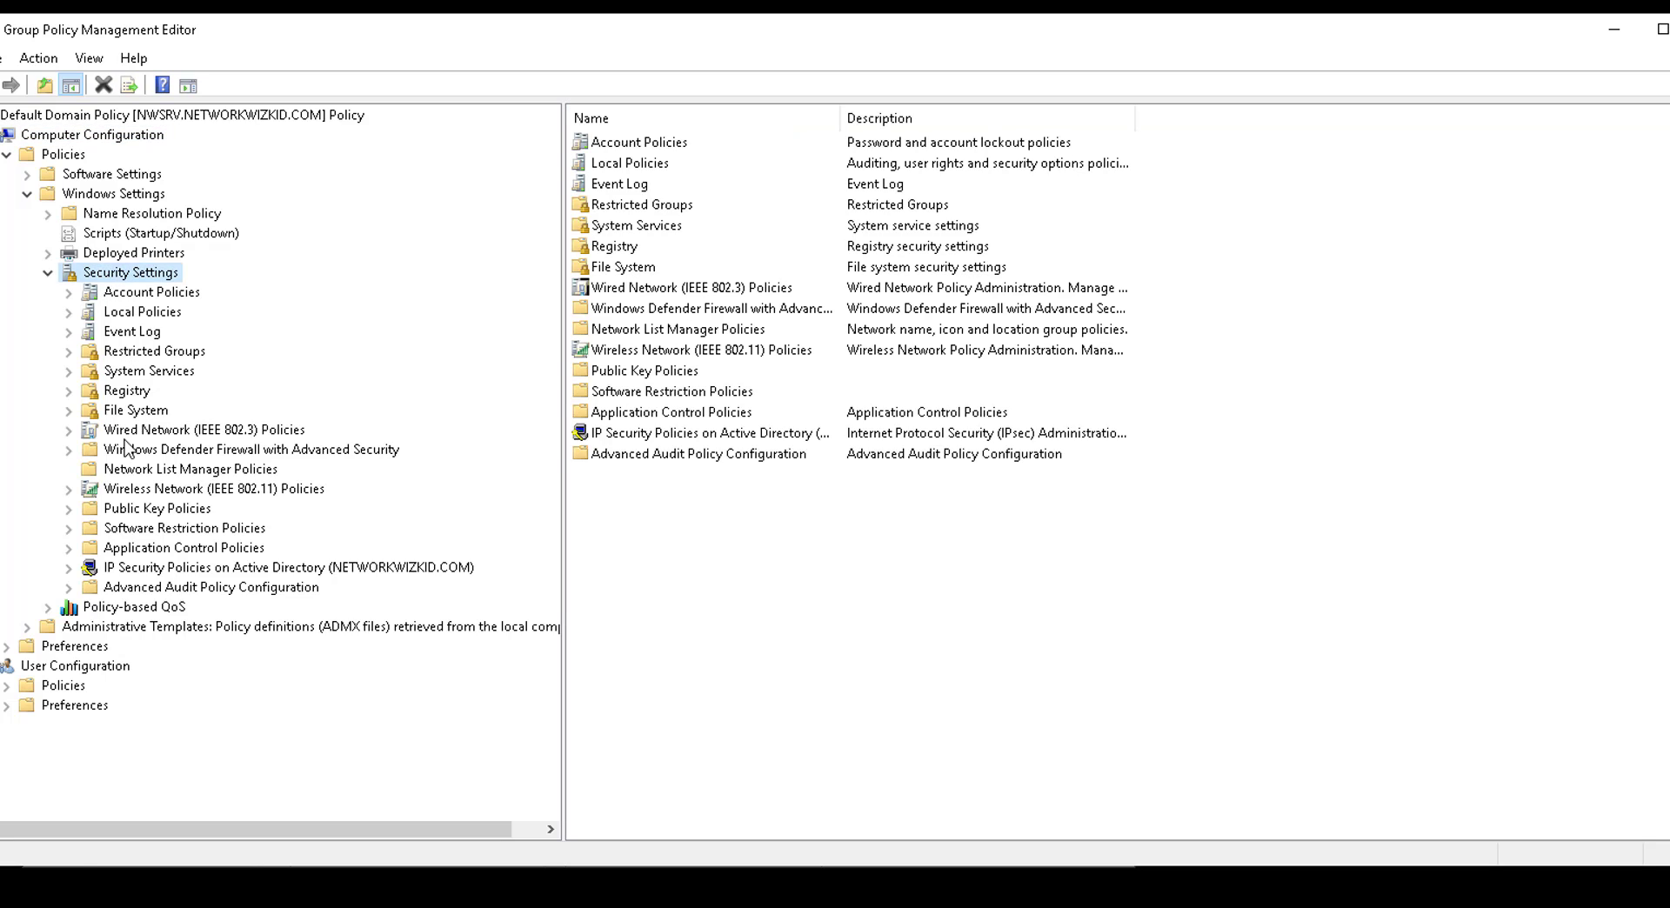
pyautogui.click(135, 510)
pyautogui.click(69, 509)
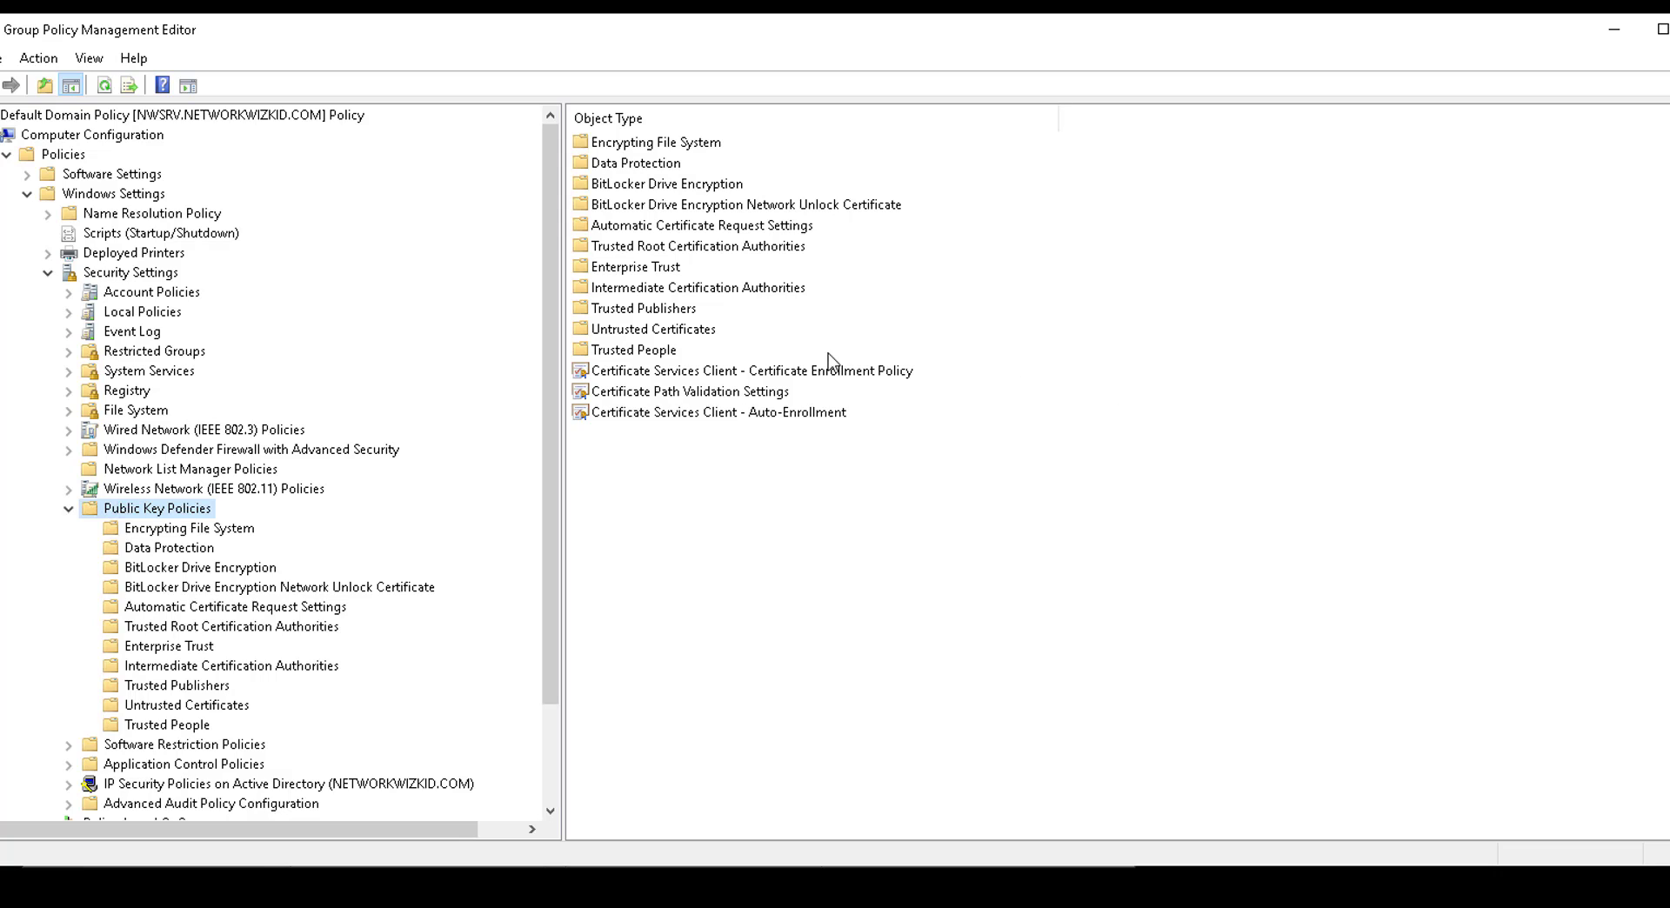
pyautogui.click(789, 374)
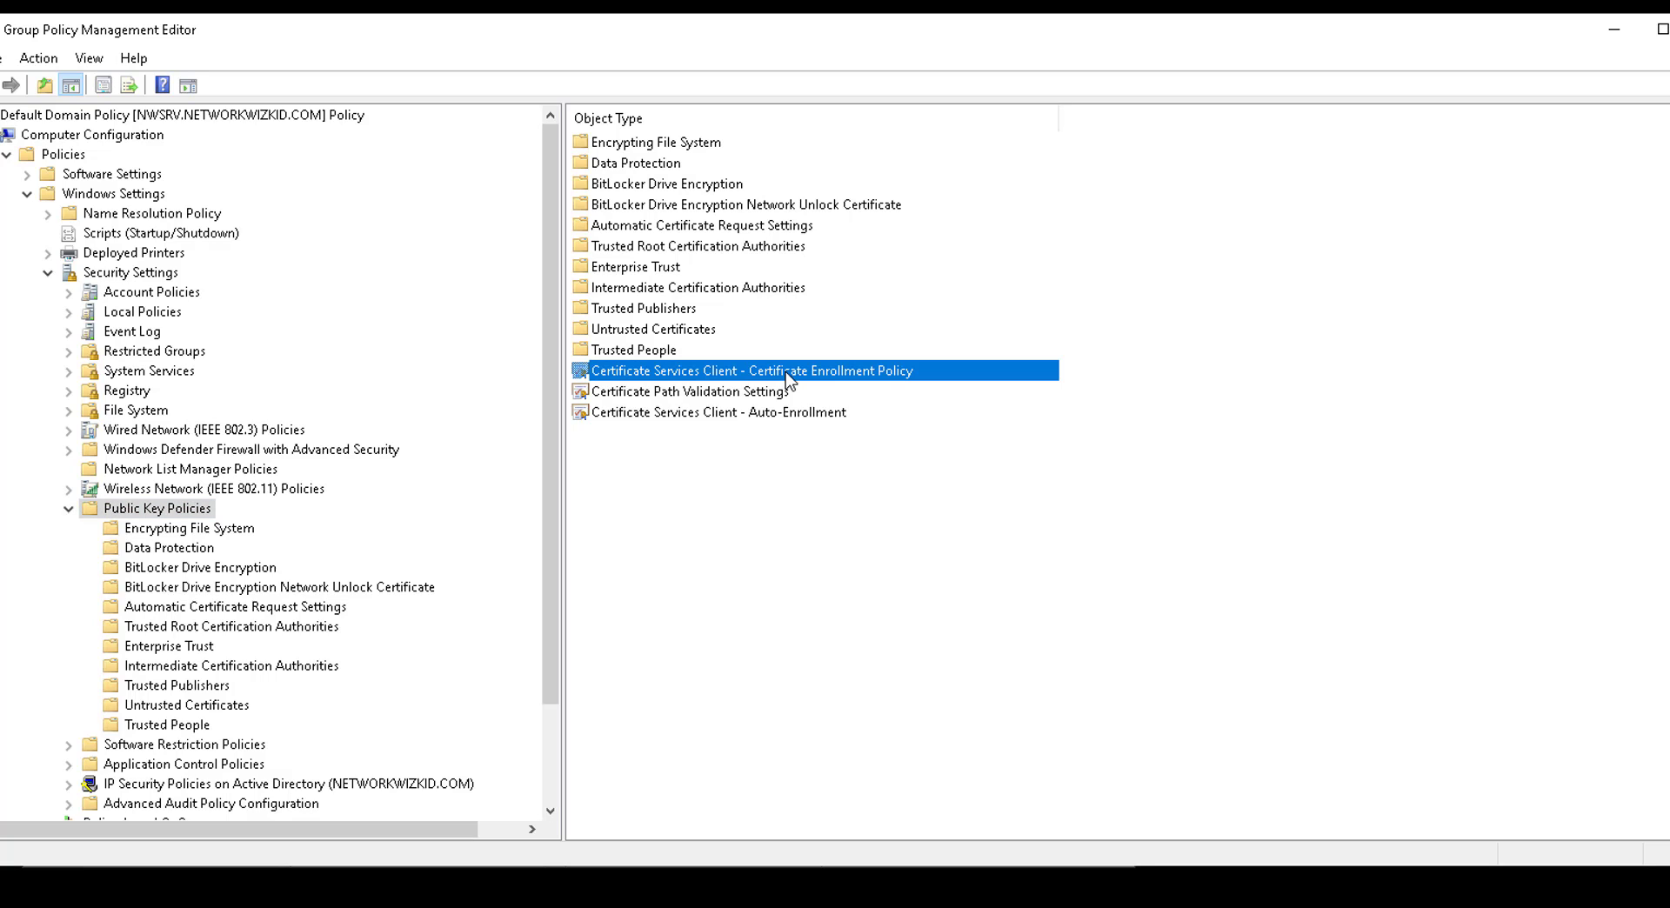
pyautogui.click(767, 416)
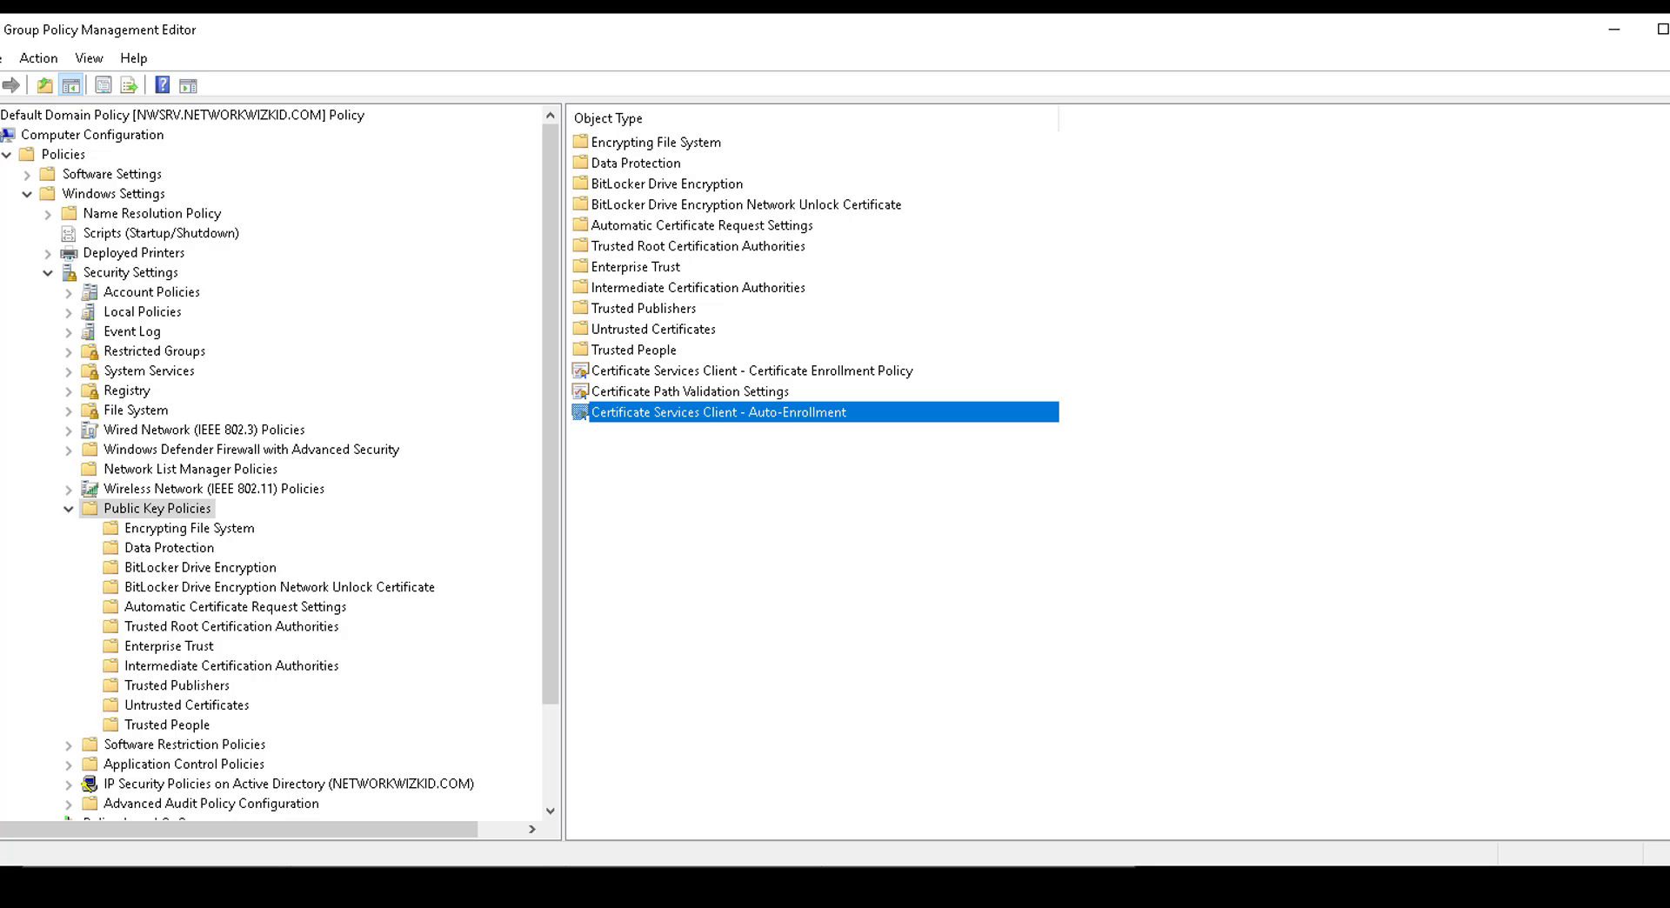
# - Enable computer certificate auto-enrollment with renewal of expired certificates and updating of certificates that use certificate templates, and save the settings
pyautogui.doubleClick(688, 418)
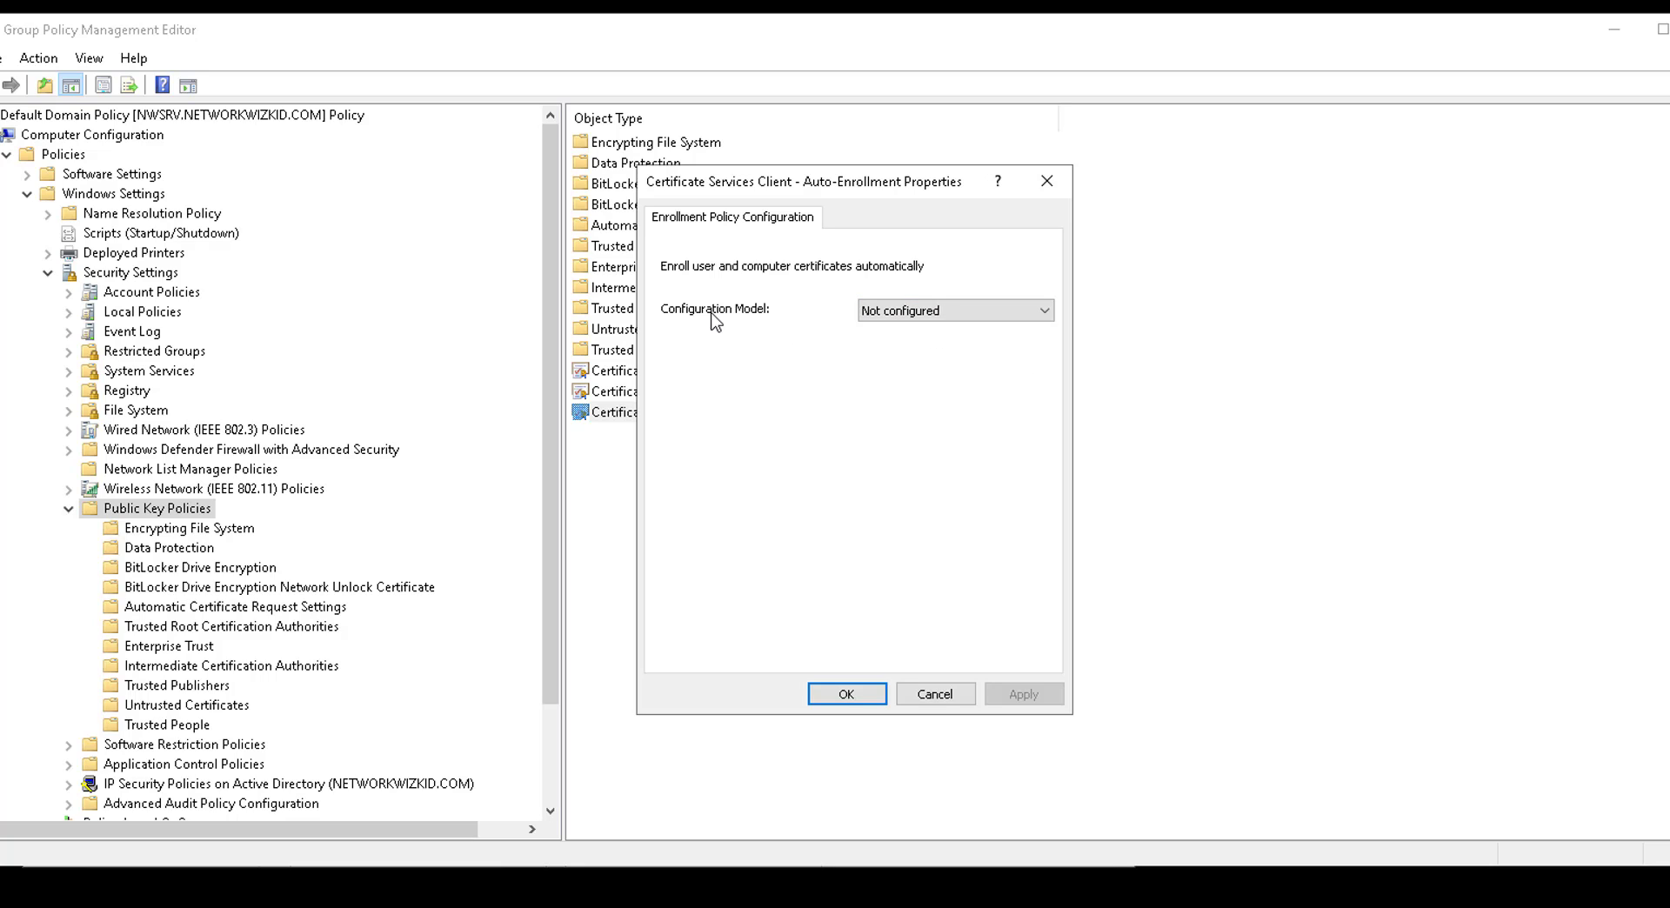
pyautogui.click(943, 314)
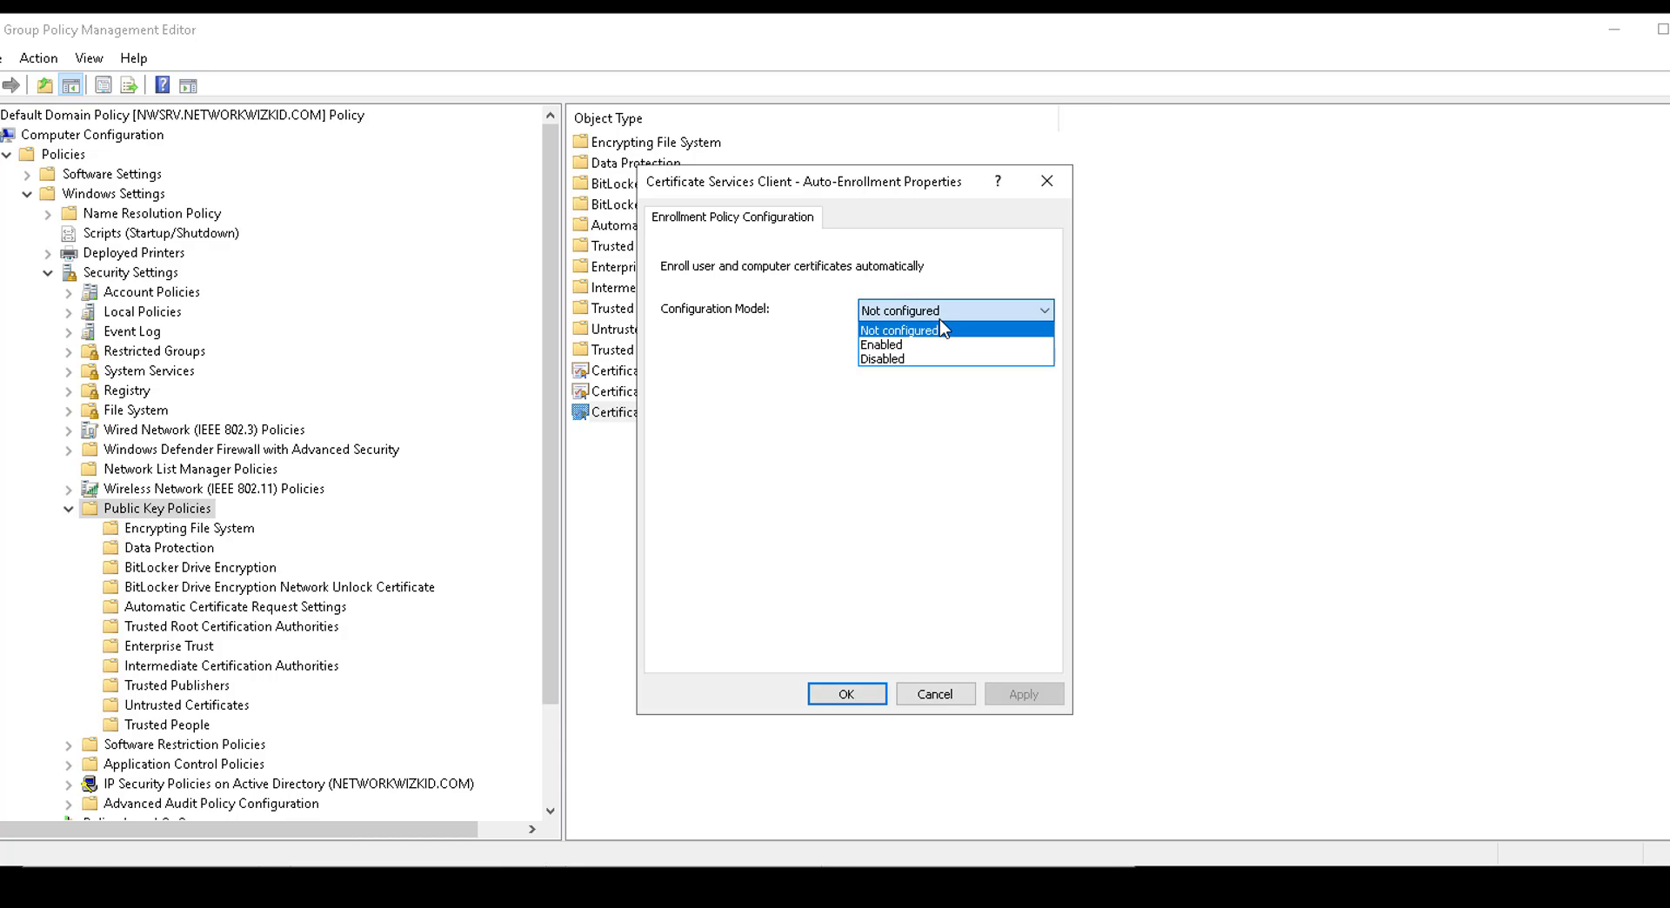
pyautogui.click(934, 346)
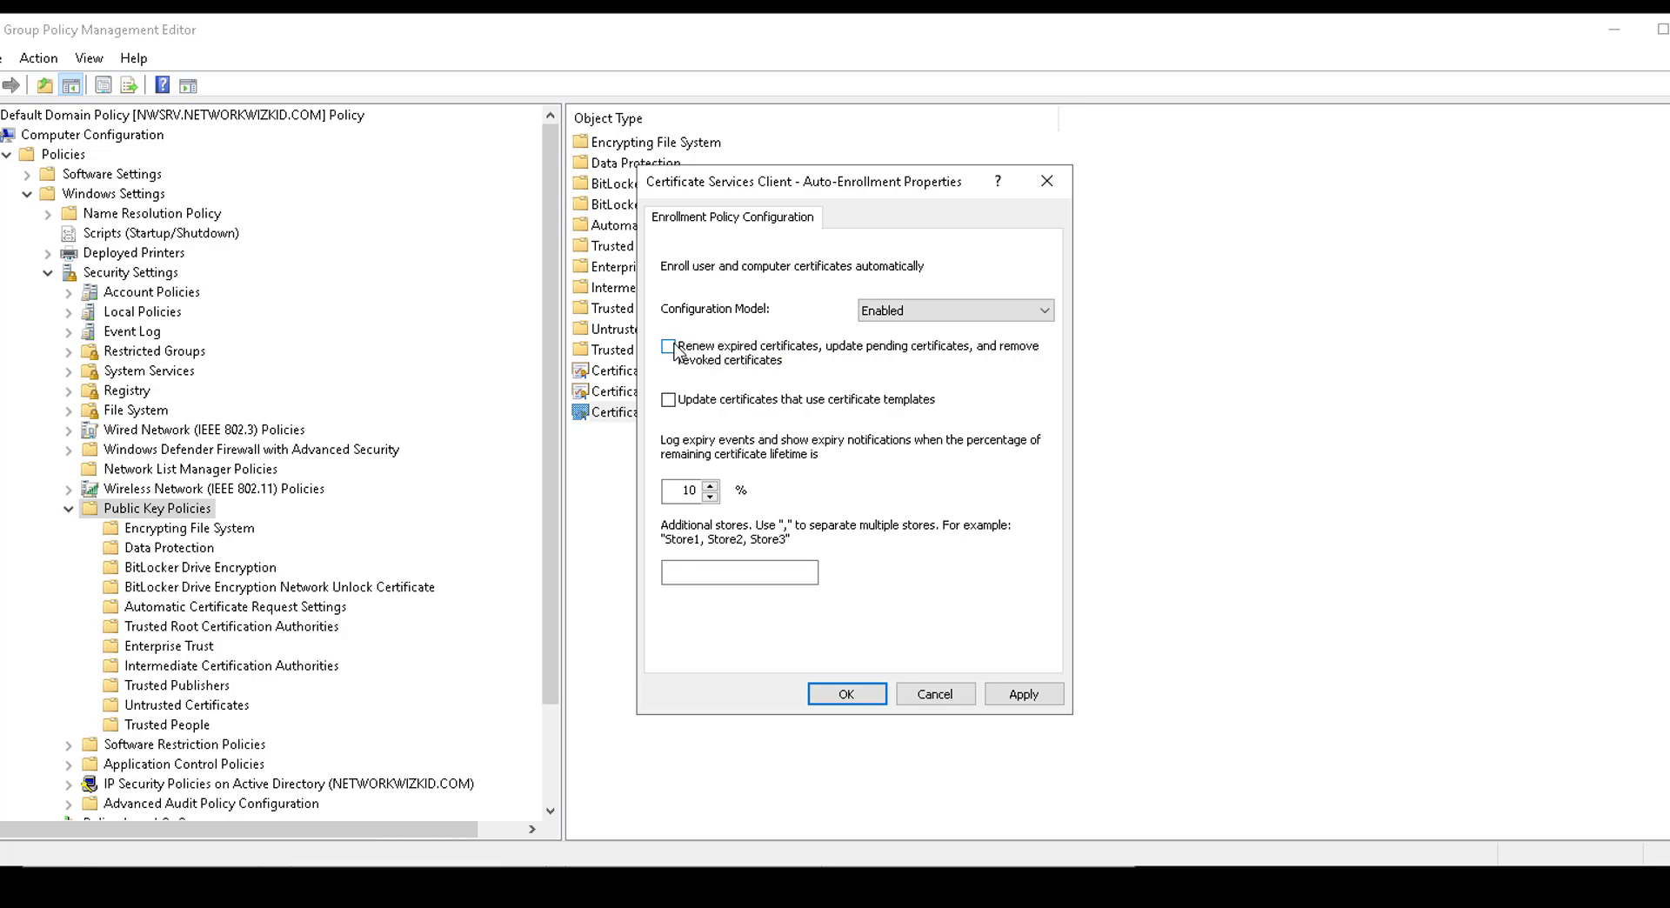
pyautogui.click(670, 405)
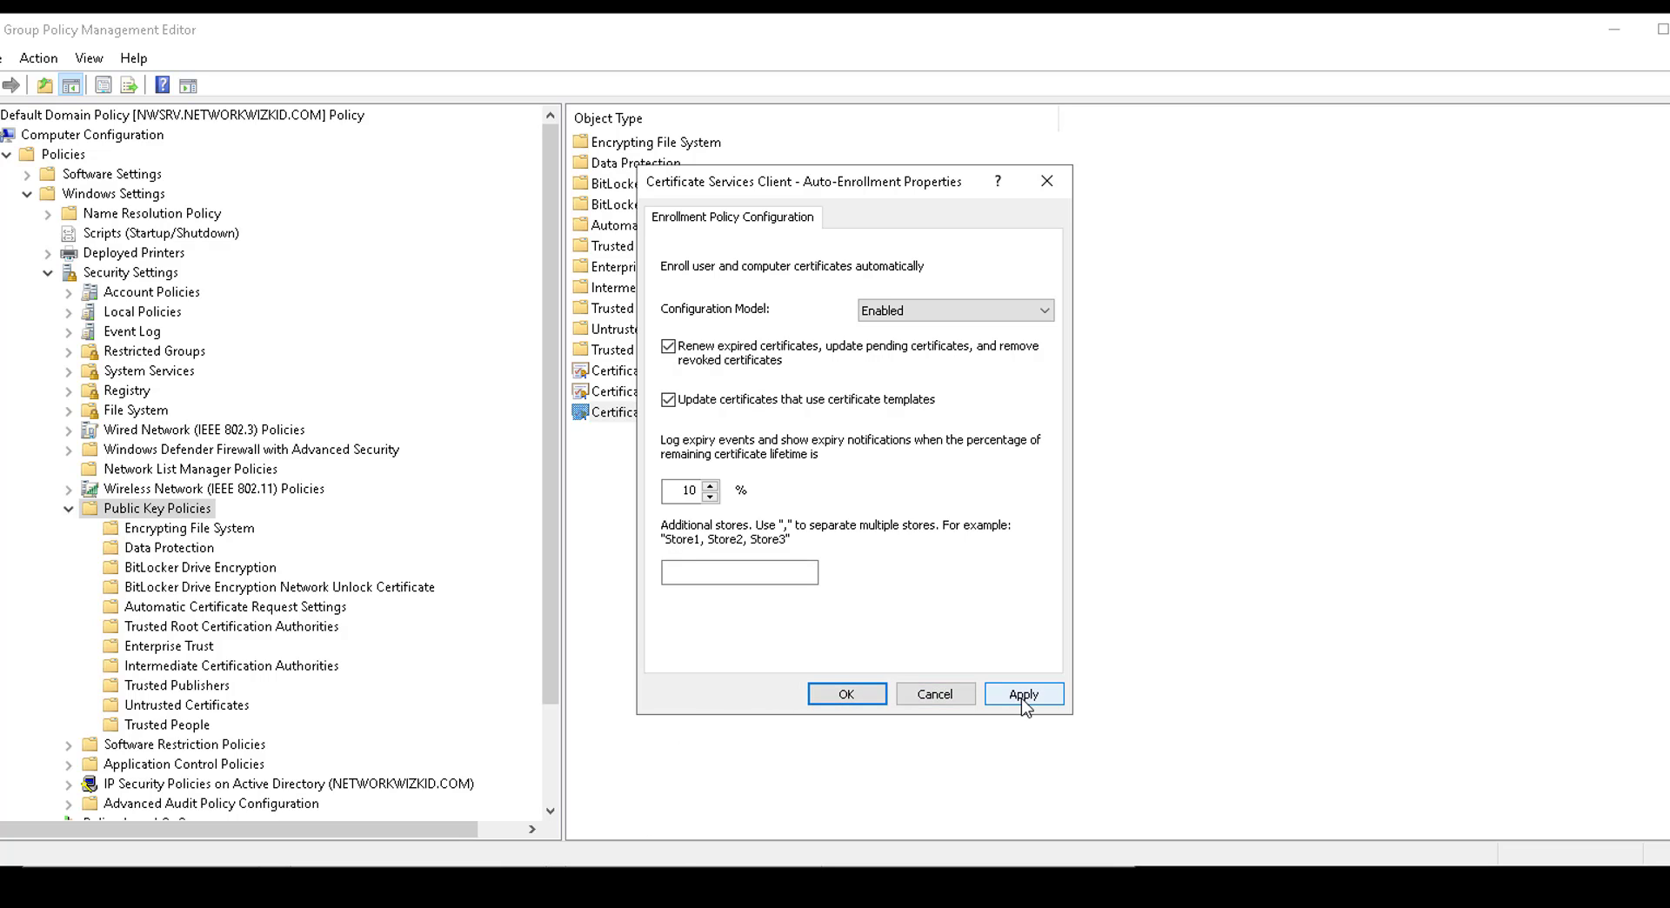
pyautogui.click(848, 695)
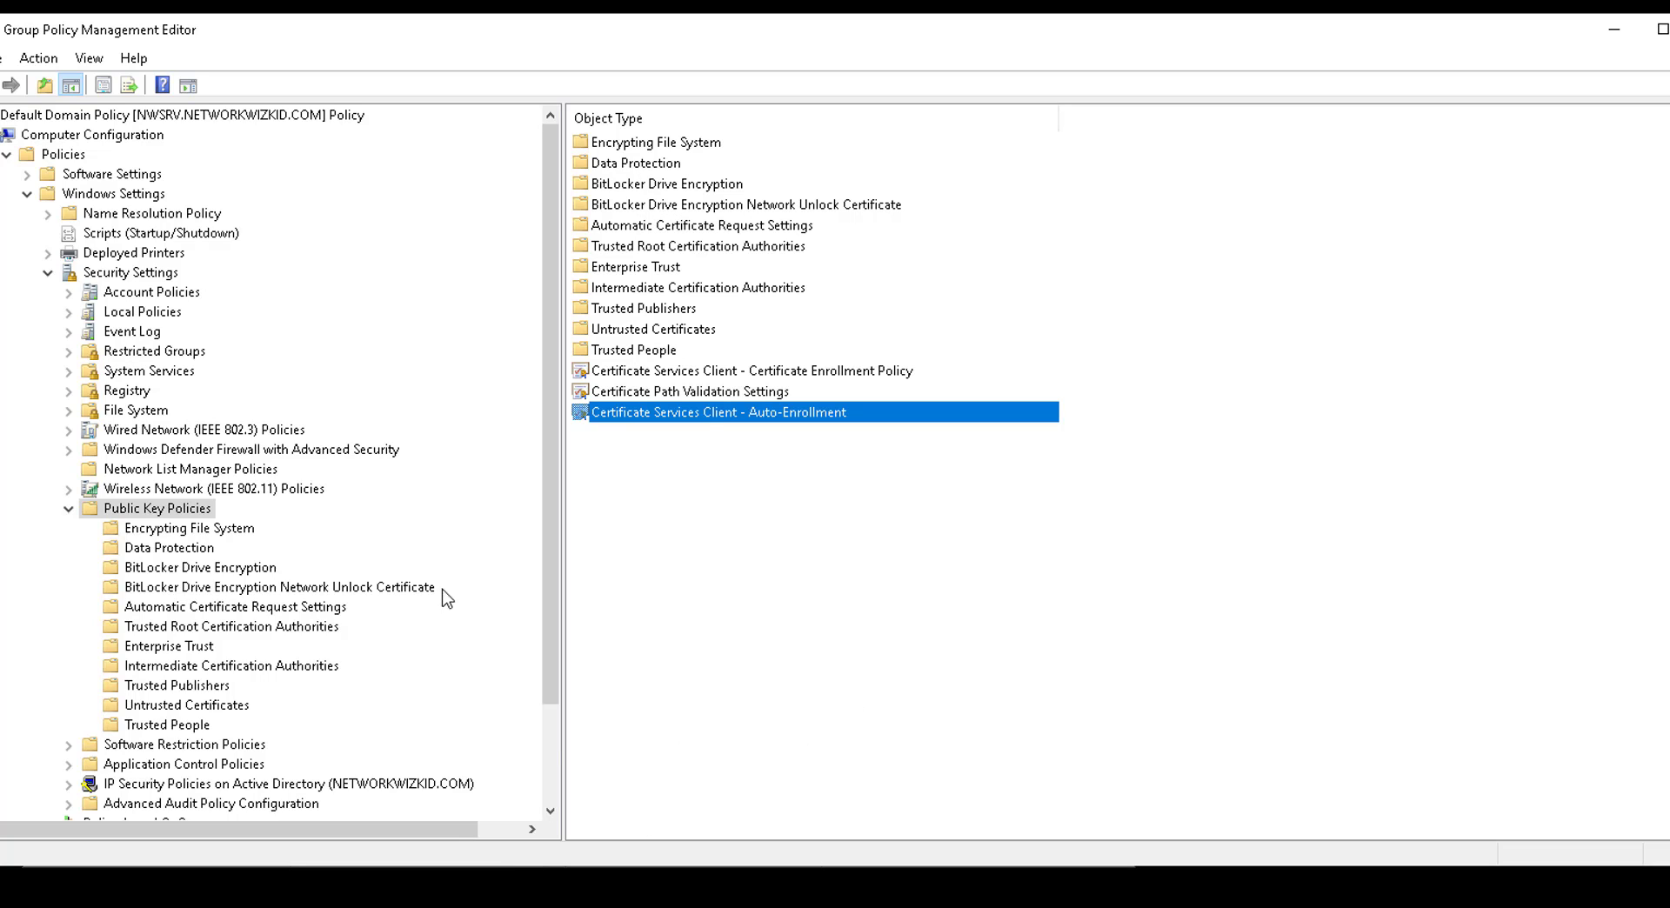
# - Collapse Computer Configuration and expand the Public Key Policies within the Windows security settings of the User Configuration policies
pyautogui.click(68, 509)
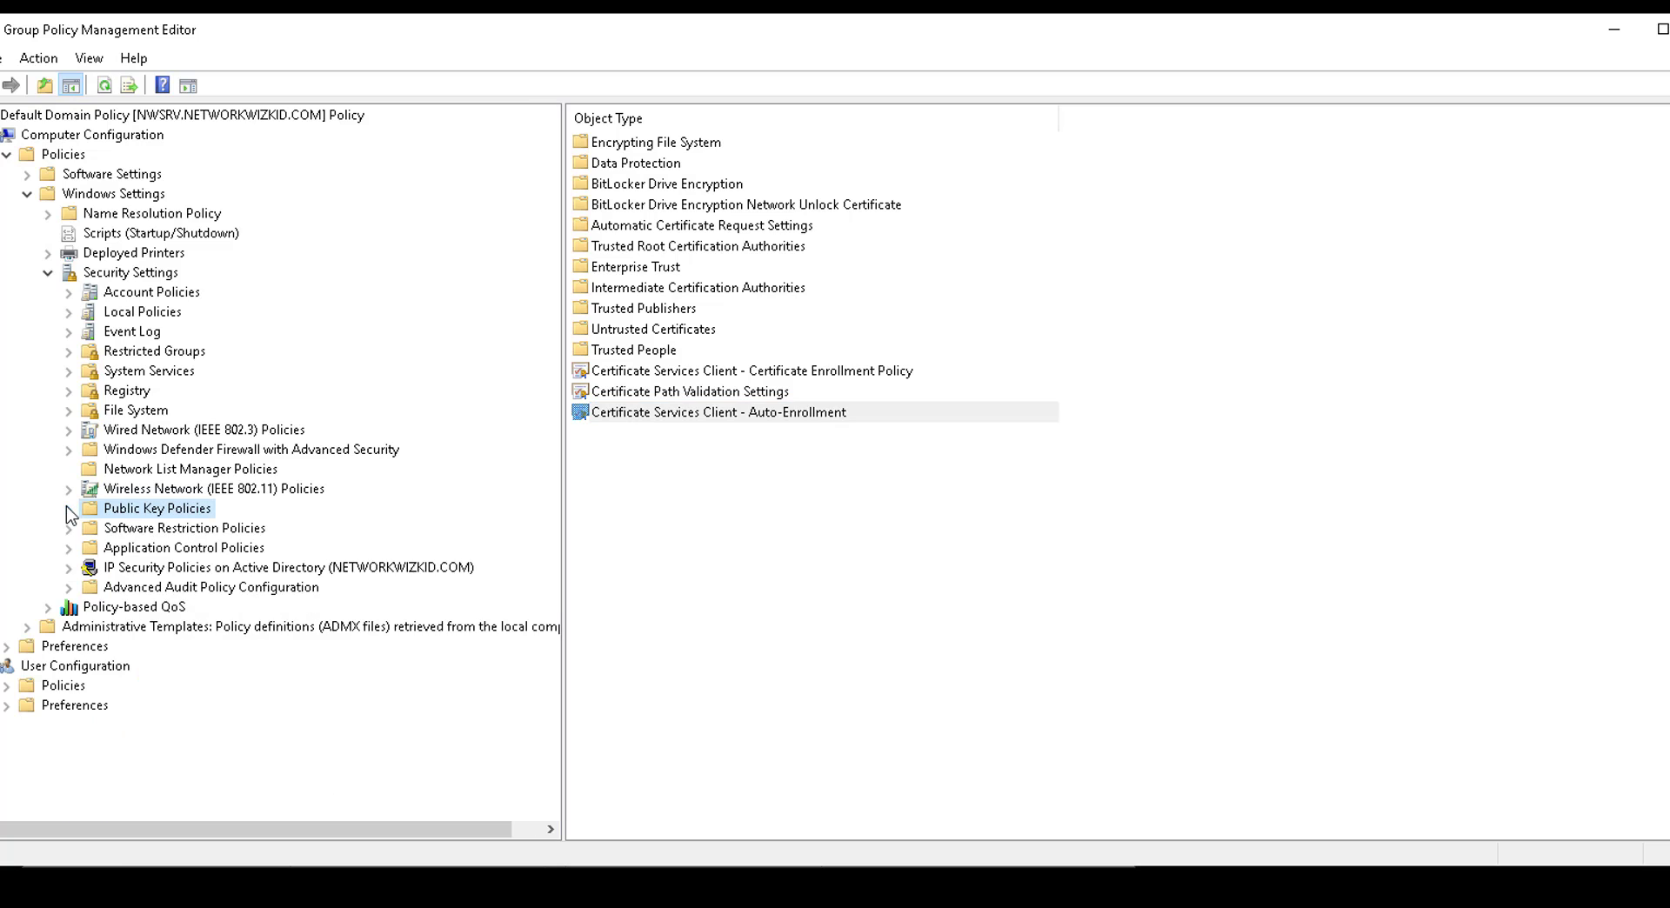
pyautogui.doubleClick(7, 136)
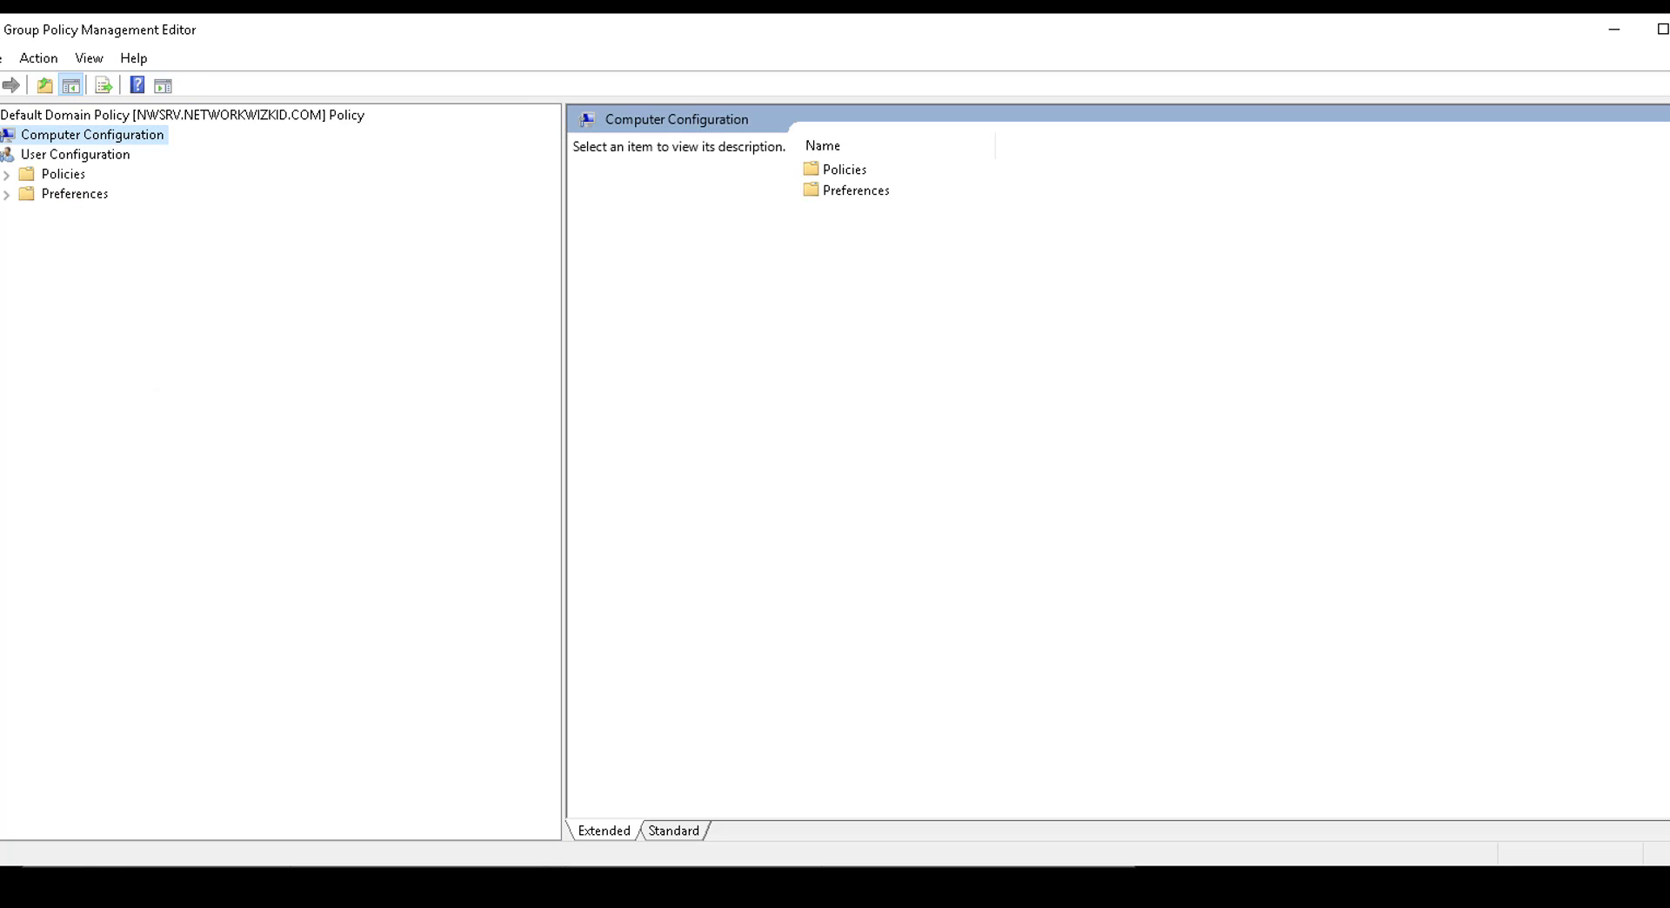
pyautogui.click(6, 175)
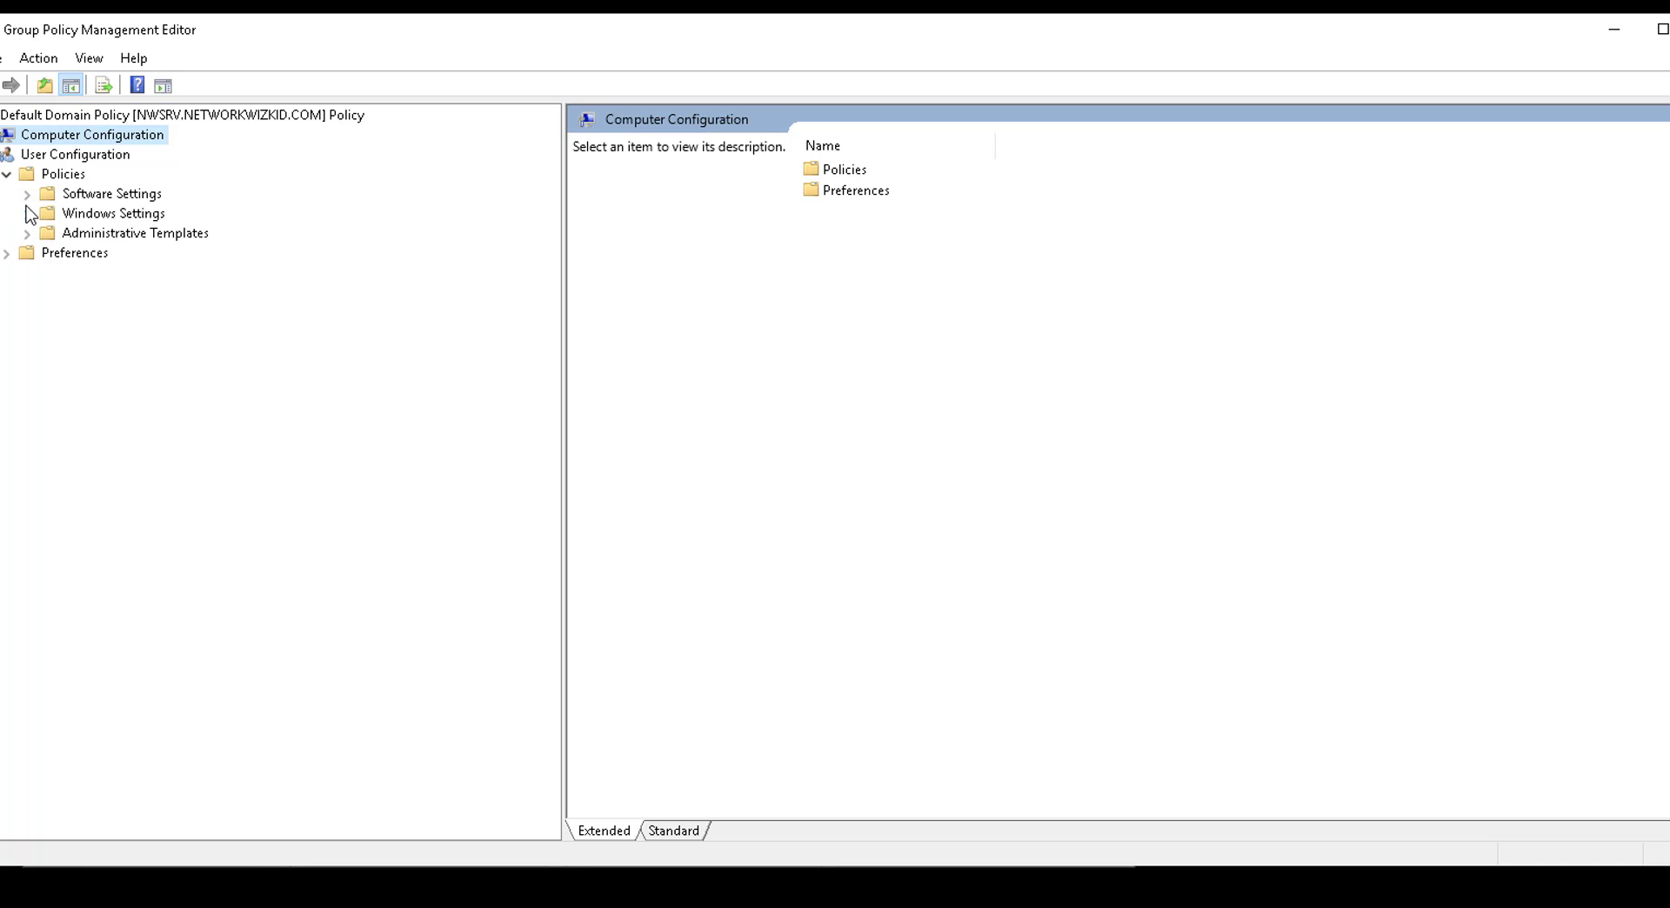
pyautogui.click(45, 176)
pyautogui.click(27, 214)
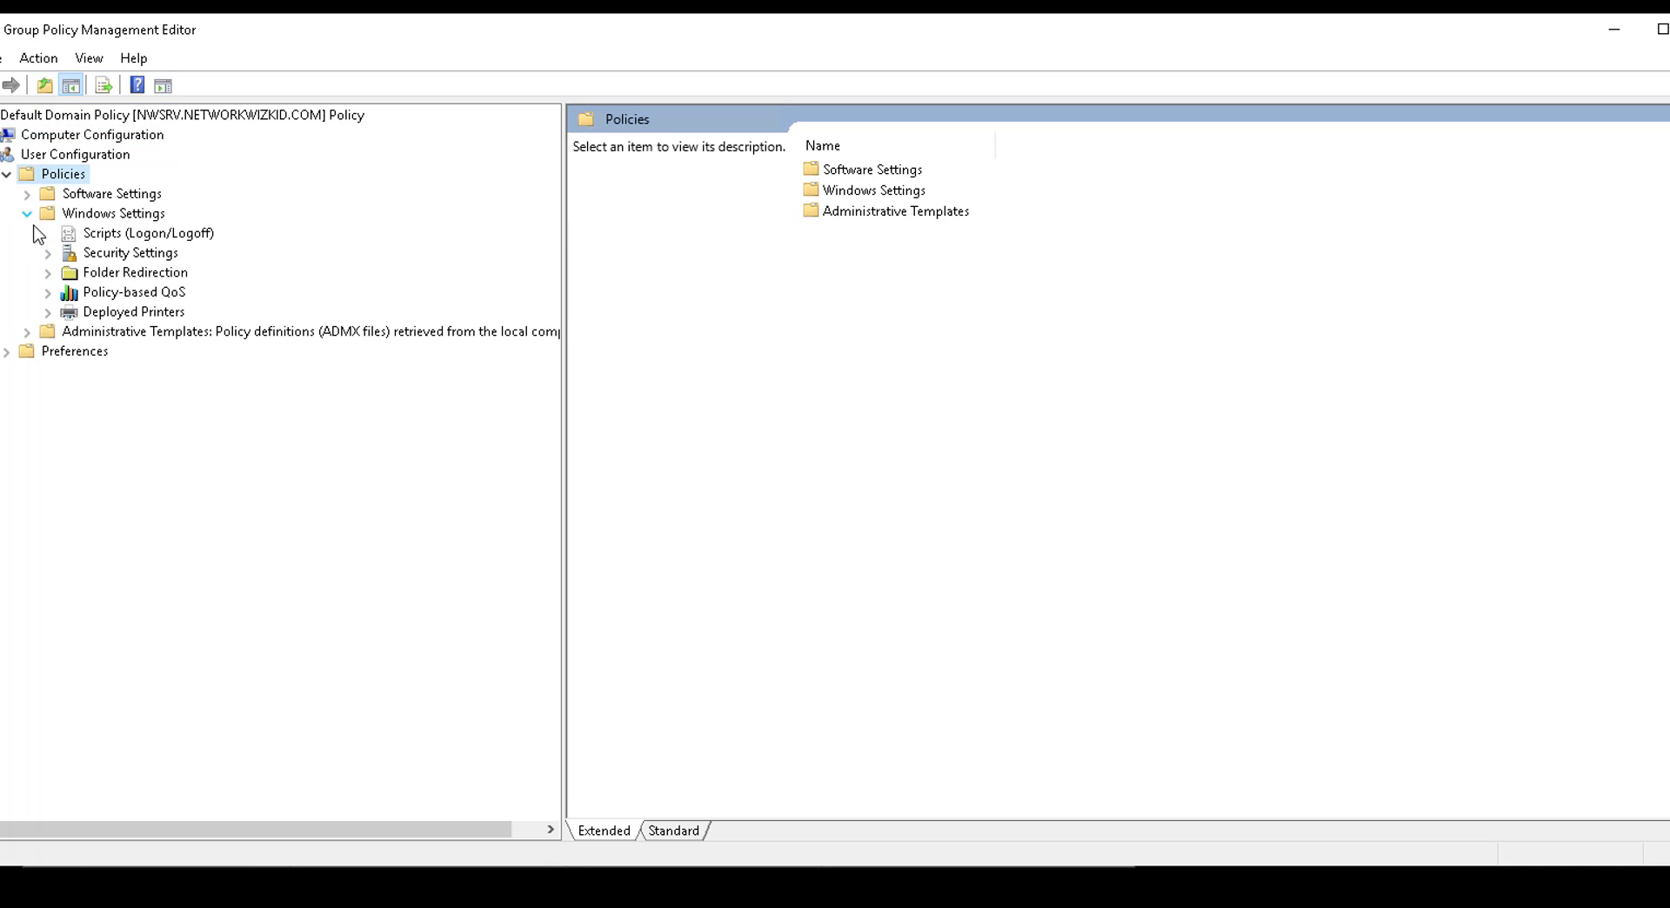
pyautogui.click(48, 254)
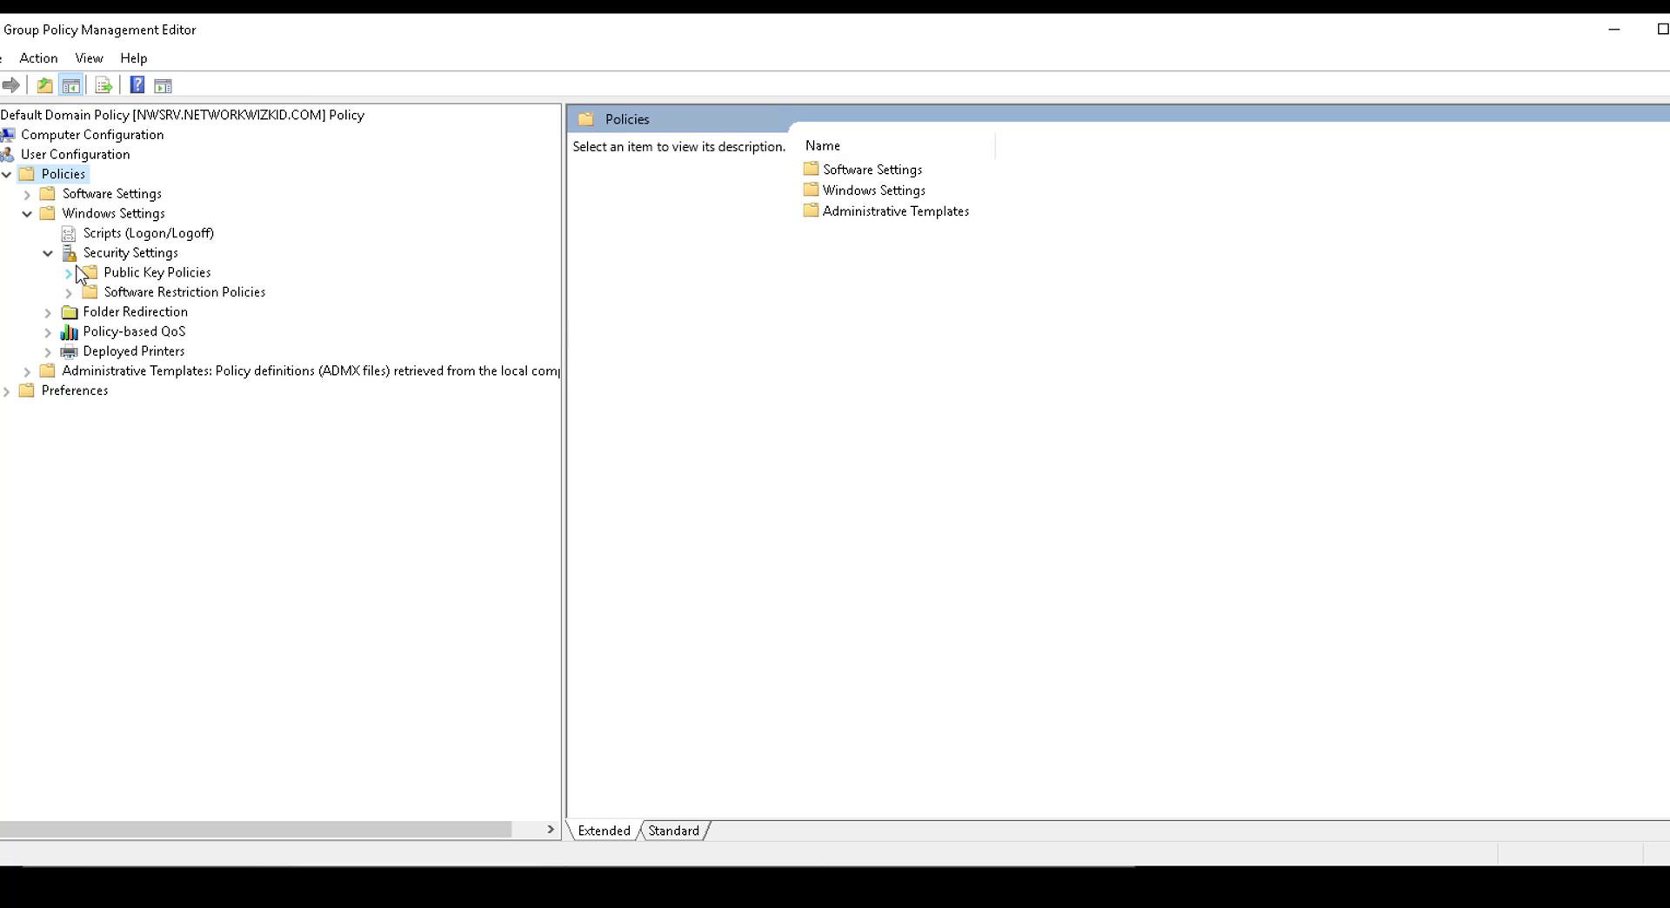
pyautogui.click(101, 275)
pyautogui.click(68, 273)
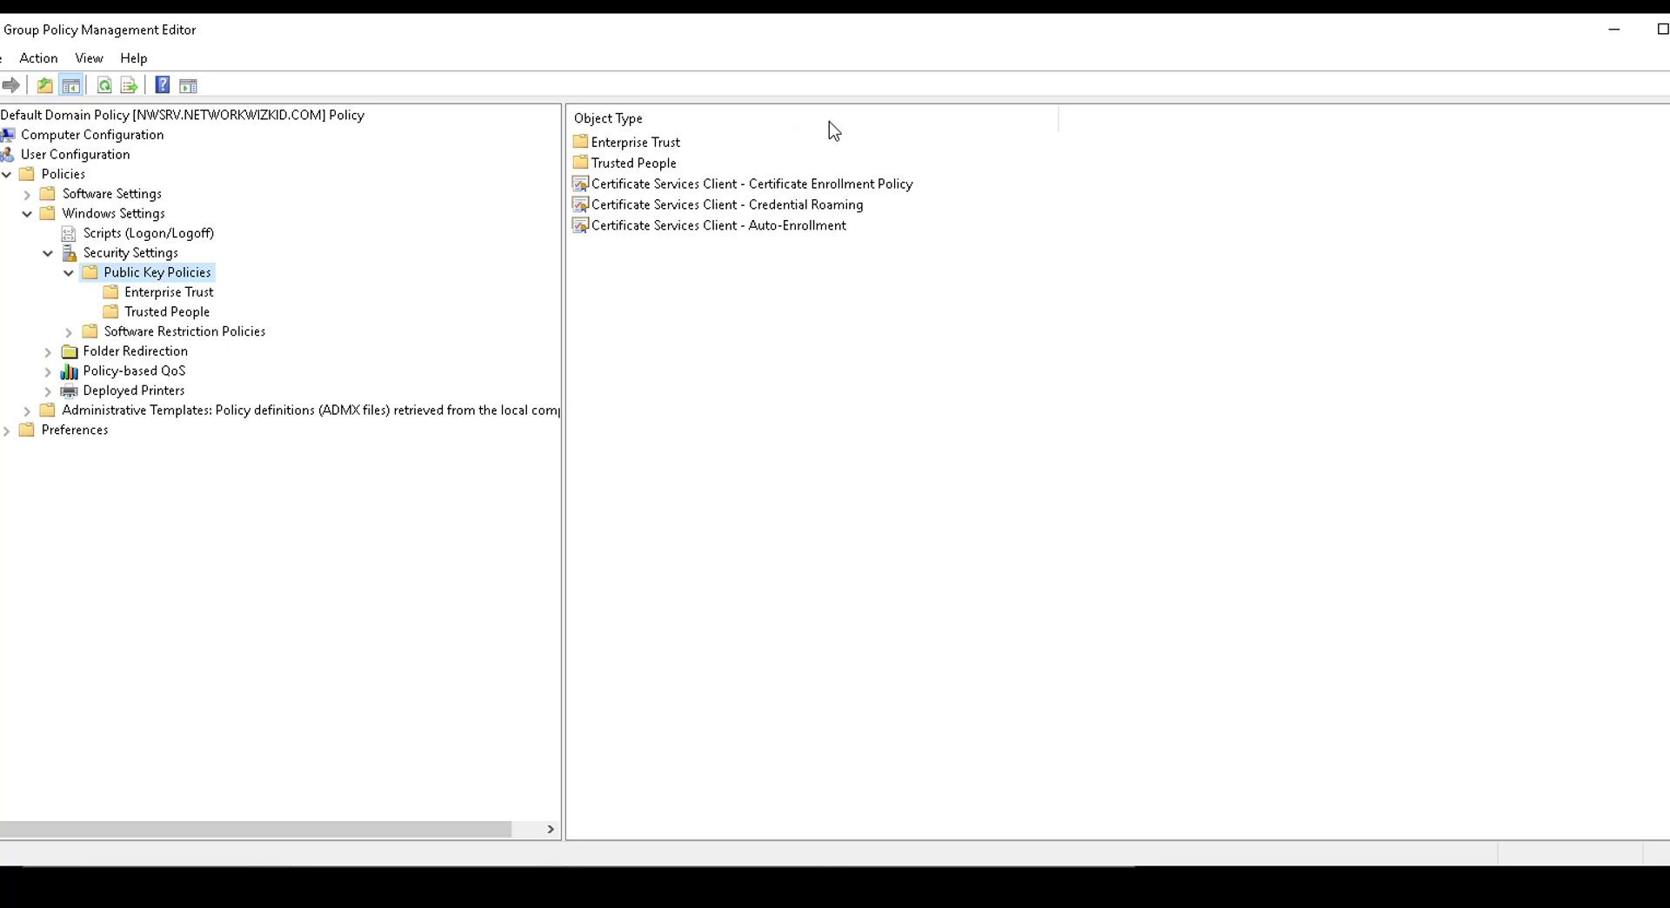
# - Enable user certificate auto-enrollment with renewal of expired certificates and updating of certificates that use certificate templates, and apply the settings
pyautogui.click(782, 231)
pyautogui.rightClick(781, 231)
pyautogui.click(772, 235)
pyautogui.click(934, 315)
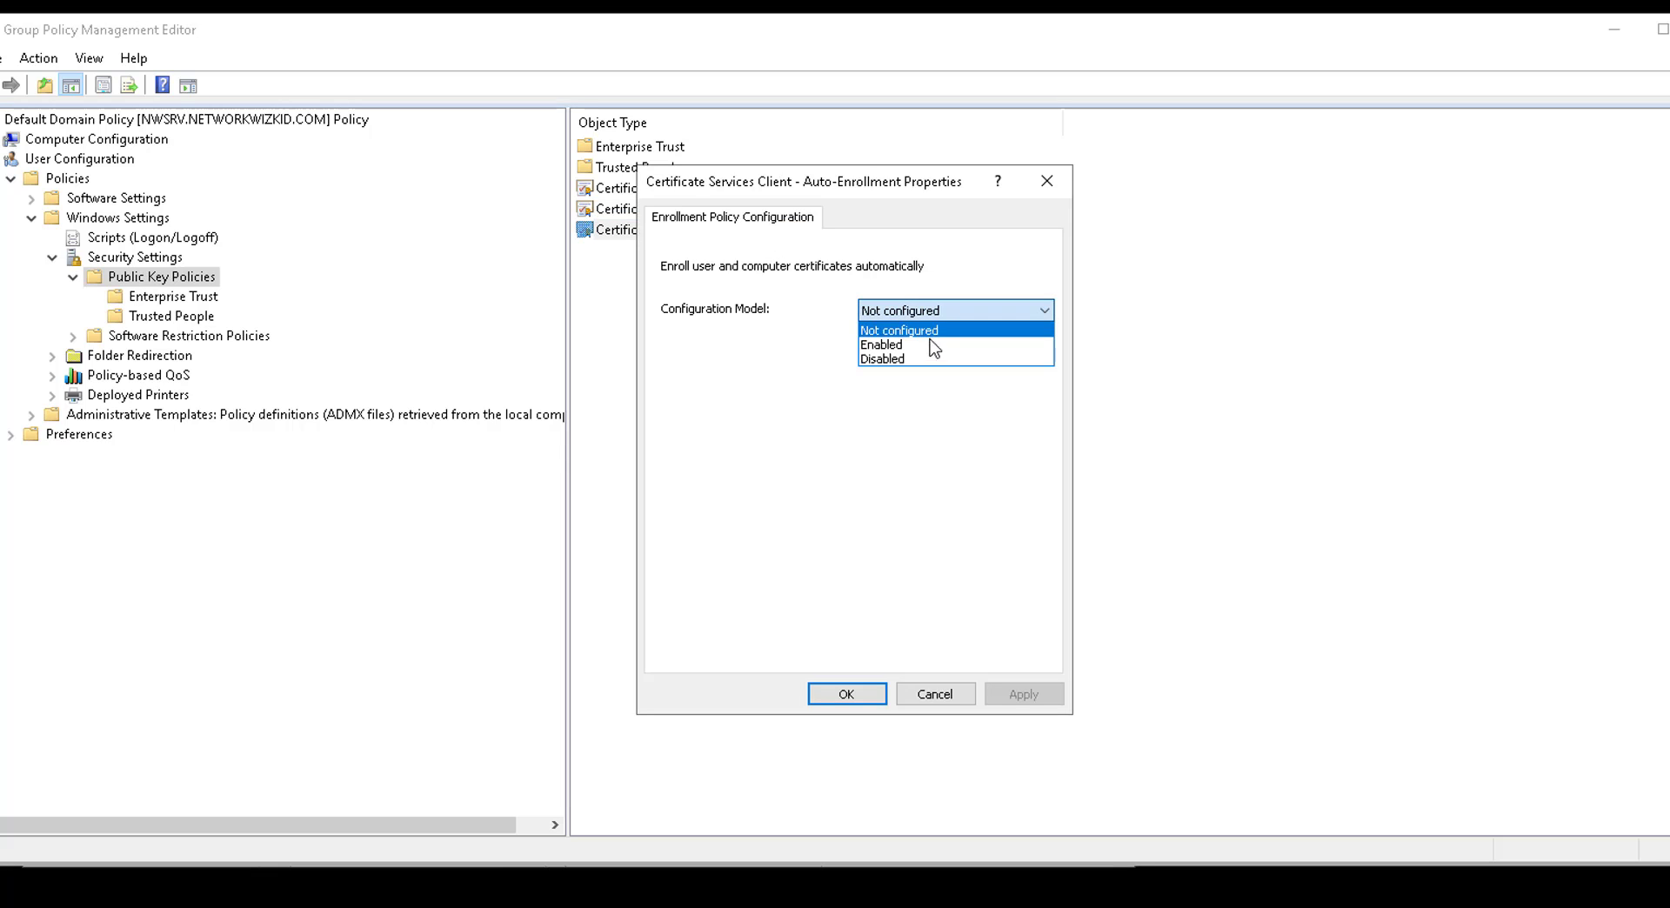
pyautogui.click(933, 347)
pyautogui.click(770, 357)
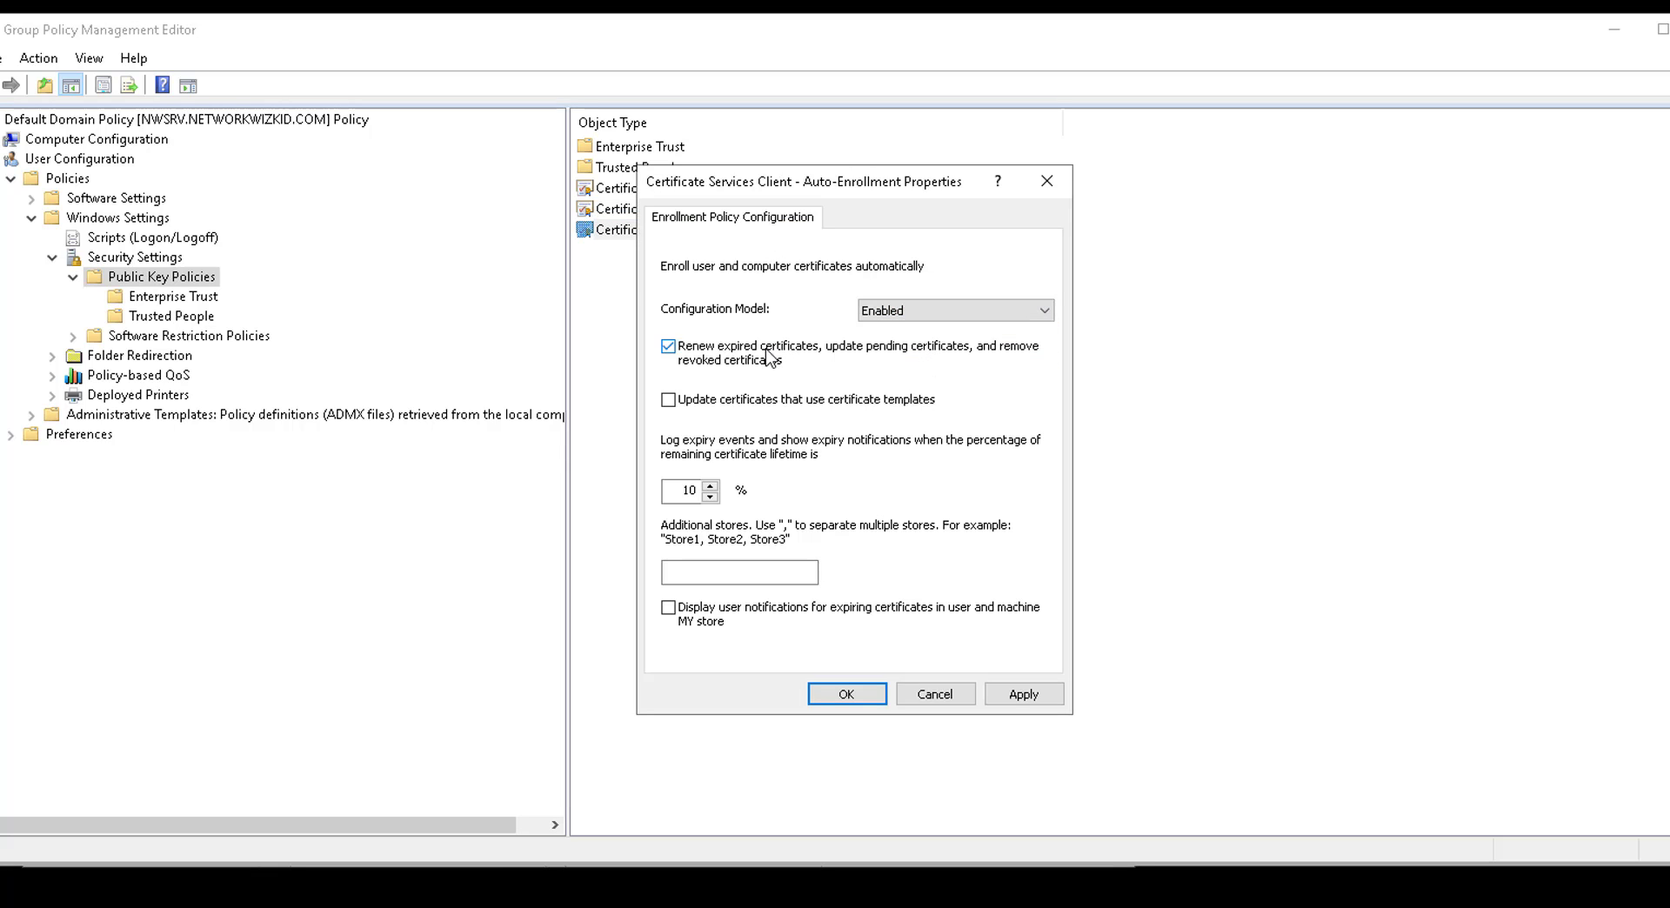
pyautogui.click(711, 403)
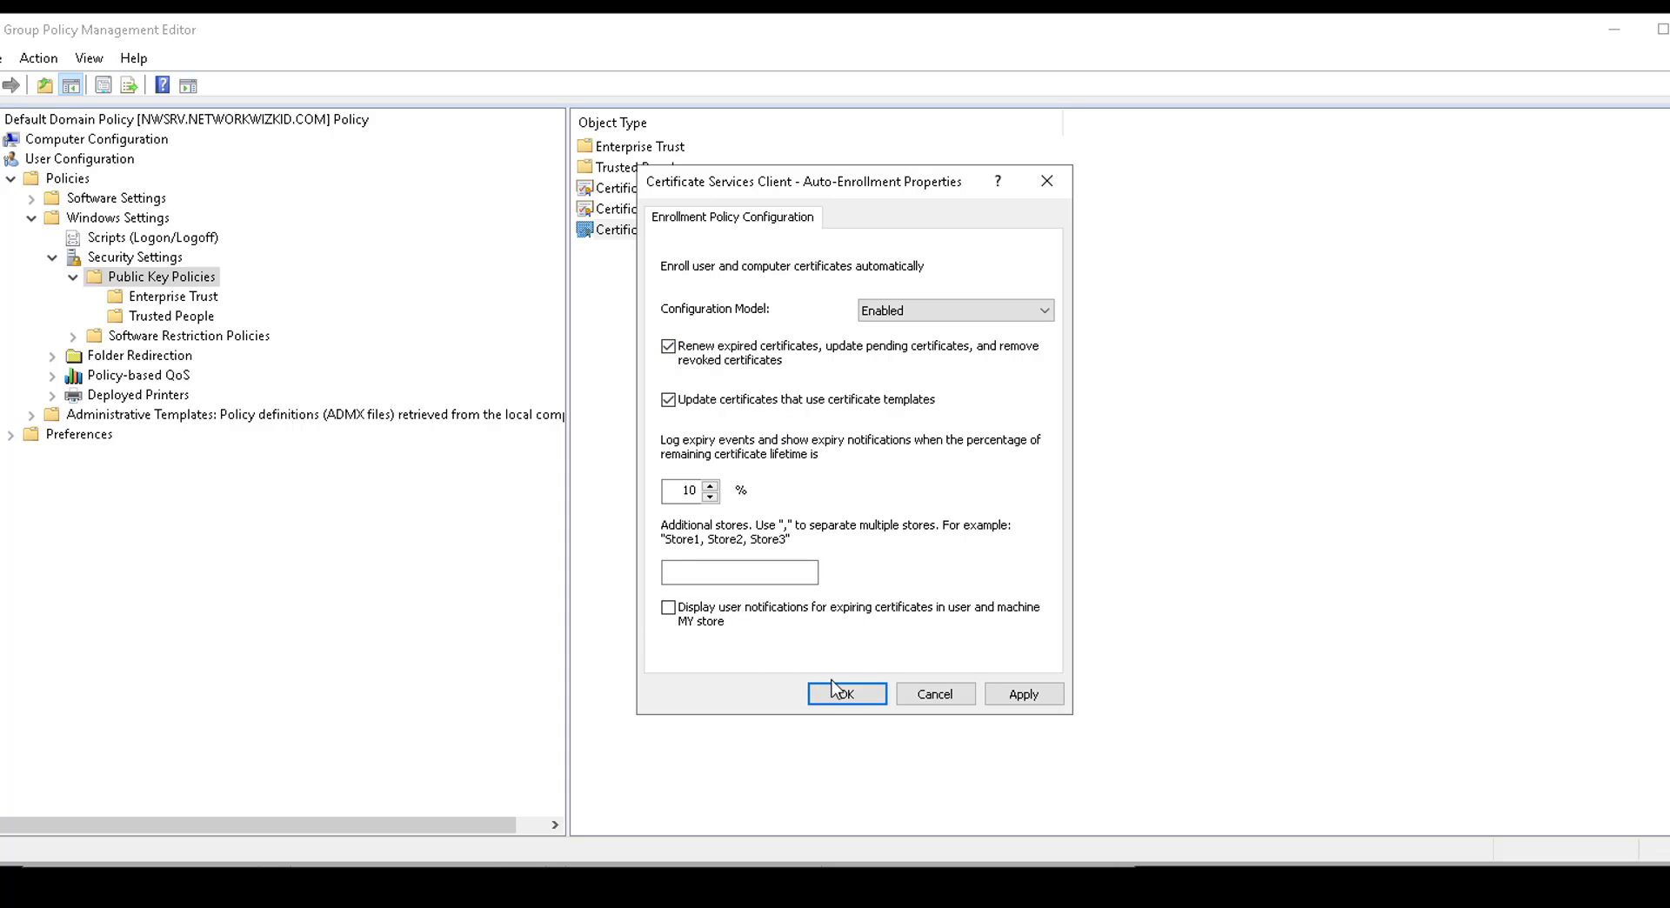
pyautogui.click(1009, 693)
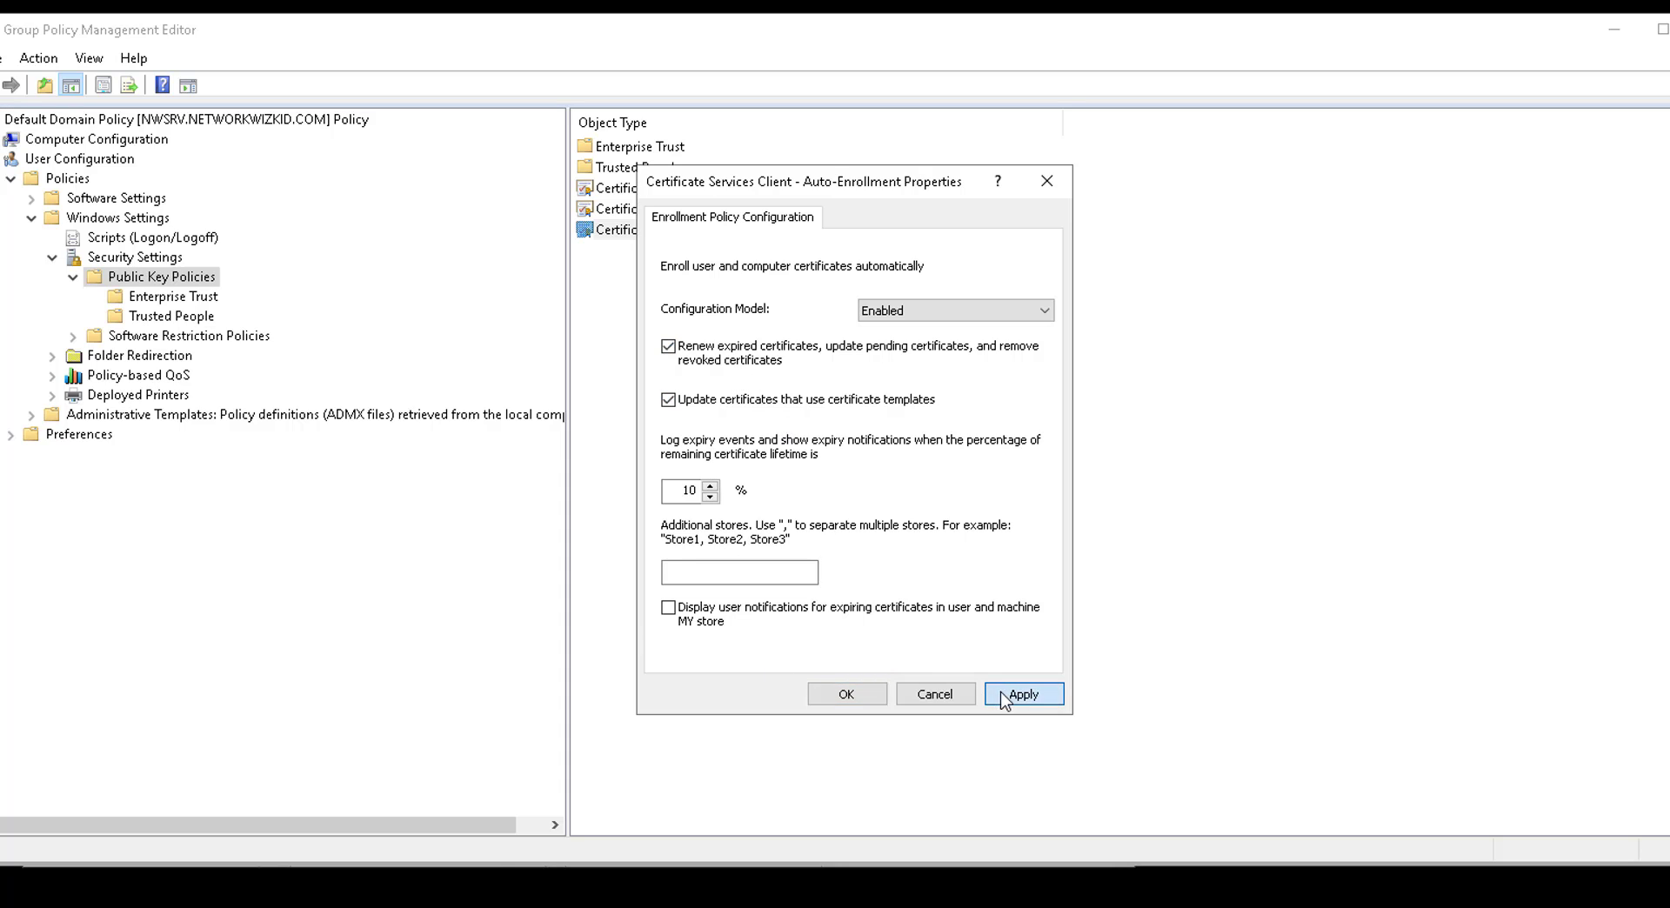
# - Close the user auto-enrollment properties and start a Remote Desktop connection to 192.168.111.3
pyautogui.click(852, 691)
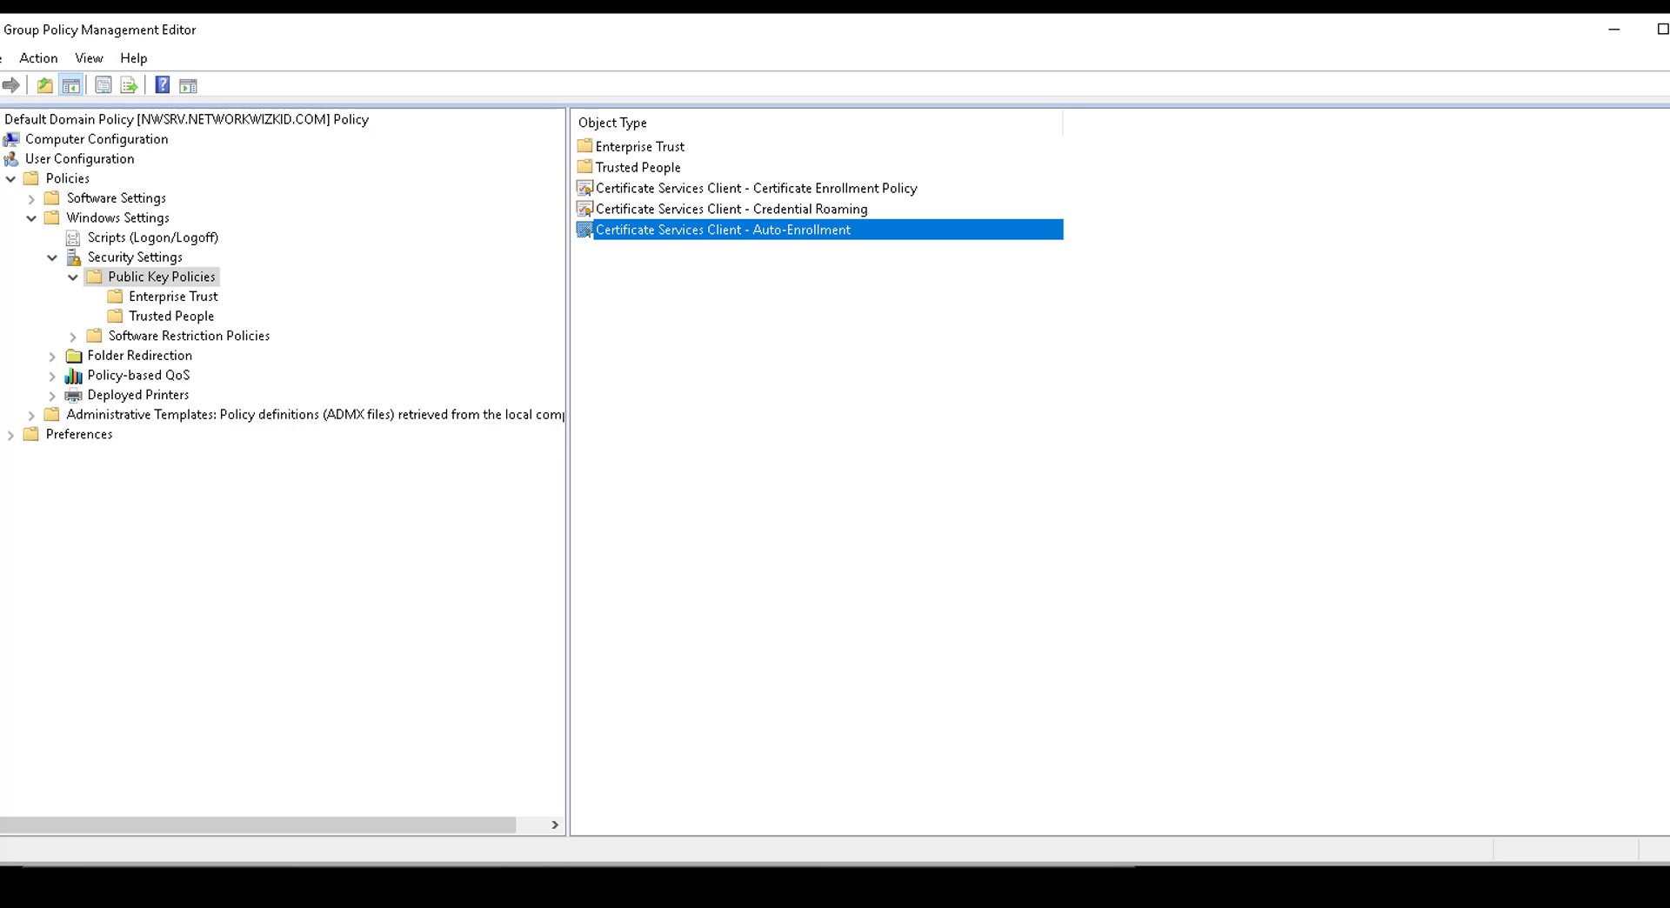
pyautogui.click(52, 896)
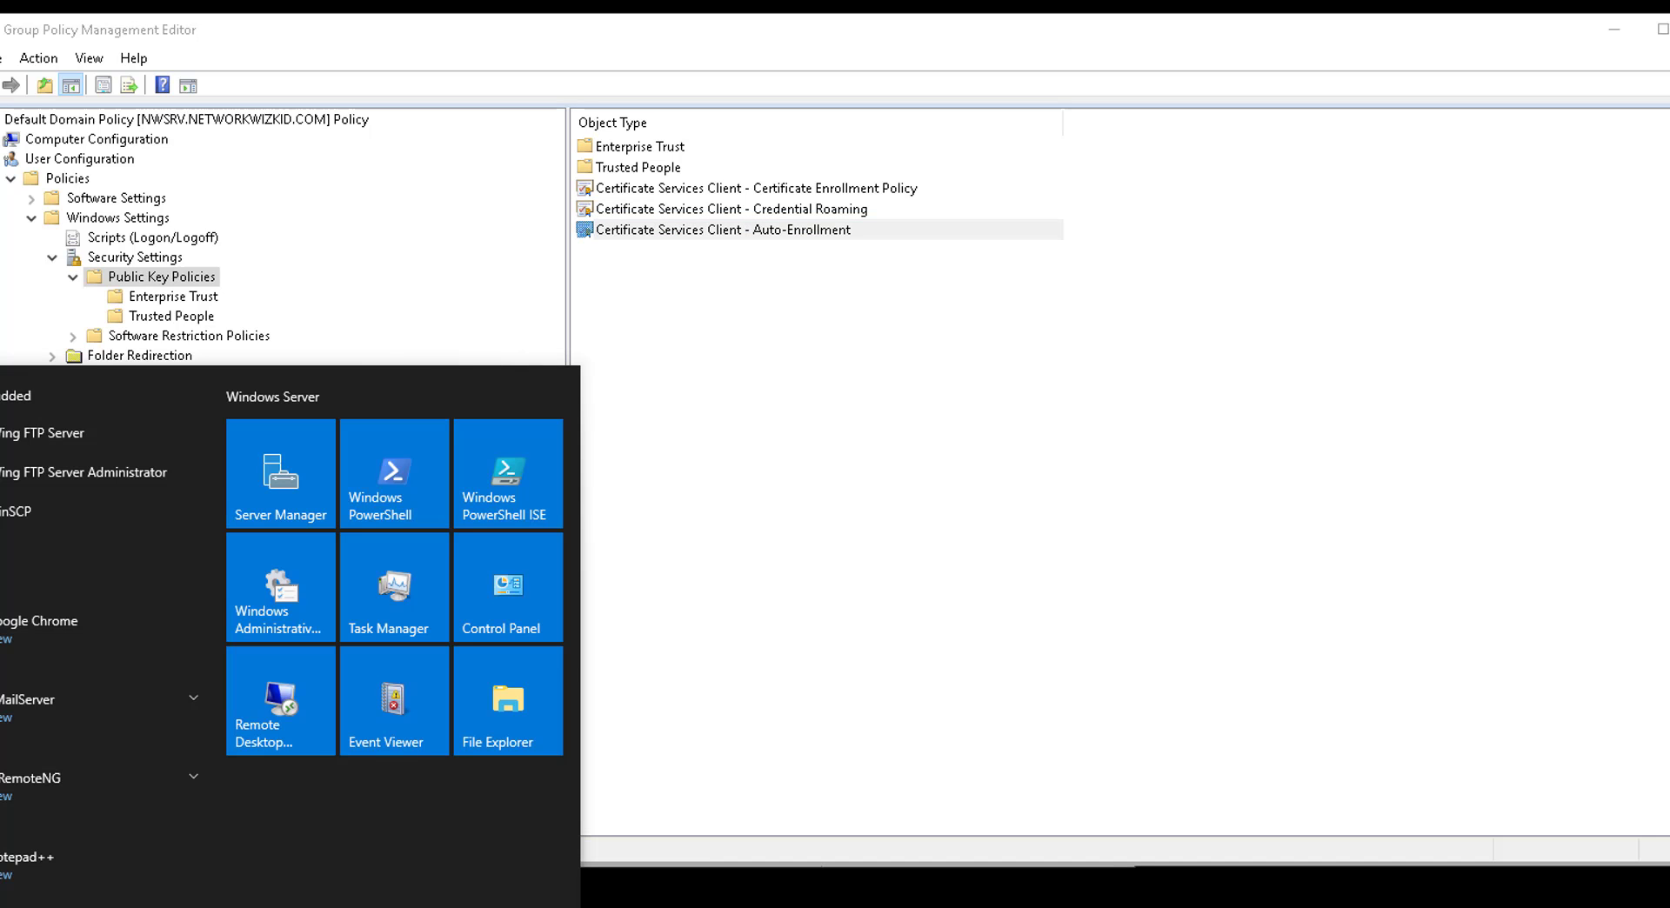
pyautogui.write('remote')
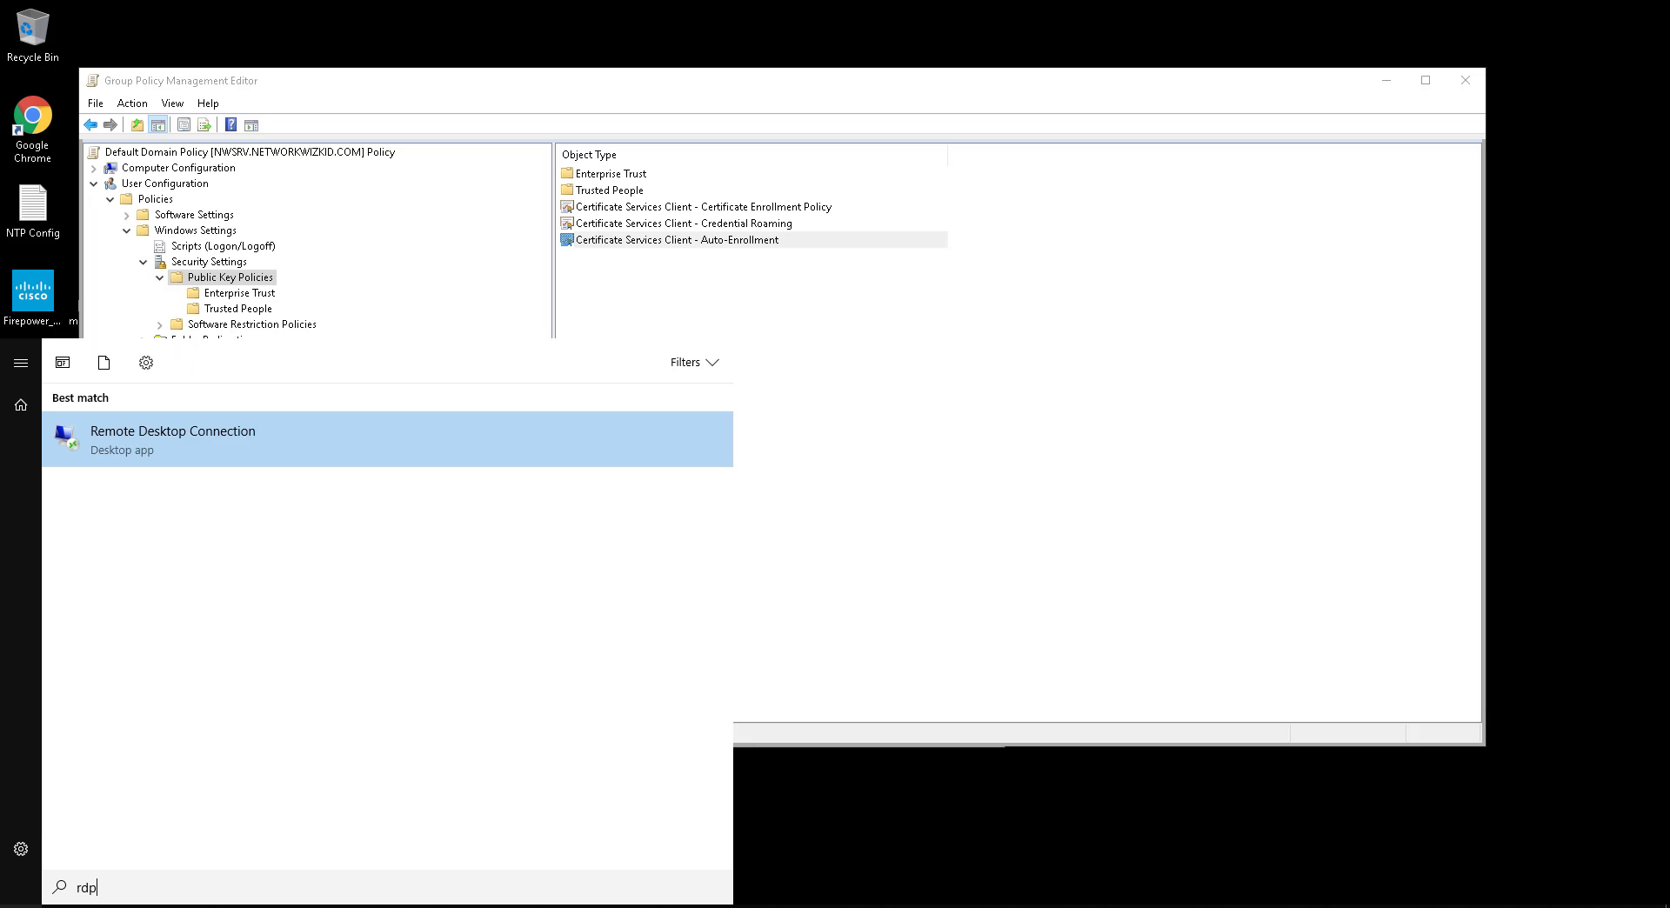
pyautogui.press('Return')
pyautogui.write('19')
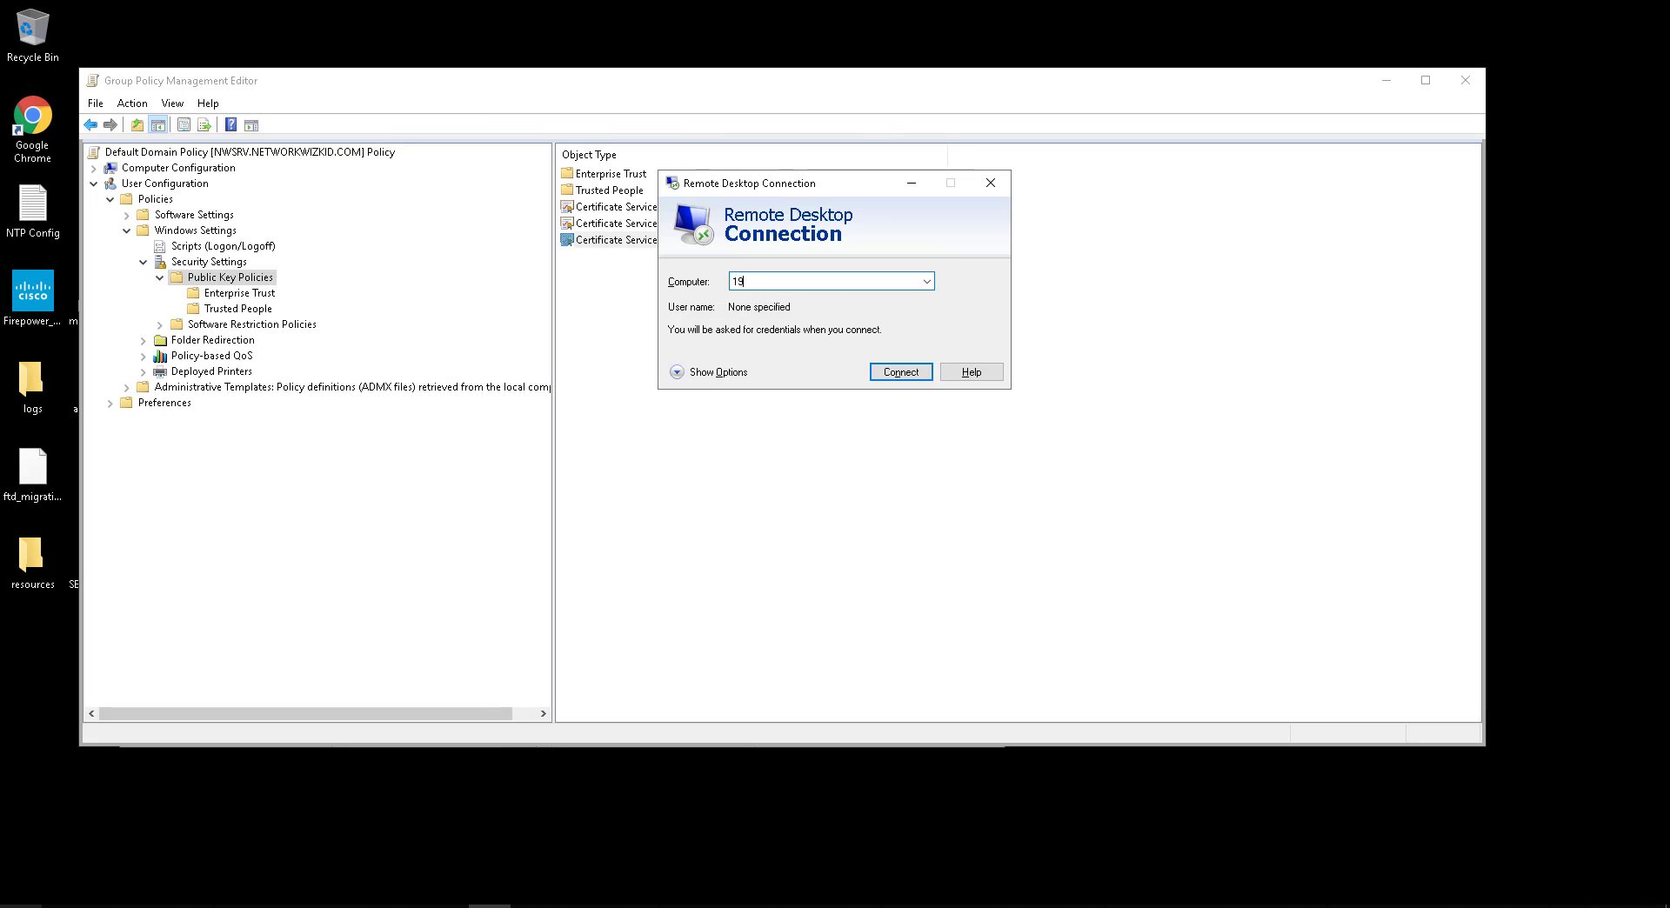
pyautogui.write('2.168.111.3')
pyautogui.press('Return')
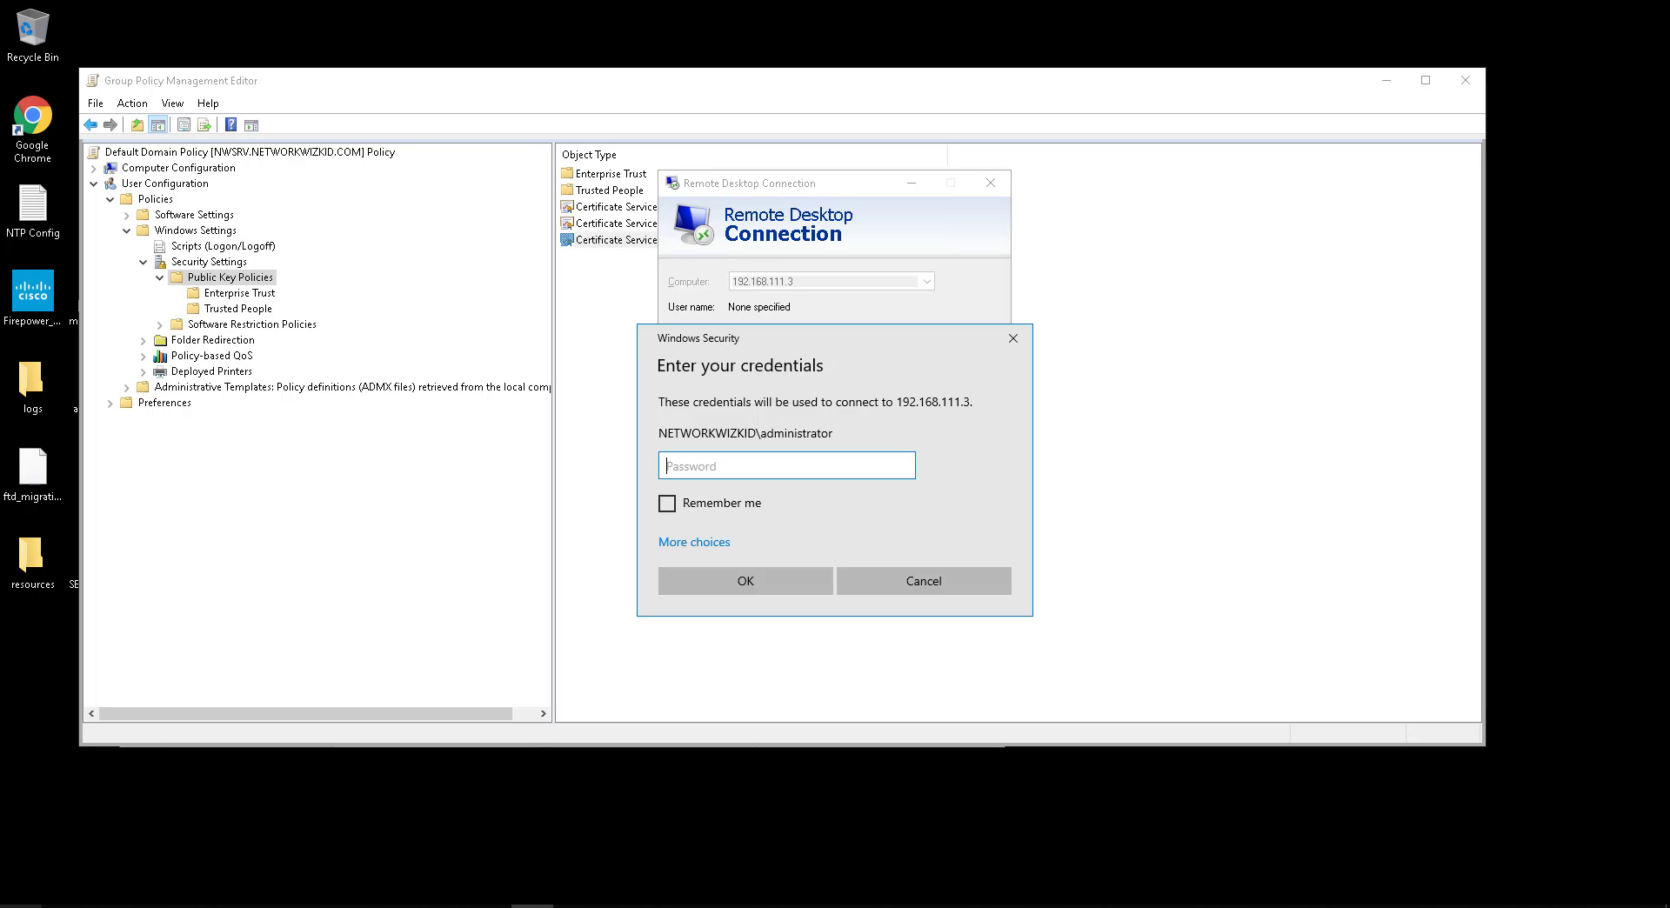
# - Sign in to the remote computer with a different account's user name and password, and connect despite the certificate warning
pyautogui.click(678, 547)
pyautogui.click(707, 635)
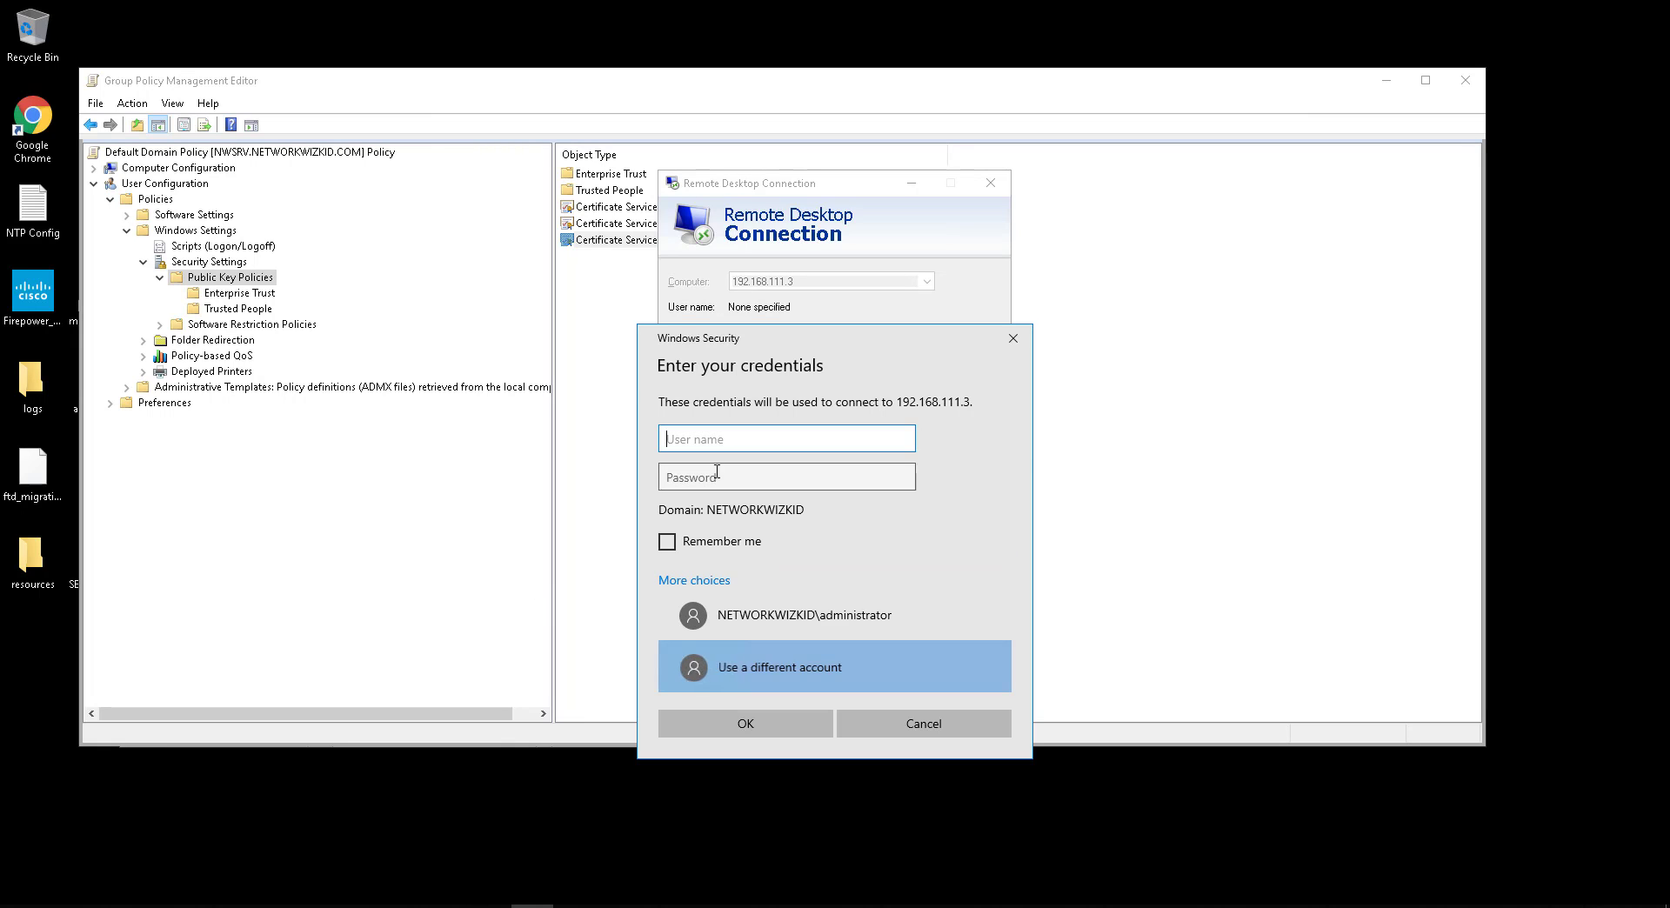
pyautogui.write('kelvin')
pyautogui.press('Tab')
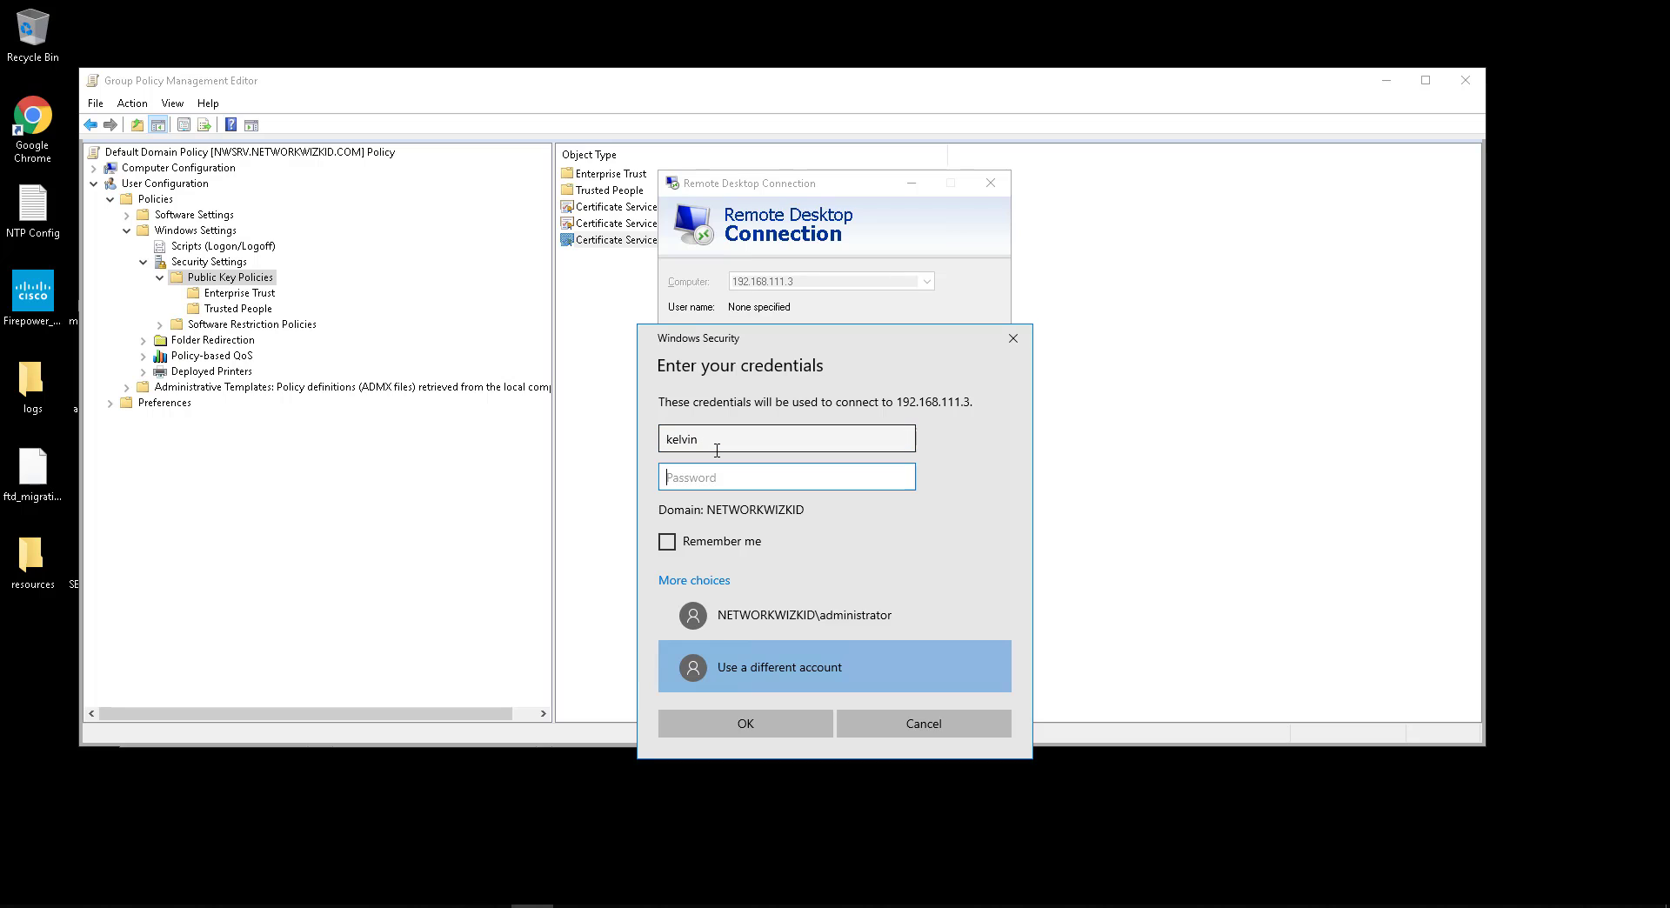
pyautogui.write('•••••••••••••••••••••')
pyautogui.press('Return')
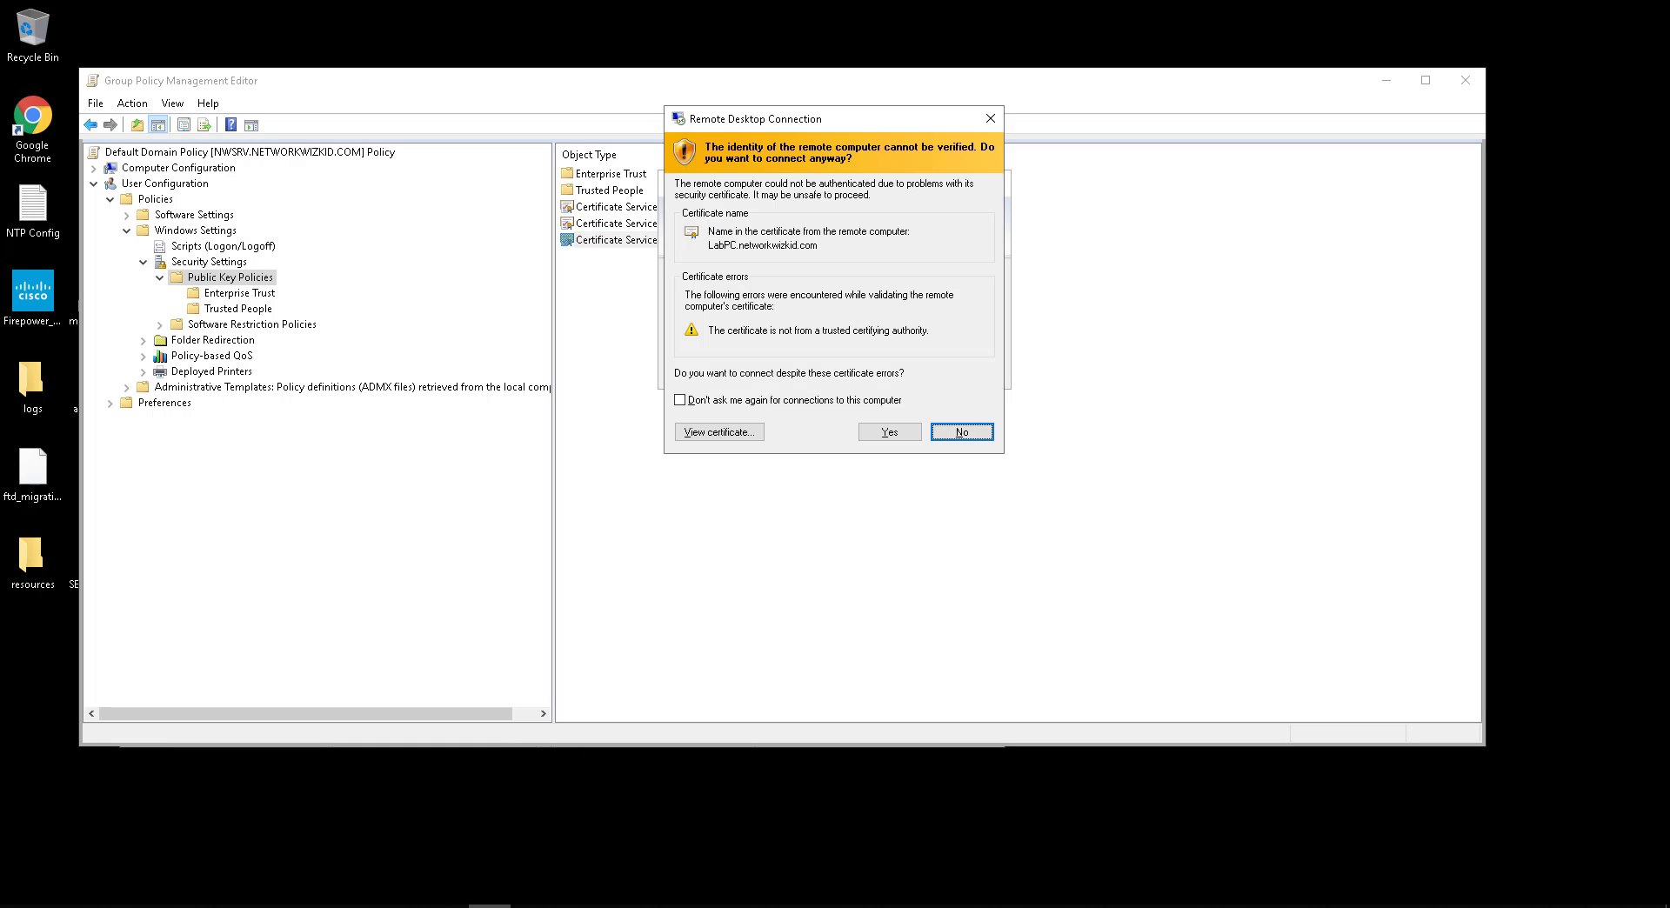
pyautogui.click(888, 432)
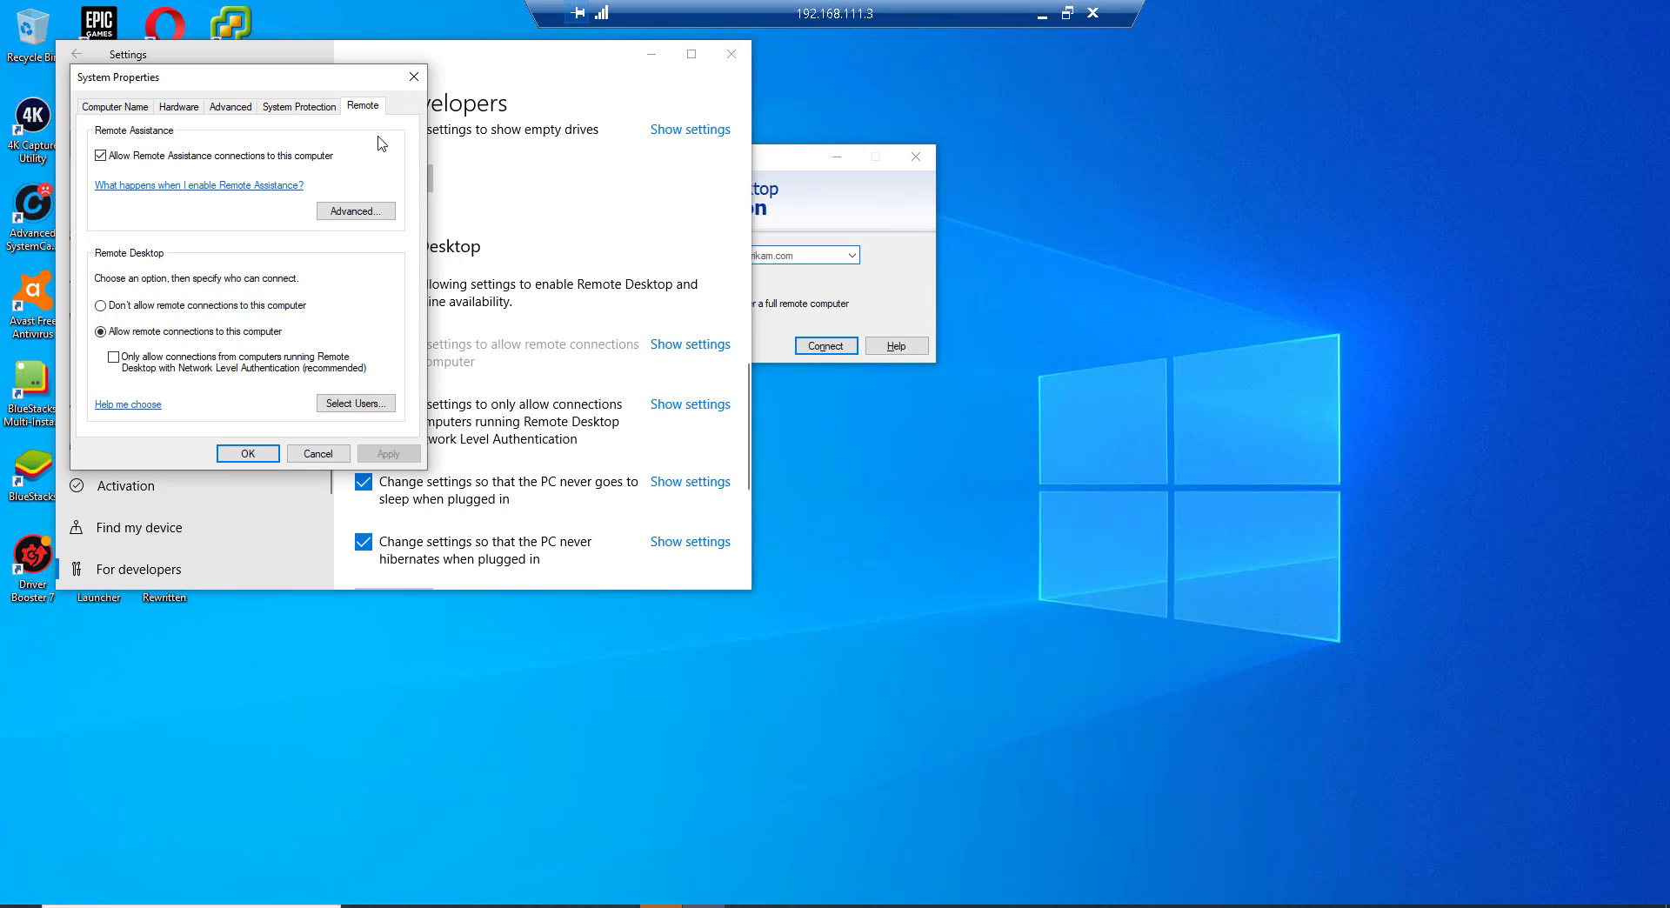
# - Close the System Properties, Settings and Remote Desktop Connection windows left open on the remote desktop
pyautogui.click(414, 76)
pyautogui.click(661, 54)
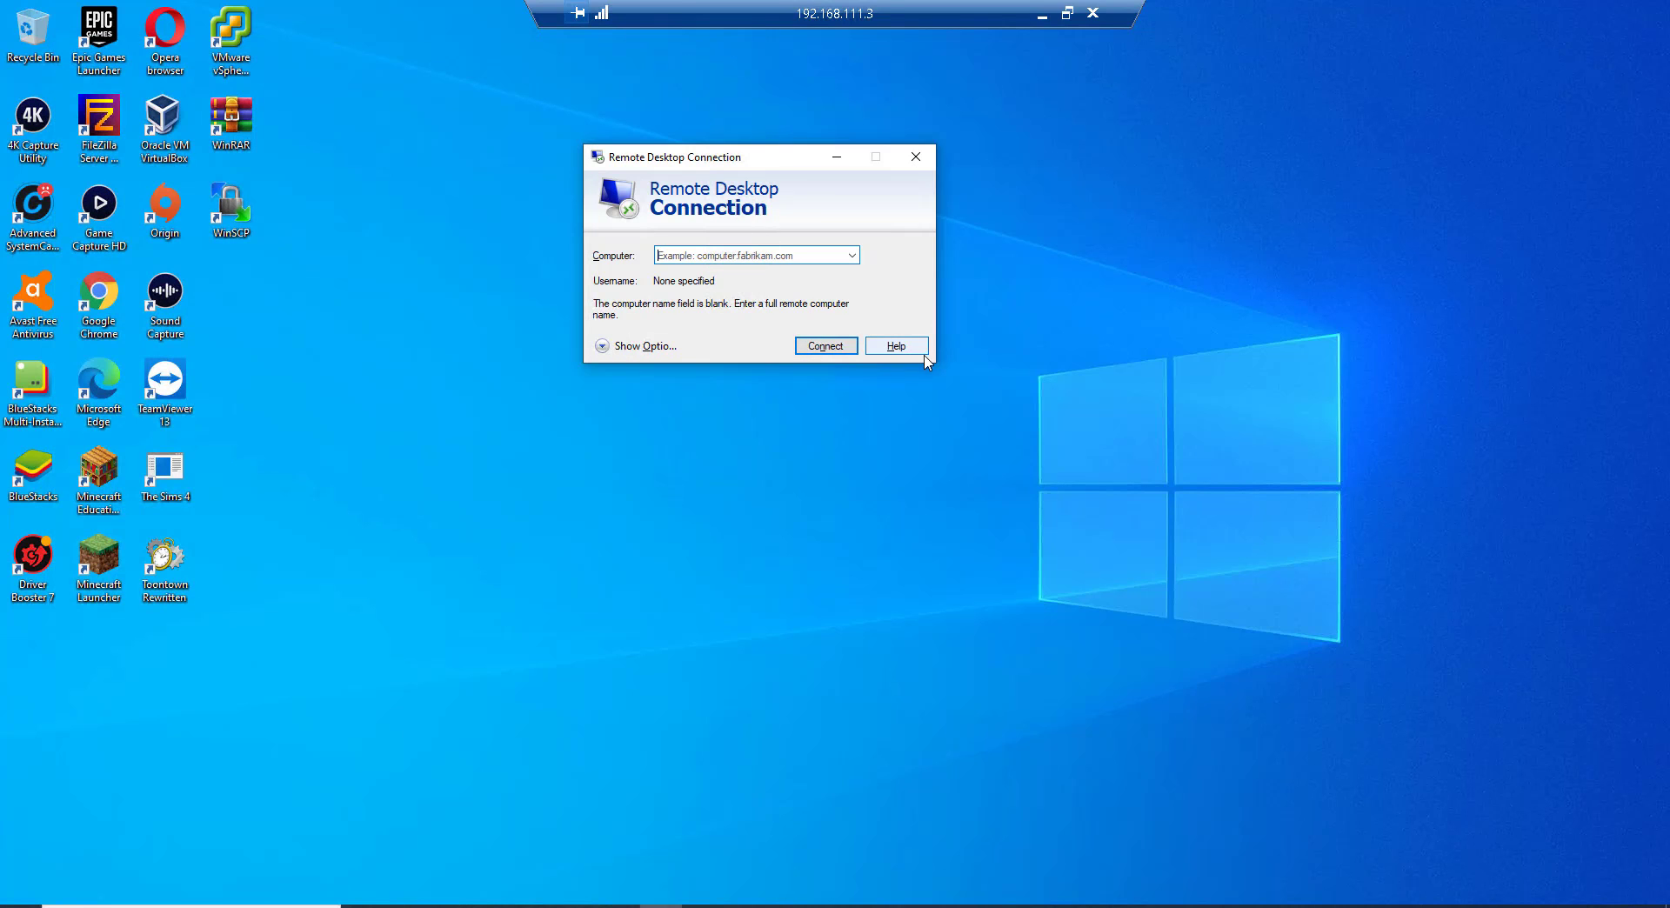
pyautogui.click(916, 157)
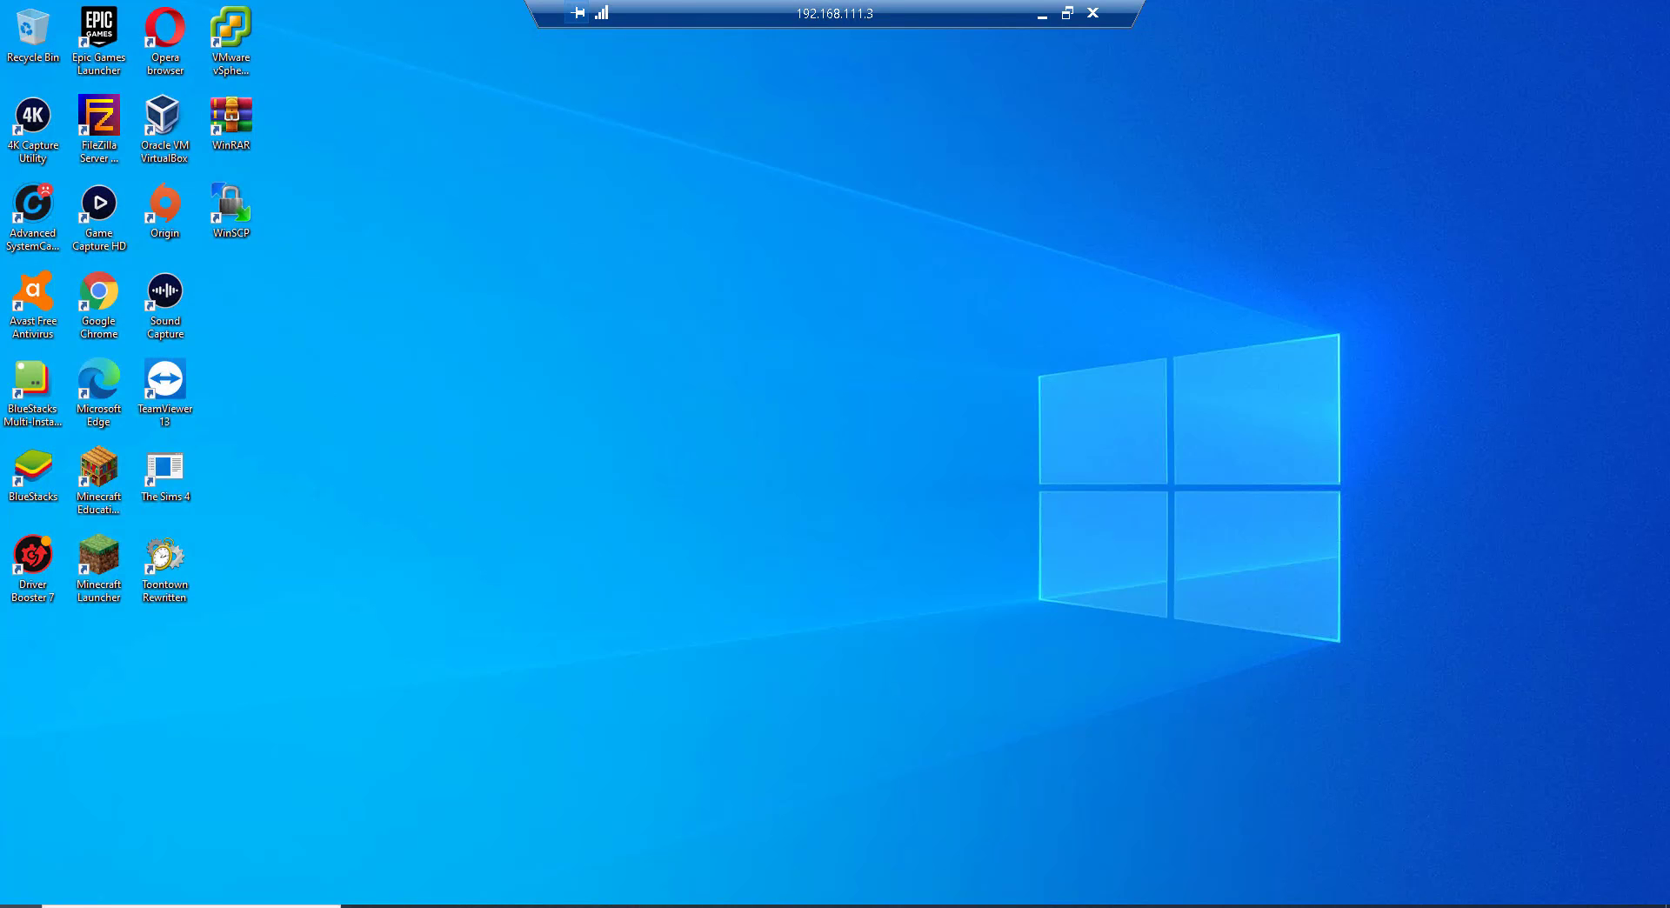
# - Launch the management console with mmc on the remote computer and approve the elevation request
pyautogui.click(20, 898)
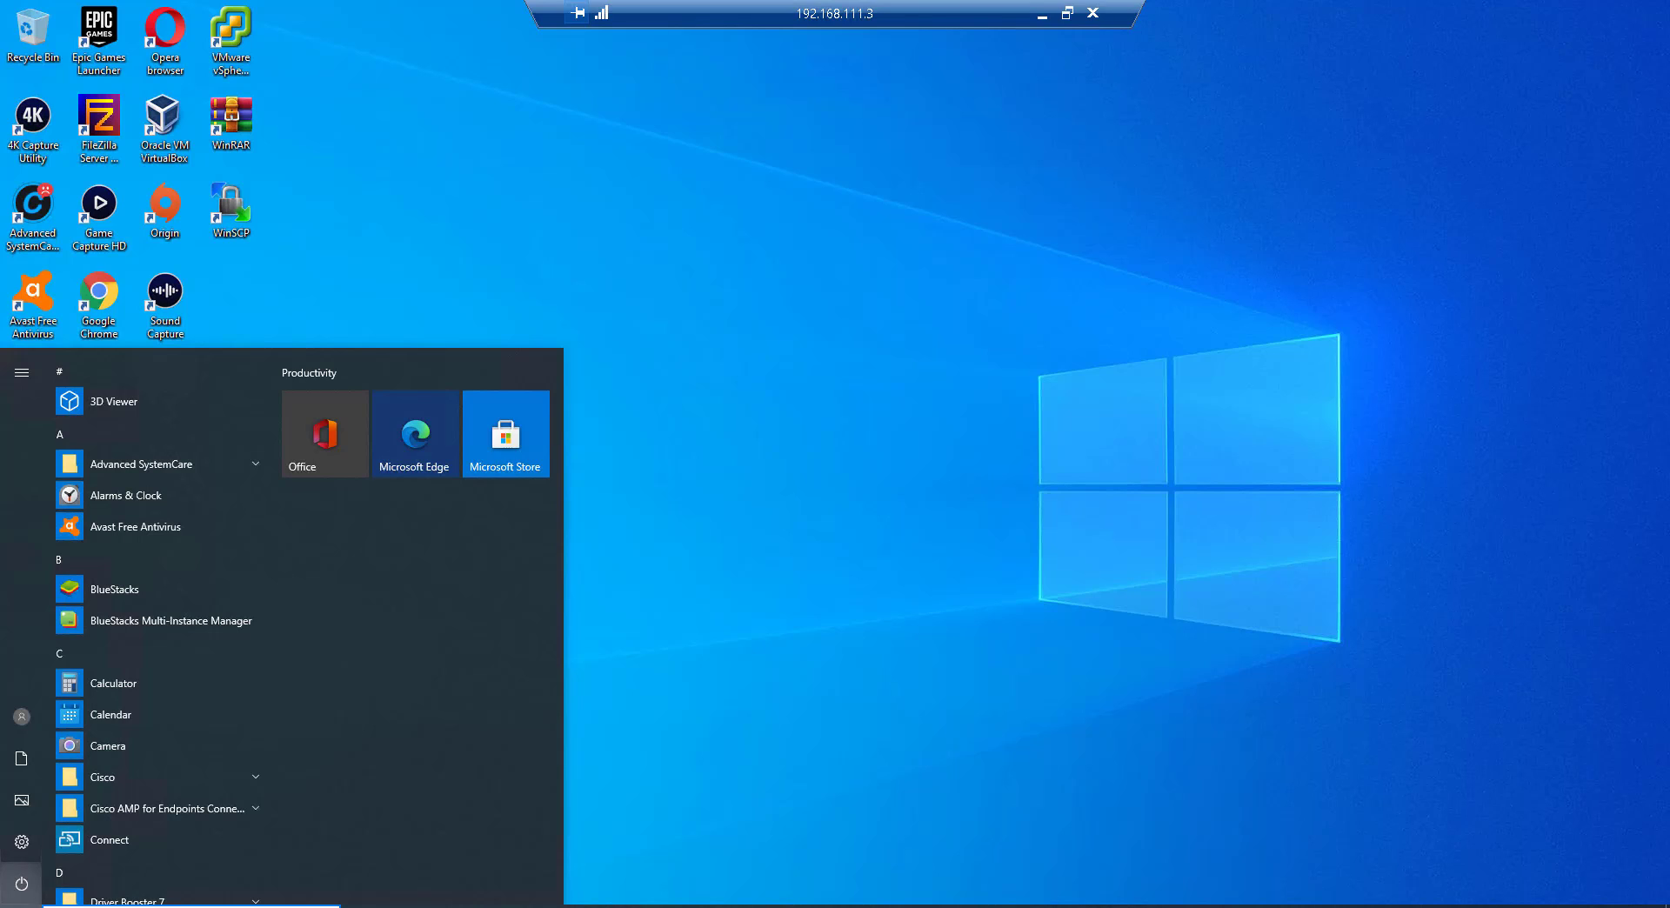
pyautogui.click(3, 903)
pyautogui.click(3, 903)
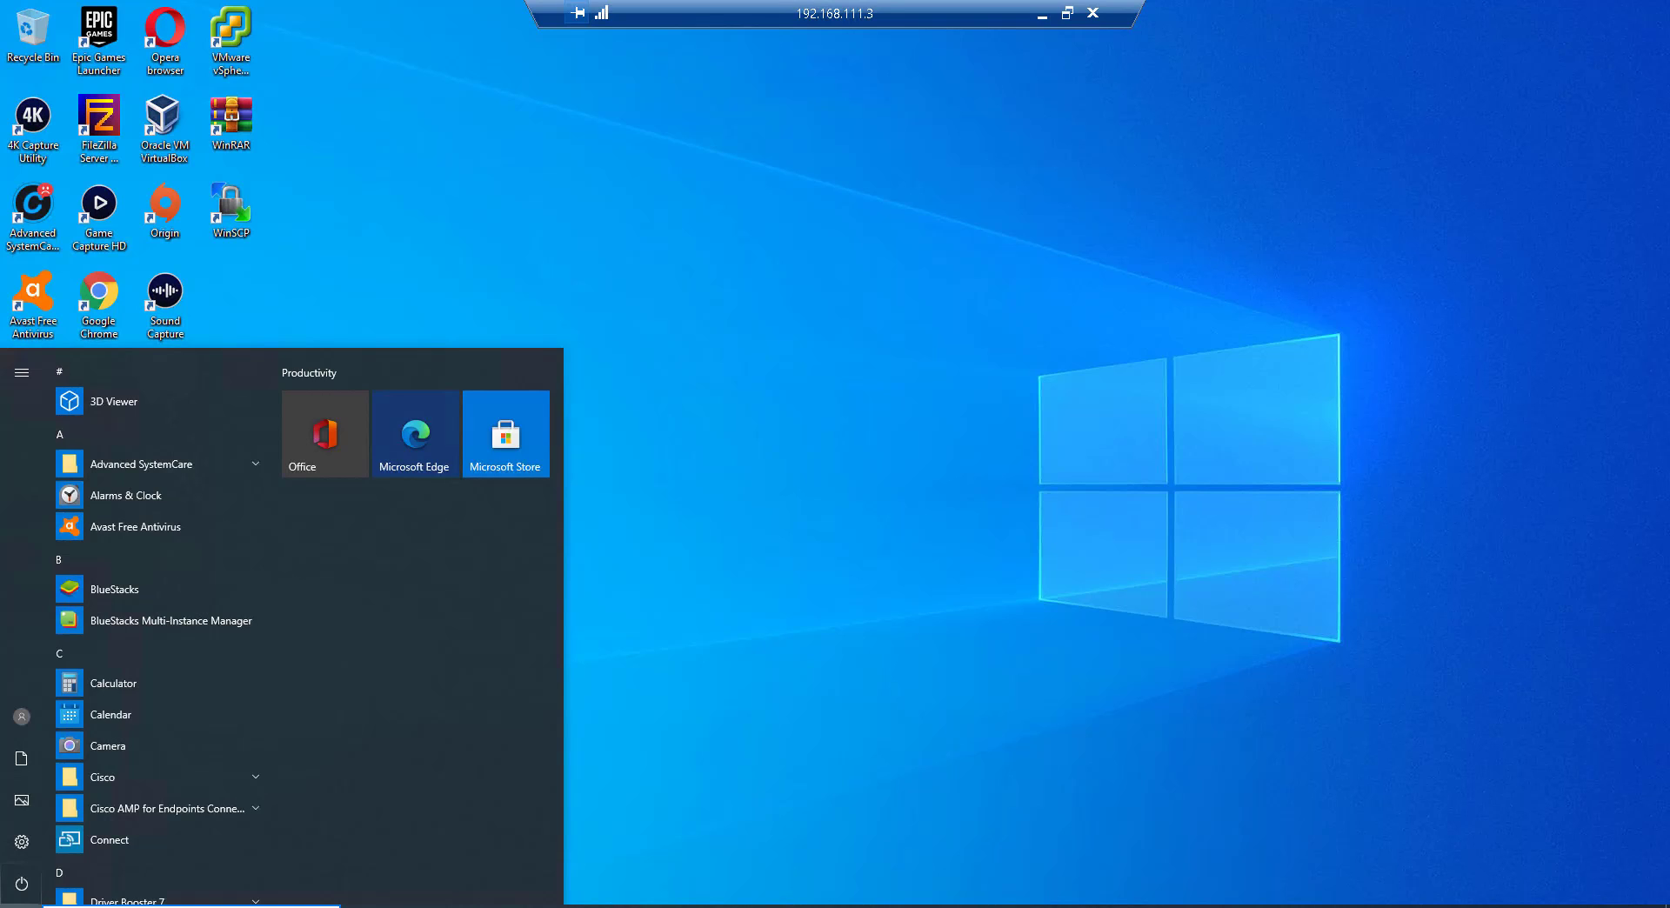
pyautogui.write('mmc')
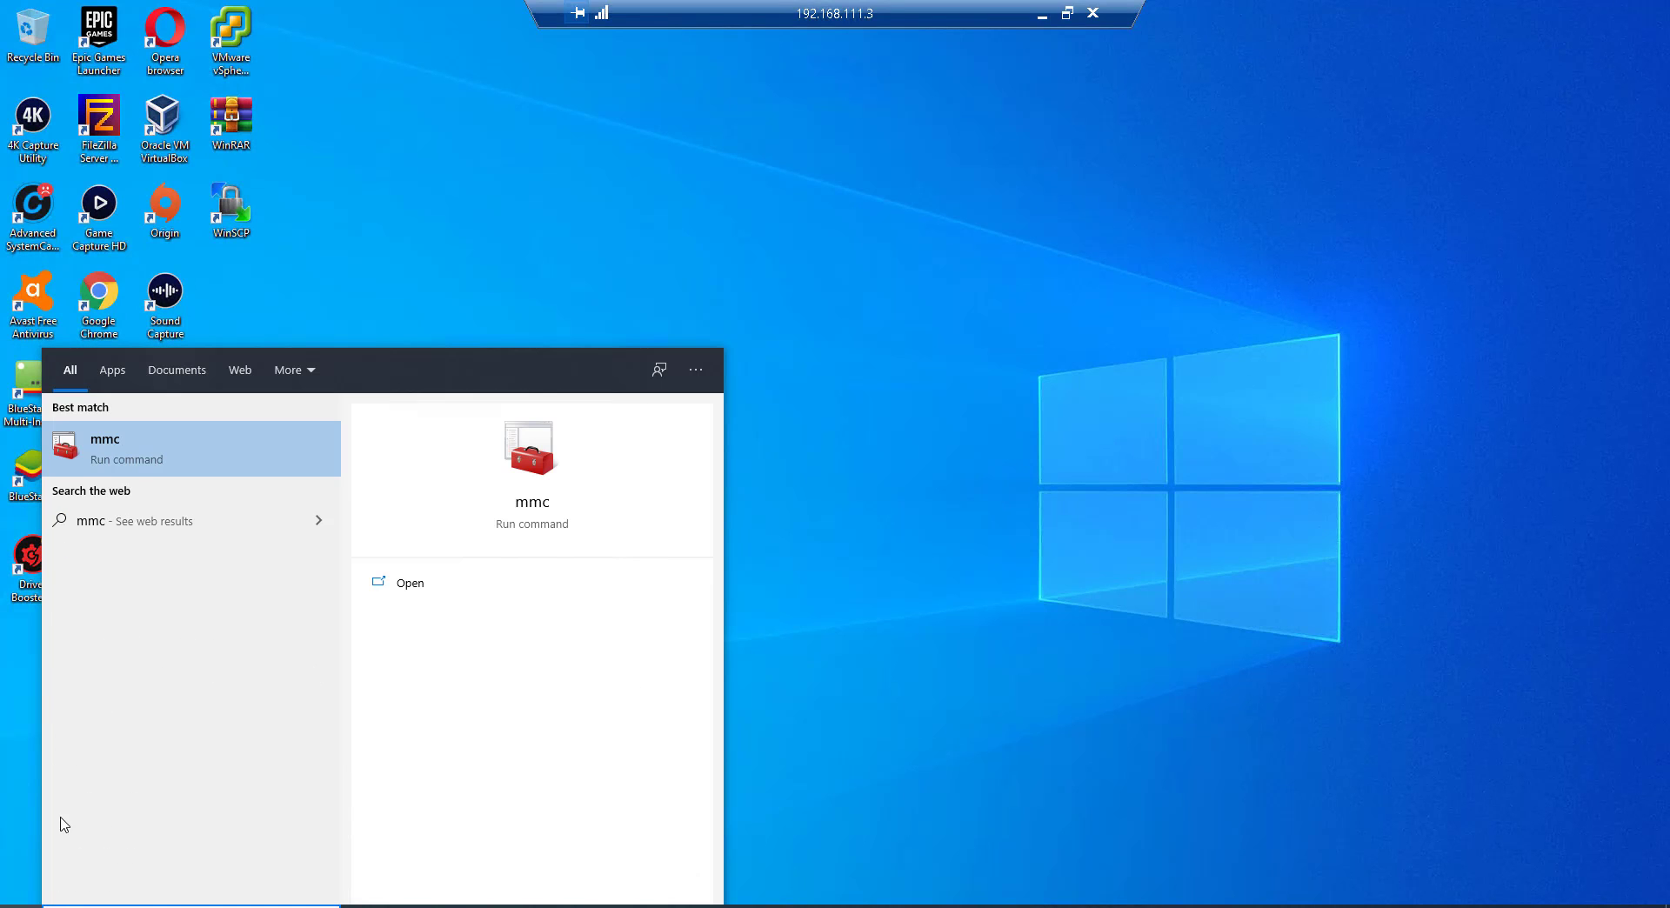
pyautogui.click(151, 475)
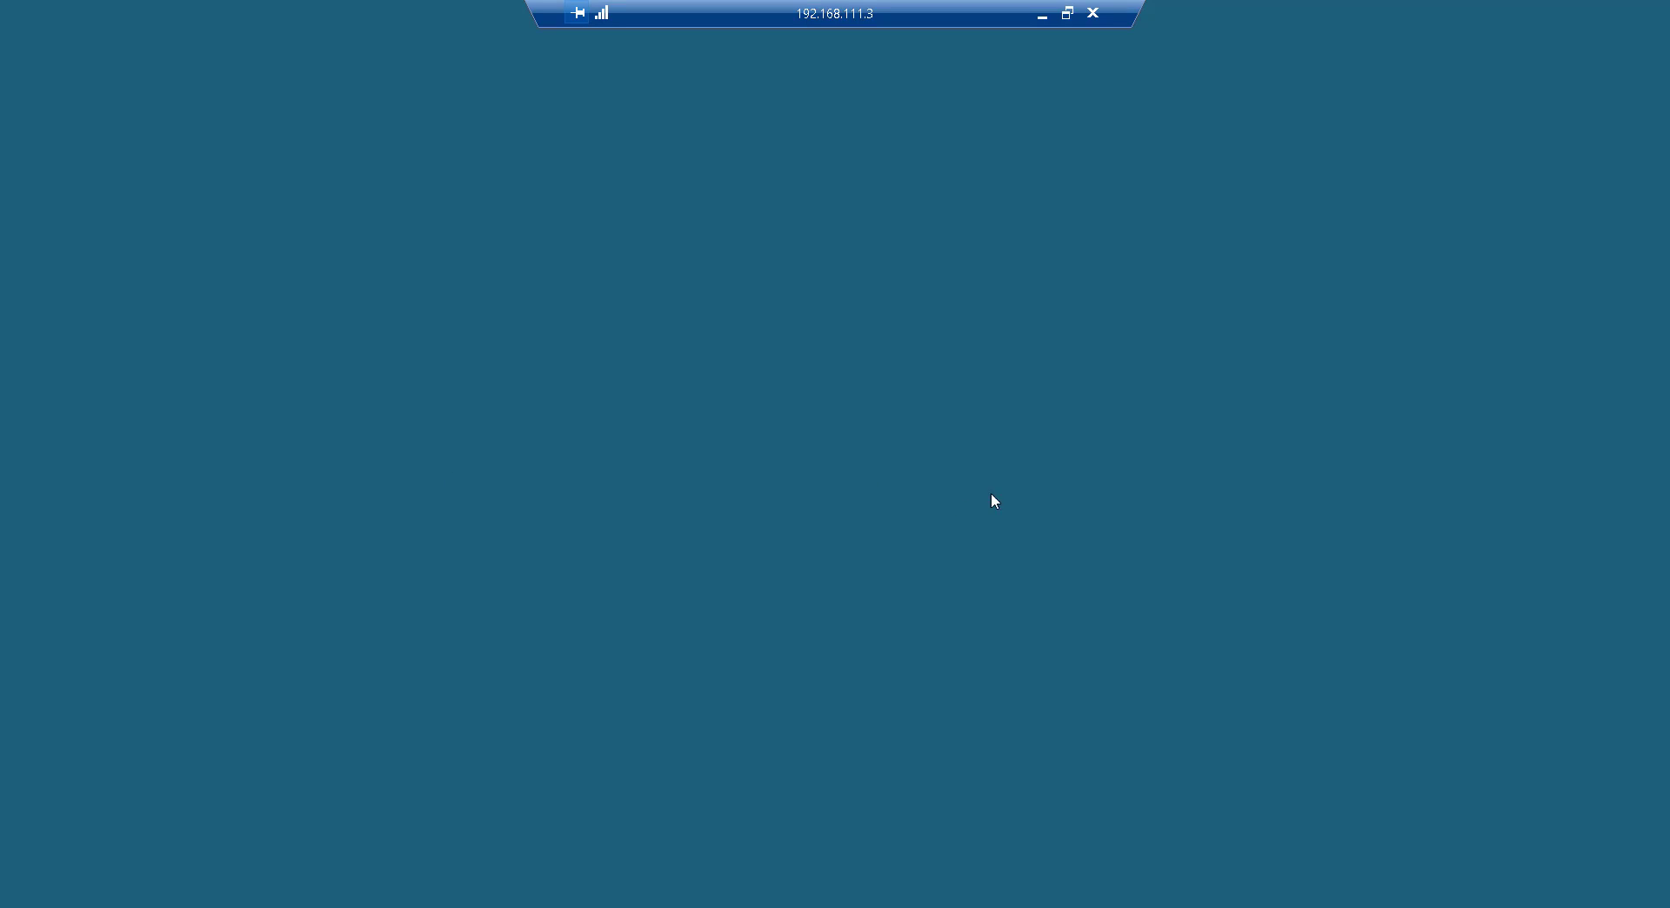
pyautogui.click(796, 564)
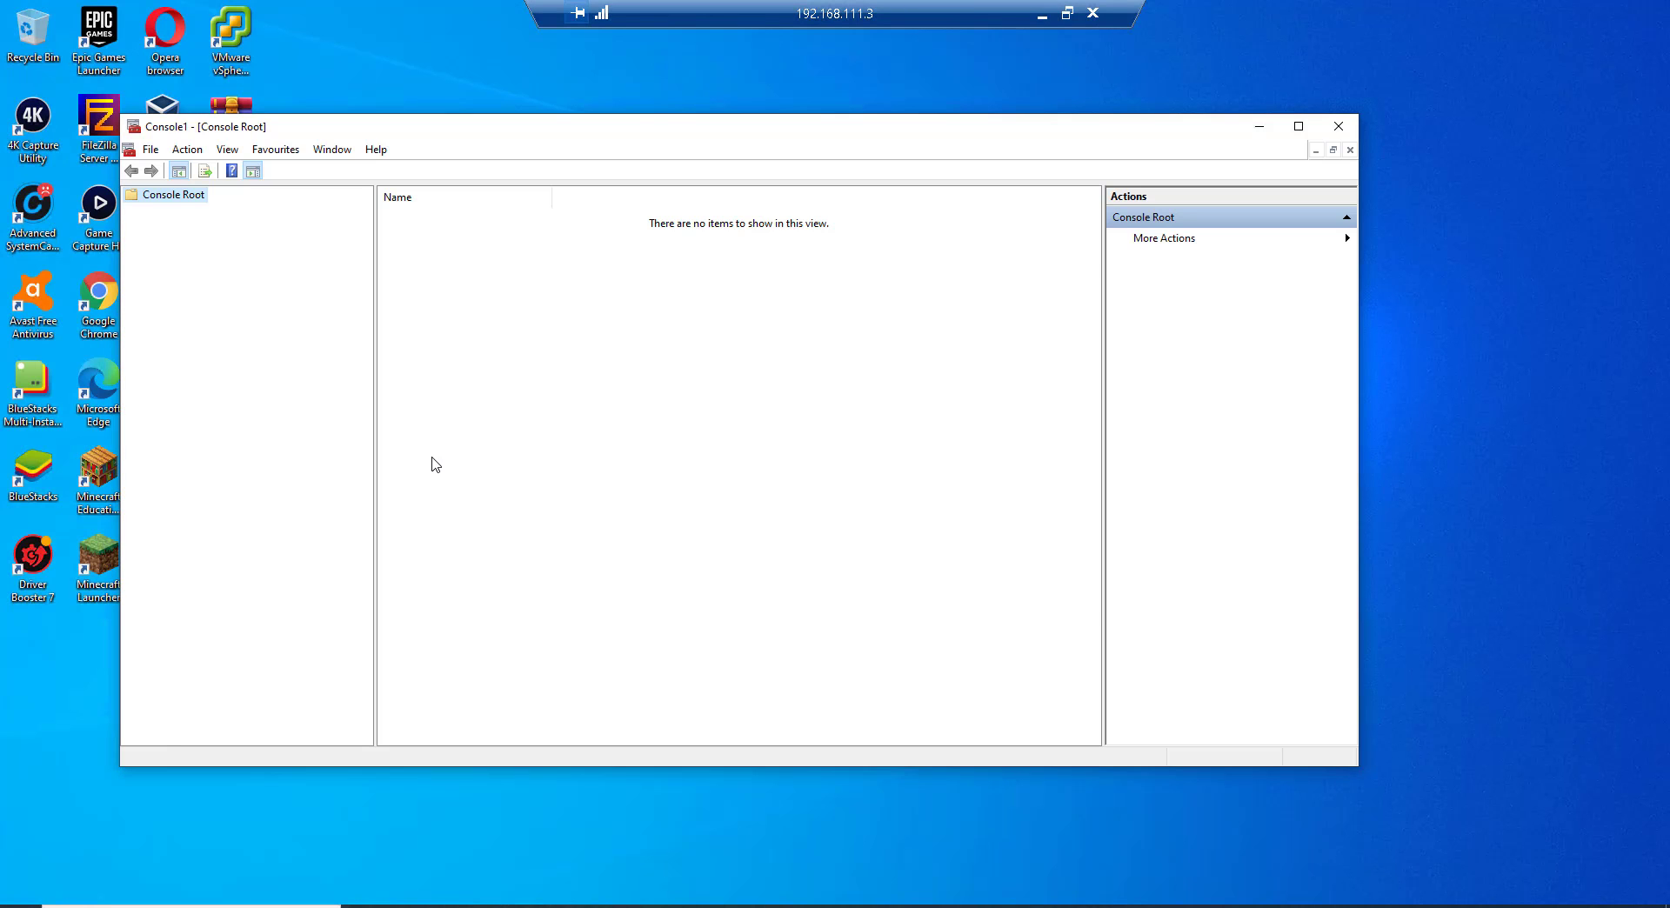
# - Add the Certificates snap-in for My user account to the empty console
pyautogui.rightClick(180, 200)
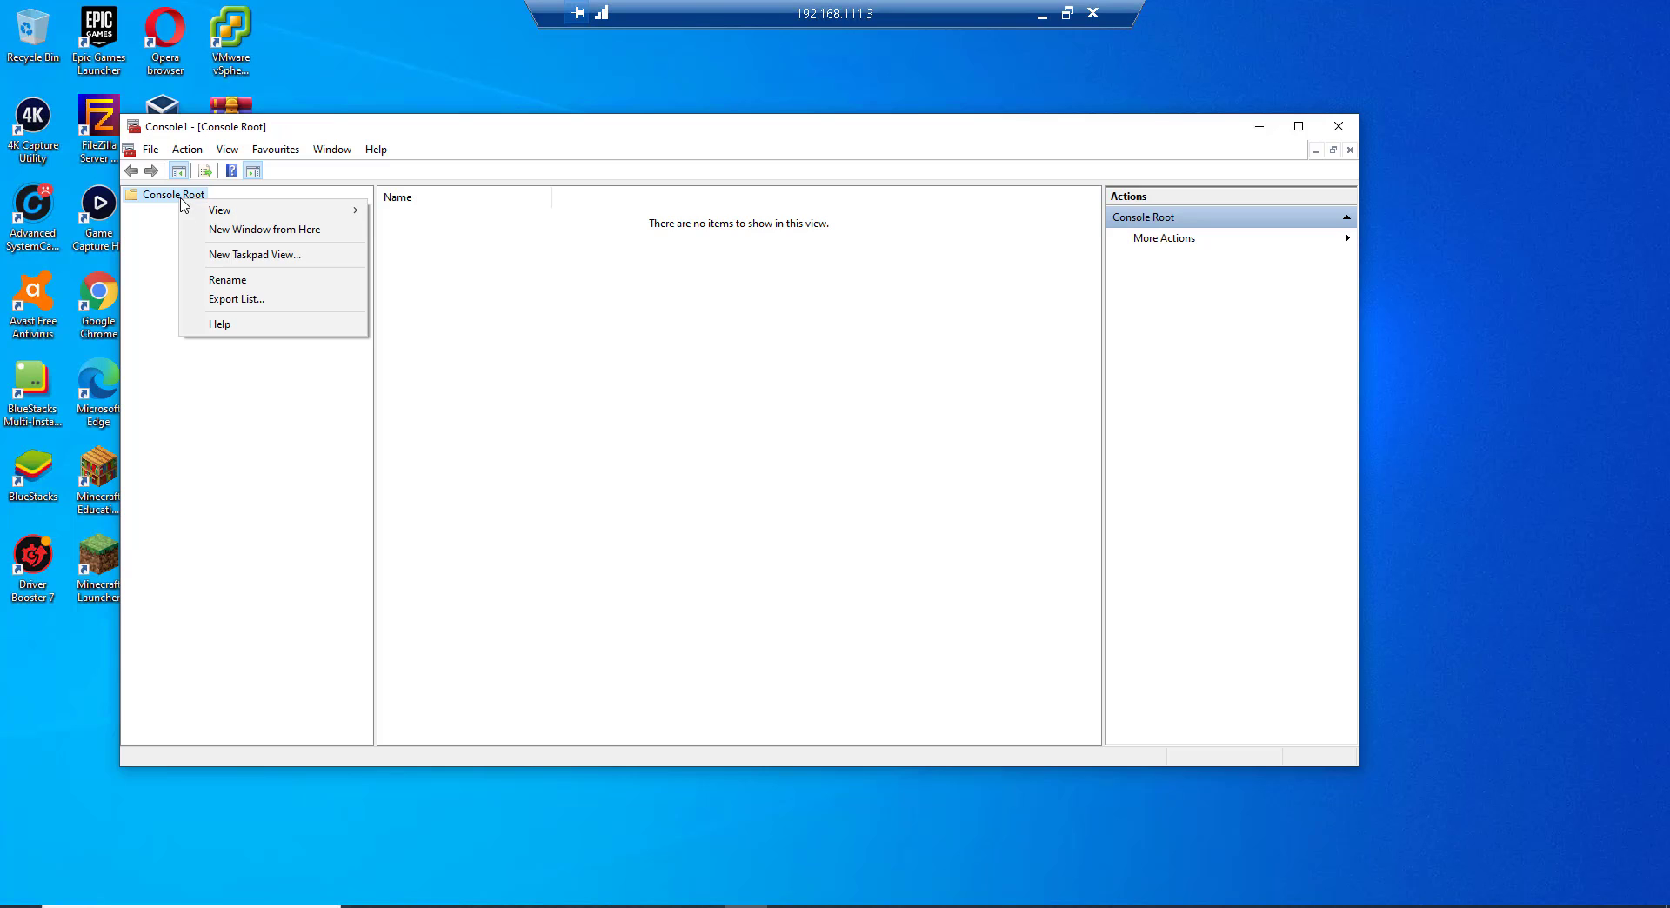
pyautogui.click(181, 199)
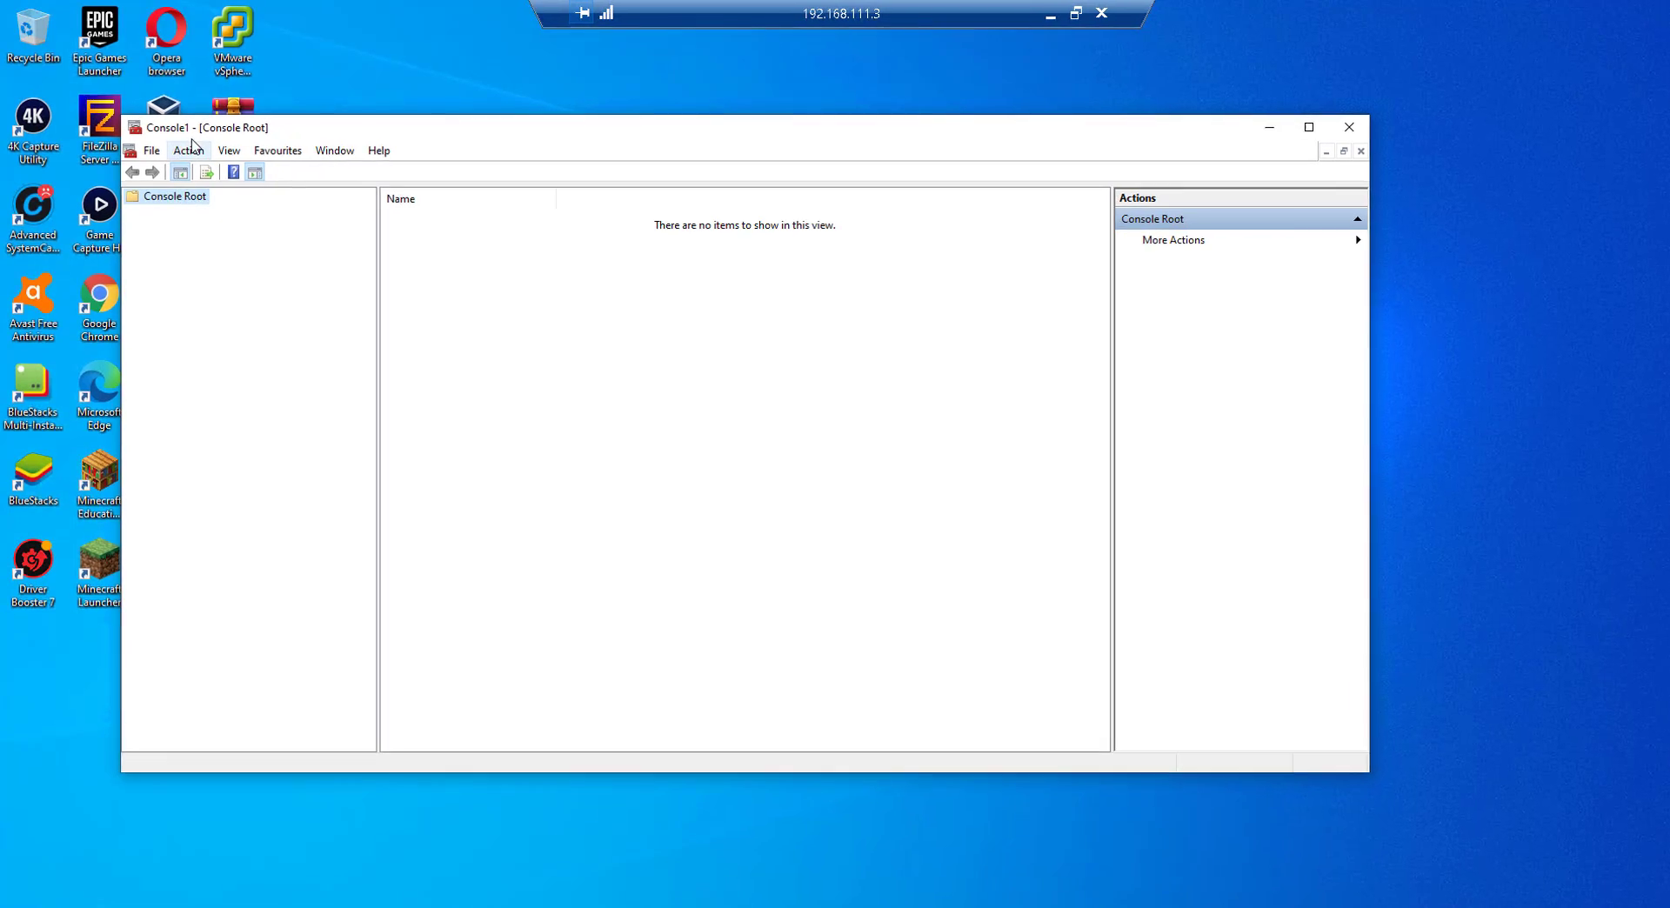
pyautogui.click(208, 166)
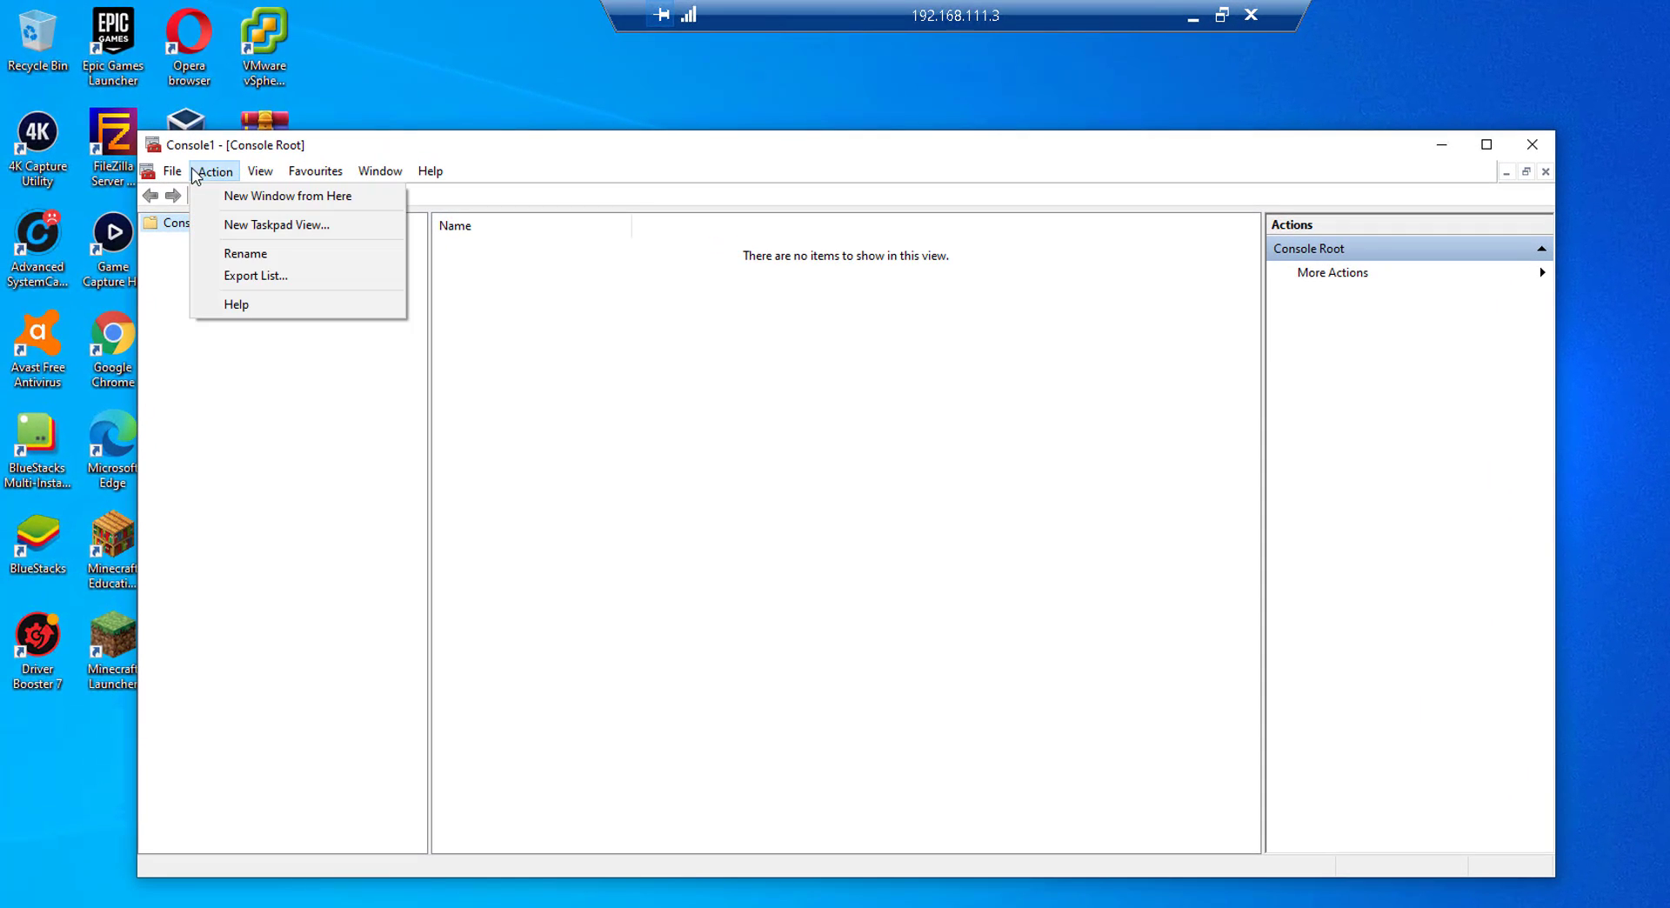
pyautogui.moveTo(179, 174)
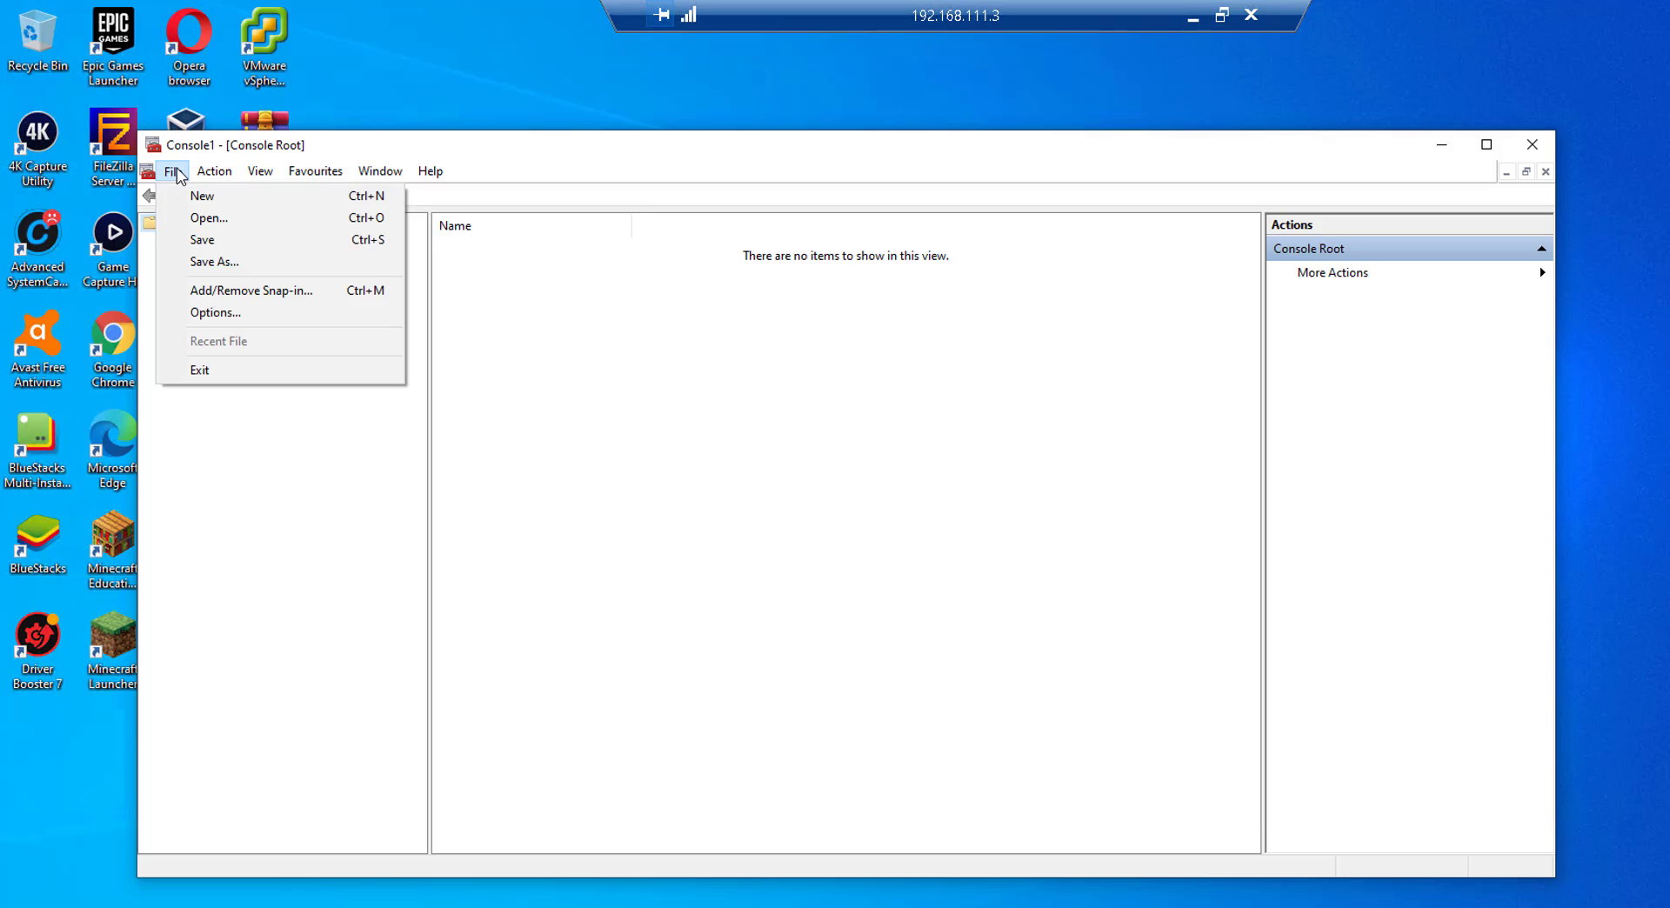
pyautogui.click(194, 294)
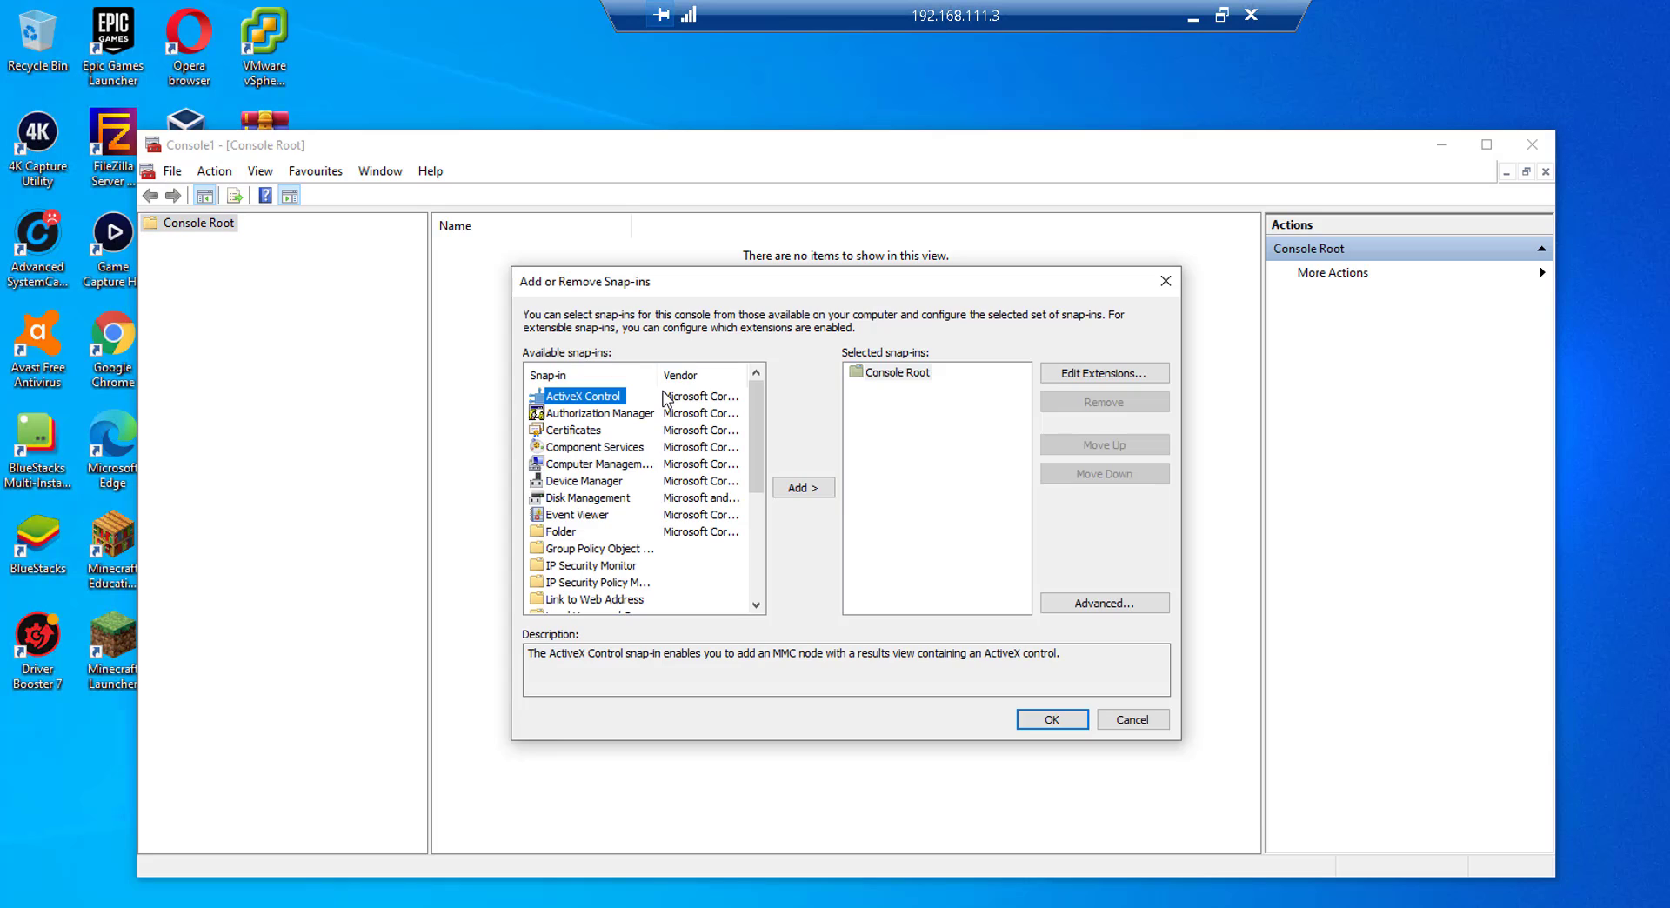
pyautogui.click(599, 431)
pyautogui.click(799, 490)
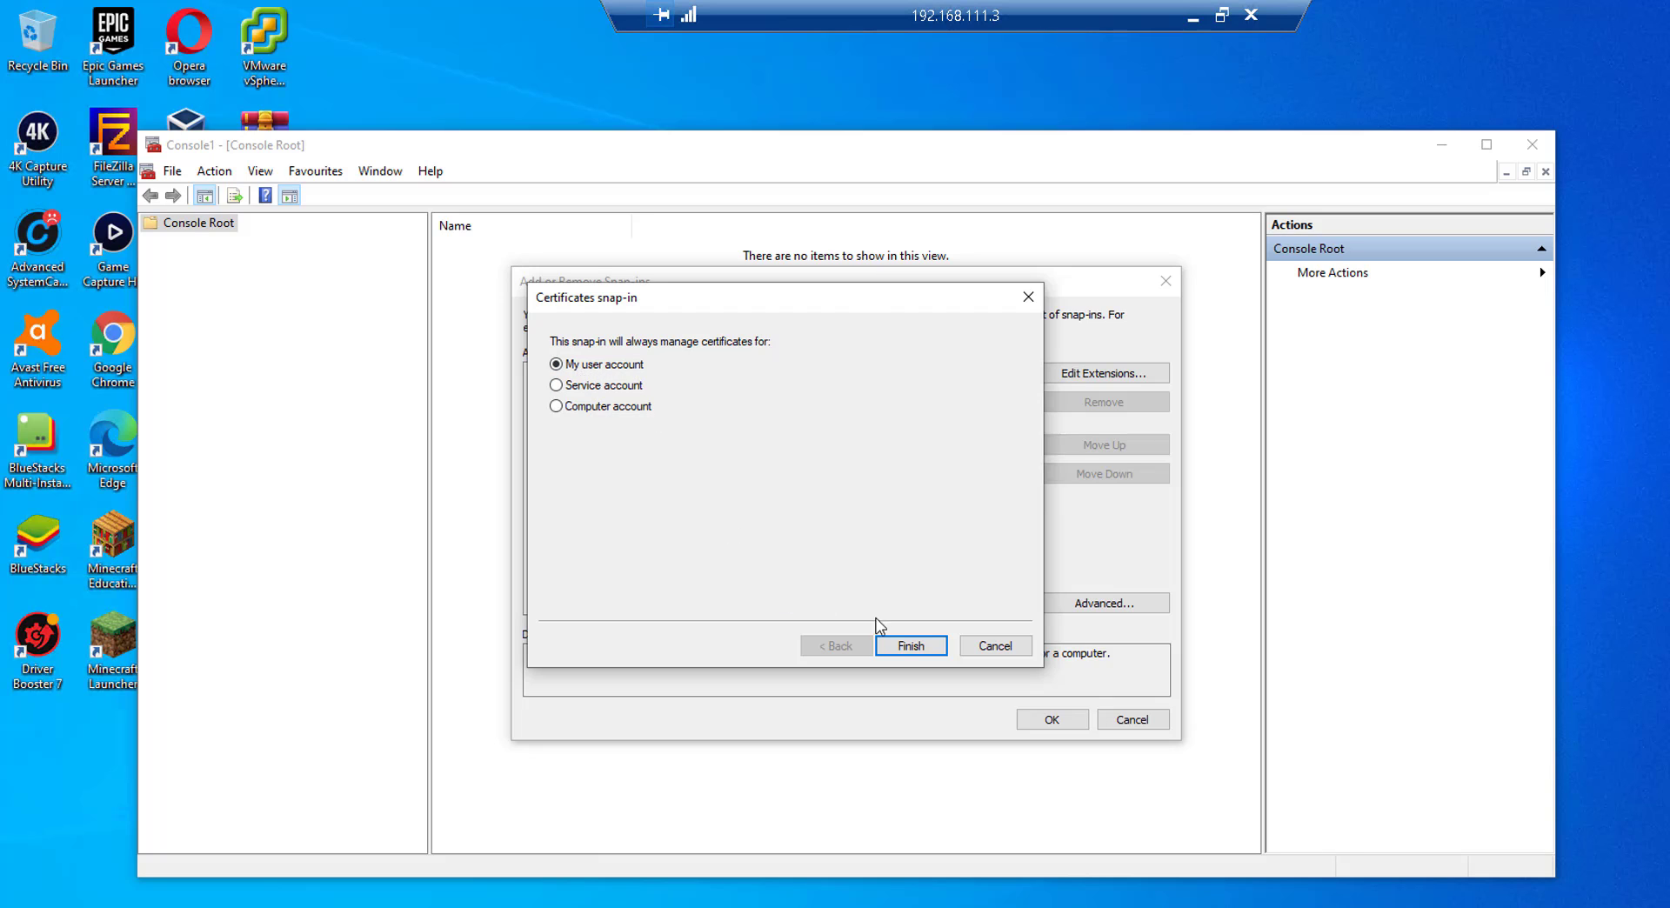
pyautogui.click(906, 648)
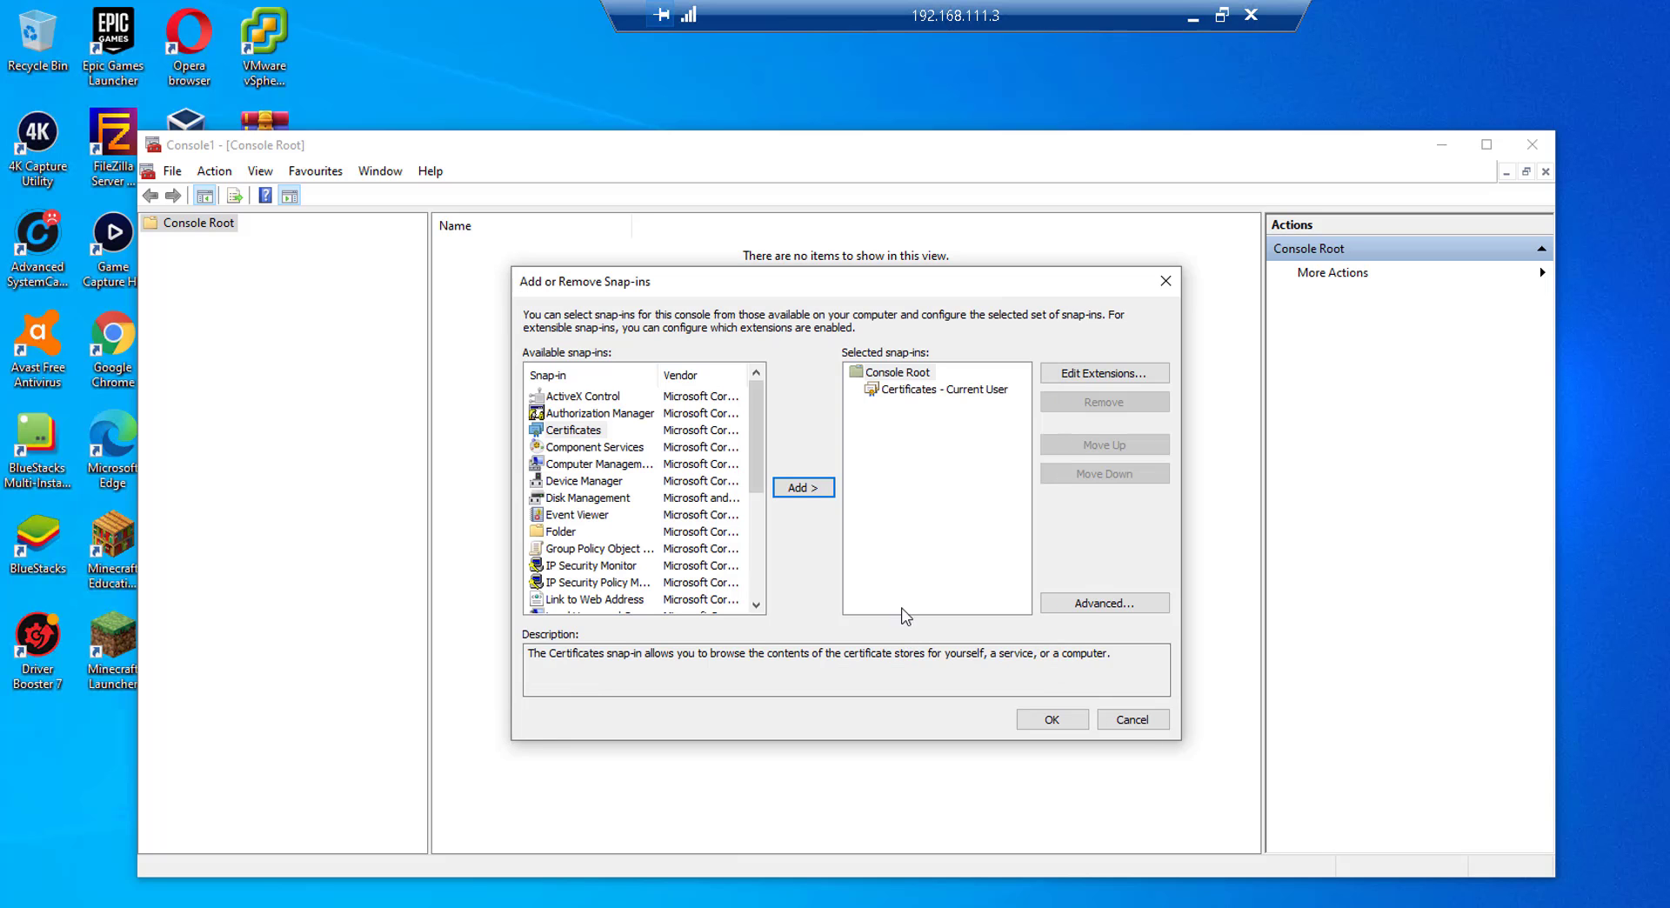
# - Add a second Certificates snap-in for the computer account of the local computer and confirm the snap-in selection
pyautogui.click(804, 488)
pyautogui.click(609, 407)
pyautogui.click(924, 645)
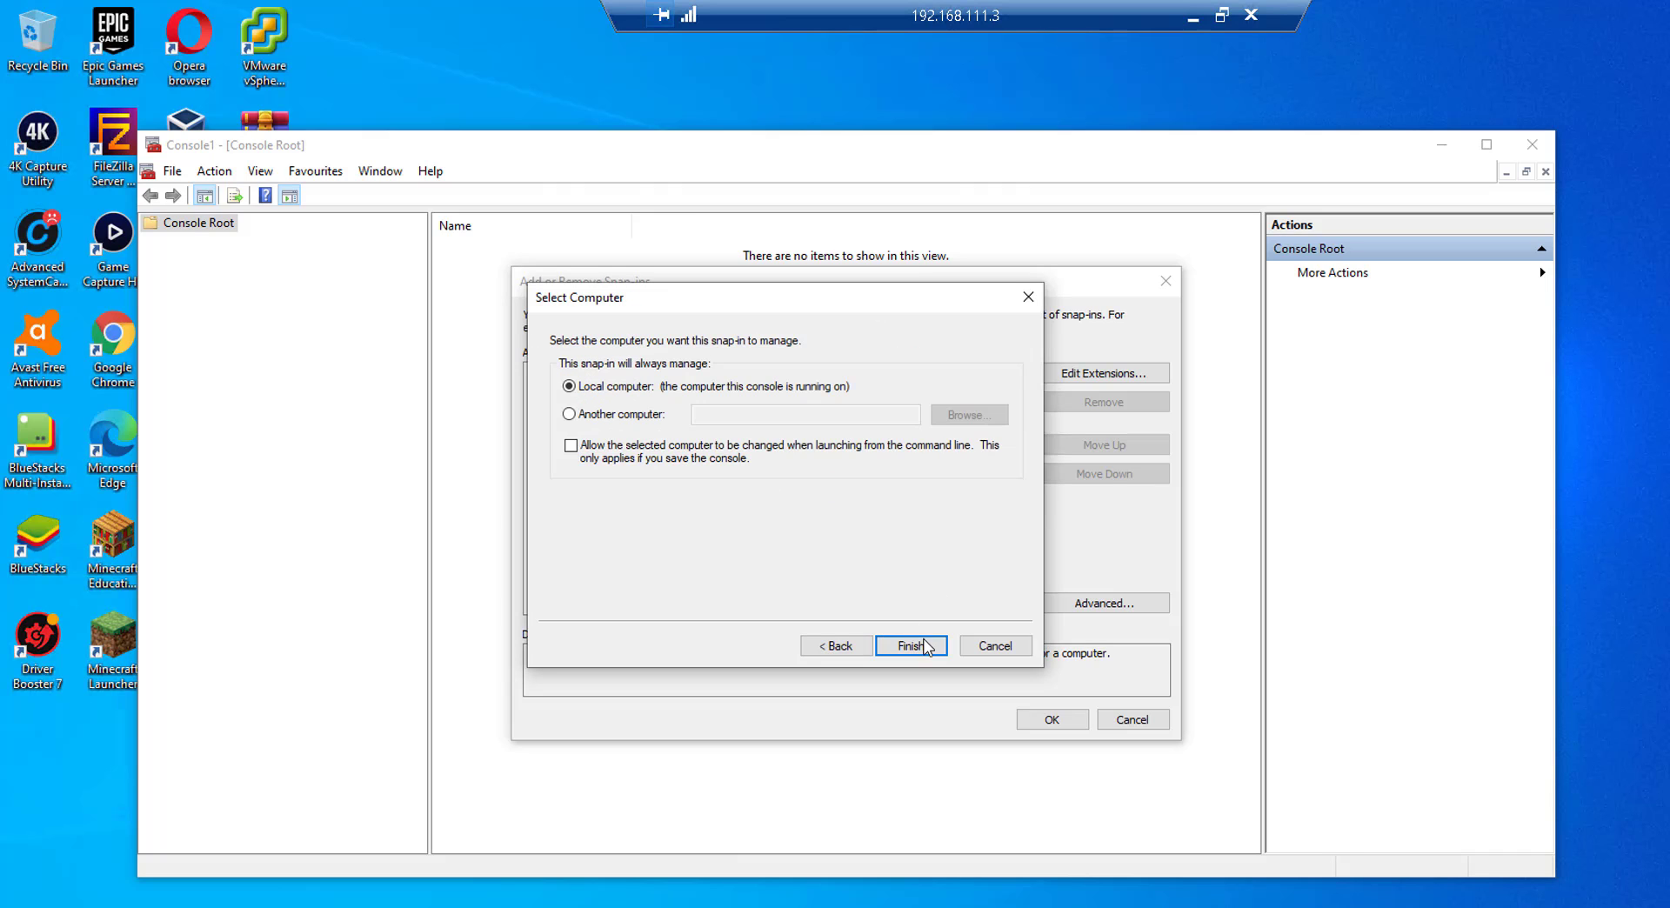
pyautogui.click(911, 646)
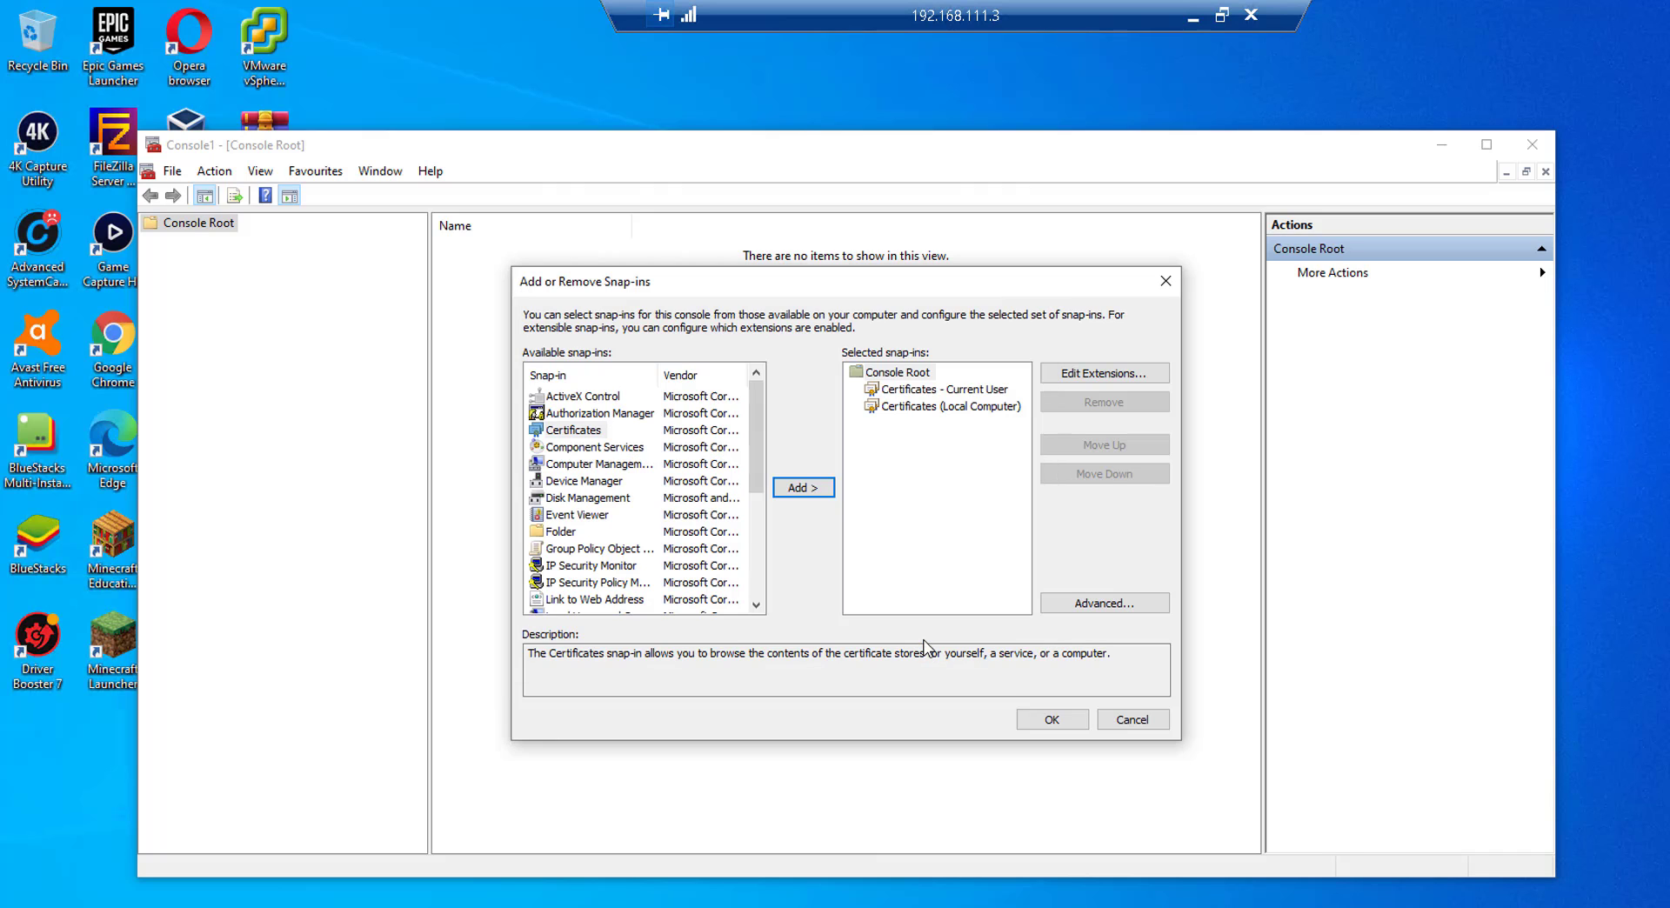
pyautogui.click(1053, 718)
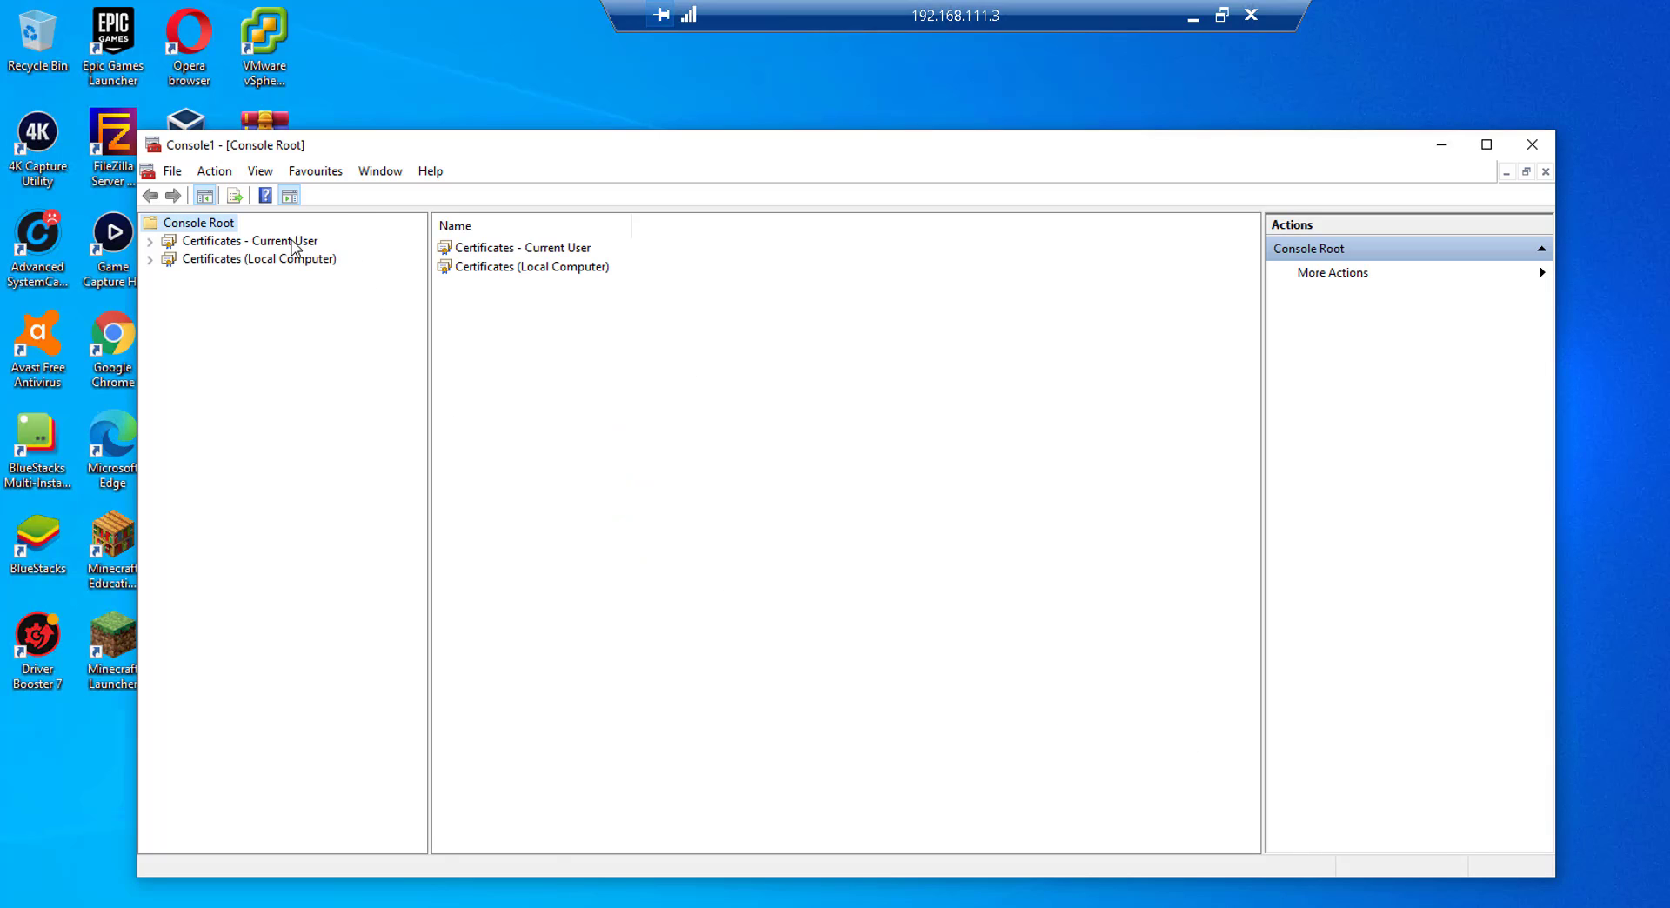
# - Check the current user's Personal store for certificates and return to the current user's store list
pyautogui.click(292, 241)
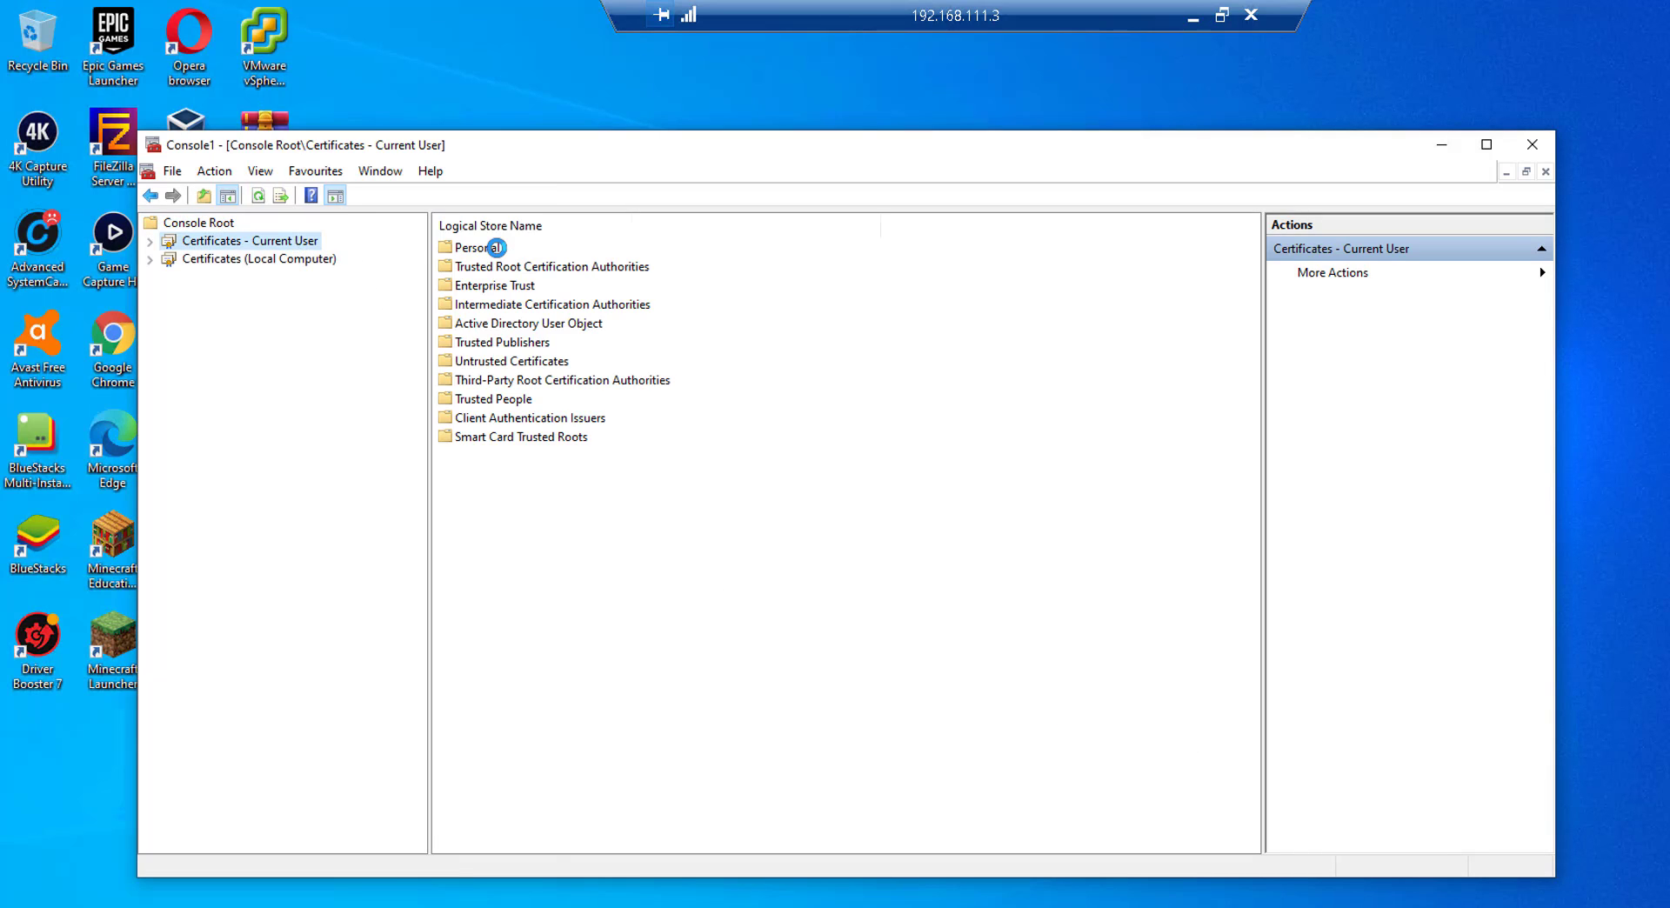
pyautogui.doubleClick(481, 248)
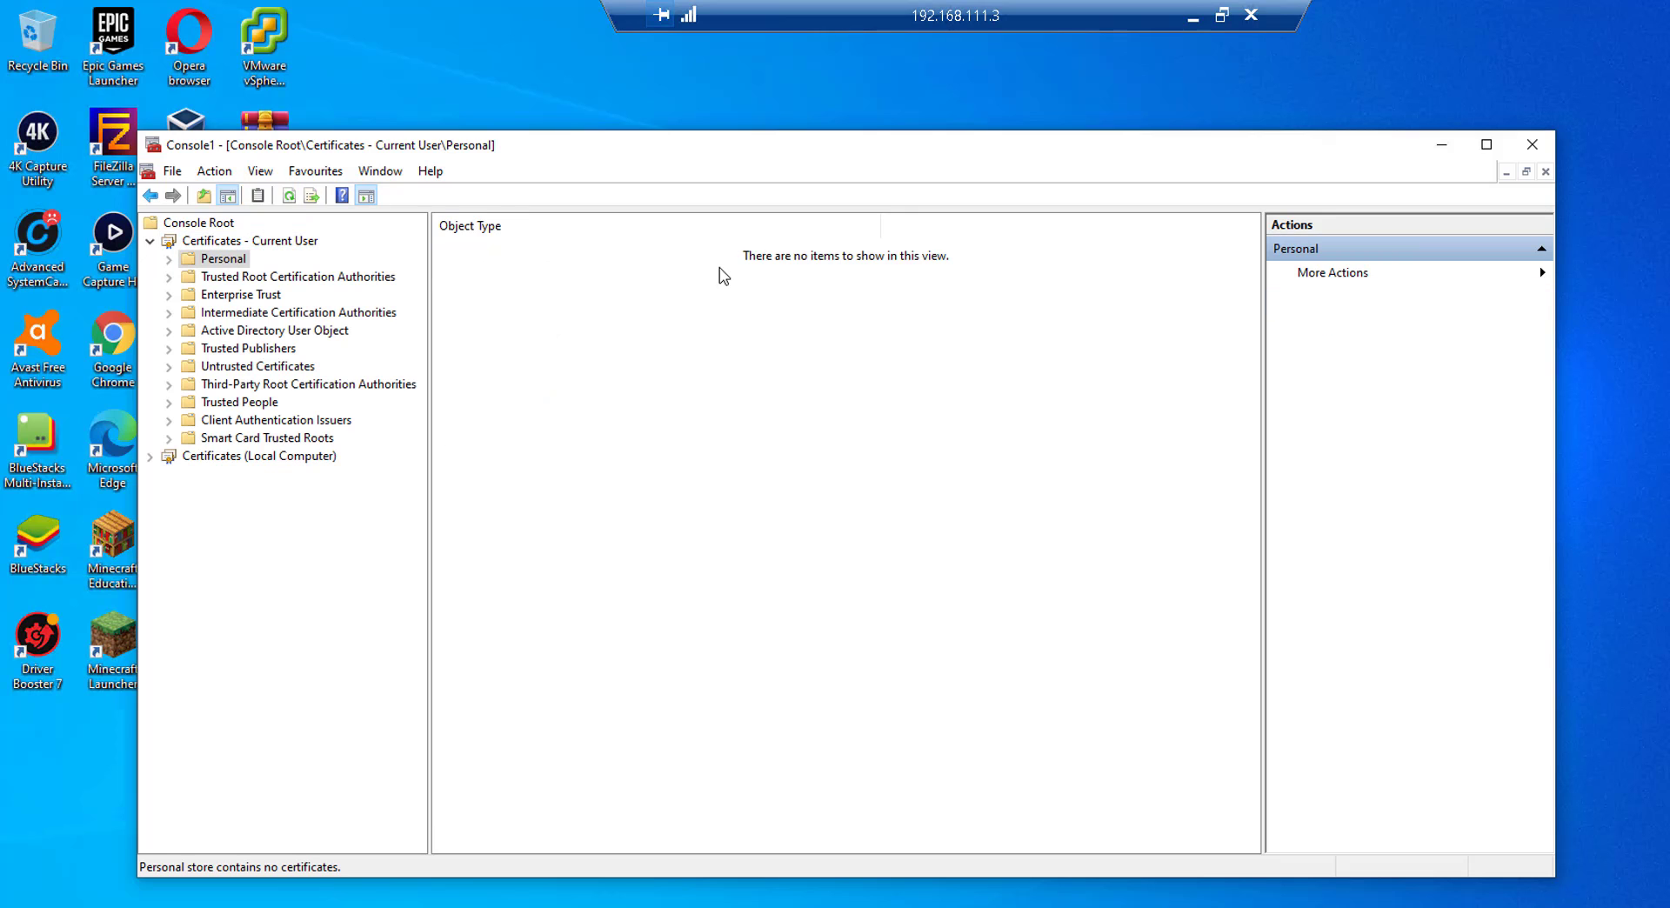
pyautogui.click(154, 198)
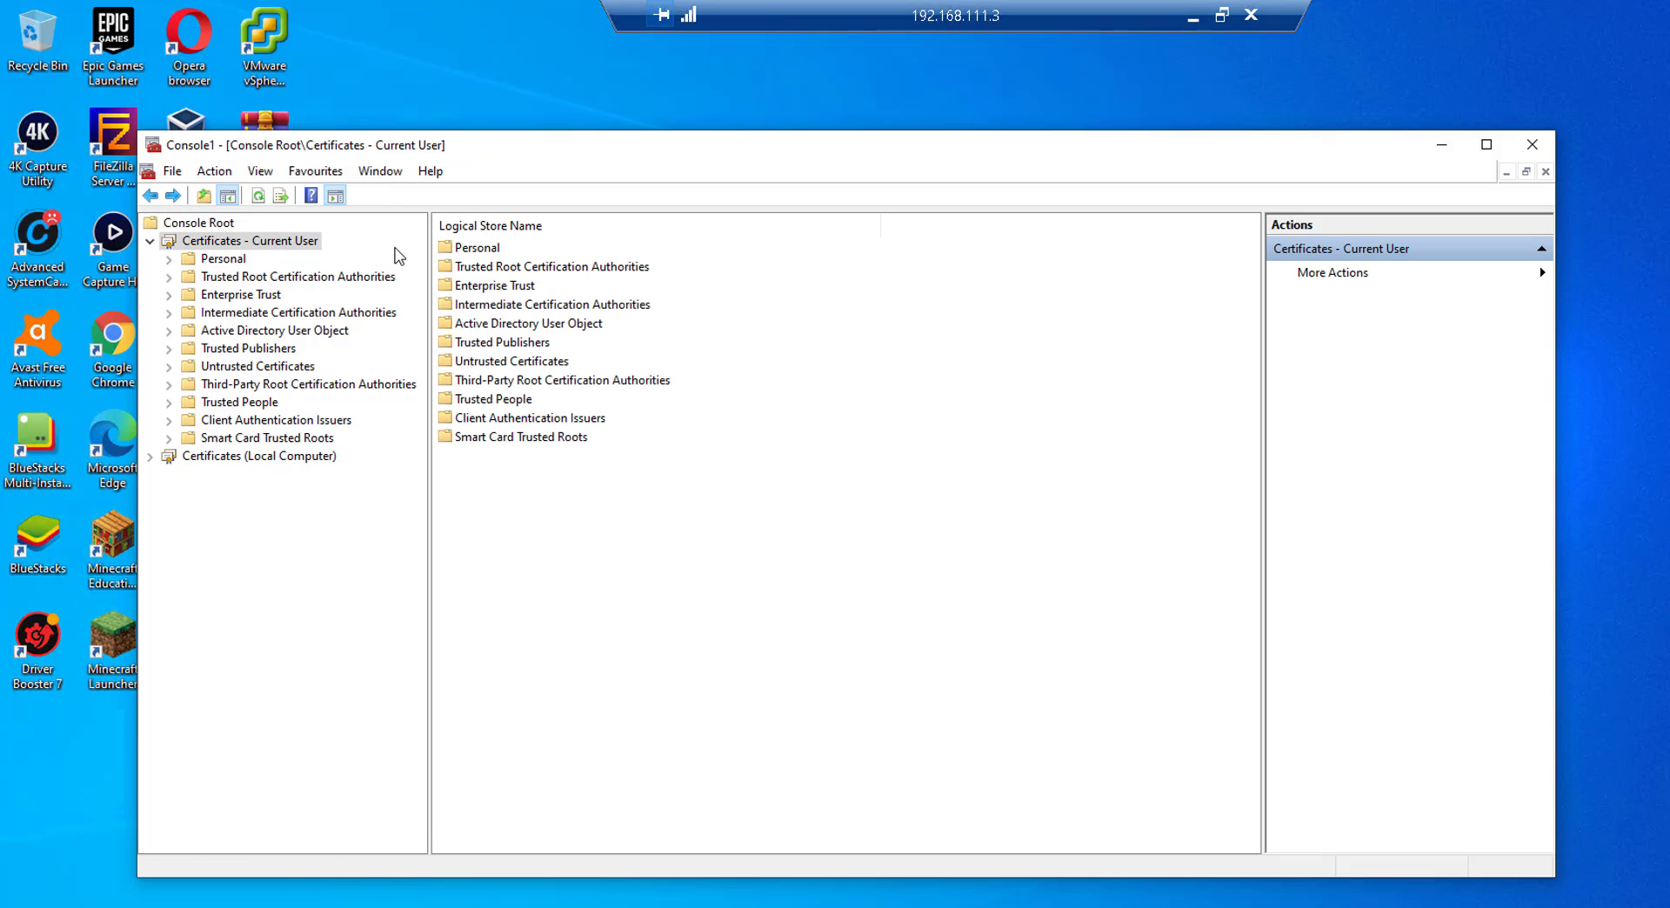
# - Examine the certificates in the local computer's Personal store and select the one issued to LABPC by wizkid-CA
pyautogui.click(221, 458)
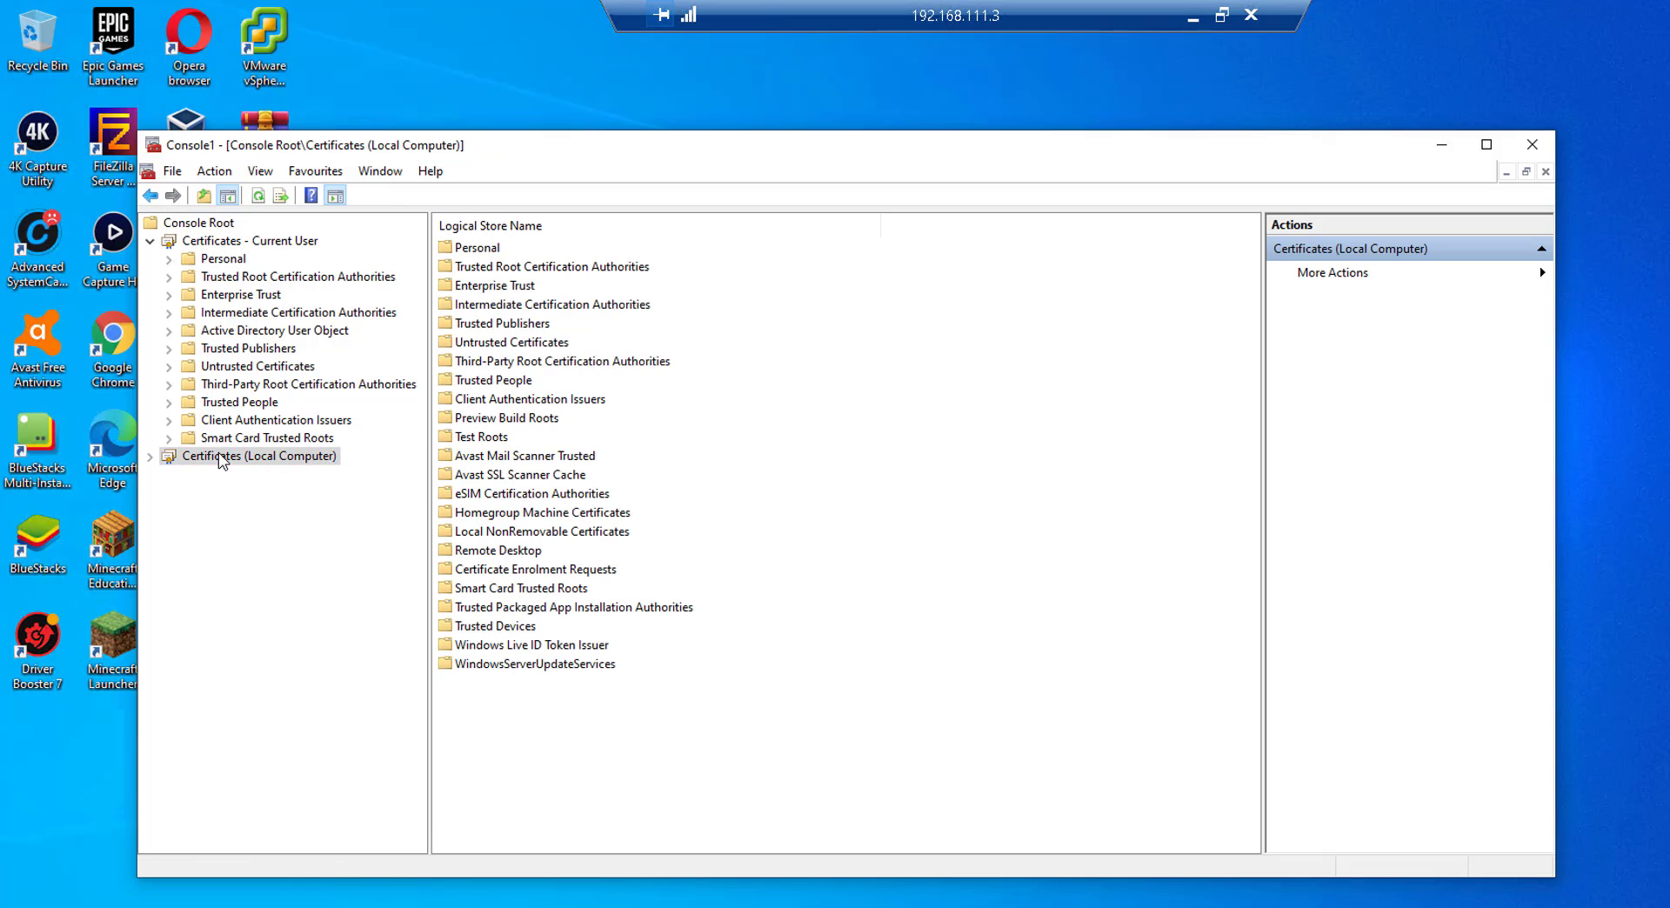
pyautogui.doubleClick(493, 247)
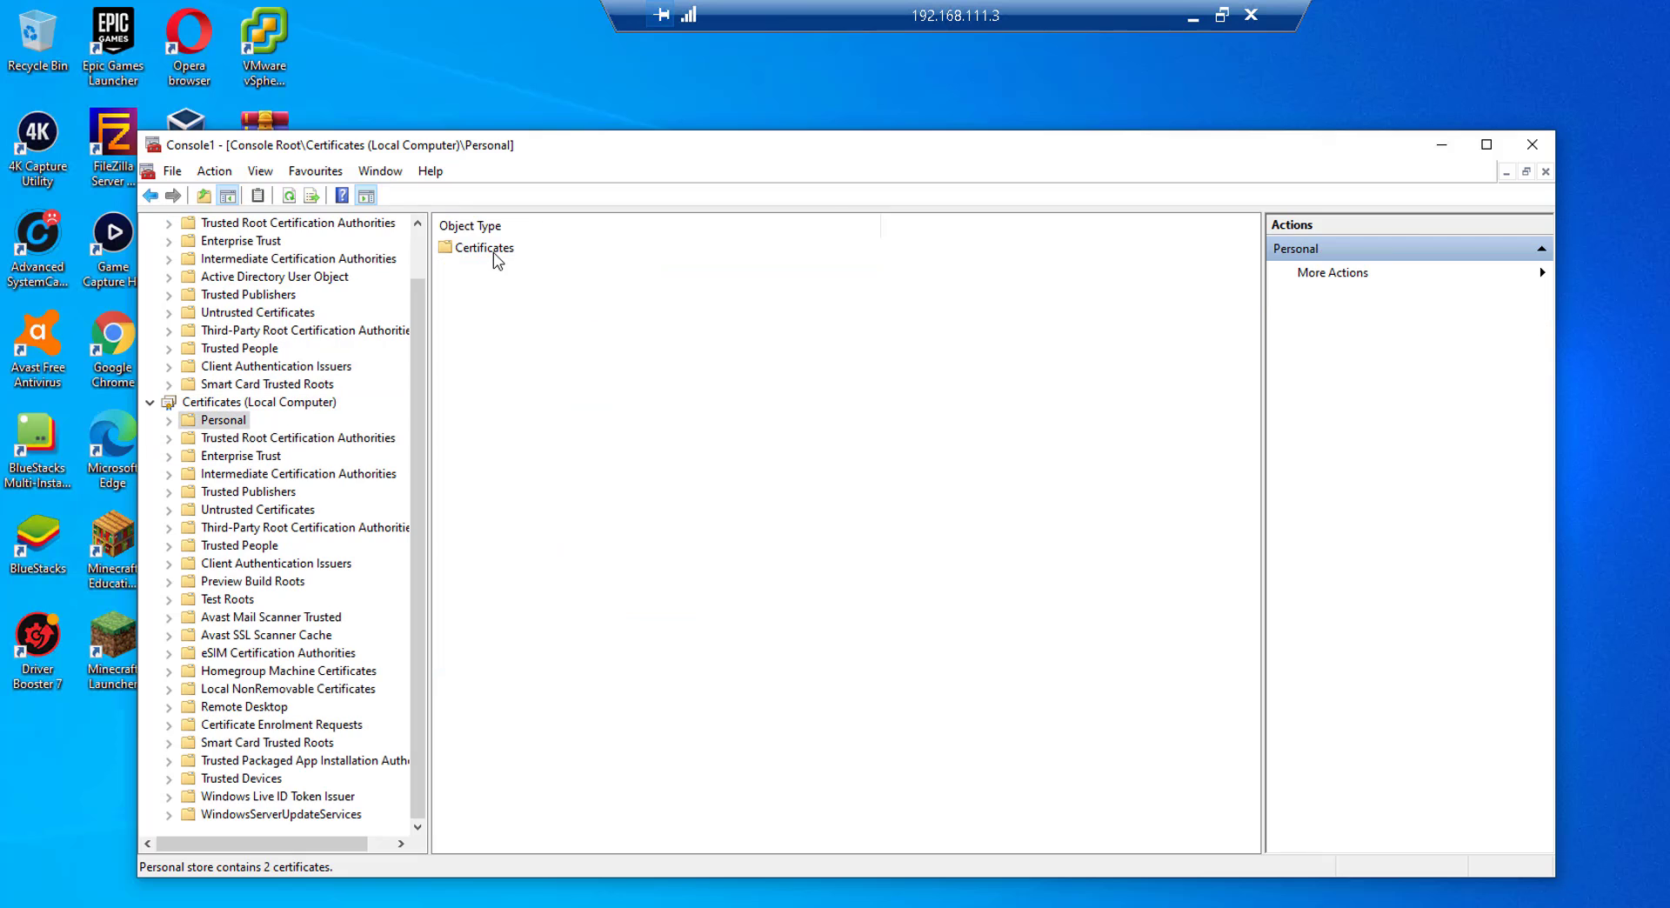
pyautogui.doubleClick(494, 253)
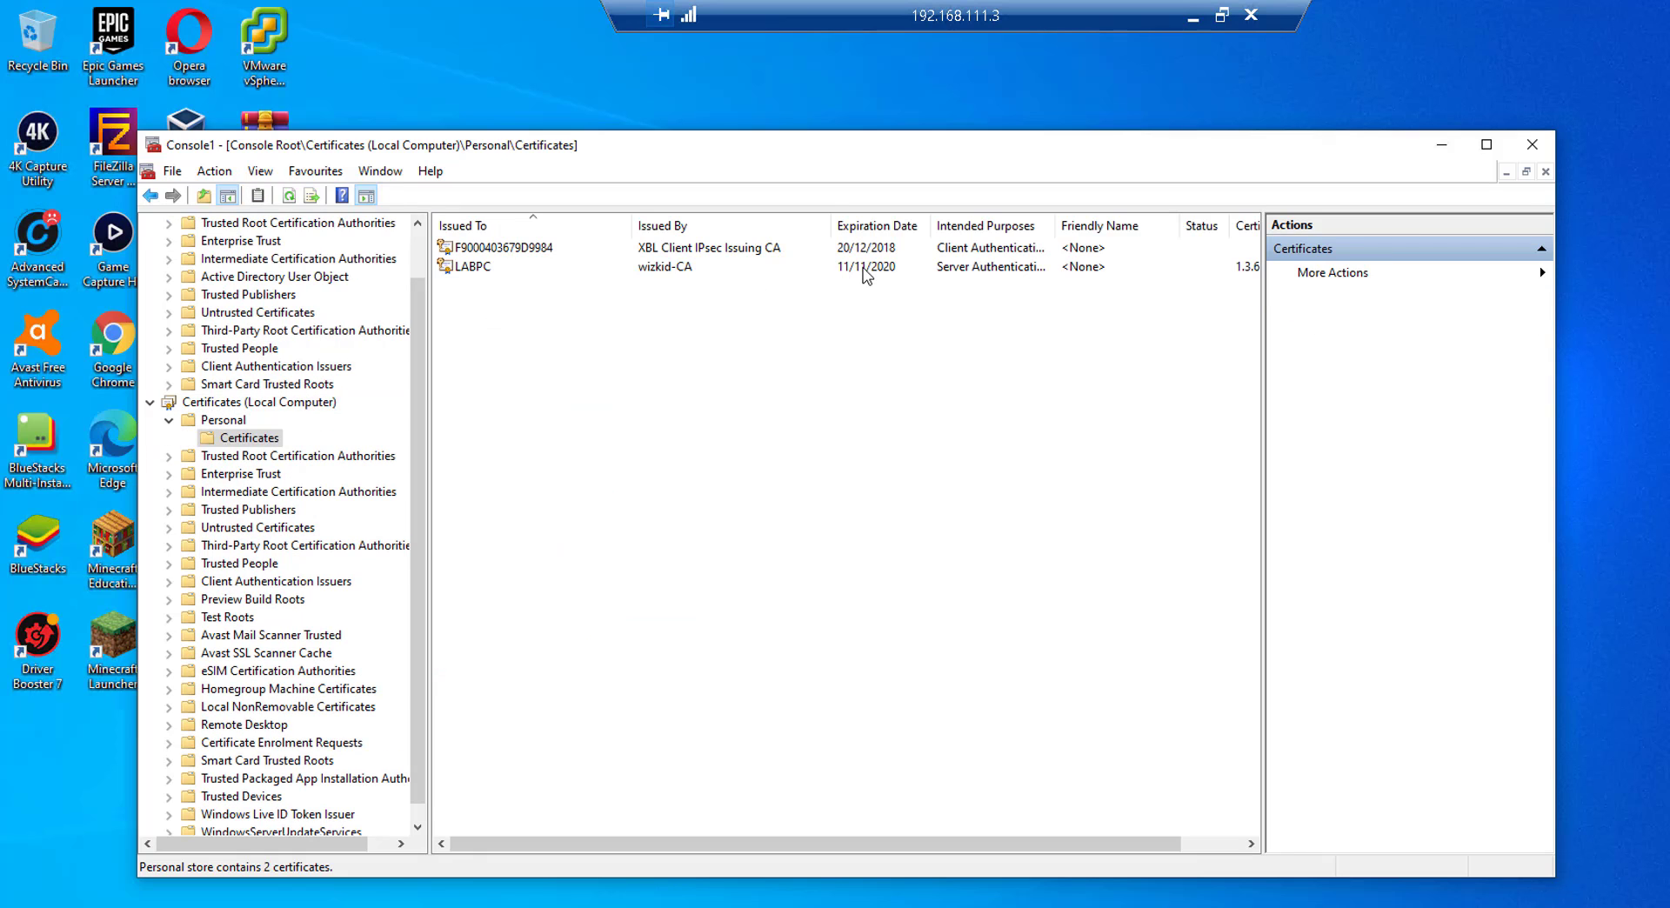
pyautogui.click(712, 271)
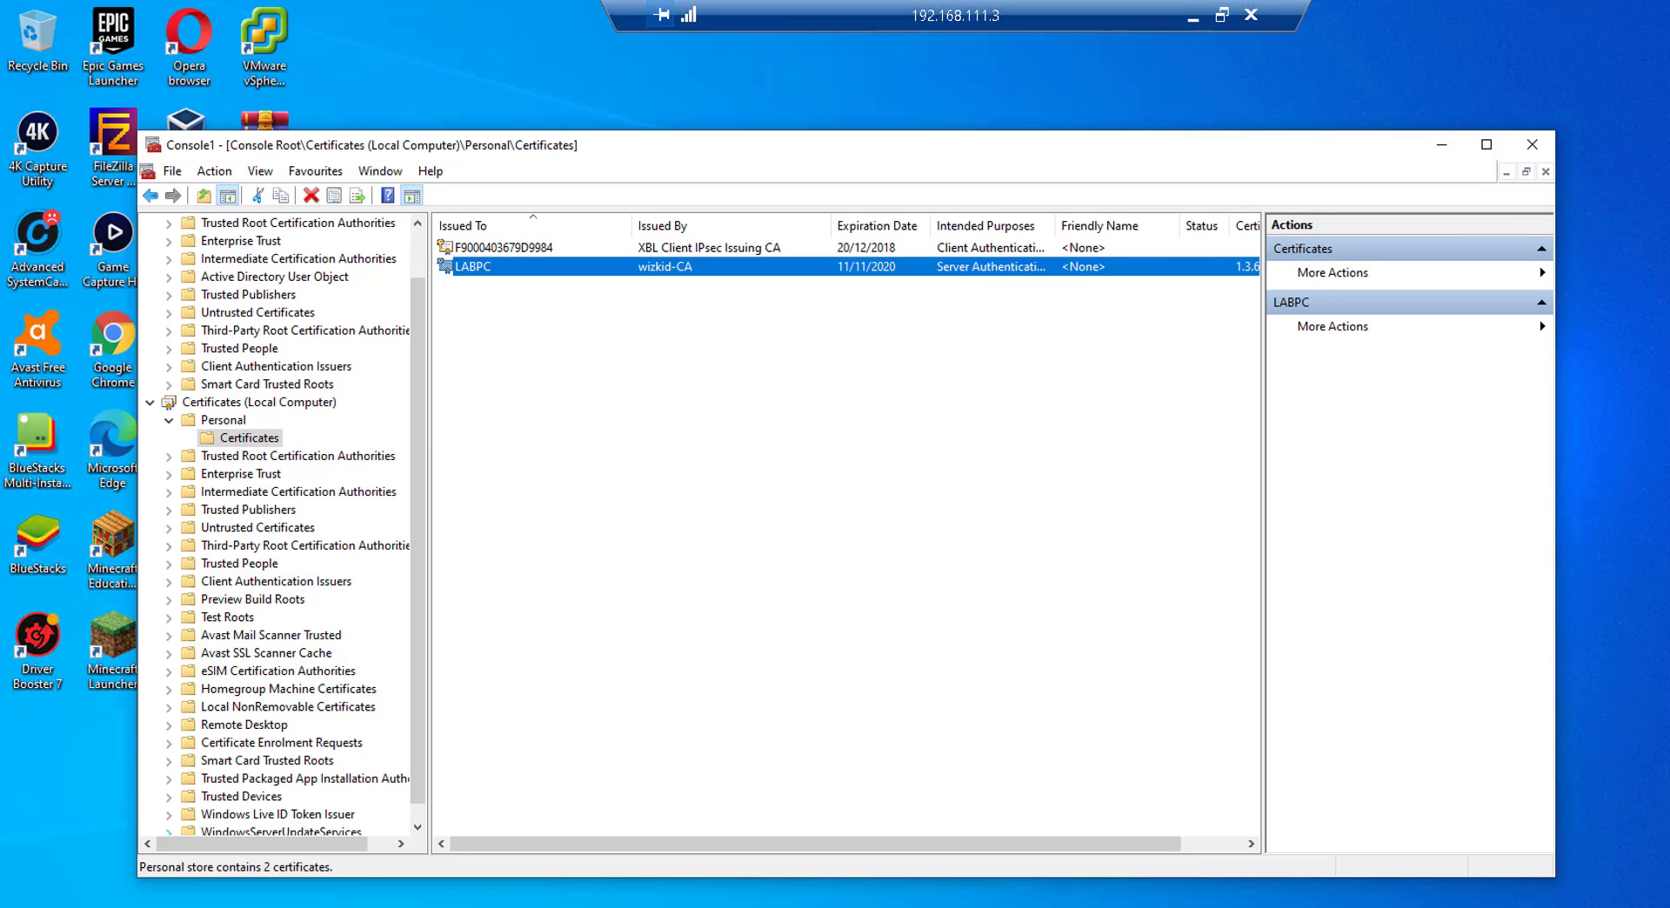
# - Open a command prompt with cmd on the remote computer
pyautogui.press('super')
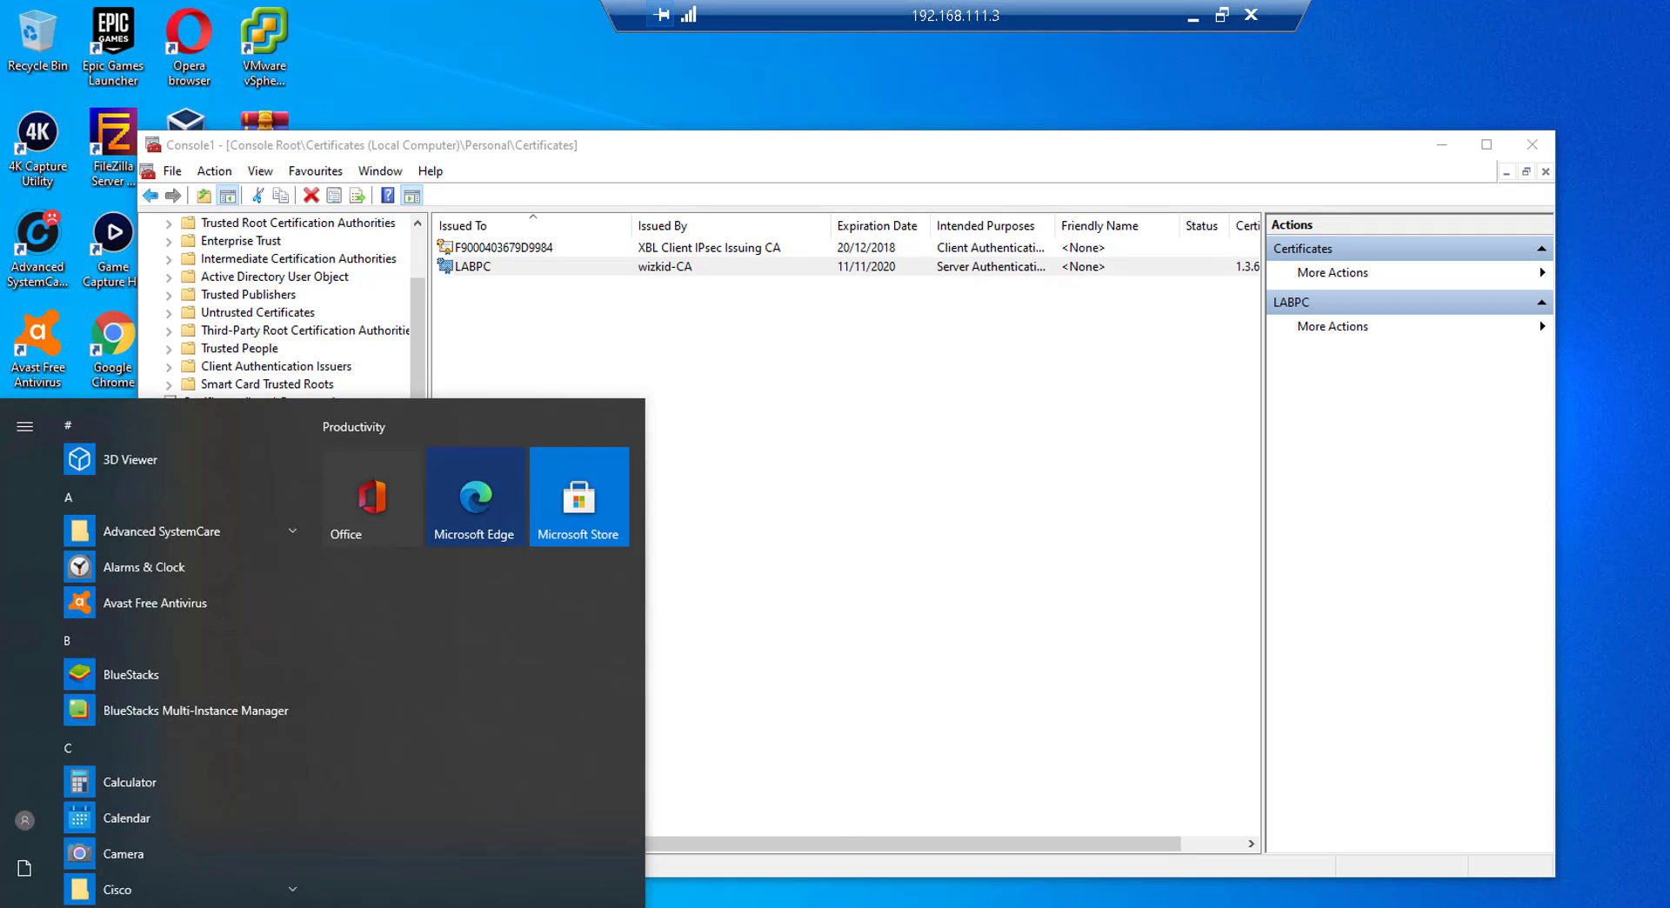
pyautogui.write('cmd')
pyautogui.press('Return')
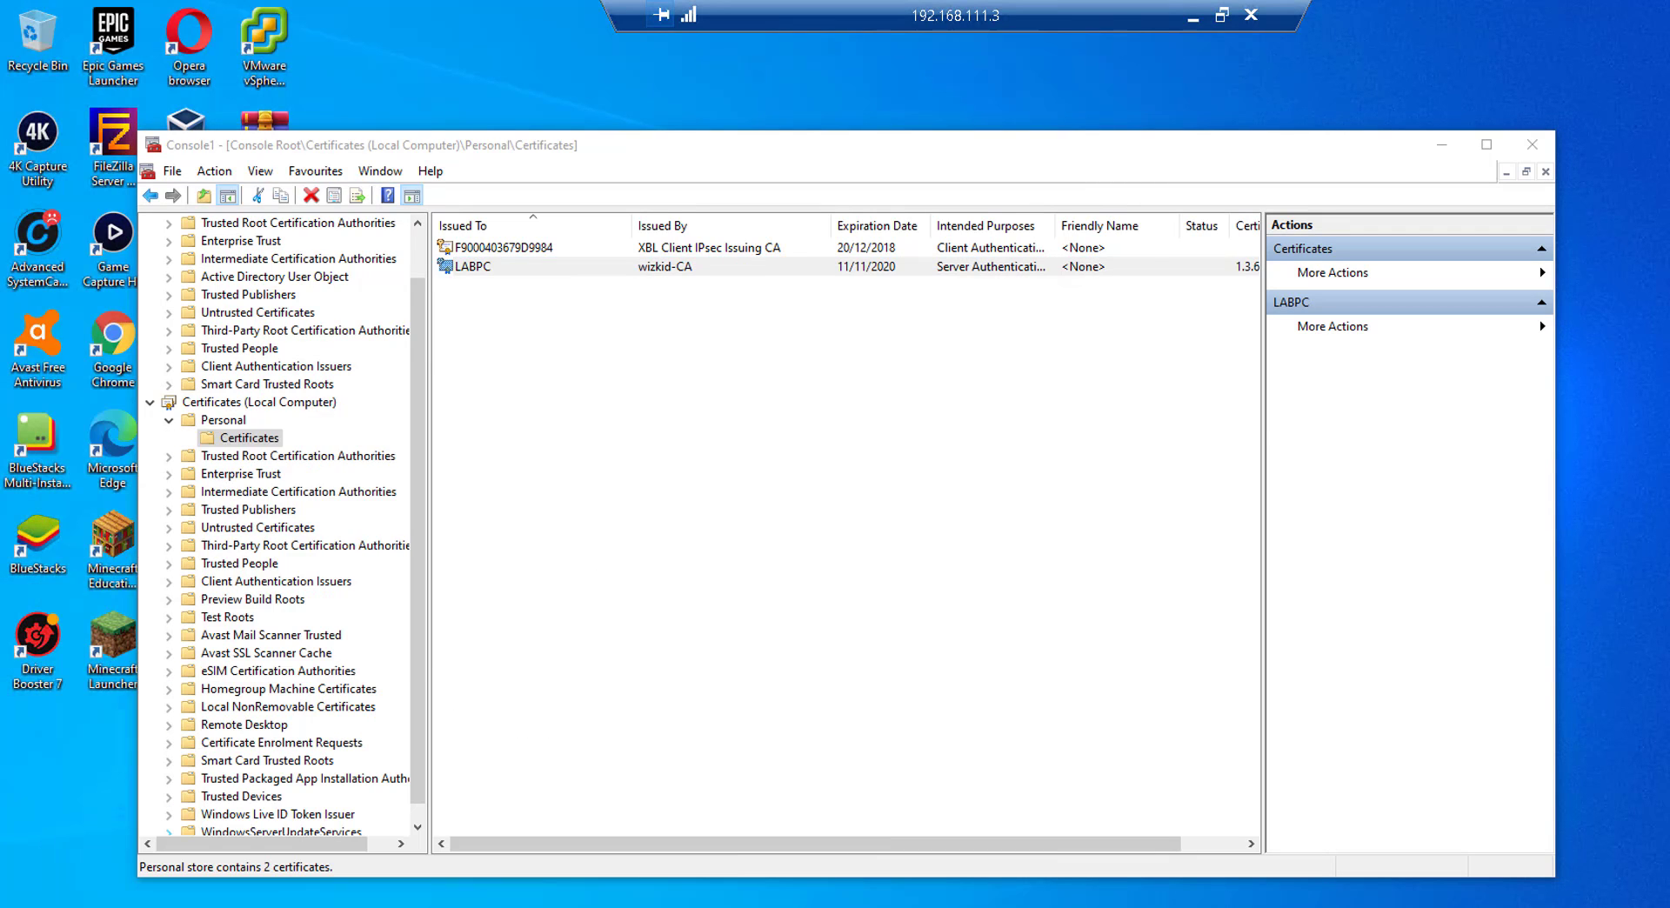
# - Refresh group policy on the remote computer with gpupdate
pyautogui.write('gpupdate')
pyautogui.press('Return')
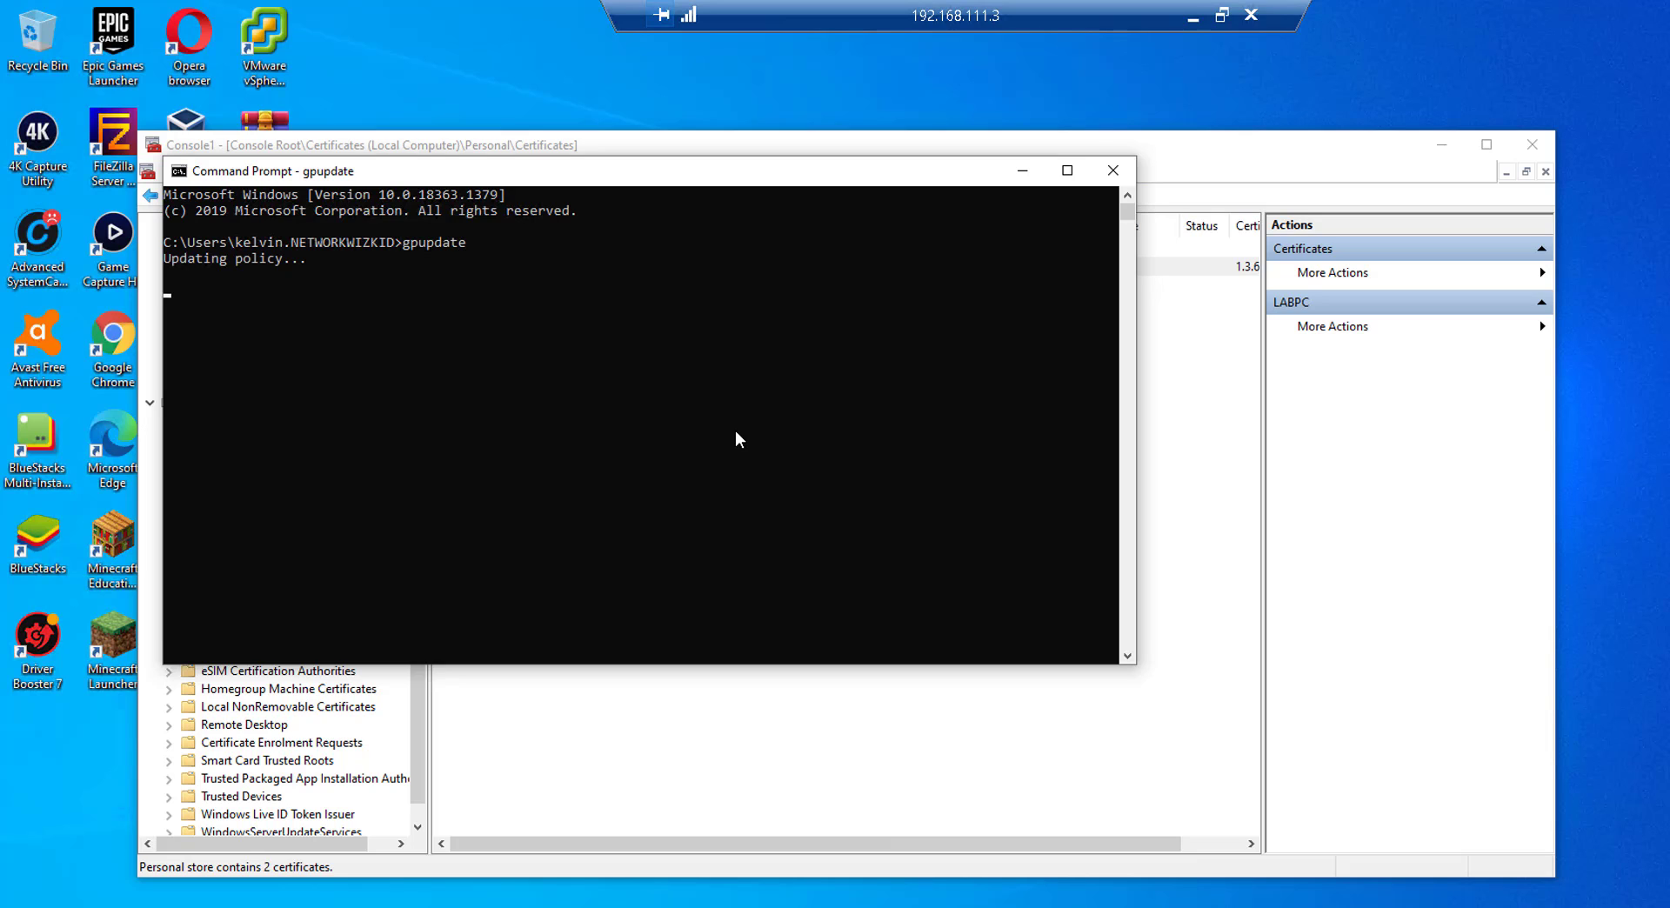
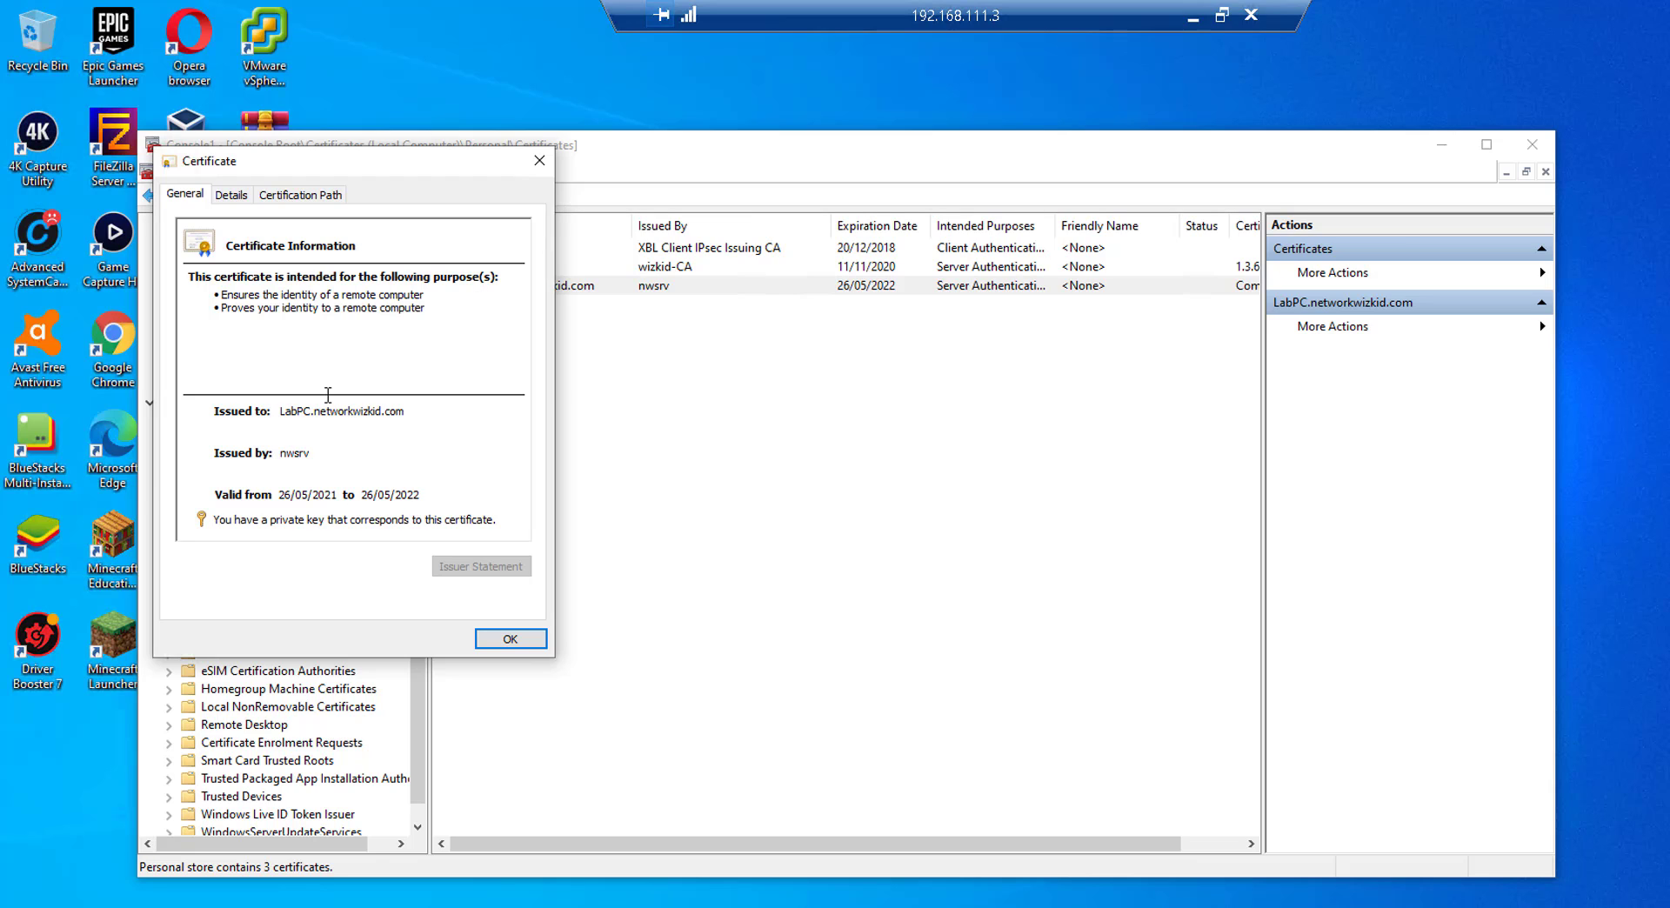
# - Examine the details and certification path of the computer certificate issued to LabPC.networkwizkid.com, and close it
pyautogui.click(232, 195)
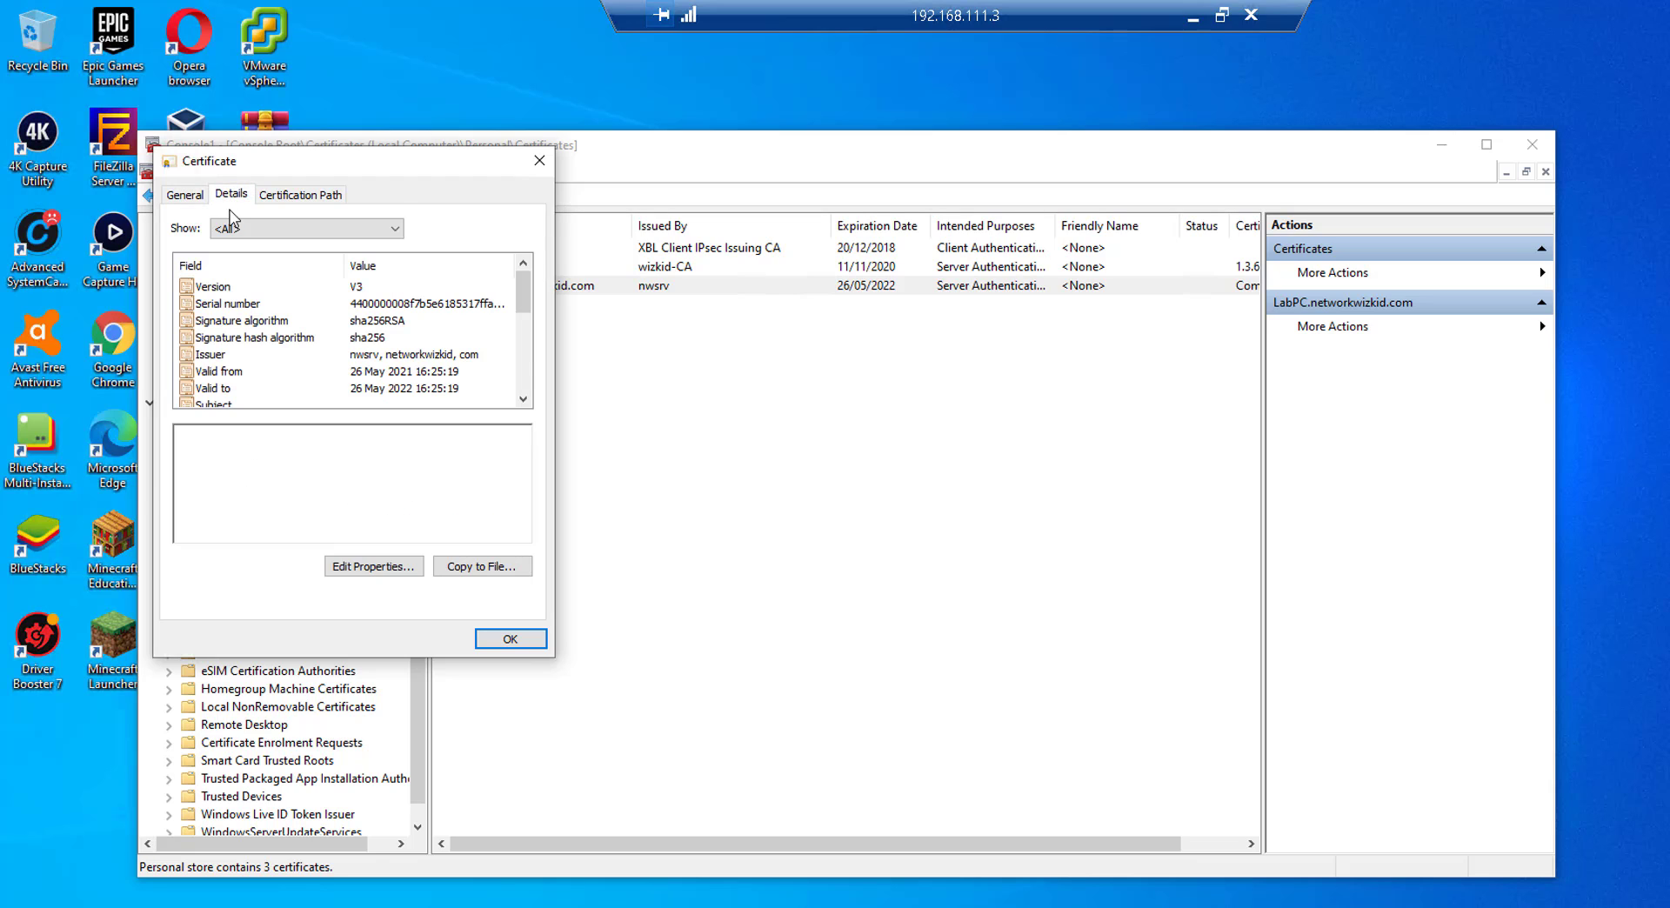
pyautogui.click(300, 194)
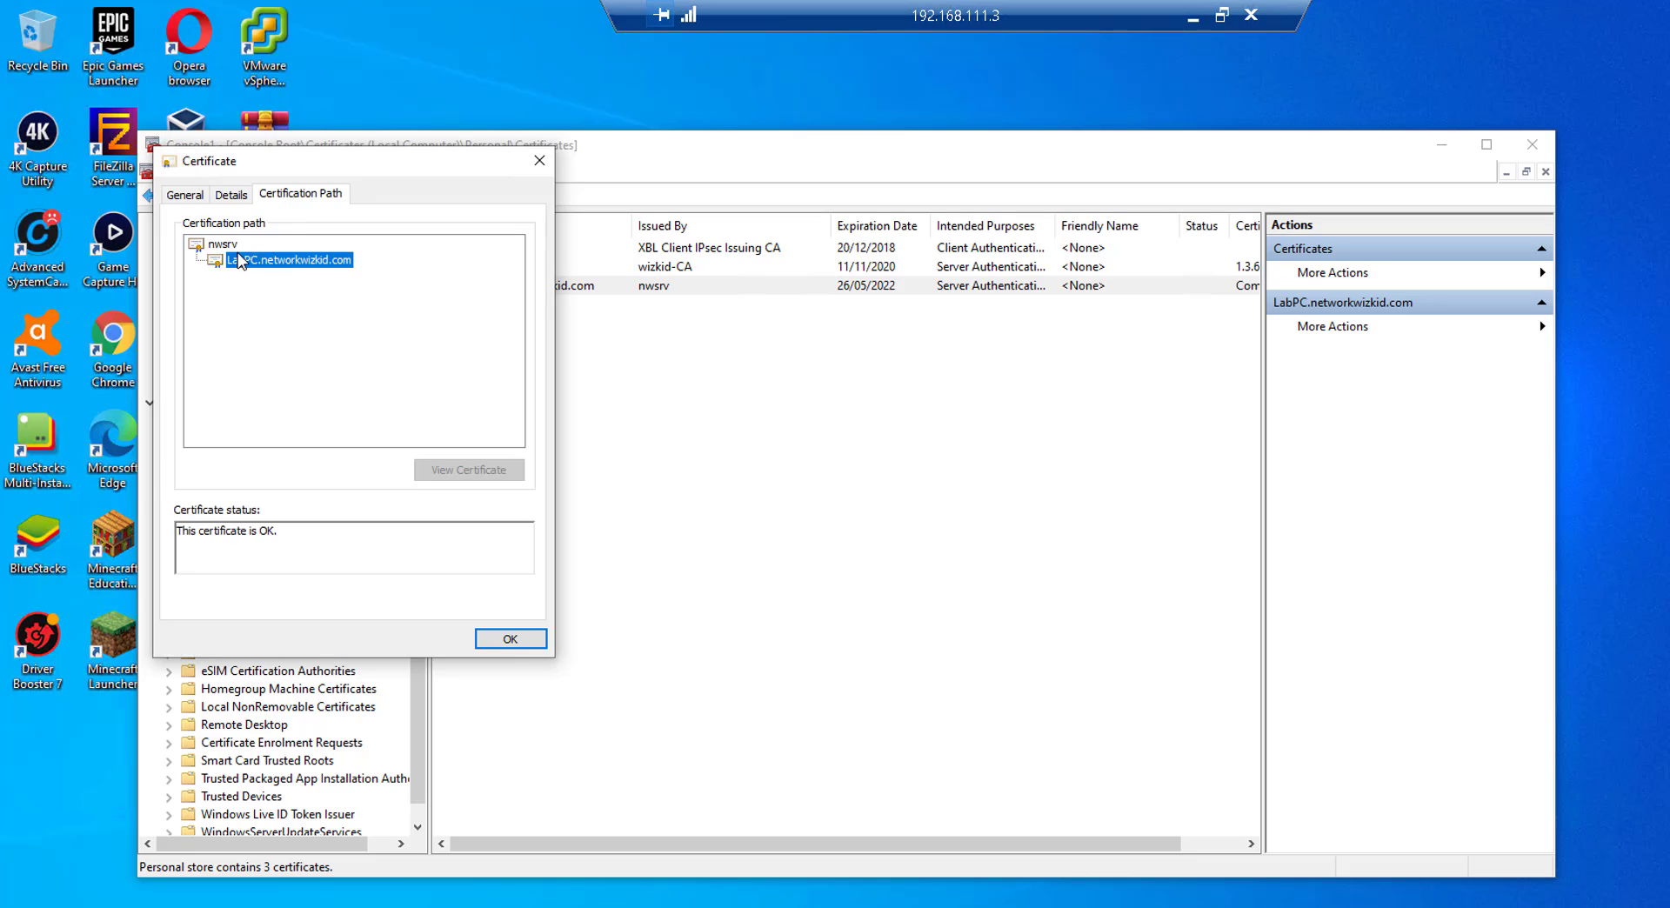
pyautogui.click(230, 246)
pyautogui.click(263, 261)
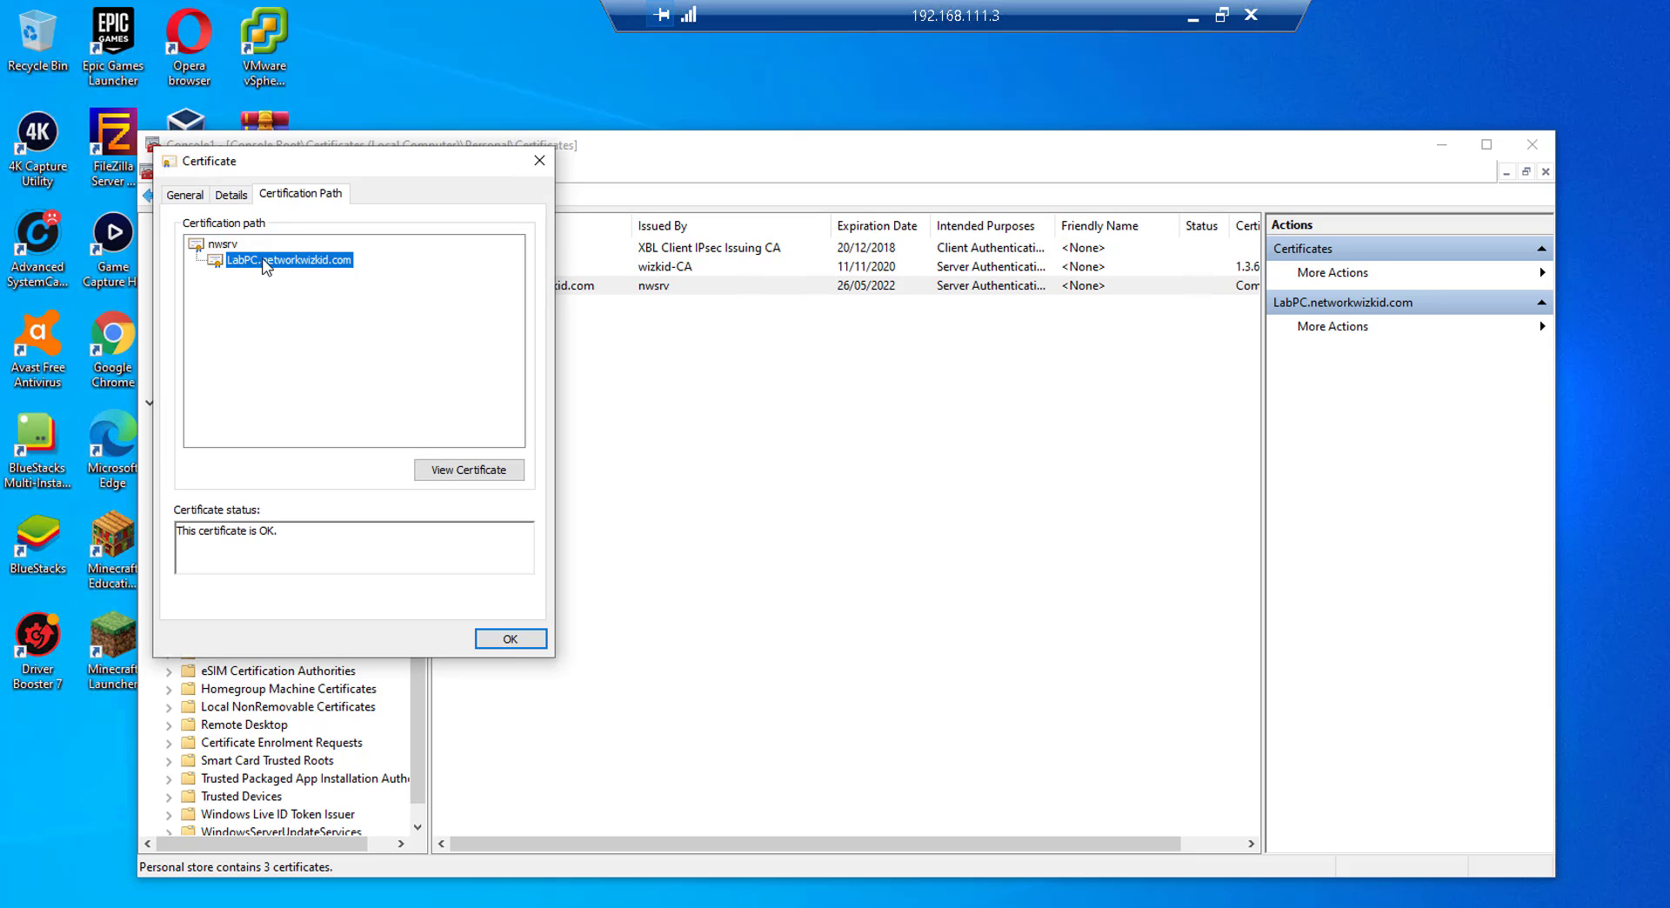
pyautogui.click(494, 641)
# - Refresh the current user's Personal store and display its certificates
pyautogui.scroll(1, 302, 424)
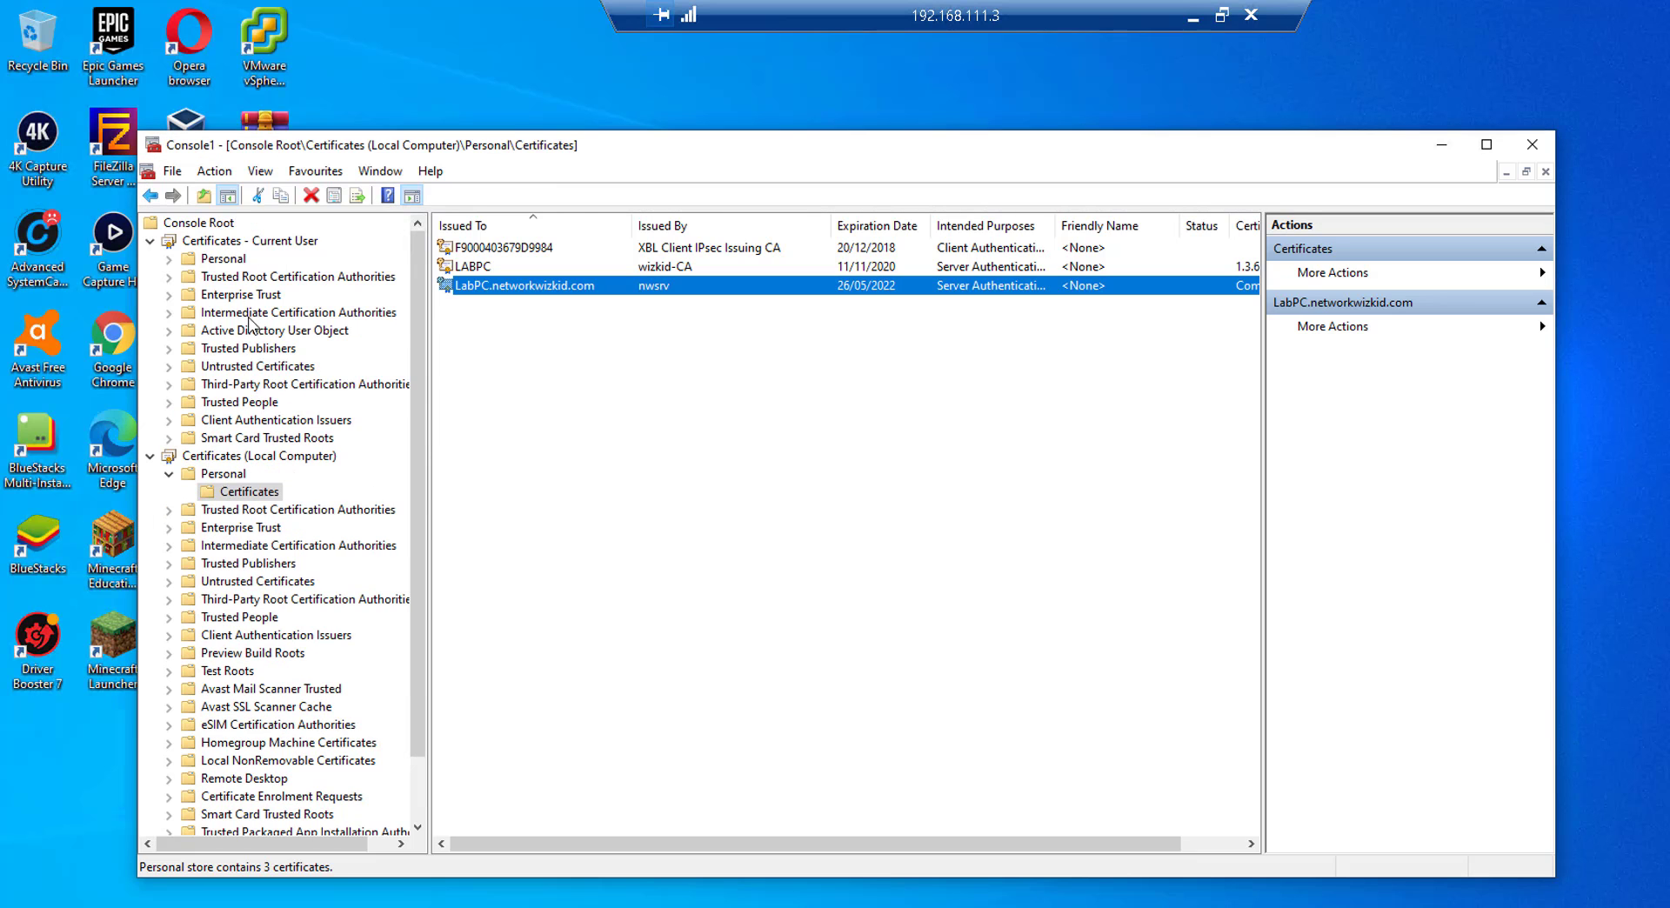
pyautogui.click(217, 259)
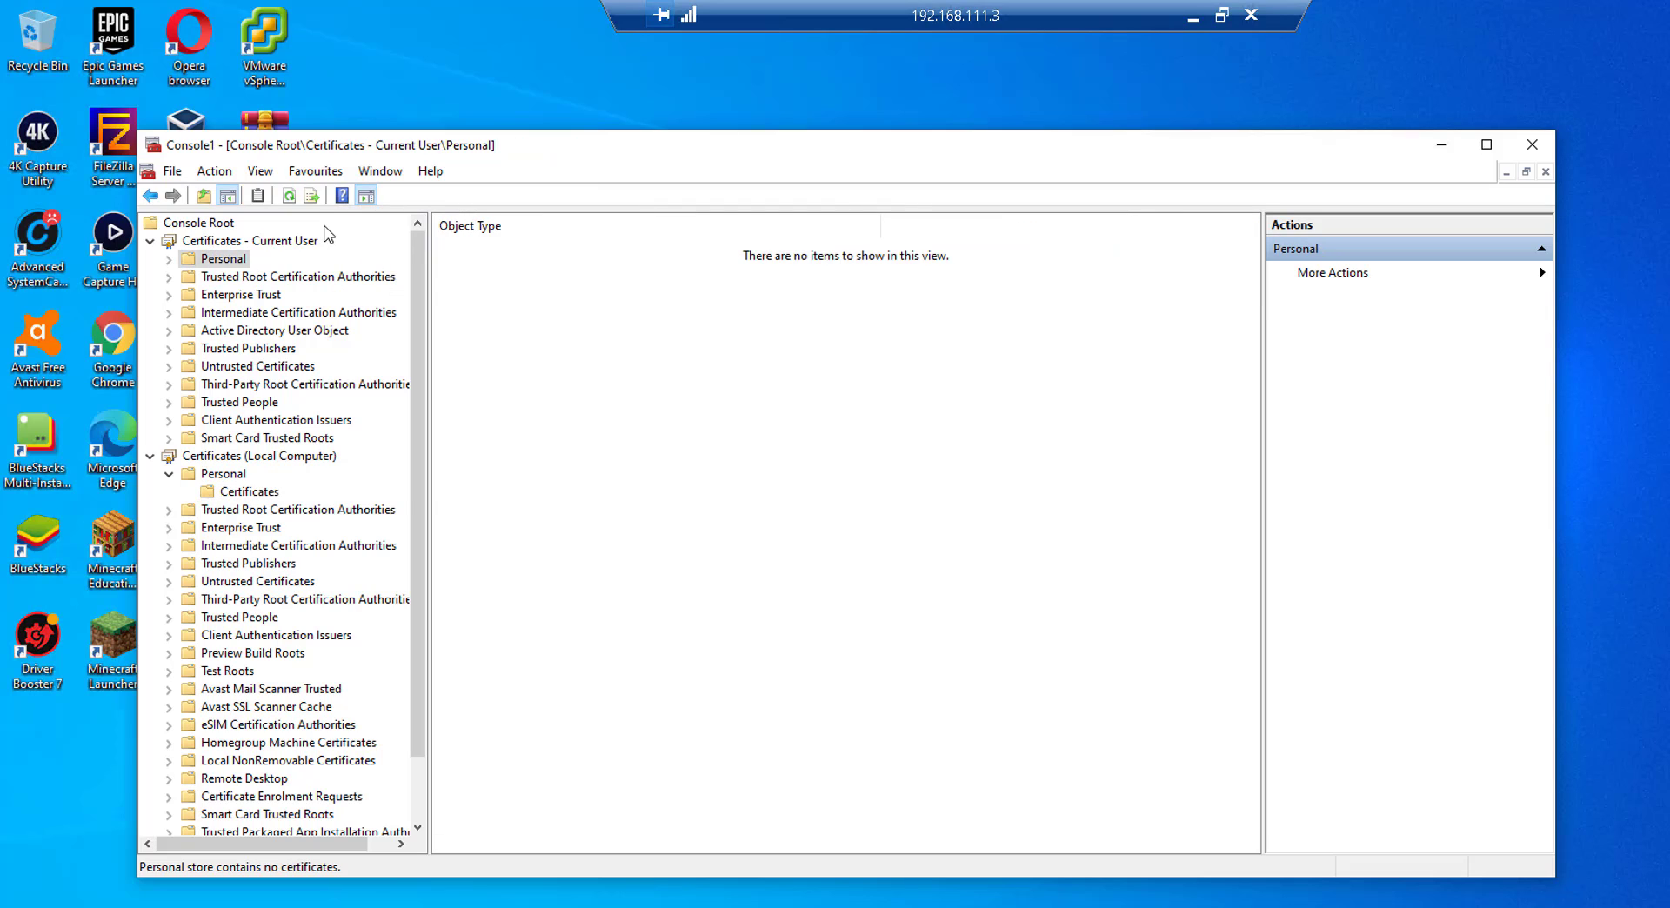
pyautogui.click(289, 195)
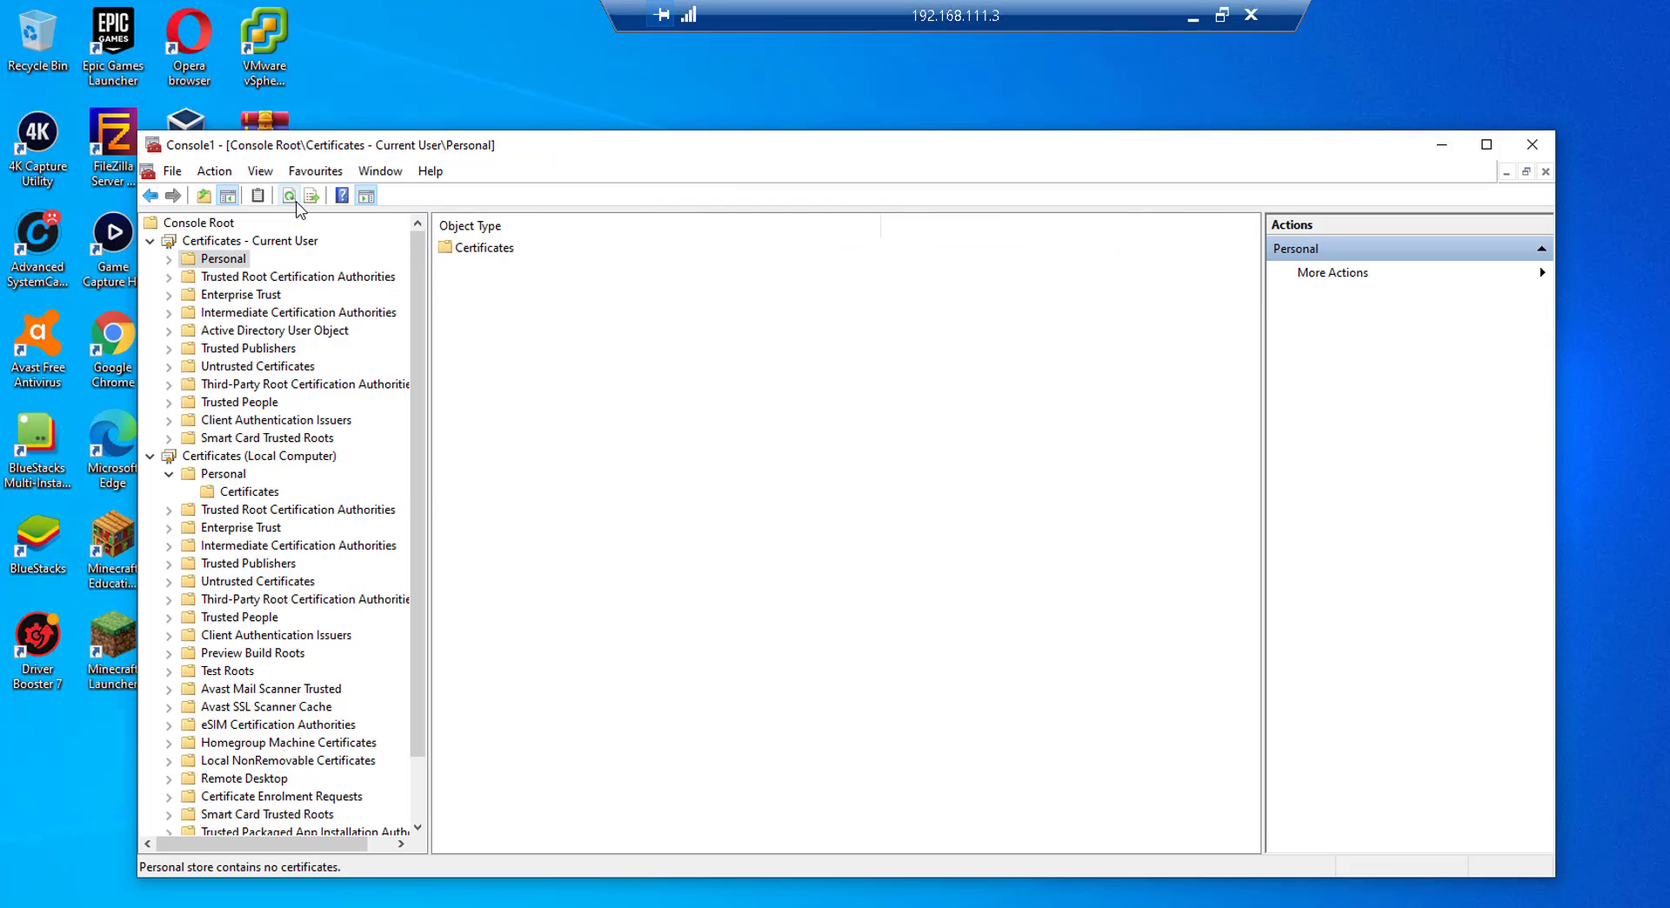
pyautogui.doubleClick(487, 249)
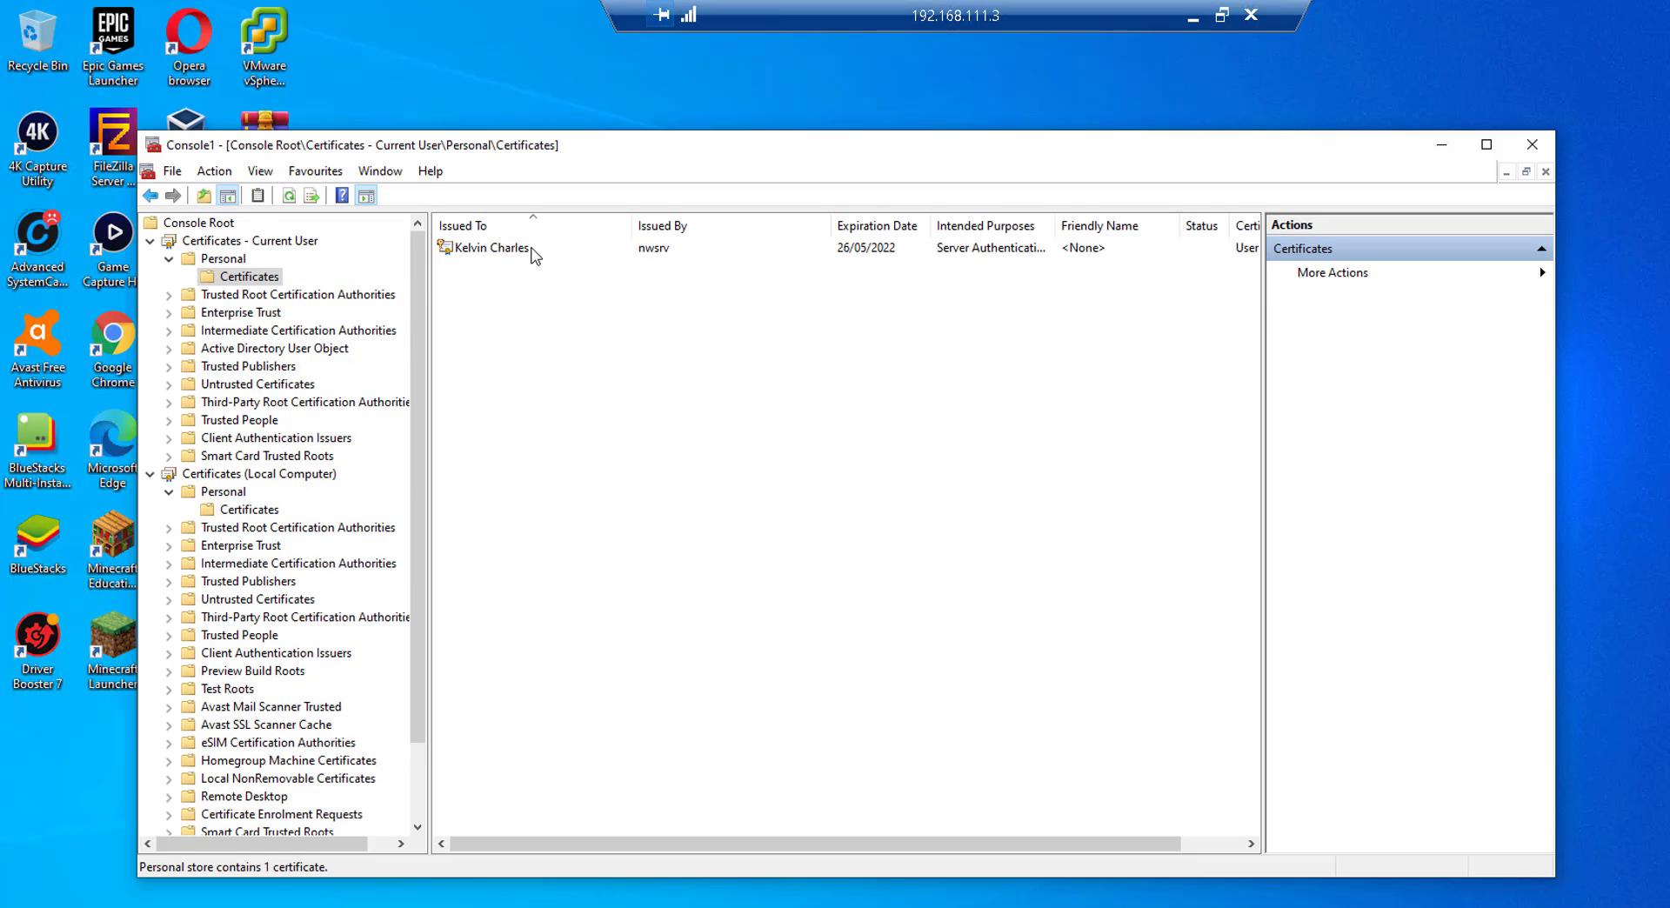
# - Examine the user certificate's certification path and its detail fields, including Issuer and the full Subject value, and close it
pyautogui.doubleClick(583, 245)
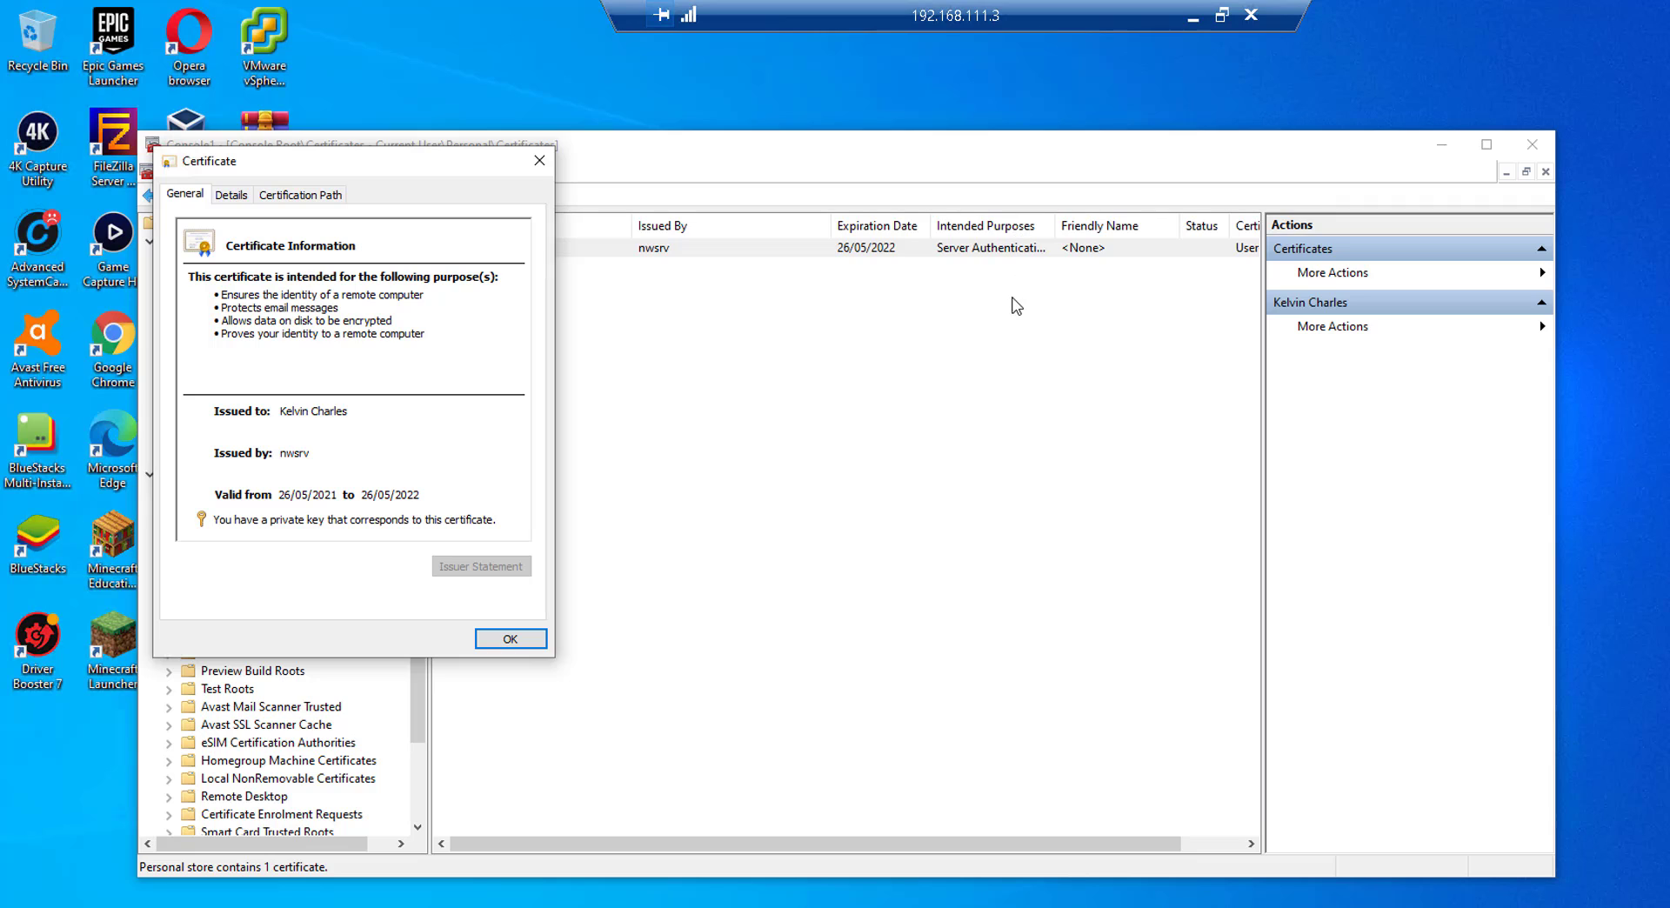
pyautogui.click(270, 194)
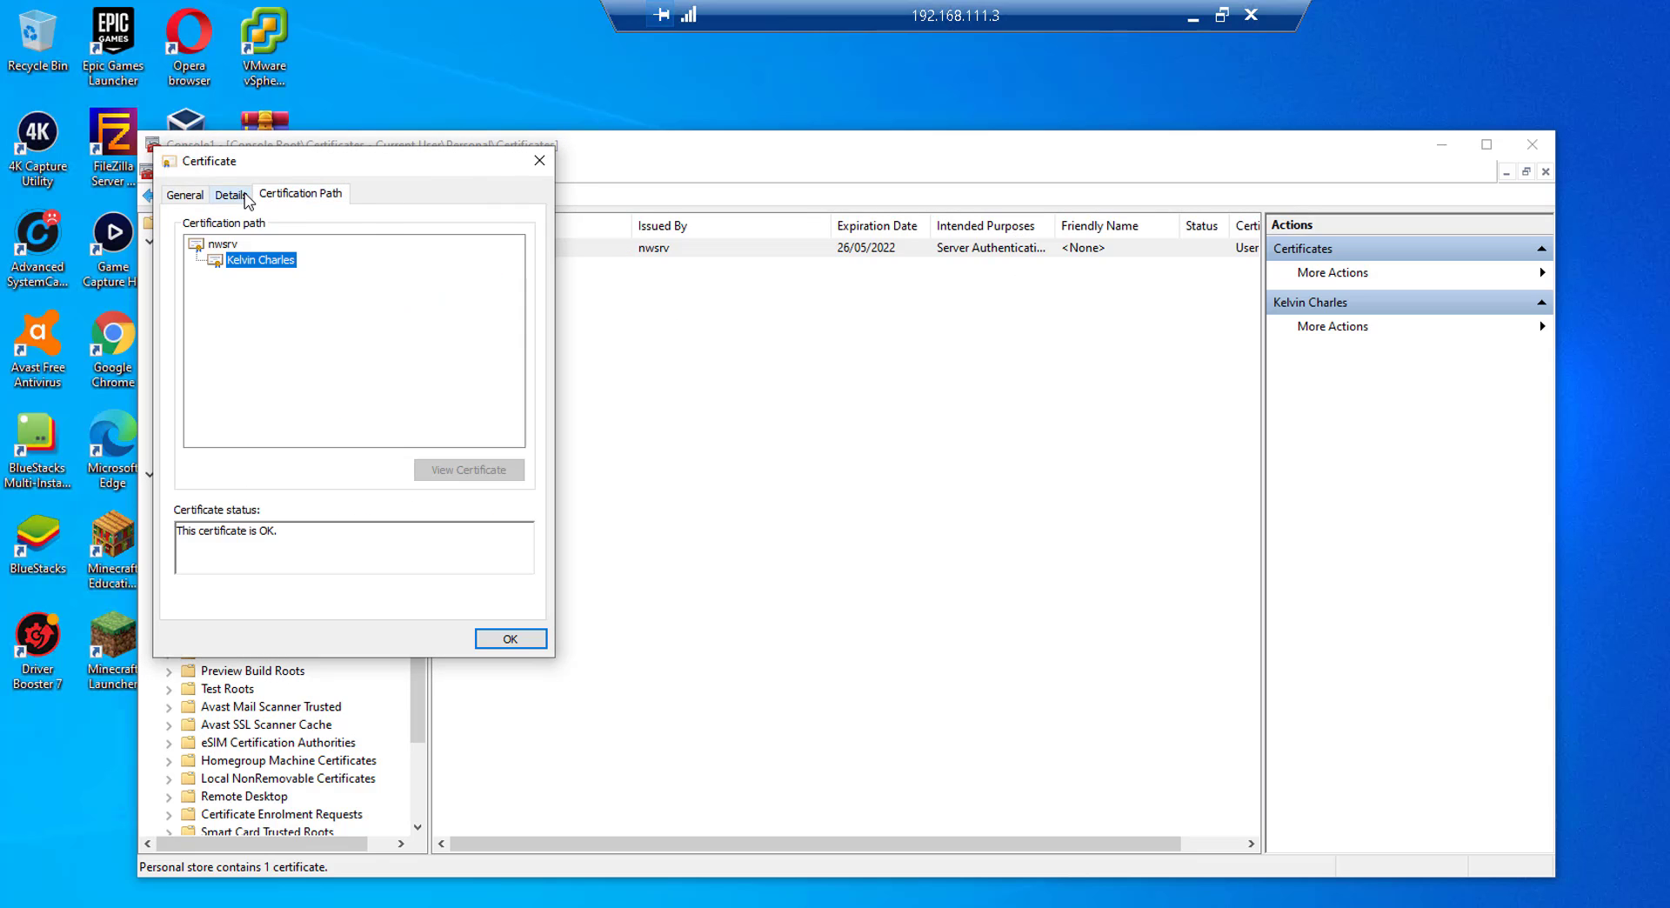
pyautogui.click(230, 194)
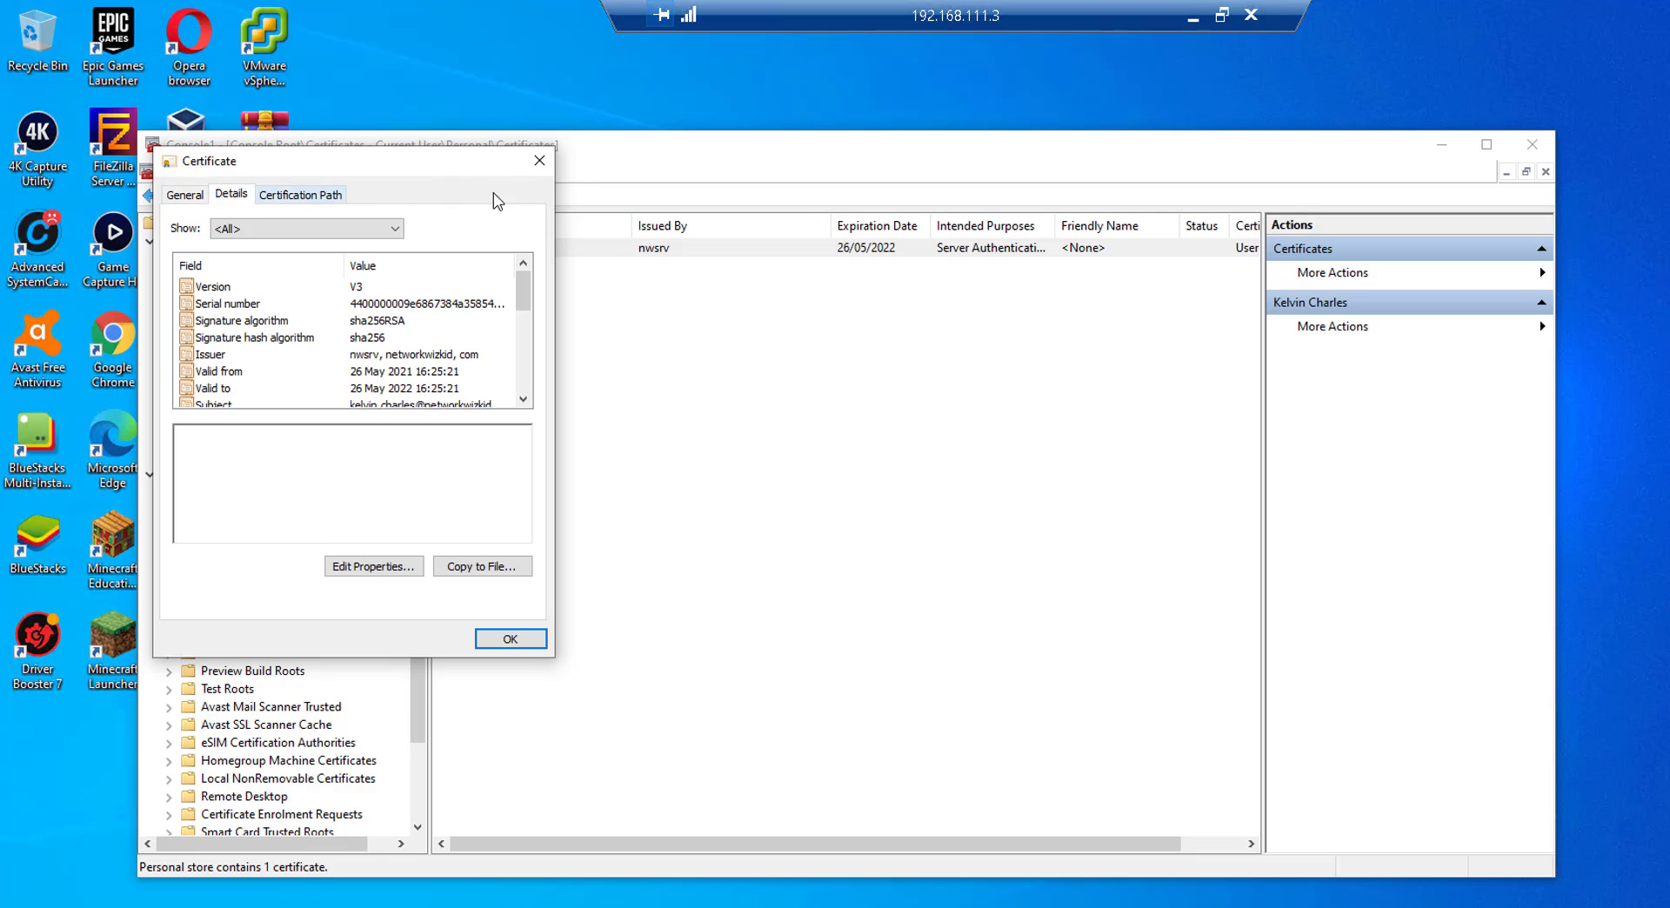
pyautogui.click(470, 353)
pyautogui.scroll(-2, 468, 361)
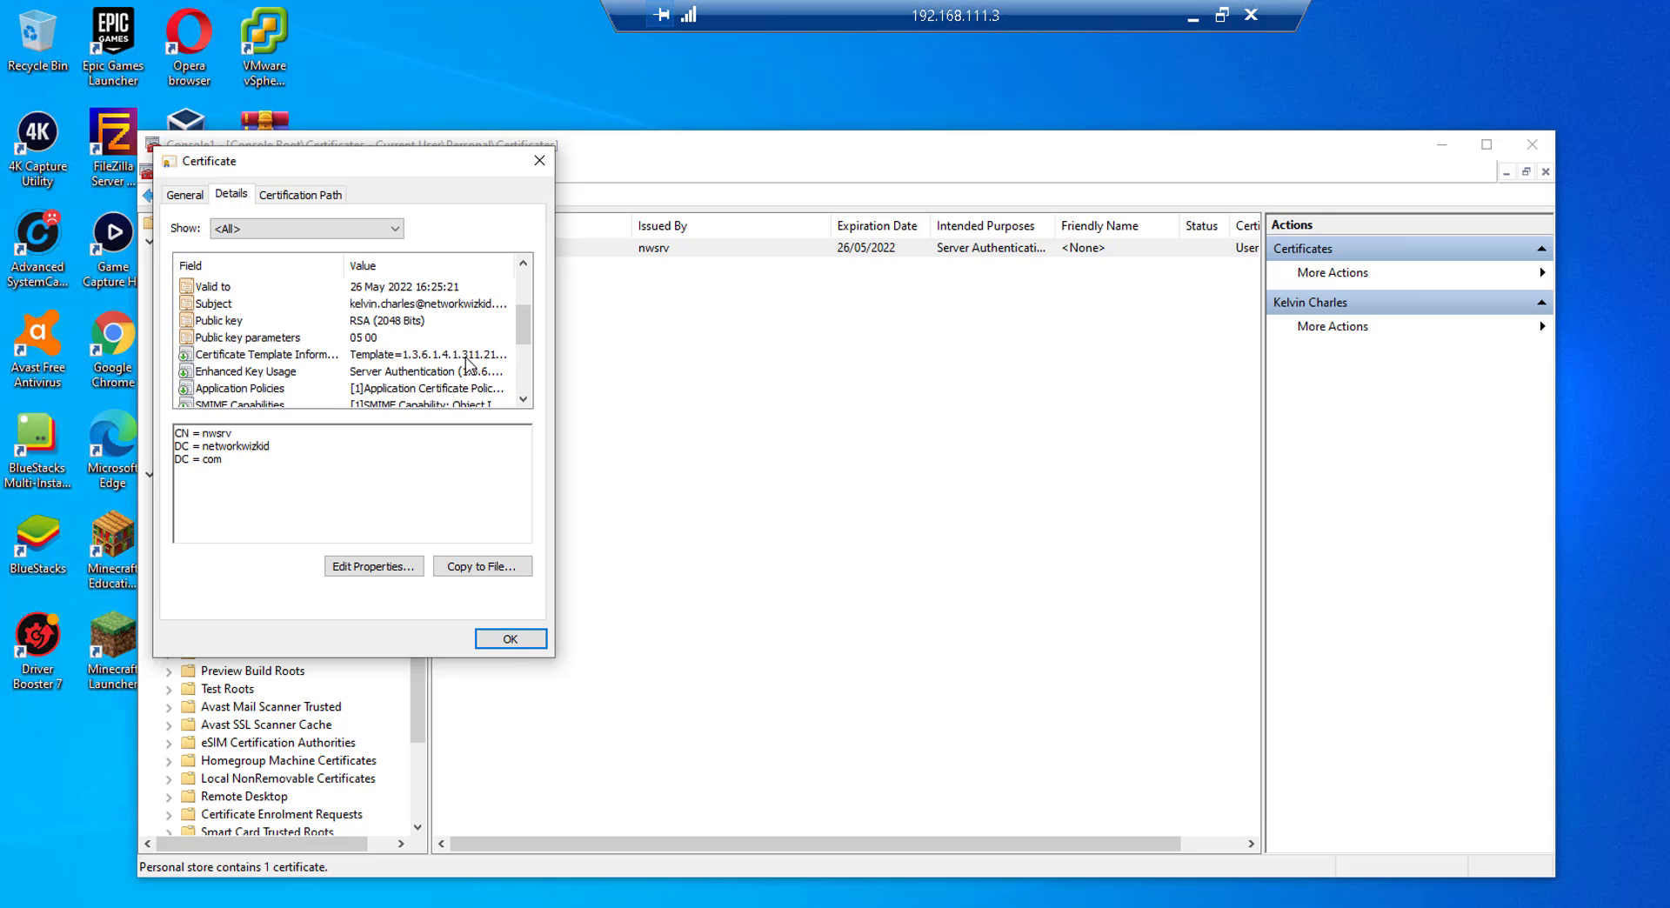
pyautogui.click(330, 304)
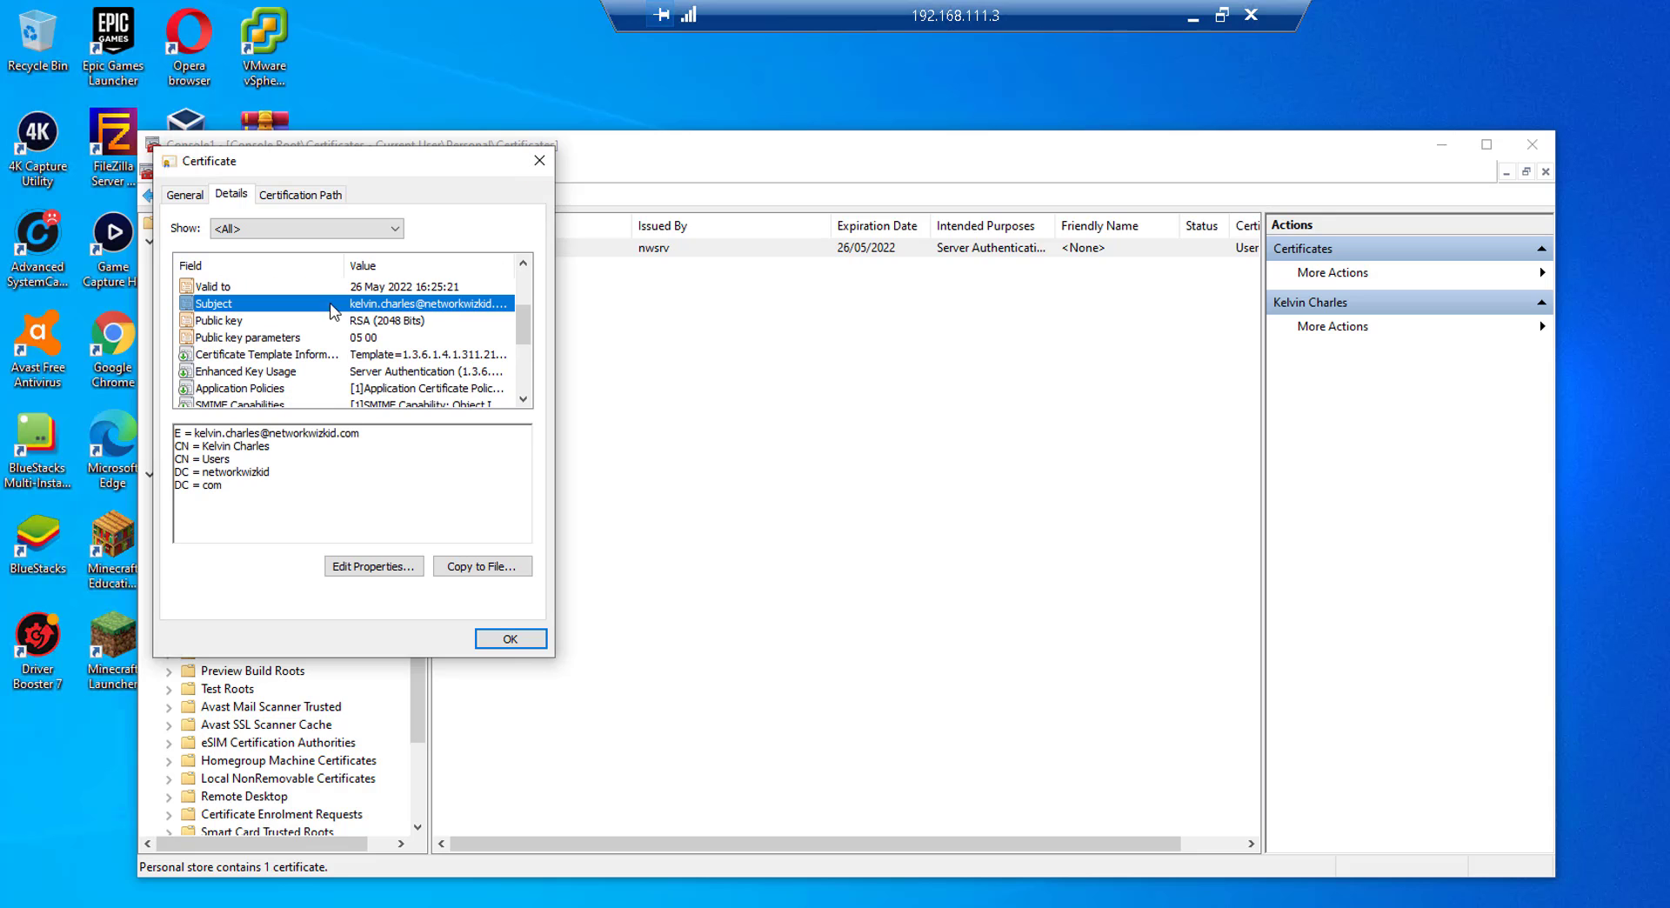
pyautogui.moveTo(196, 432); pyautogui.dragTo(369, 432)
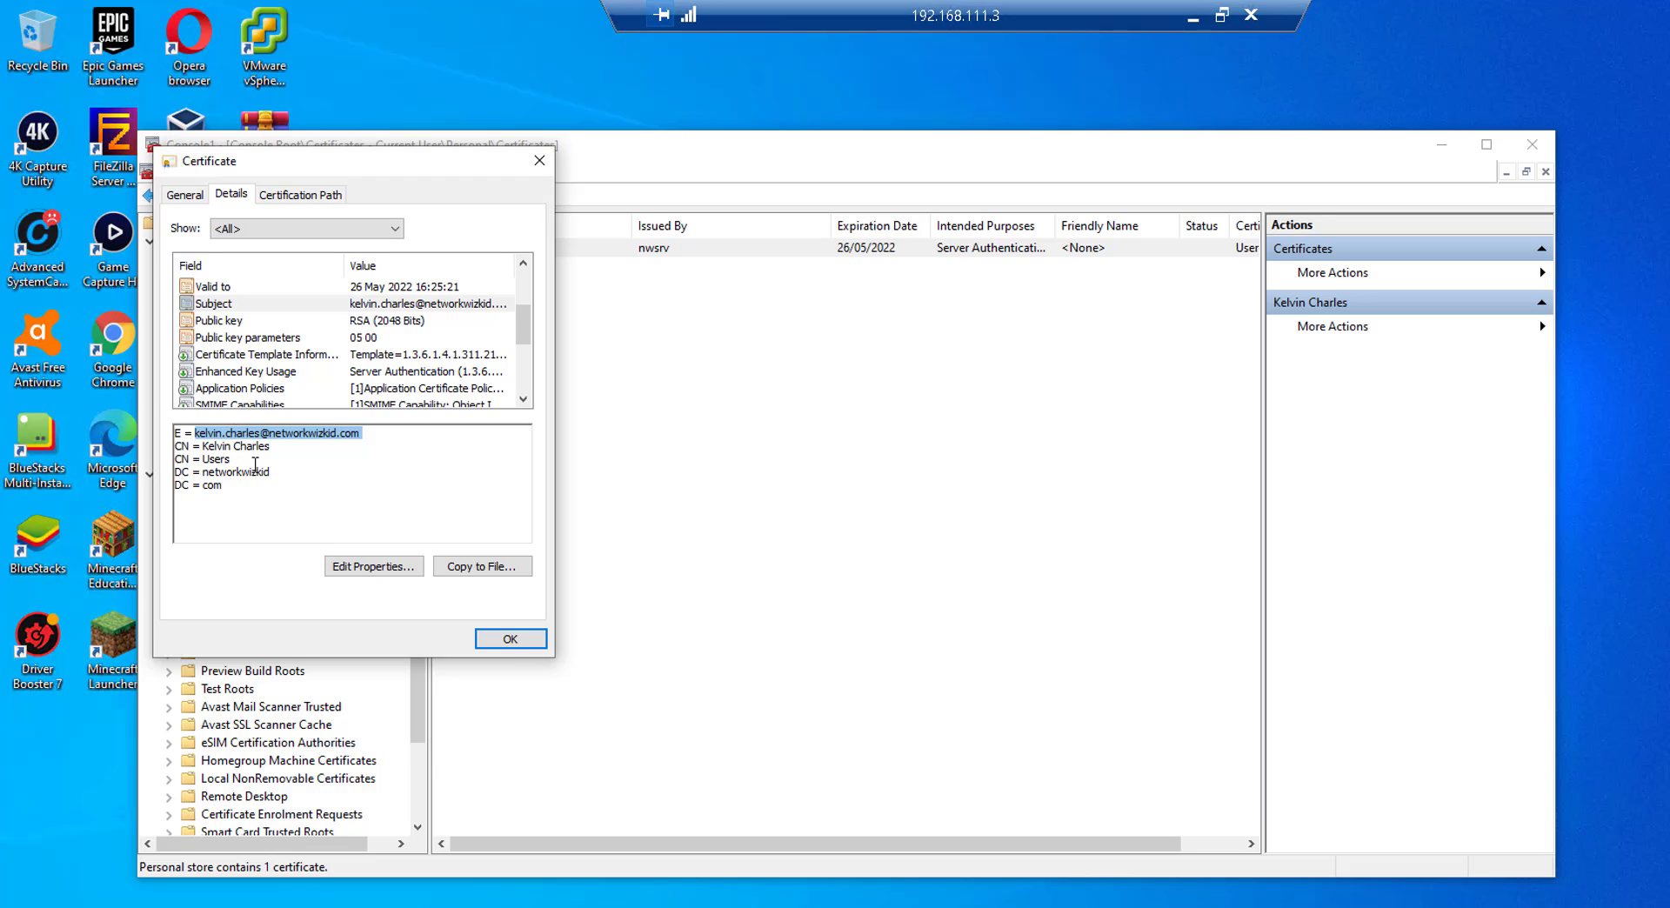
pyautogui.click(174, 433)
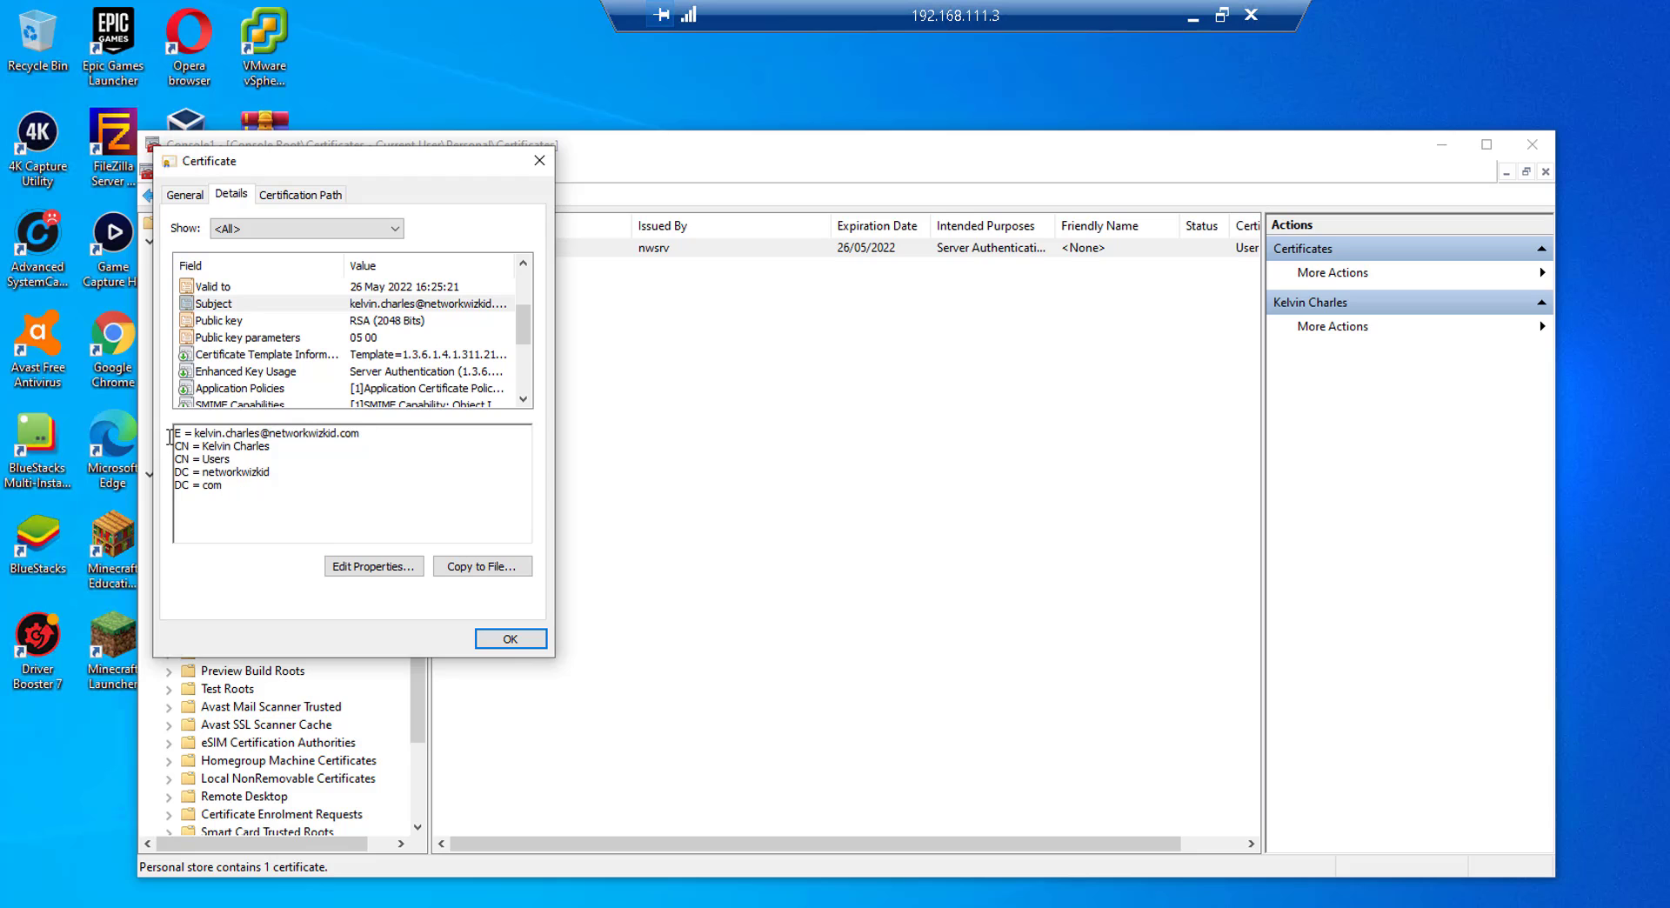
pyautogui.hotkey('ctrl', 'a')
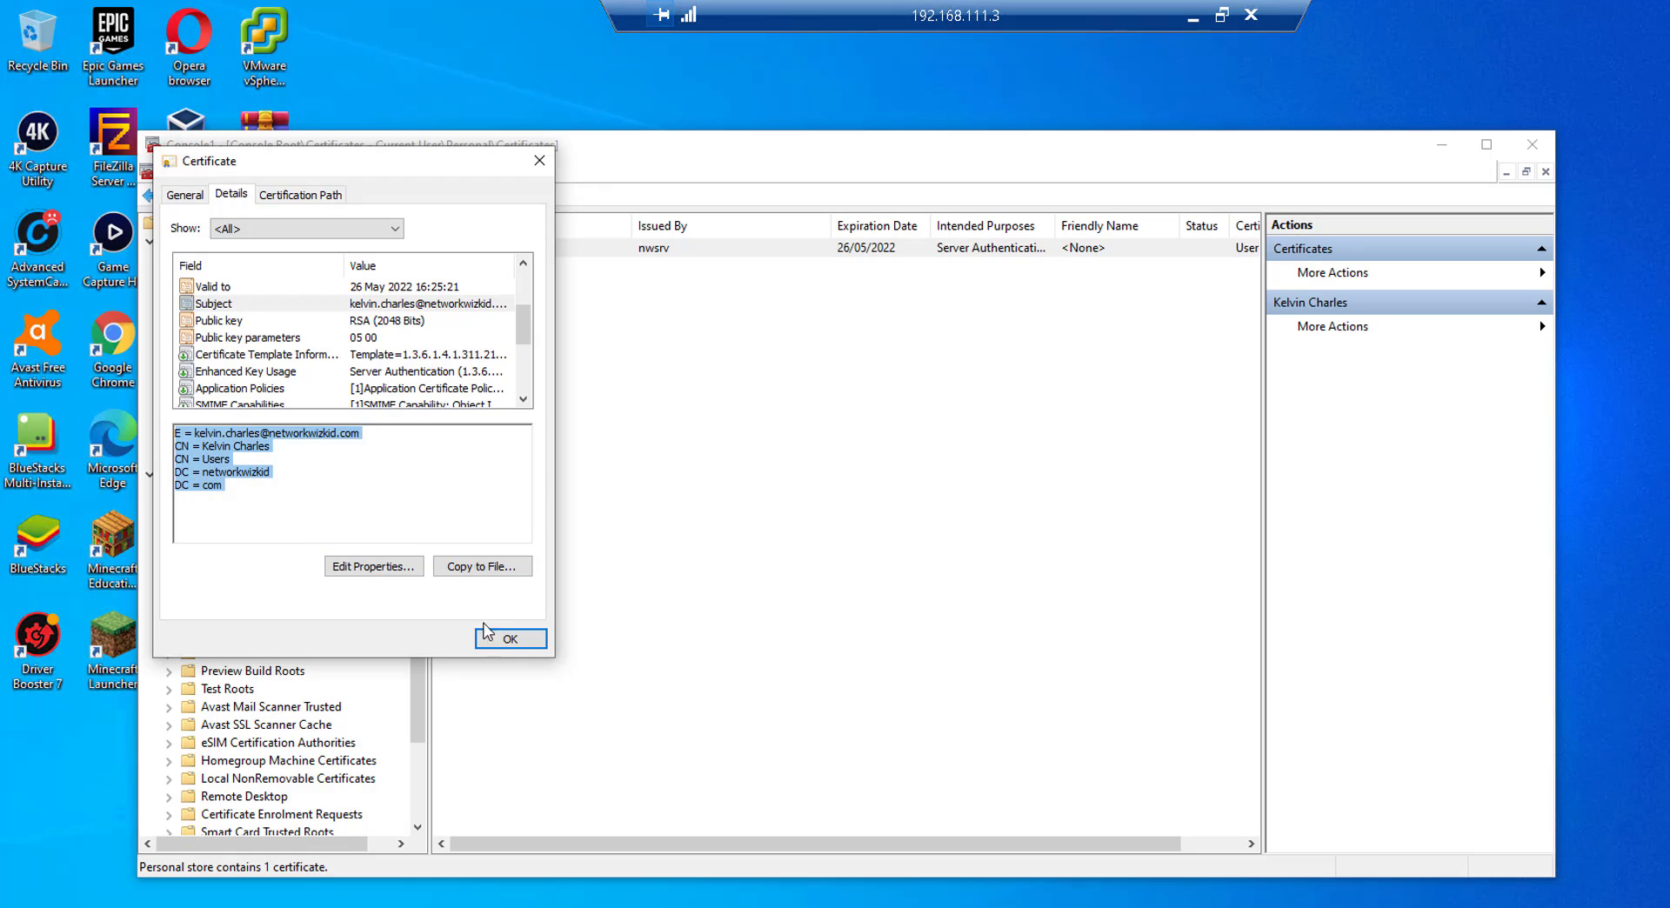
pyautogui.click(539, 160)
# - Maximize the console and widen the Intended Purposes column to read all purposes of the user certificate
pyautogui.moveTo(1056, 225); pyautogui.dragTo(1250, 224)
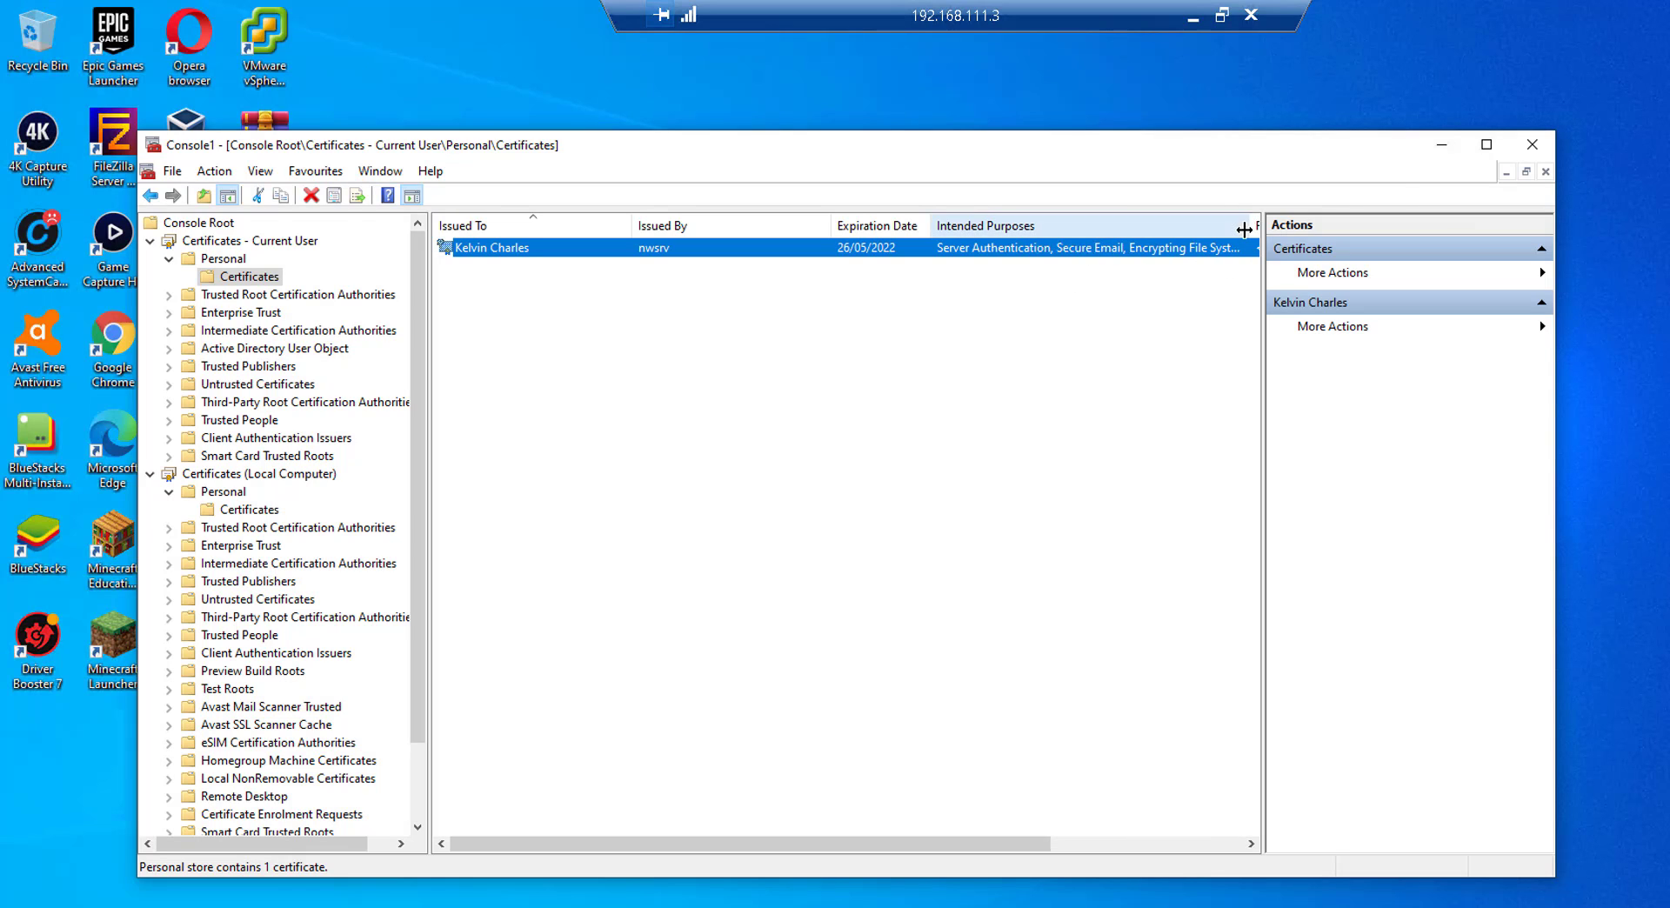
pyautogui.click(1486, 147)
pyautogui.moveTo(1118, 87); pyautogui.dragTo(1268, 87)
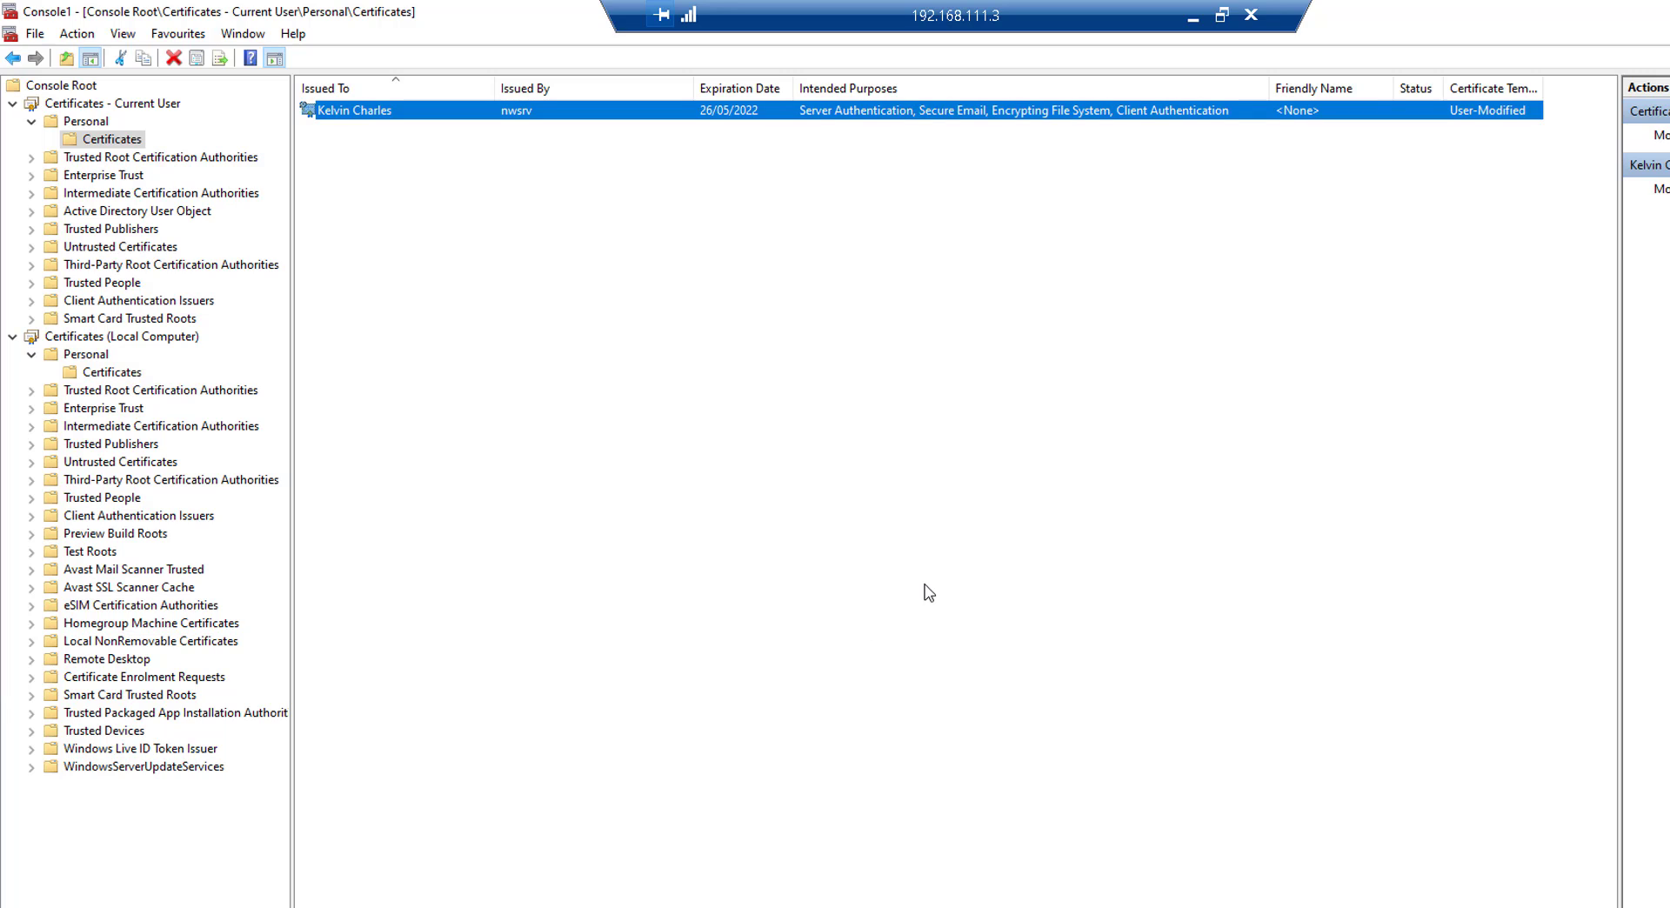
# - Switch from the remote session to the server's Certification Authority console, widen its window, and display the issued certificates of nwsrv
pyautogui.click(1193, 17)
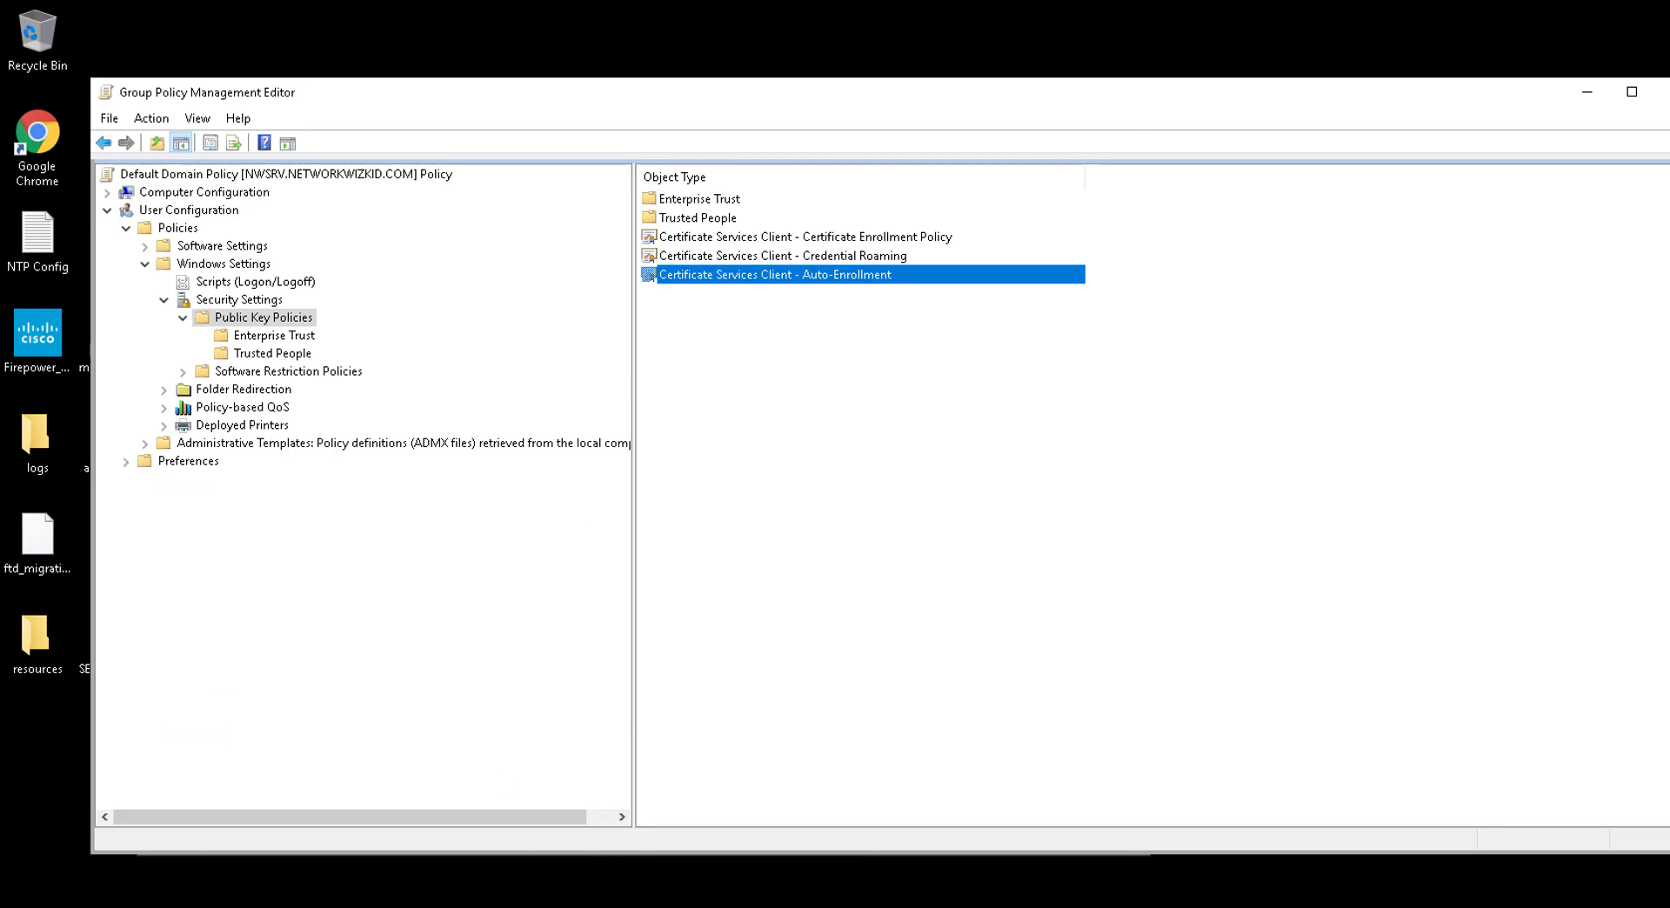
pyautogui.hotkey('alt', 'Tab')
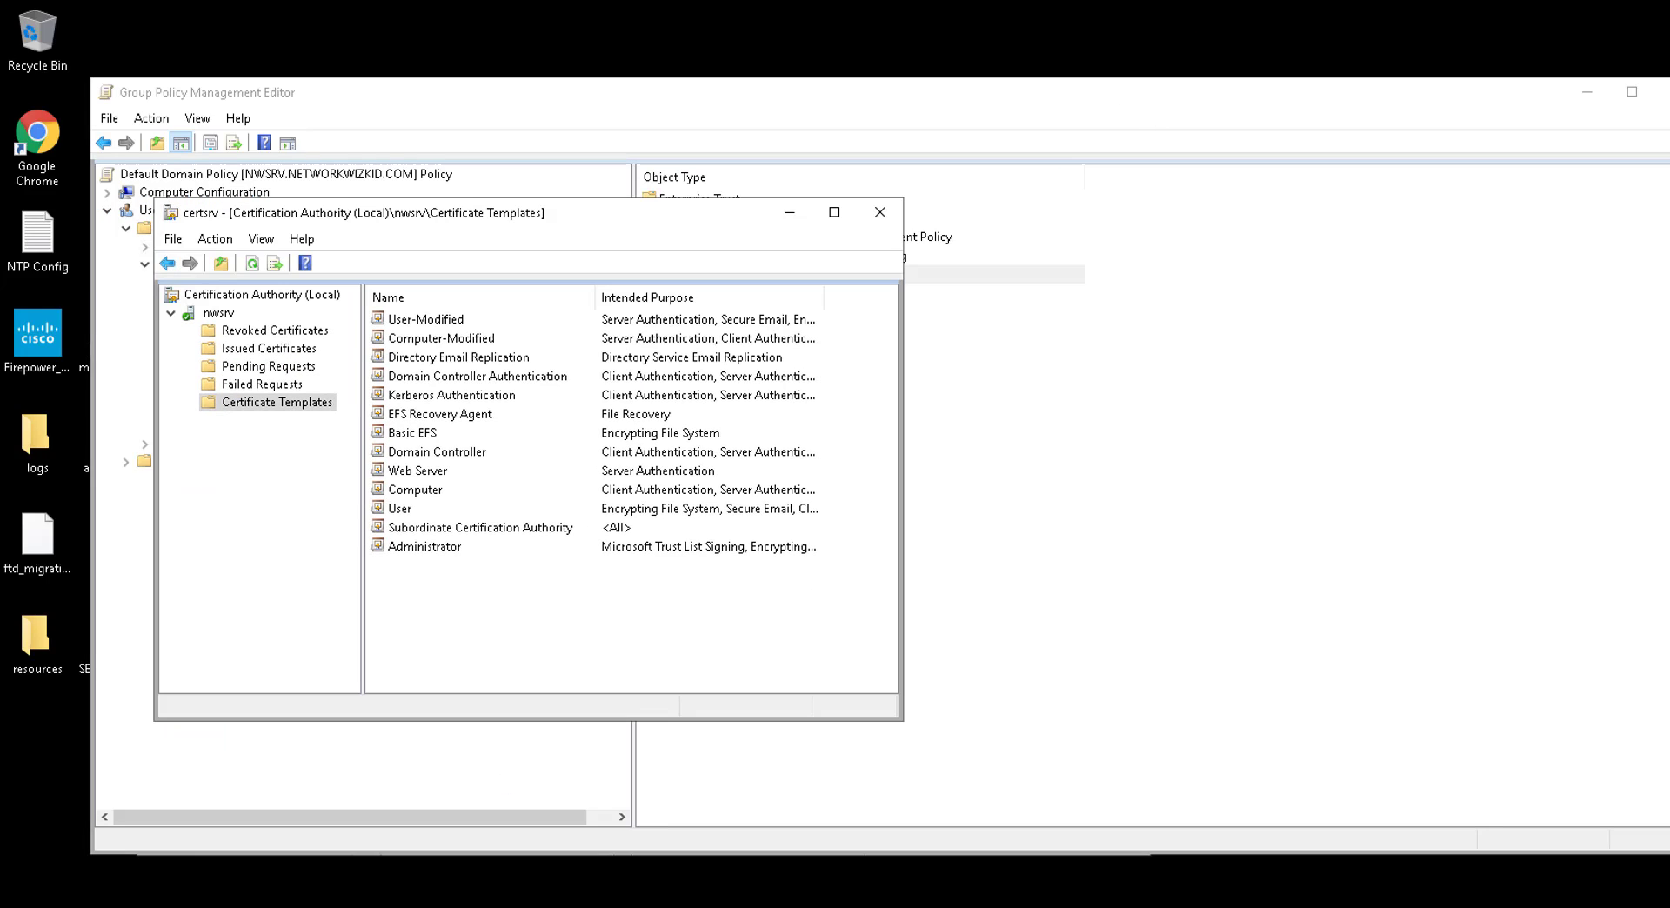
pyautogui.click(244, 349)
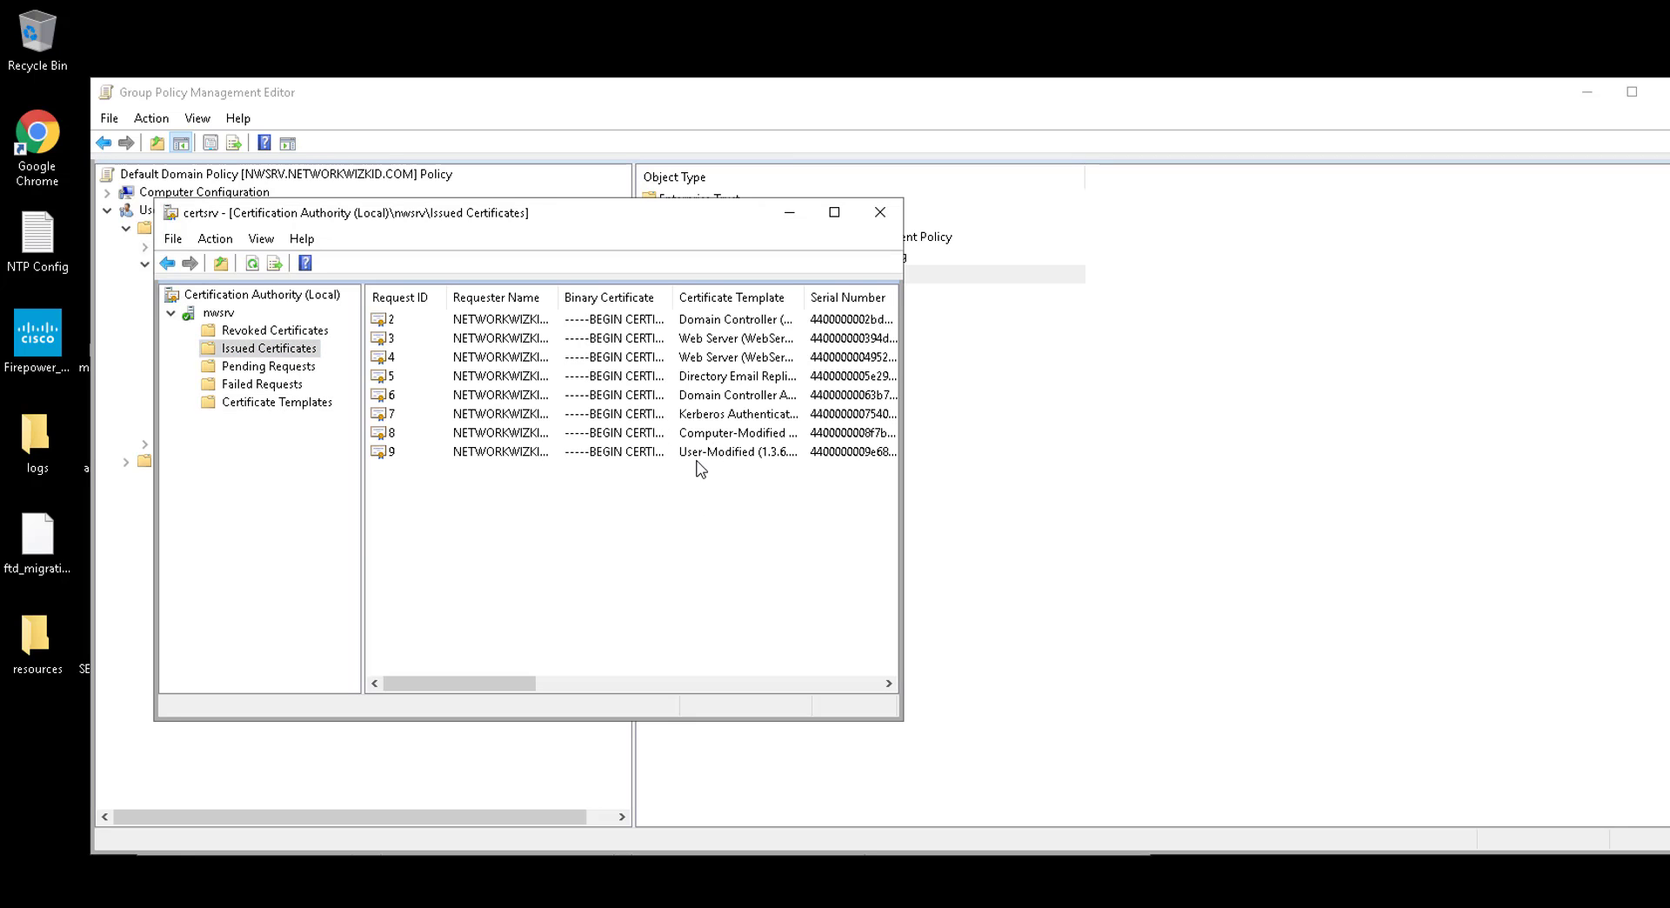
pyautogui.moveTo(903, 408); pyautogui.dragTo(1194, 404)
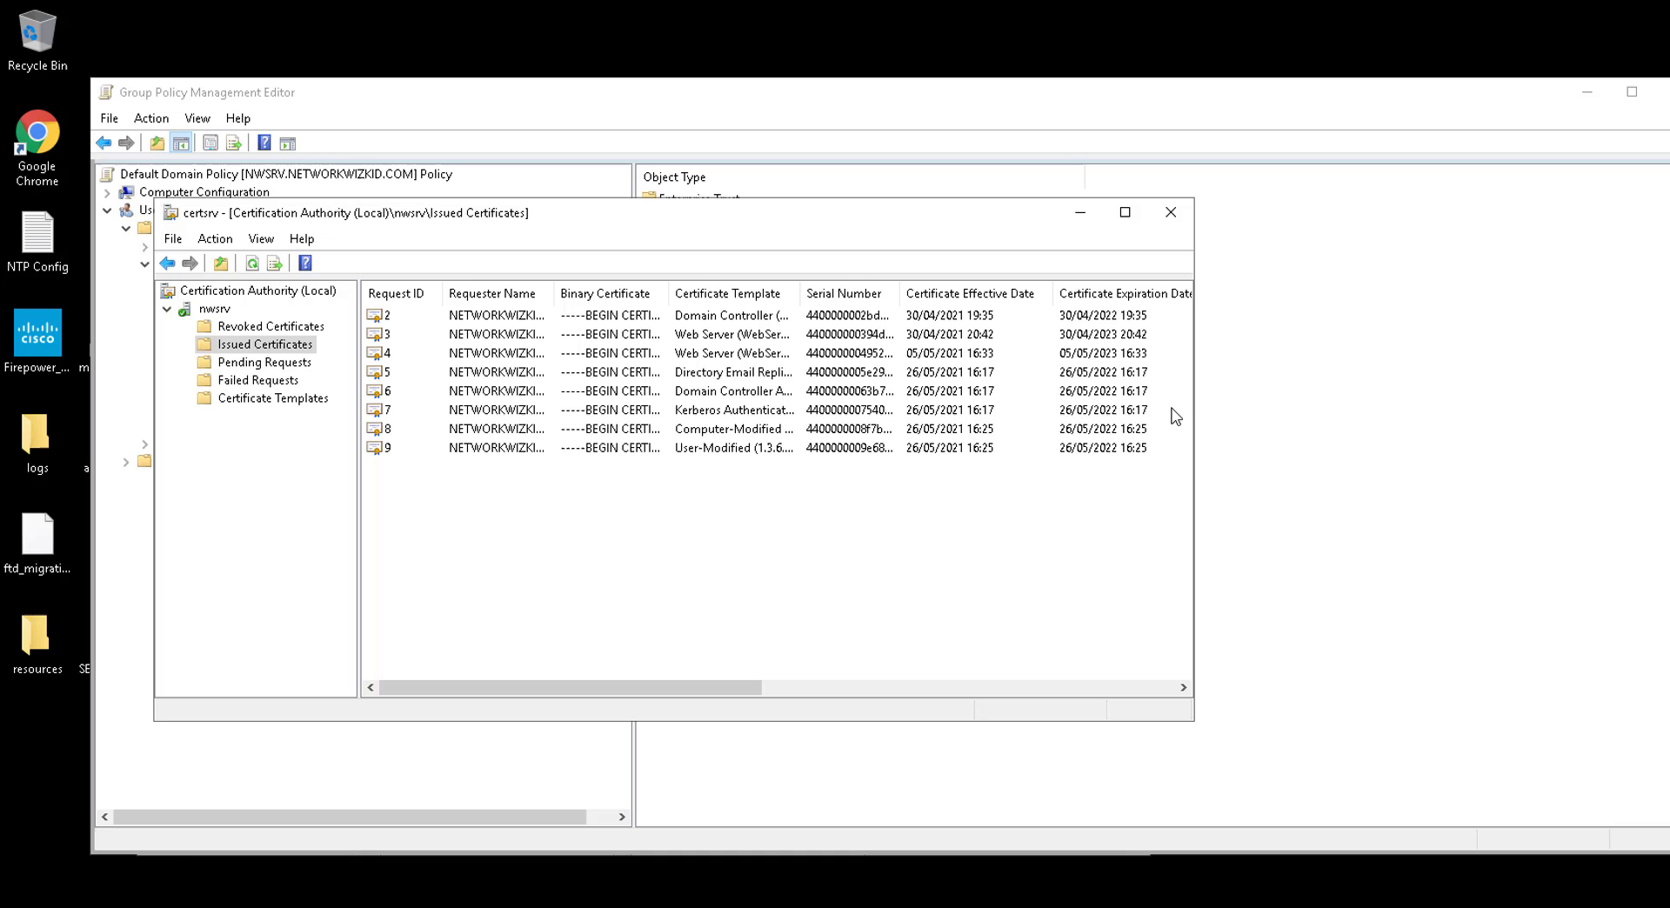
pyautogui.click(439, 373)
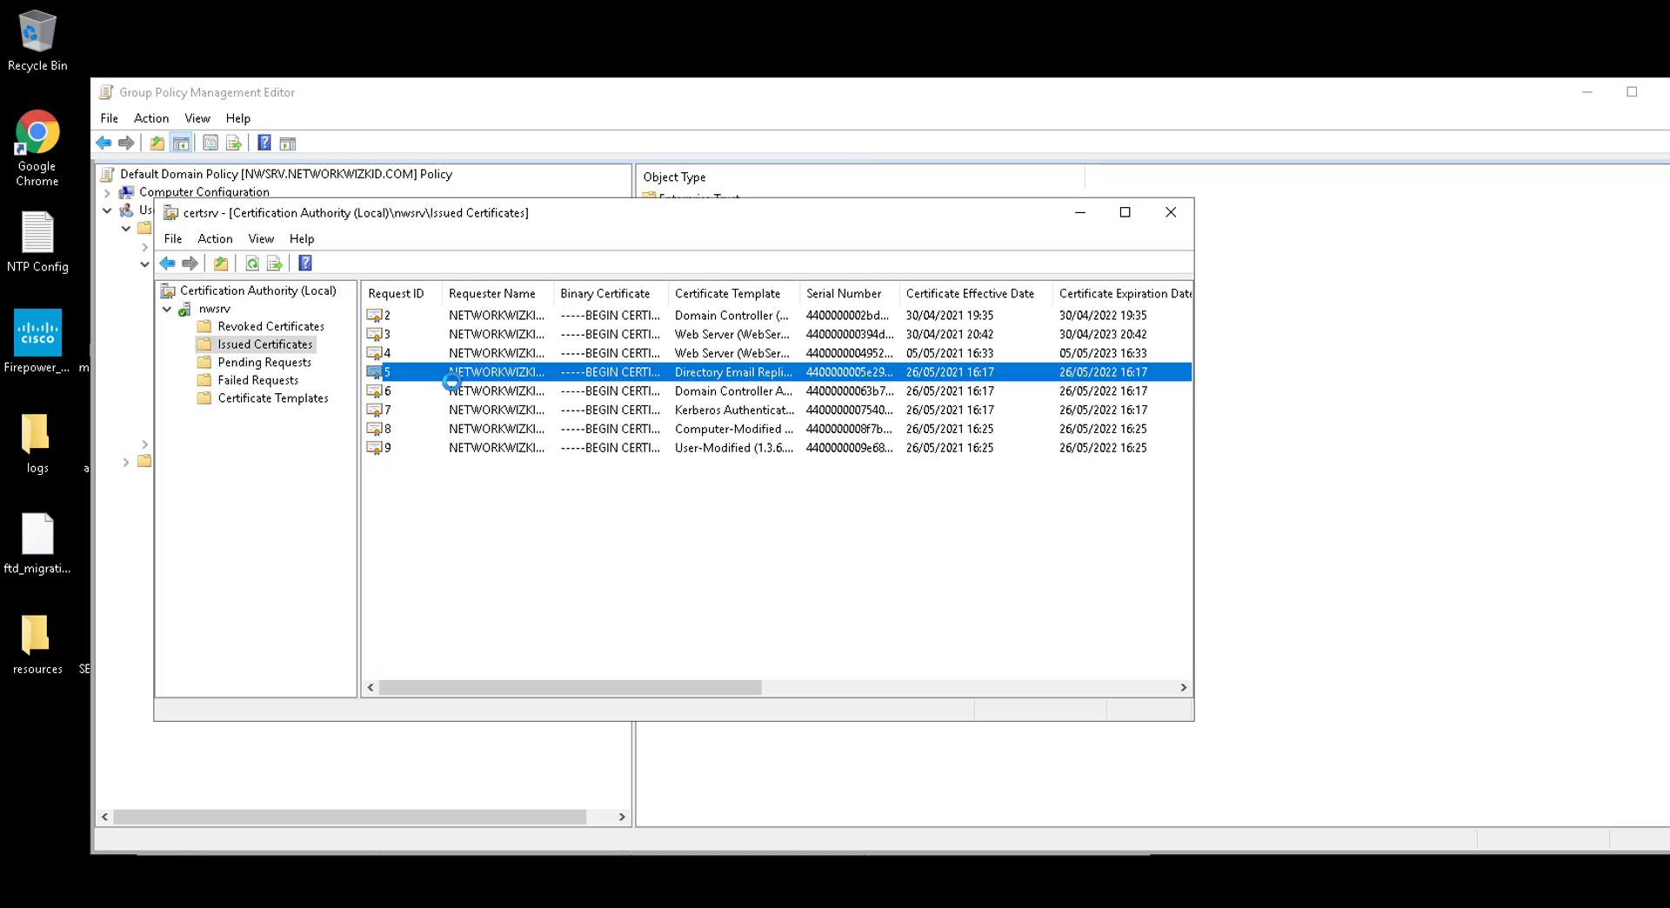
pyautogui.click(296, 362)
pyautogui.click(296, 345)
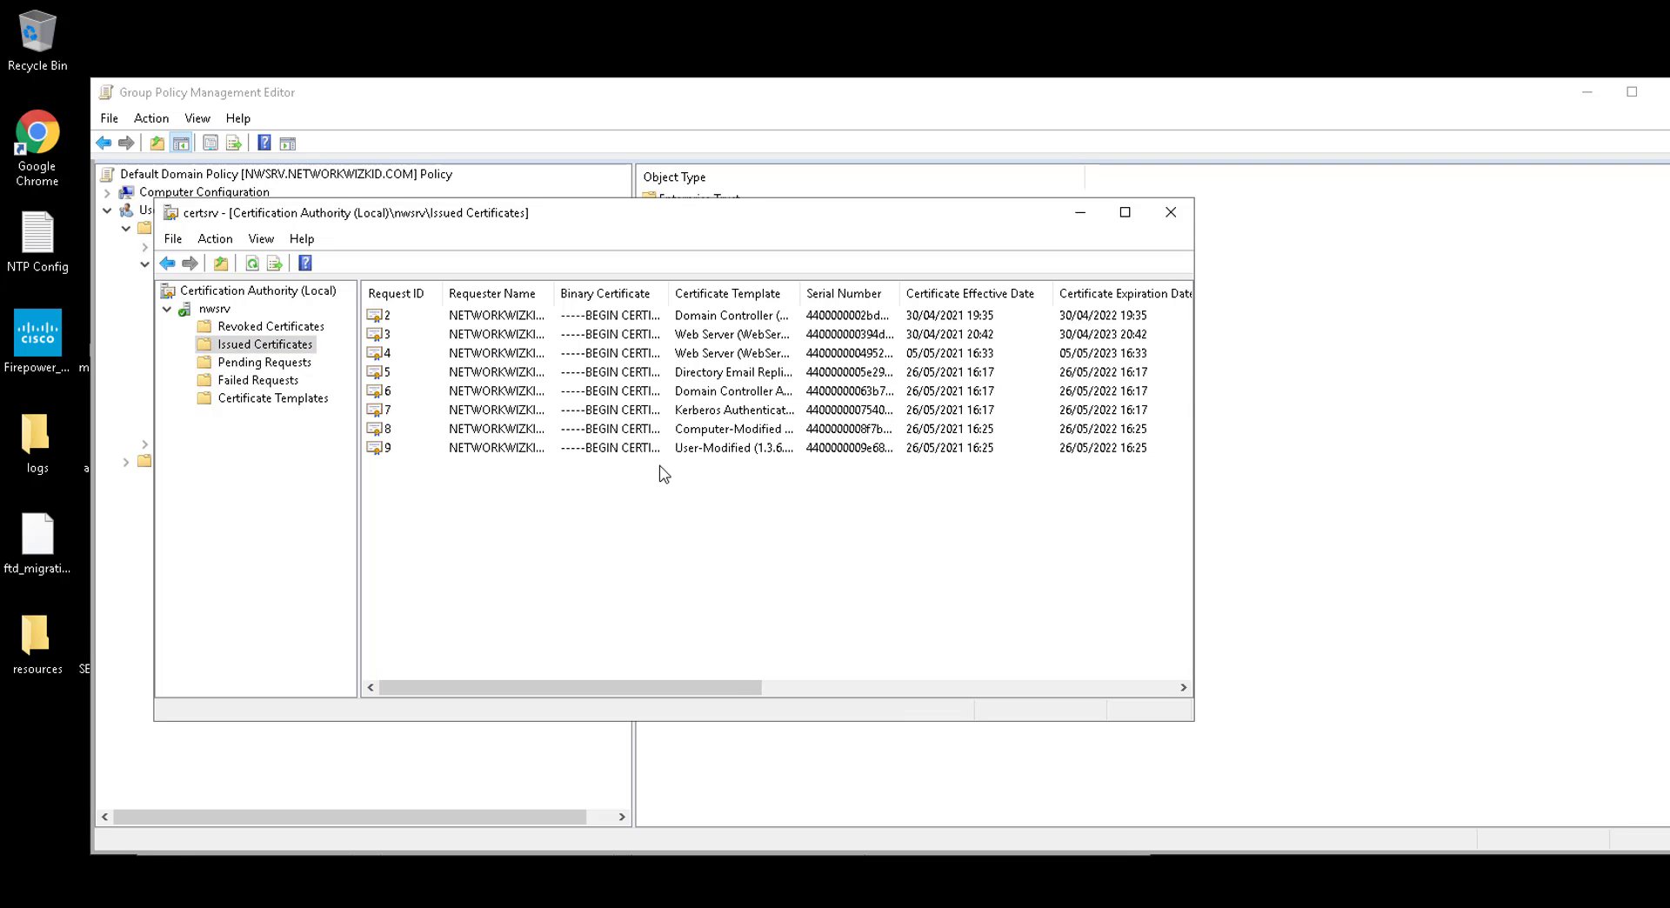
# - Examine the issued certificates based on the Computer-Modified and User-Modified templates, and compare their entries in the list
pyautogui.click(513, 427)
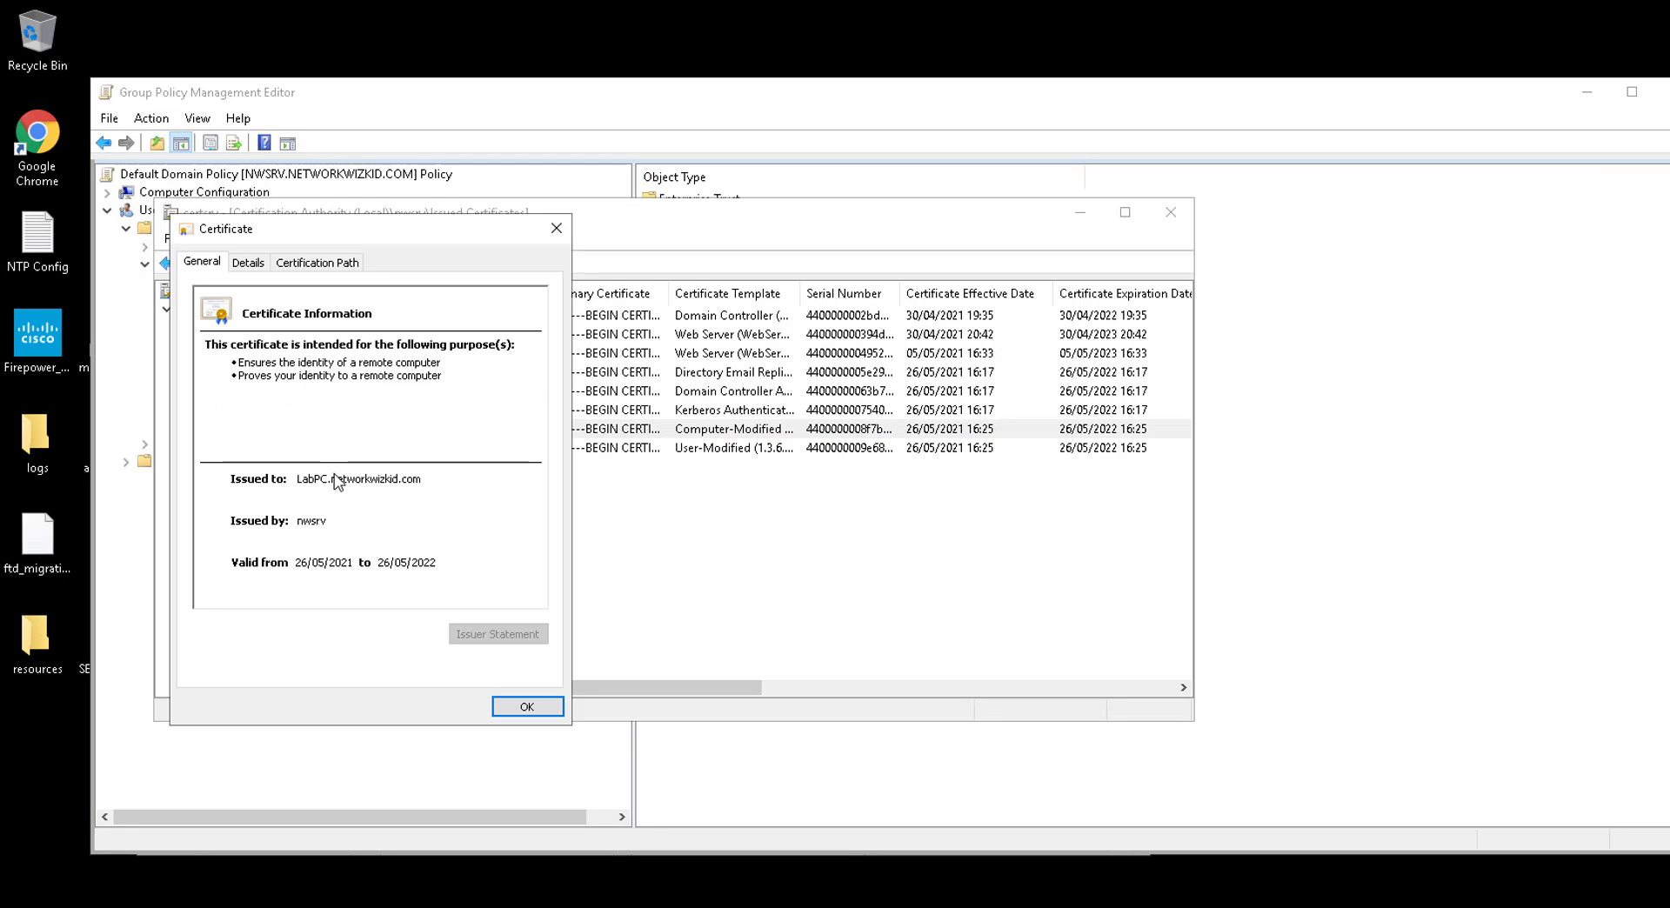
pyautogui.click(526, 706)
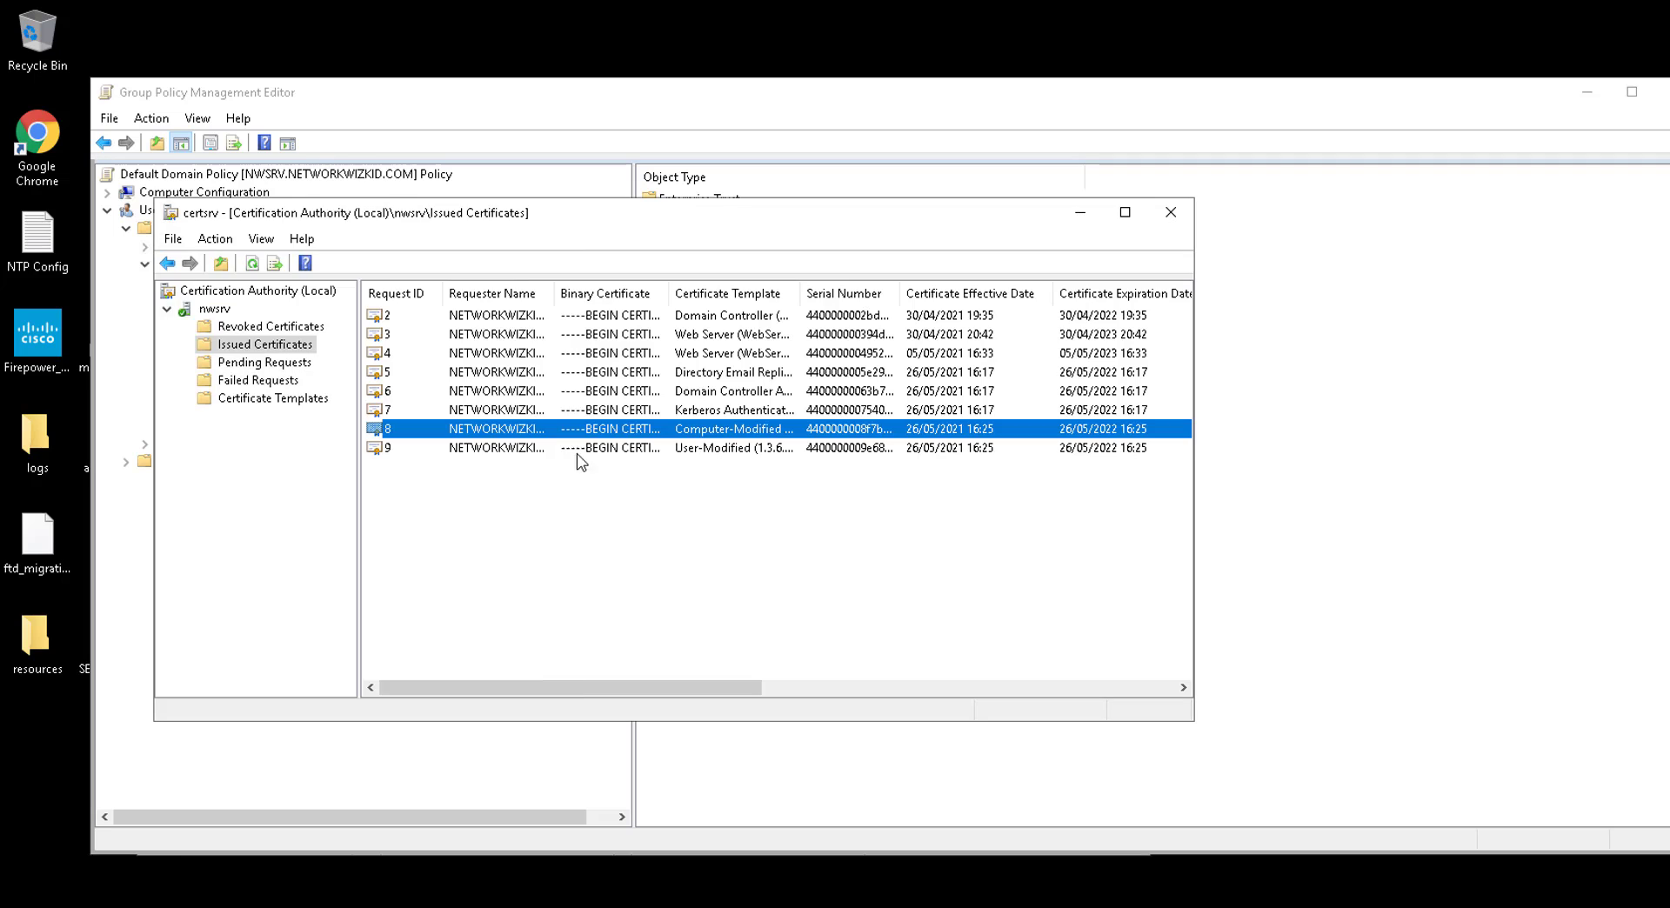
pyautogui.doubleClick(561, 450)
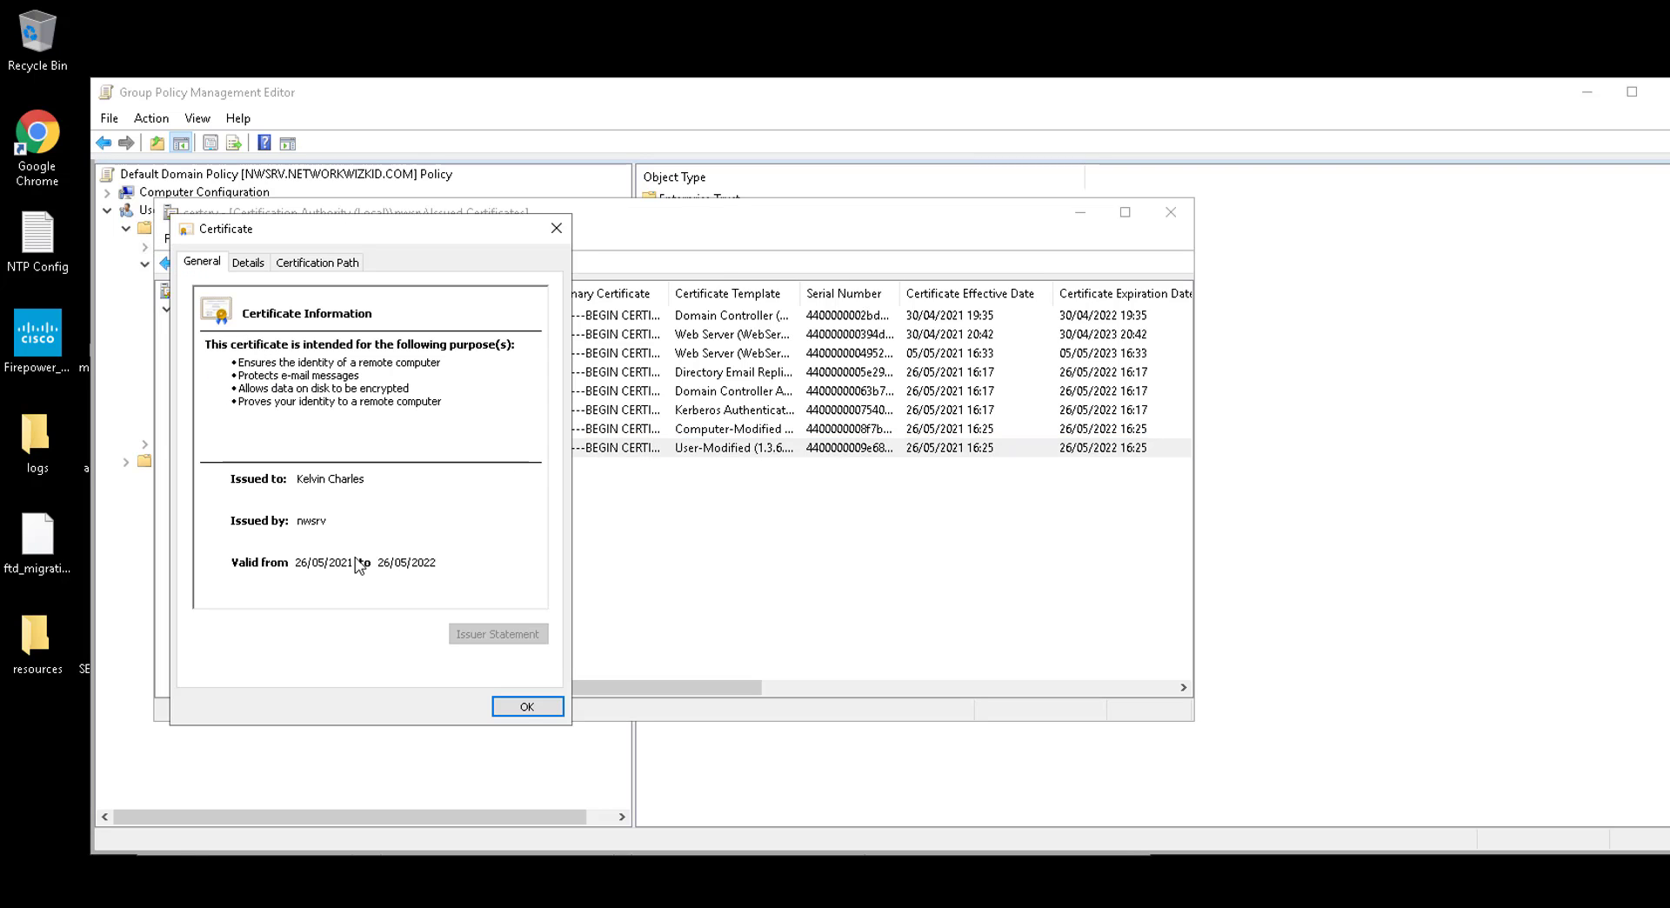
pyautogui.click(528, 706)
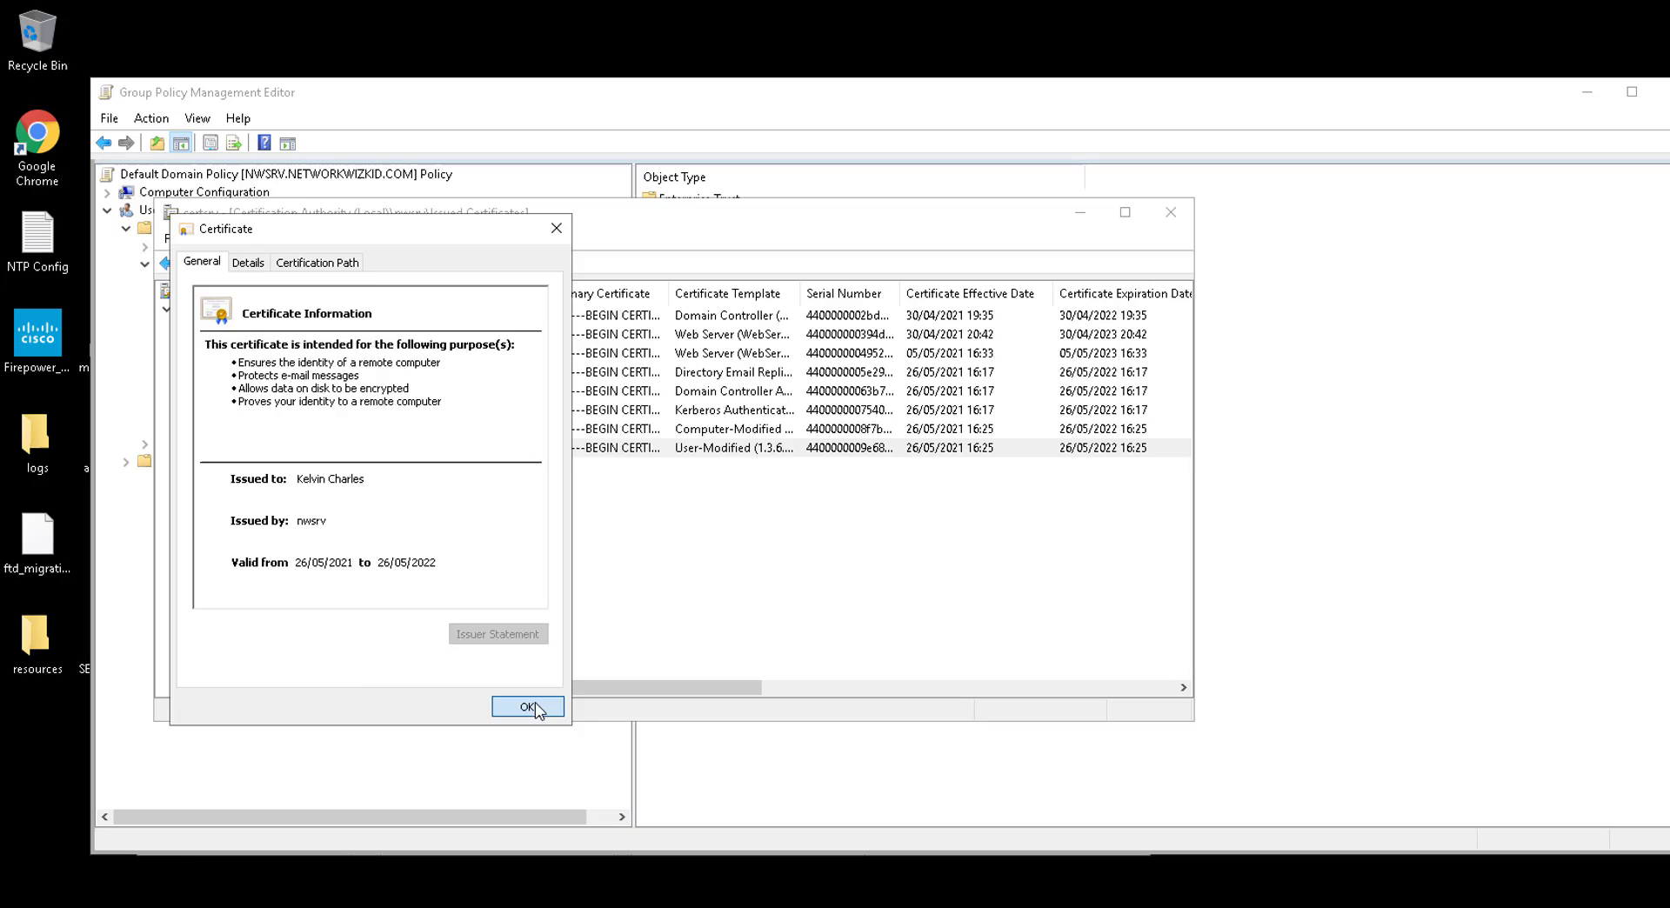
pyautogui.click(693, 435)
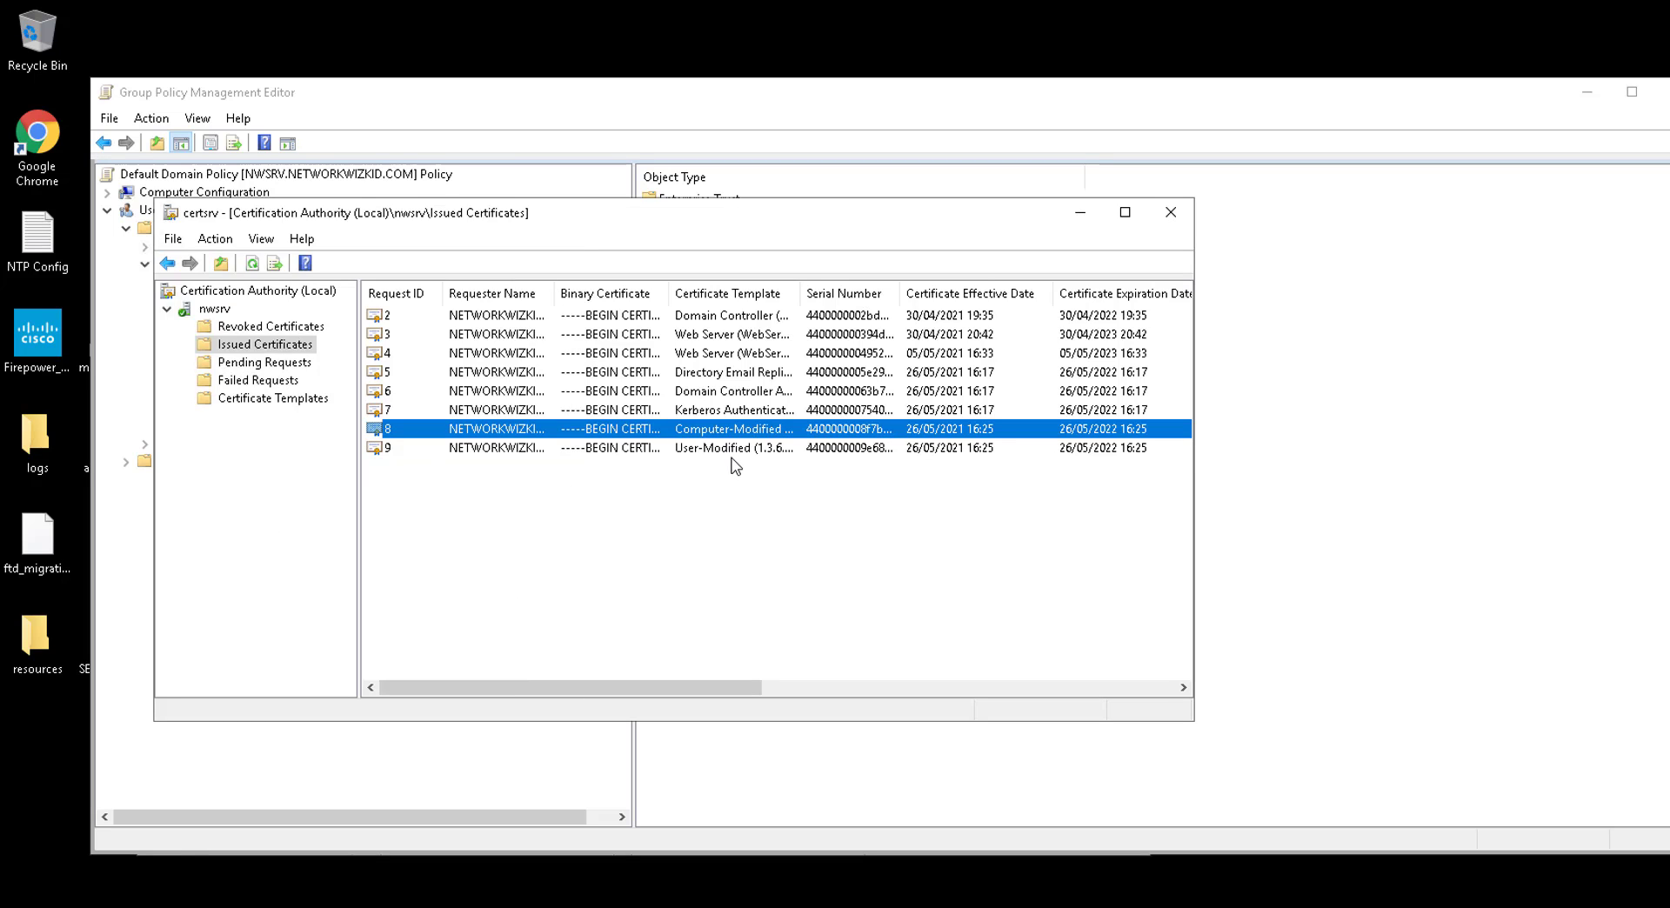
pyautogui.click(728, 448)
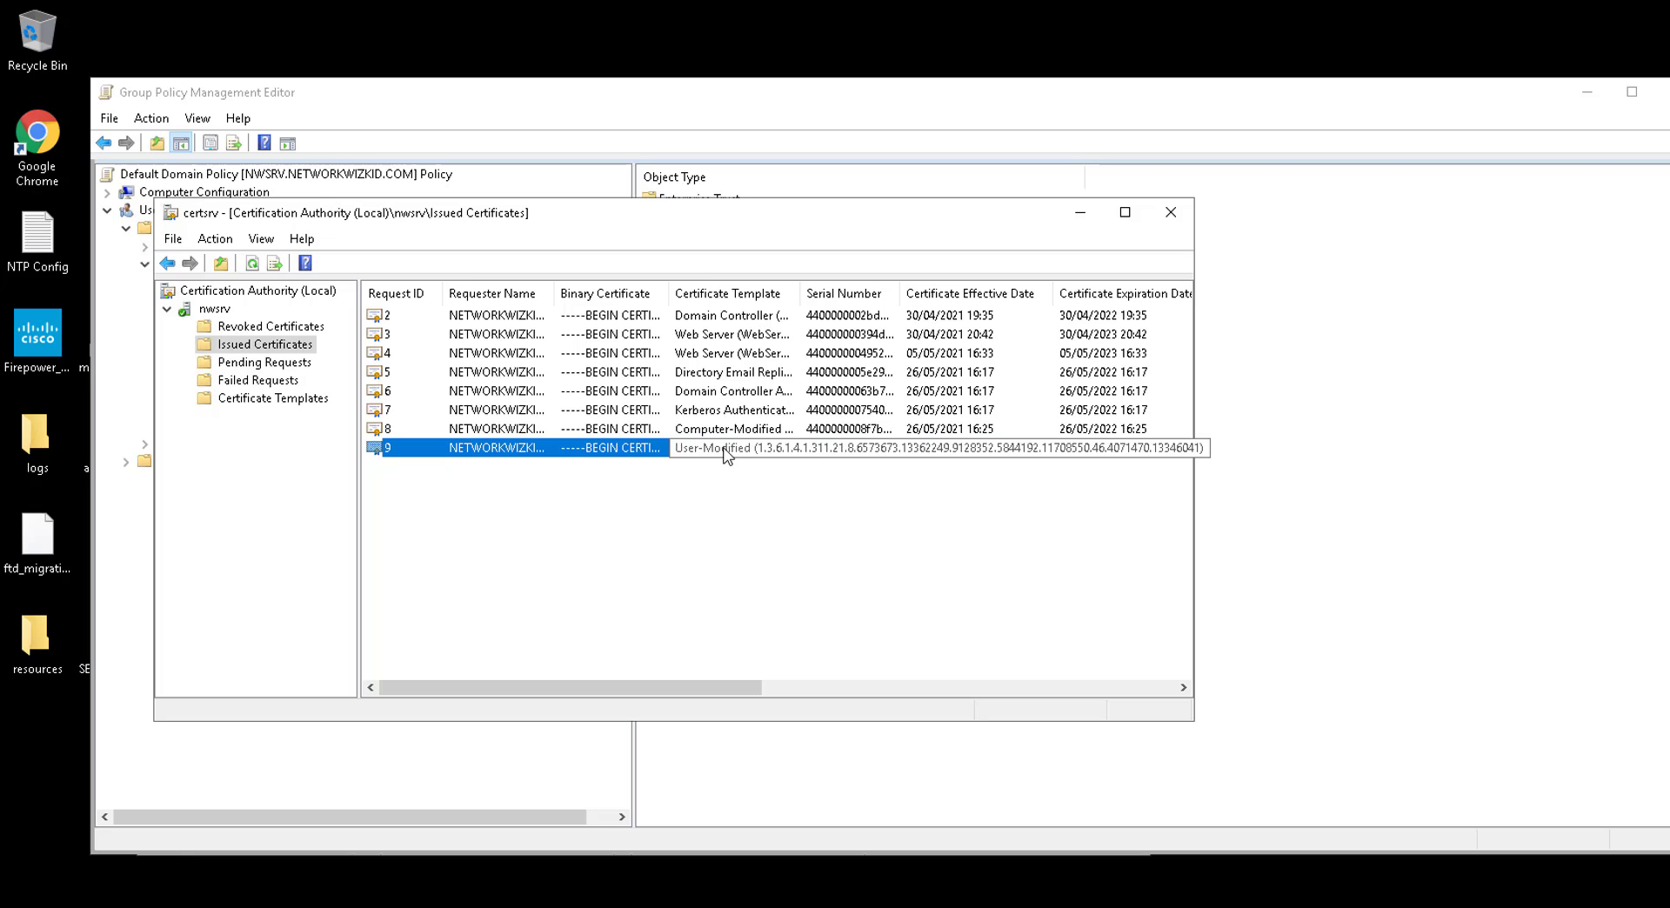